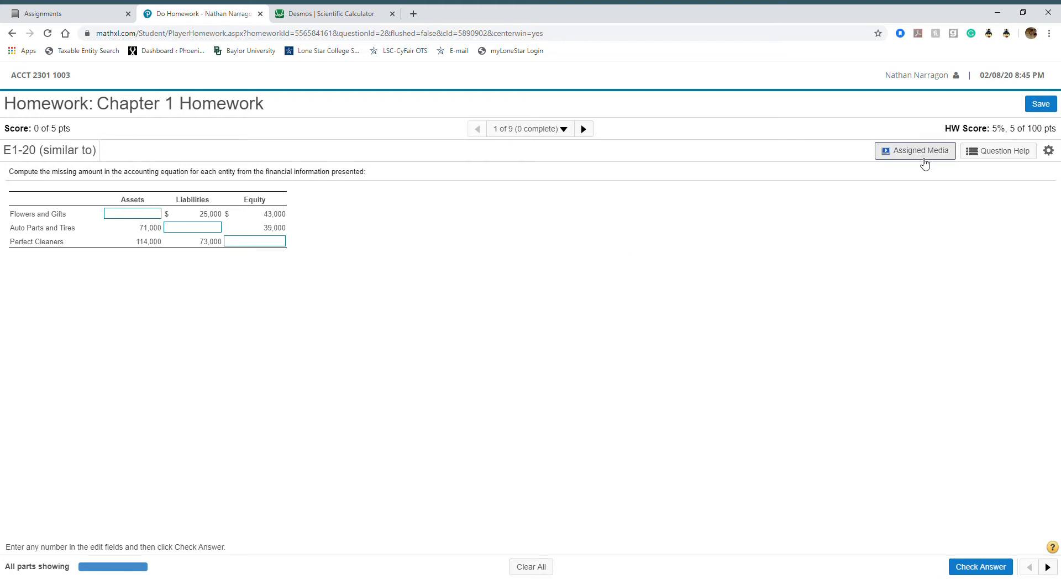
Look over the question's assigned media and help options, the built-in calculator, and the Desmos Scientific Calculator
click(932, 160)
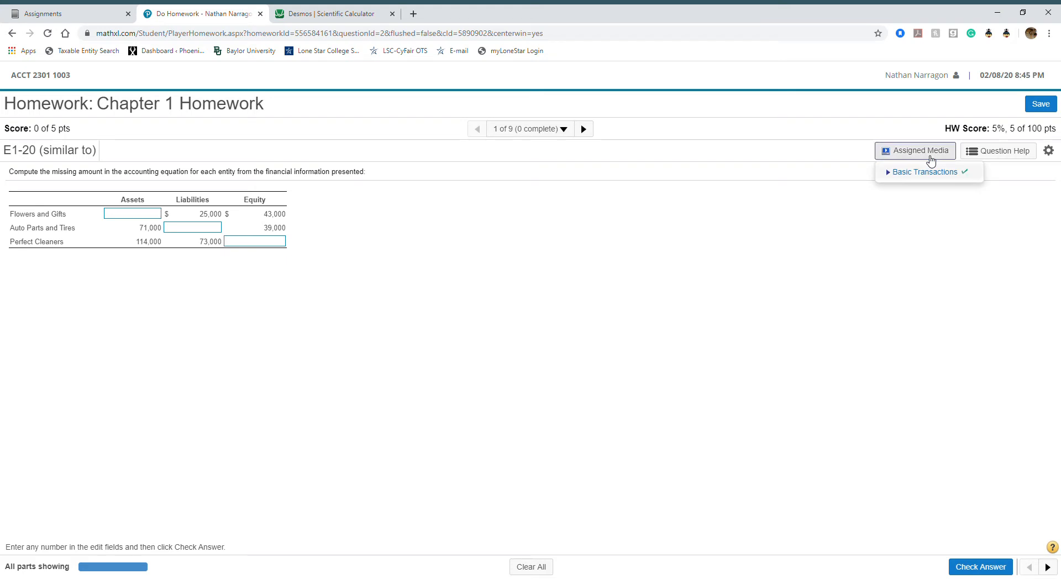
click(939, 161)
click(997, 153)
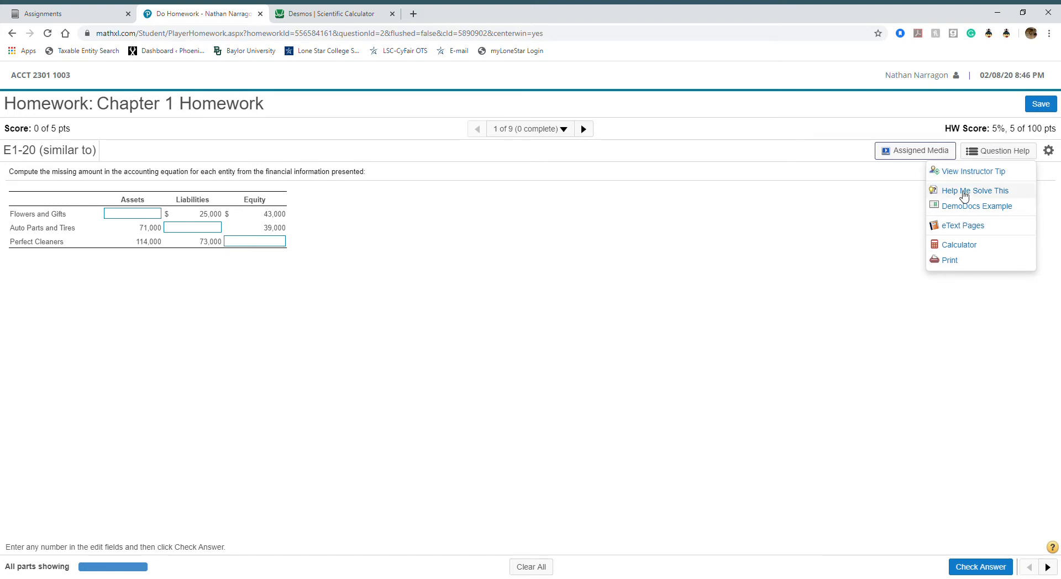
click(958, 246)
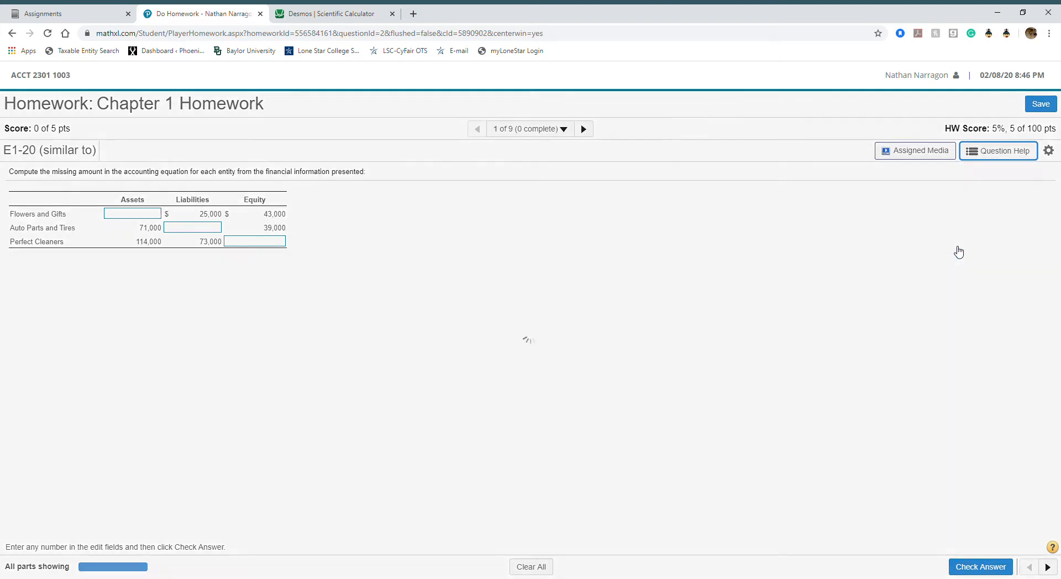
drag(63, 257, 517, 207)
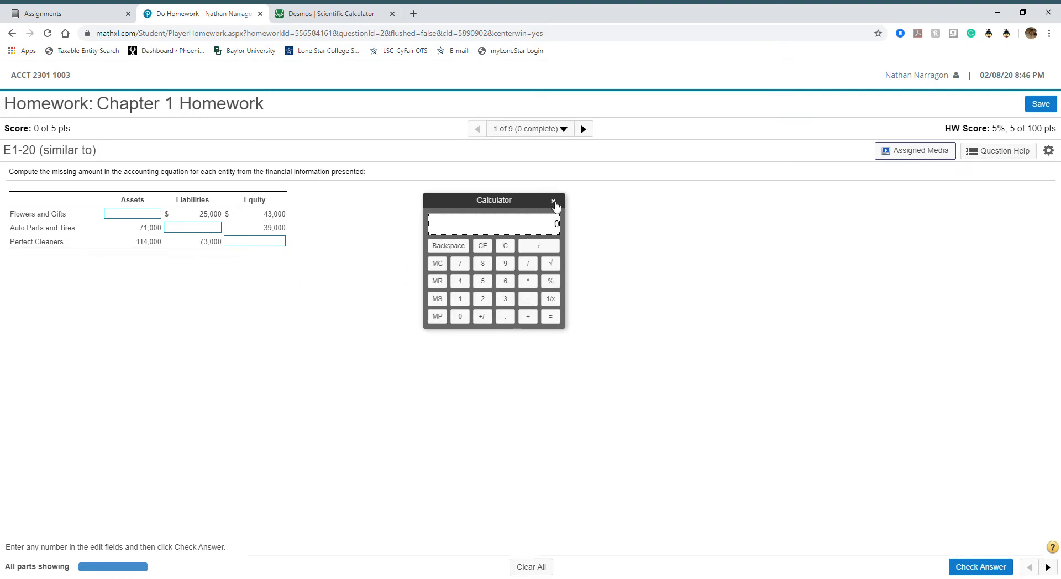
click(553, 201)
click(292, 14)
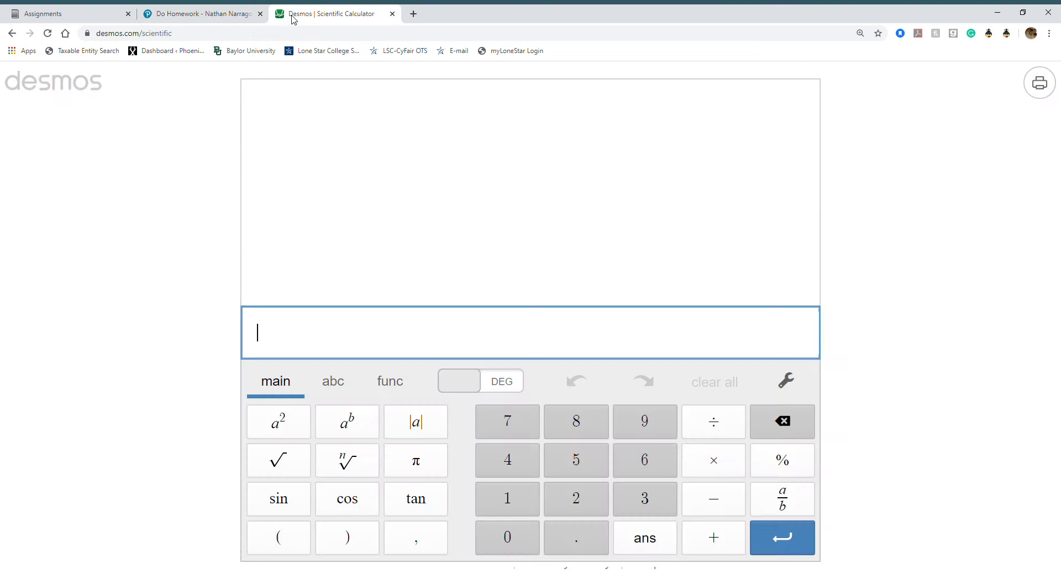
click(221, 13)
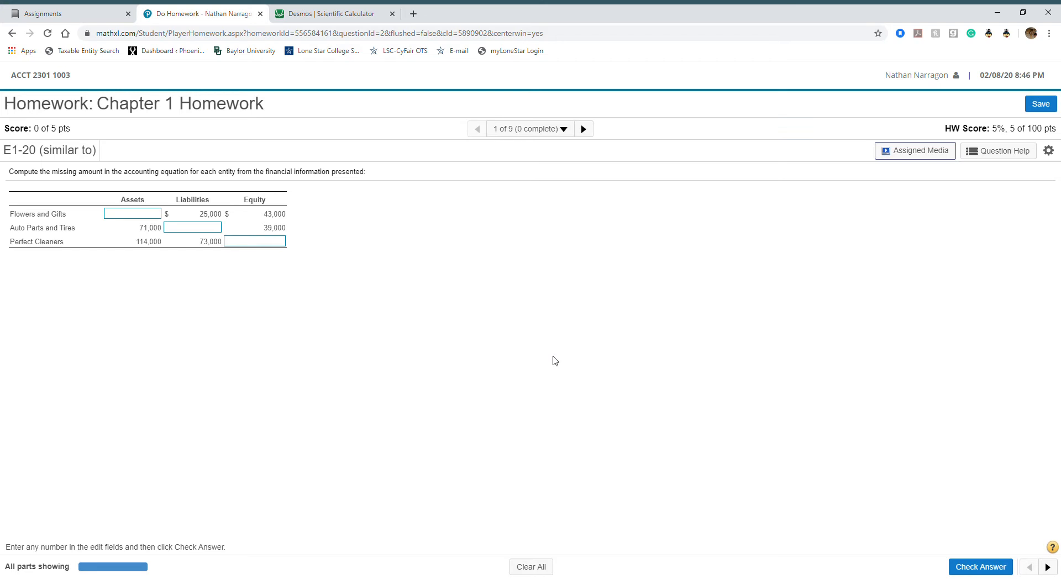
Switch to the Desmos Scientific Calculator and compute 25000 + 43000 for the missing assets of Flowers and Gifts
key(ctrl+plus)
key(ctrl+plus)
key(ctrl+plus)
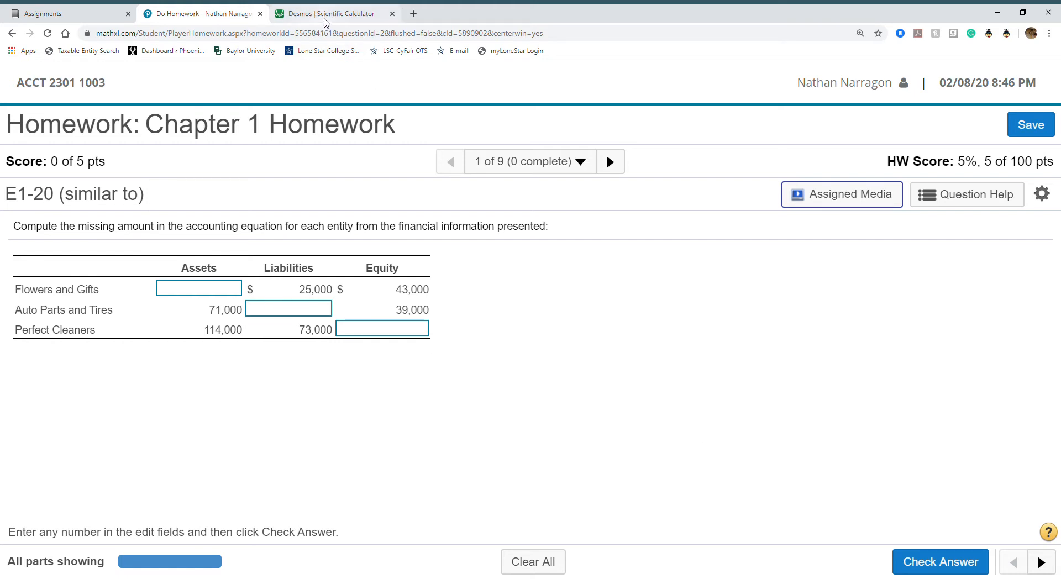
click(325, 17)
text(25)
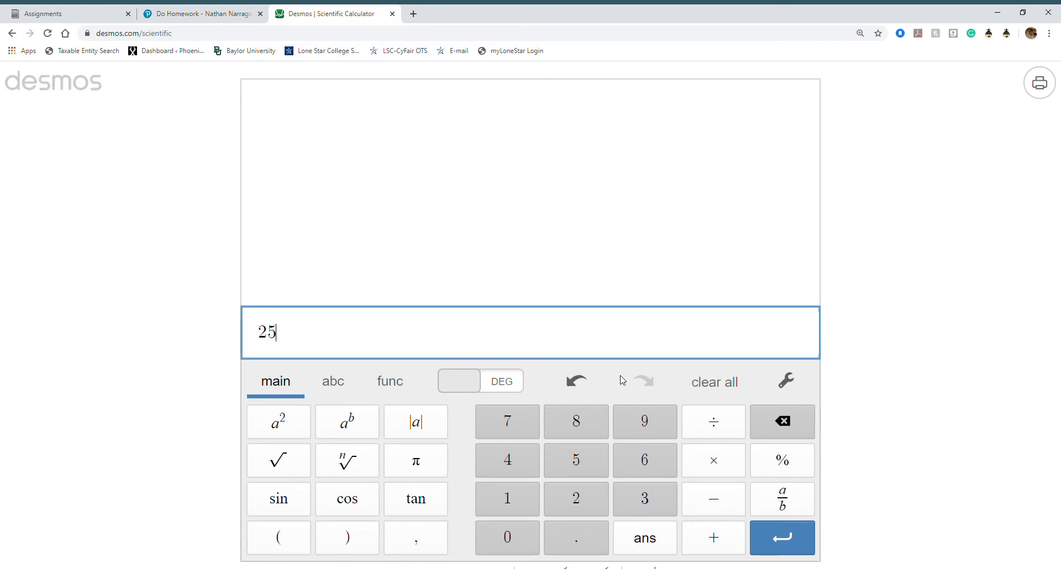
text(000 +)
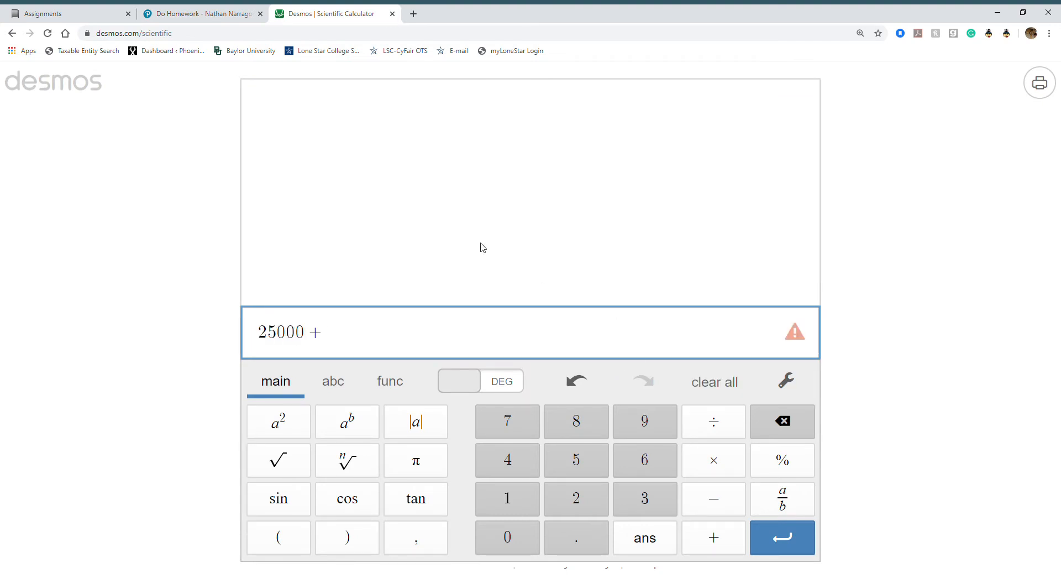
click(205, 20)
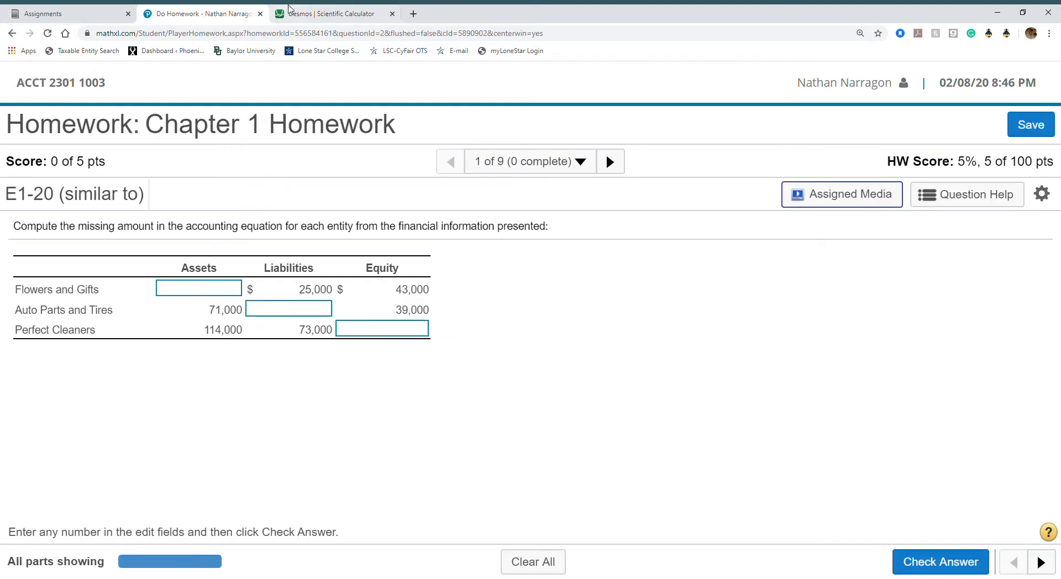
click(313, 14)
text(43000)
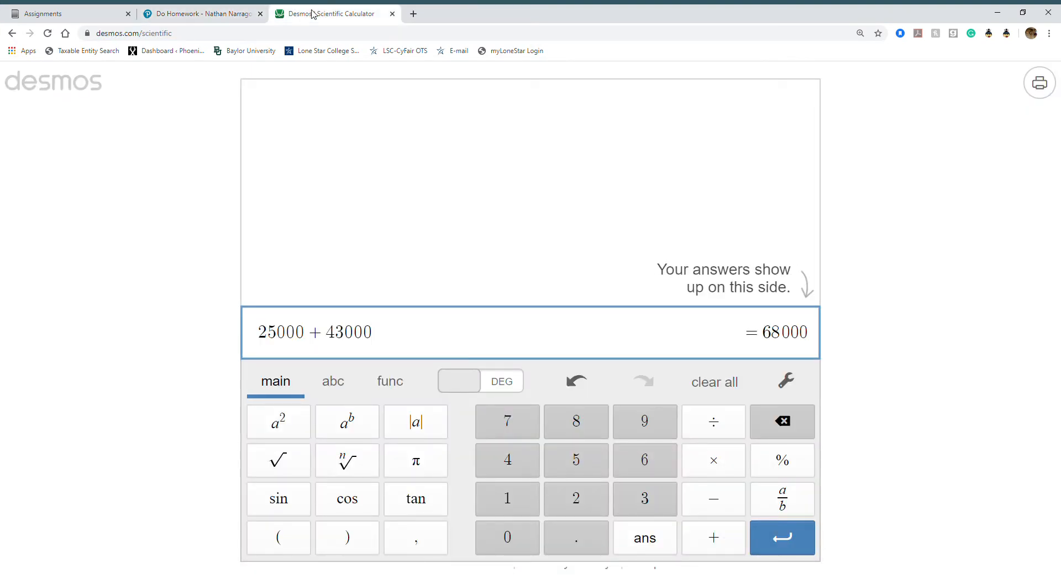
key(Return)
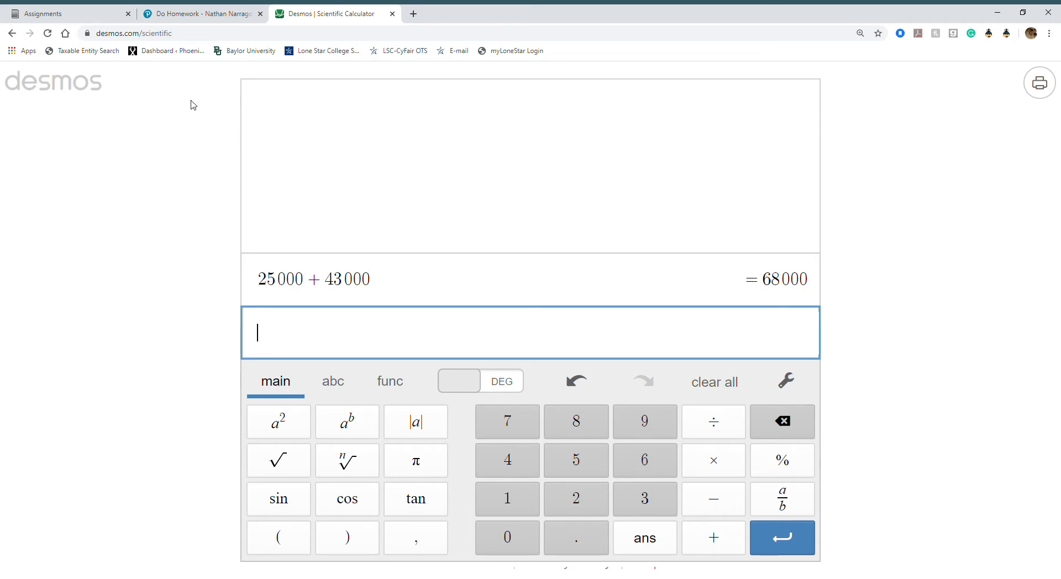
Back in the homework, enter 68000 as the assets of Flowers and Gifts, check the answer, and dismiss the feedback
click(185, 13)
click(182, 288)
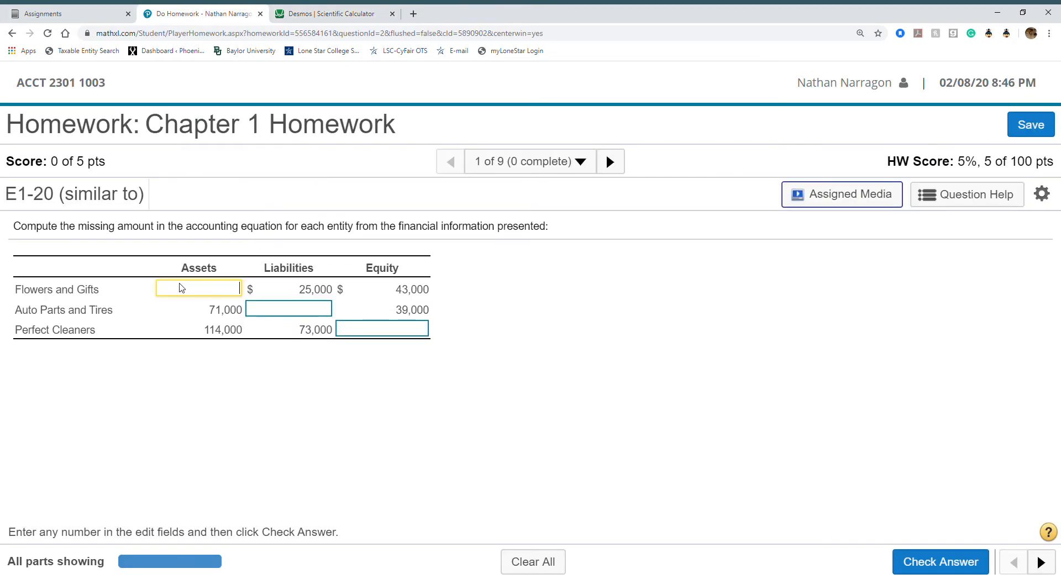
text(68000)
click(360, 437)
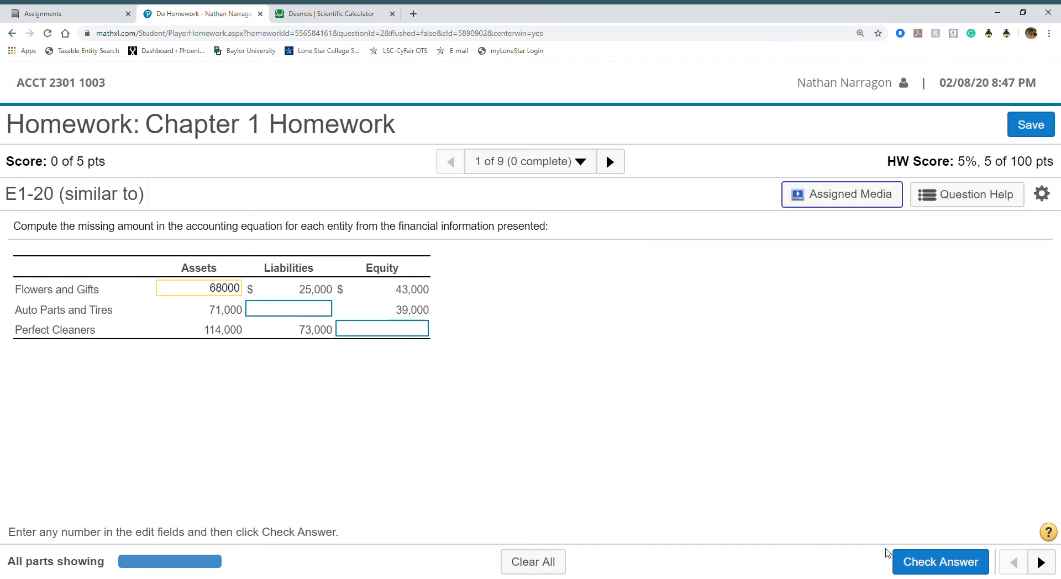
click(921, 562)
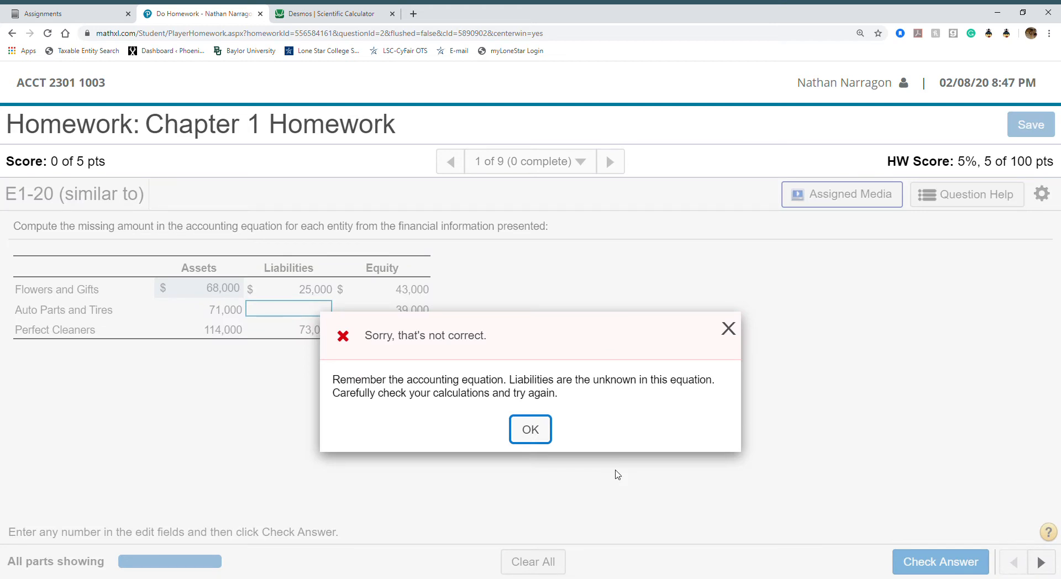
click(530, 430)
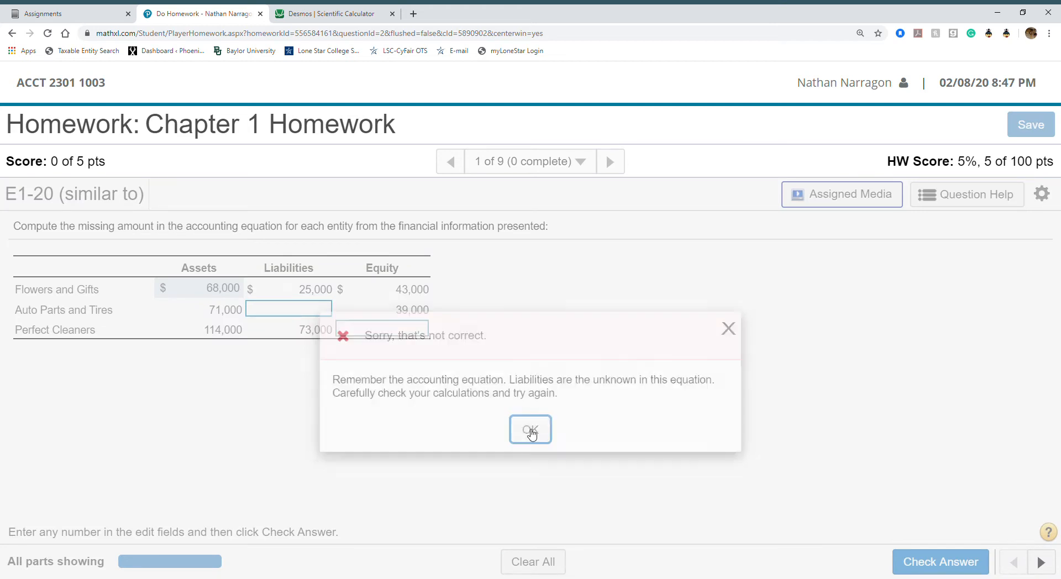
Calculate 71000 − 39000 in Desmos for the missing liabilities of Auto Parts and Tires
click(275, 315)
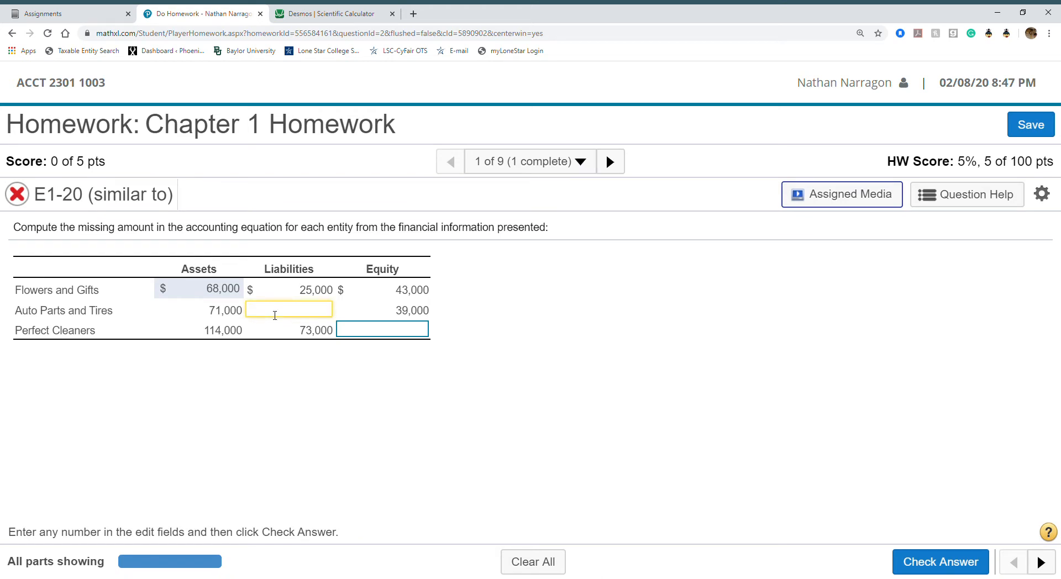
double_click(204, 297)
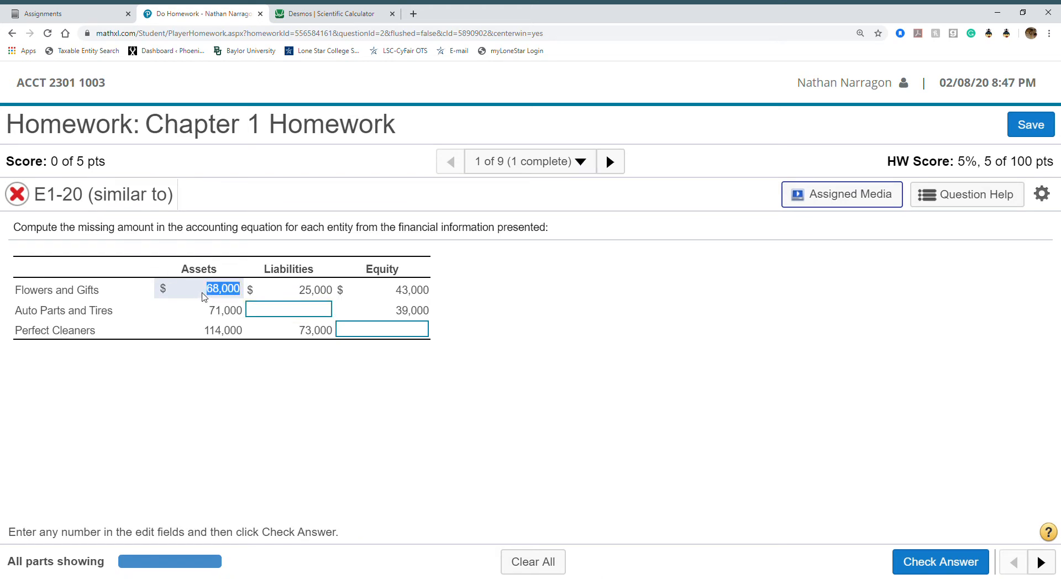
click(203, 297)
click(272, 314)
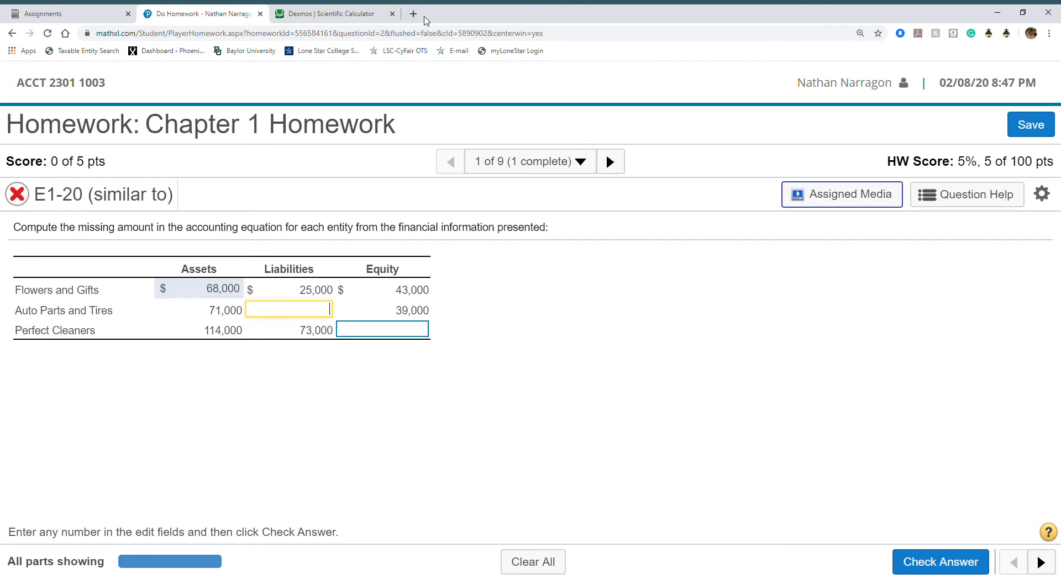
click(362, 15)
text(71000-)
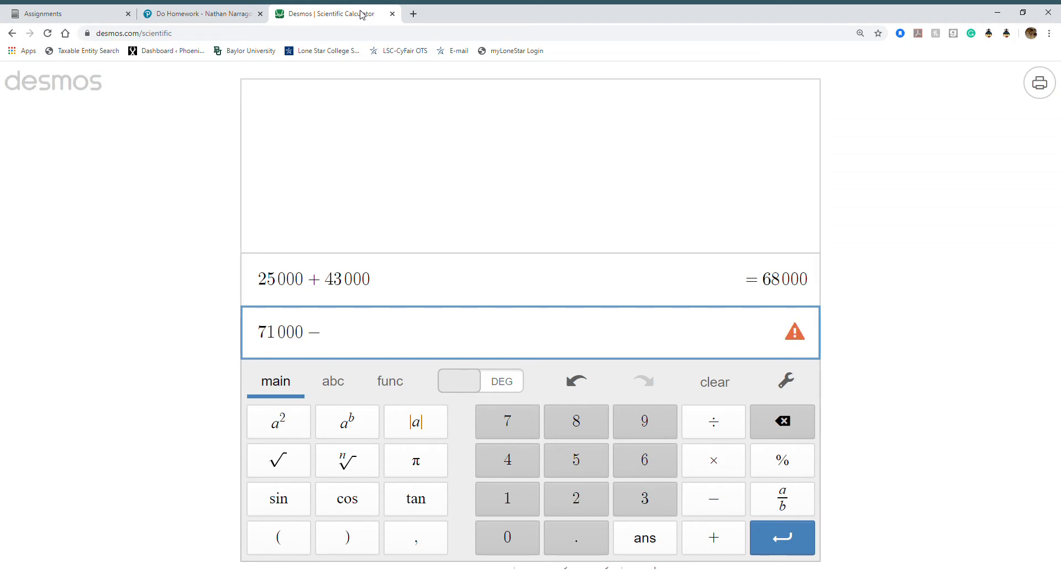
text(39000)
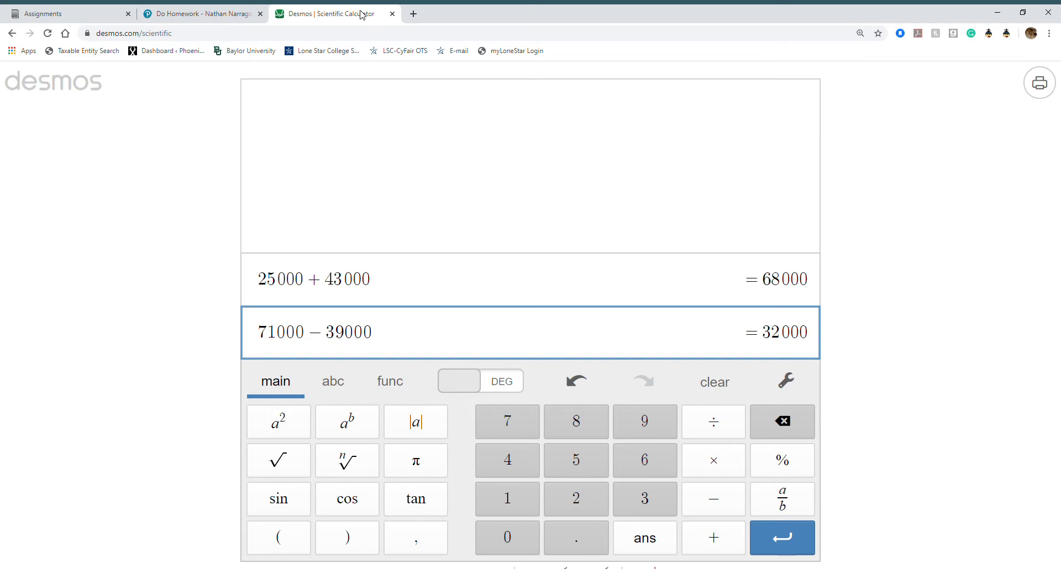
key(Return)
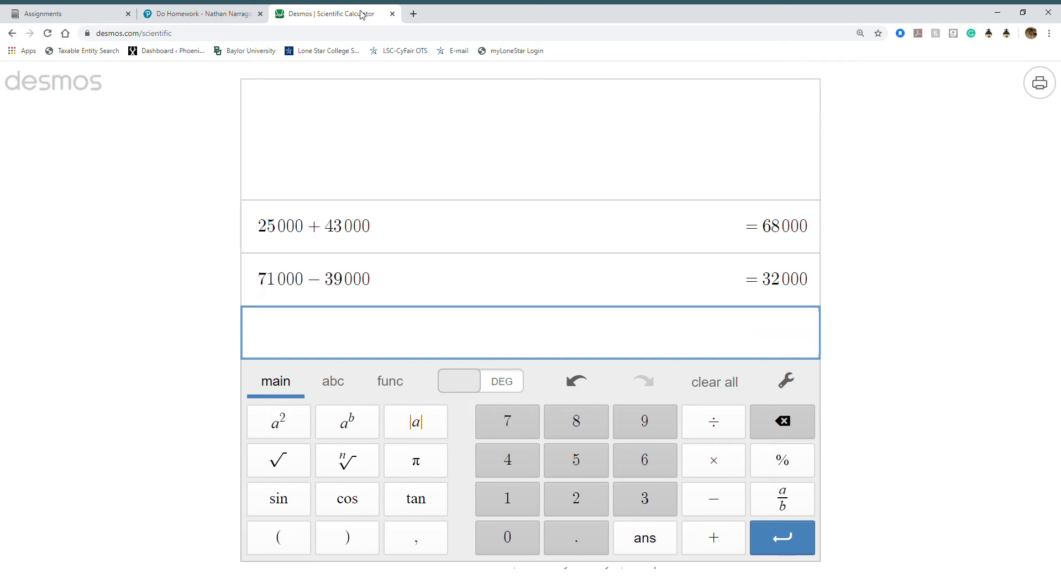
Return to the homework question and enter 32000 as the liabilities of Auto Parts and Tires
click(182, 14)
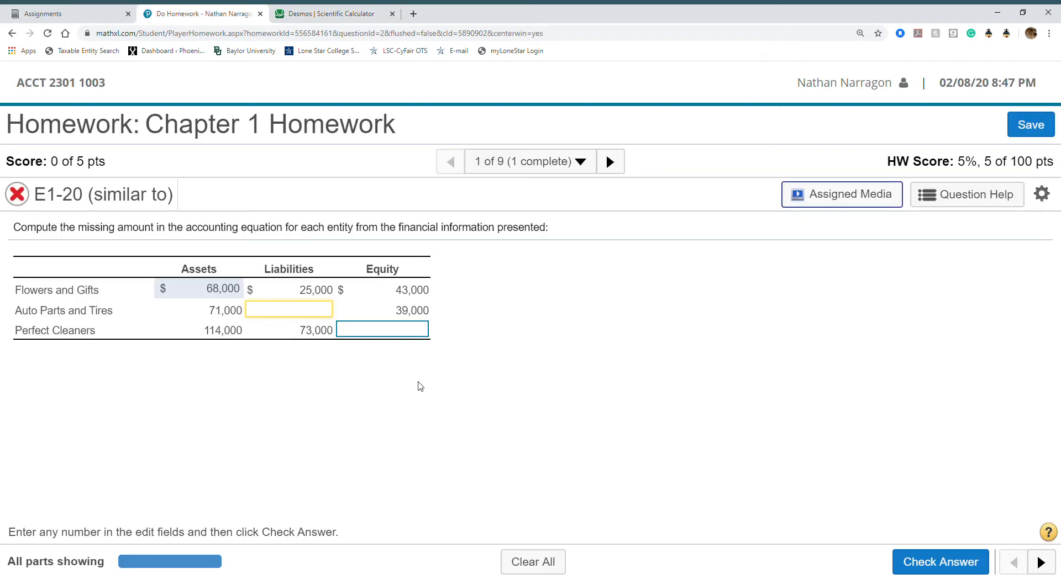
text(32000)
click(367, 321)
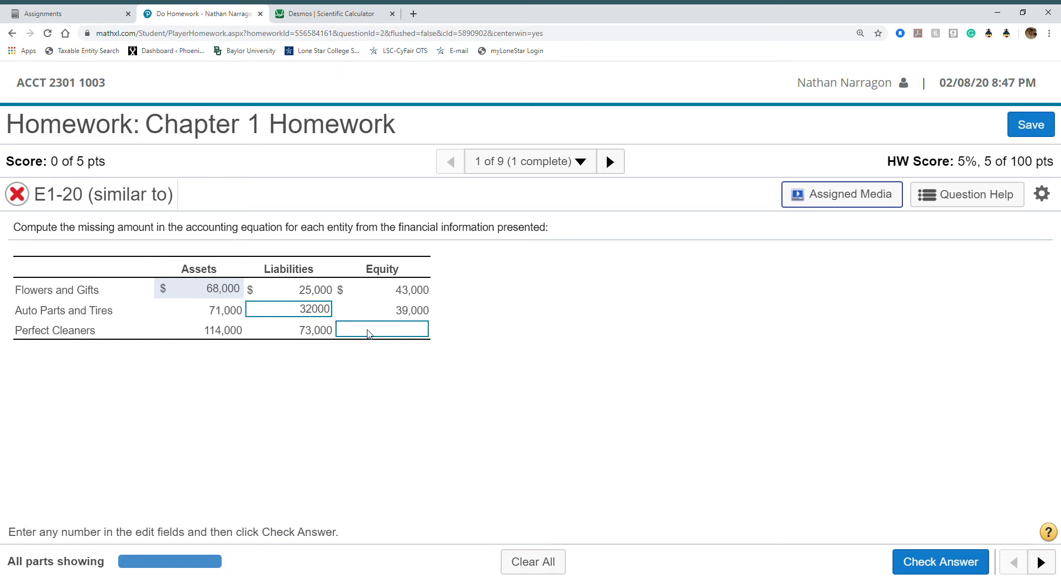
Calculate 114000 − 73000 in Desmos for the missing equity of Perfect Cleaners
click(312, 12)
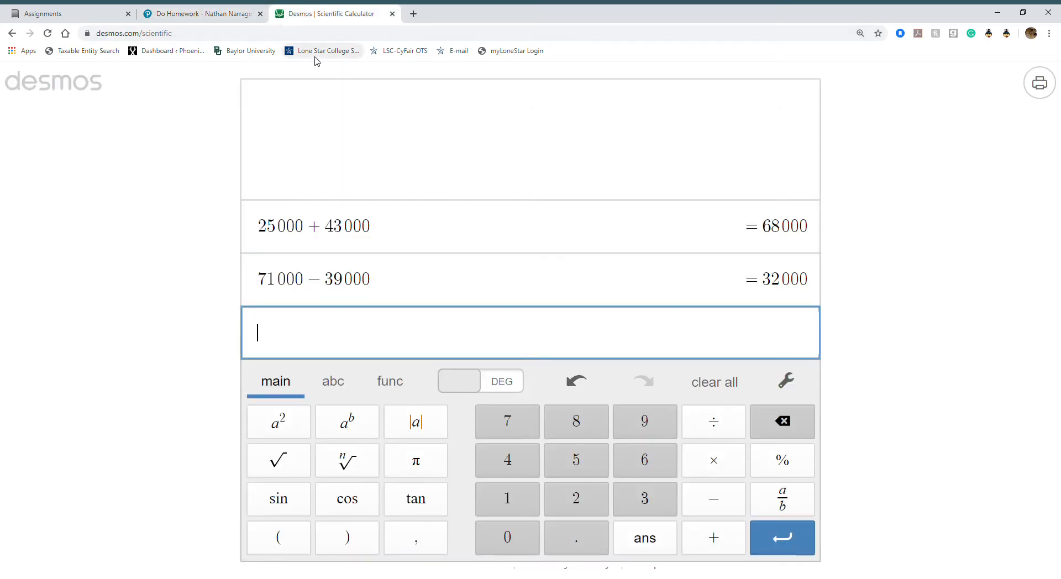
click(221, 15)
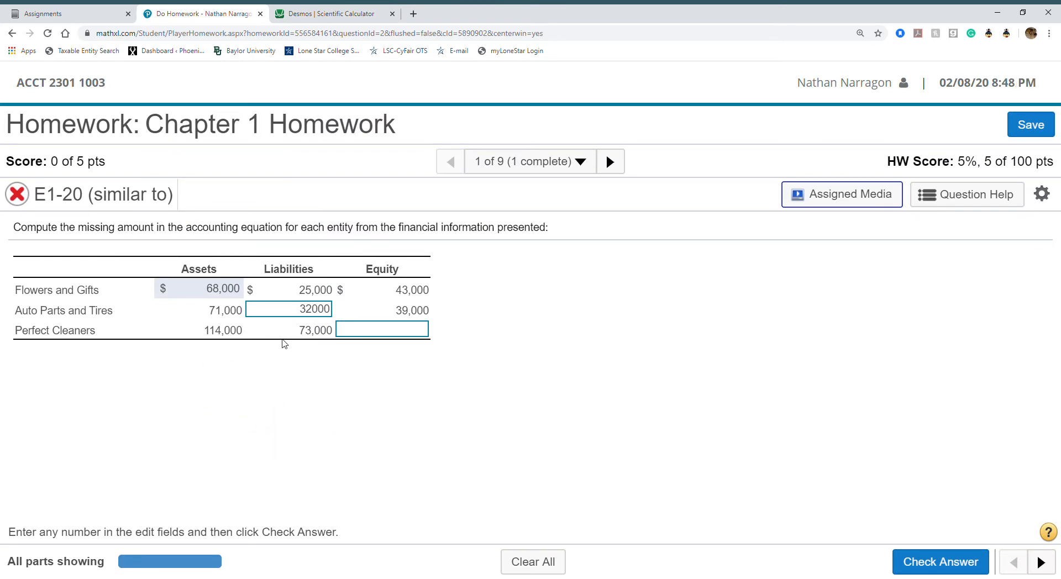
click(318, 16)
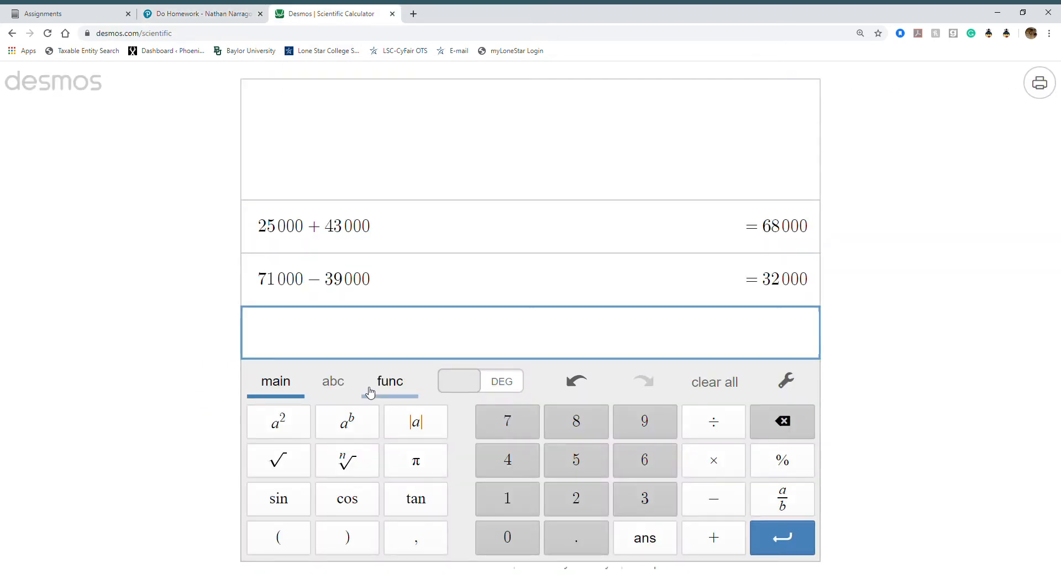
text(114000-)
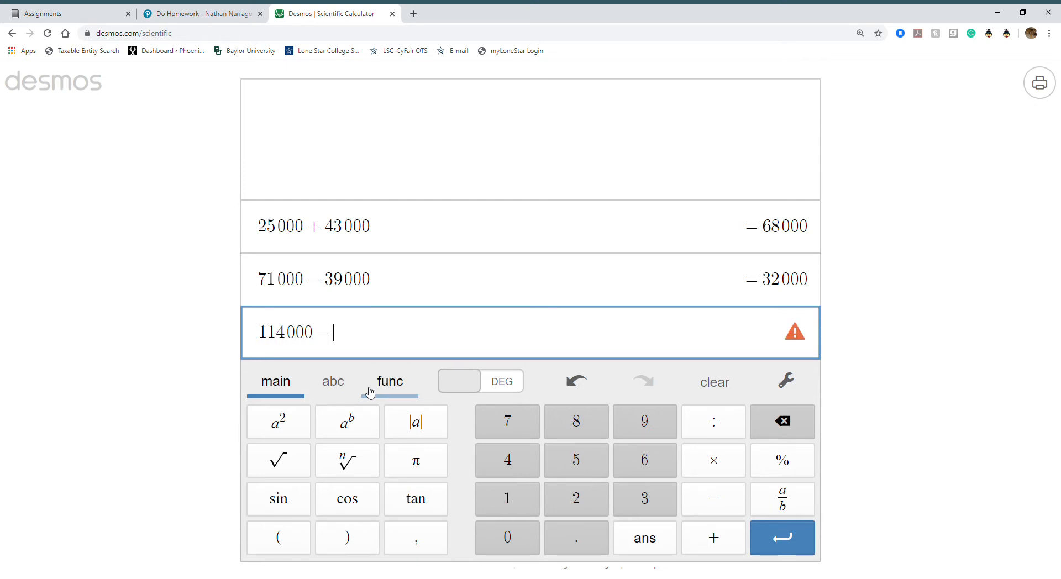
click(199, 14)
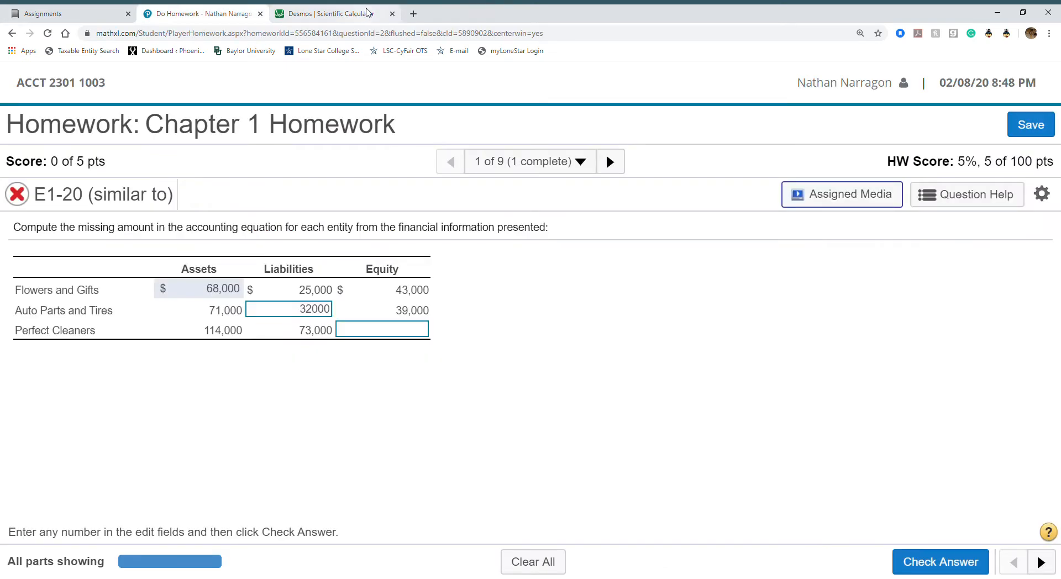
click(355, 14)
text(73000)
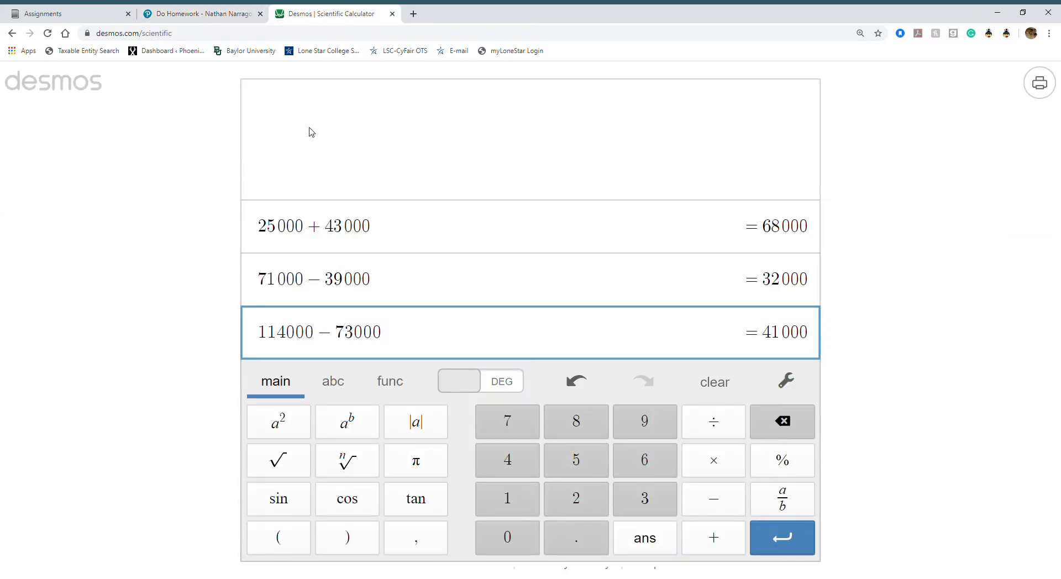
key(Return)
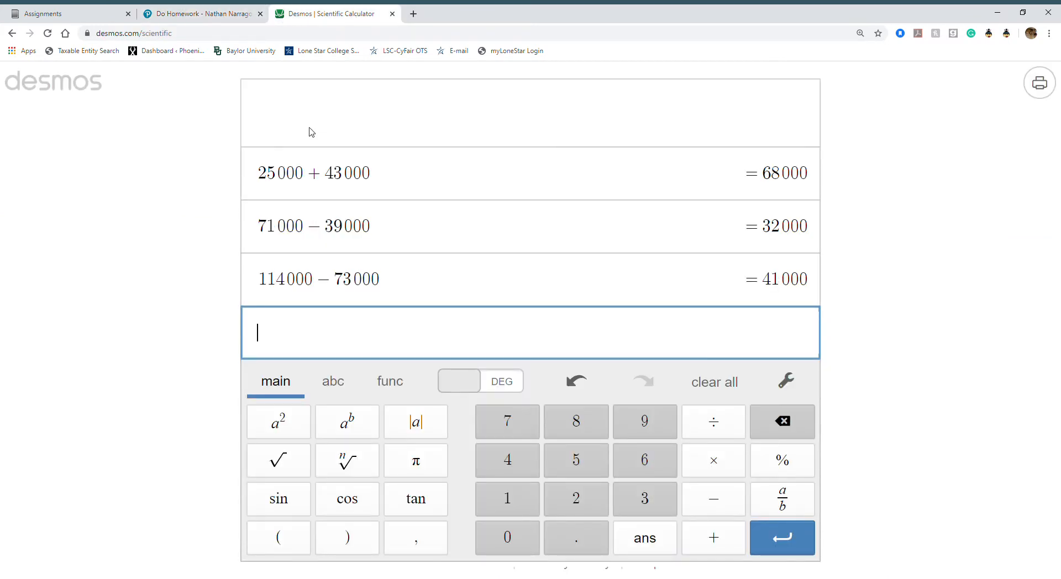
Back in the homework, enter 41000 as the equity of Perfect Cleaners and check the completed table
click(199, 14)
click(384, 333)
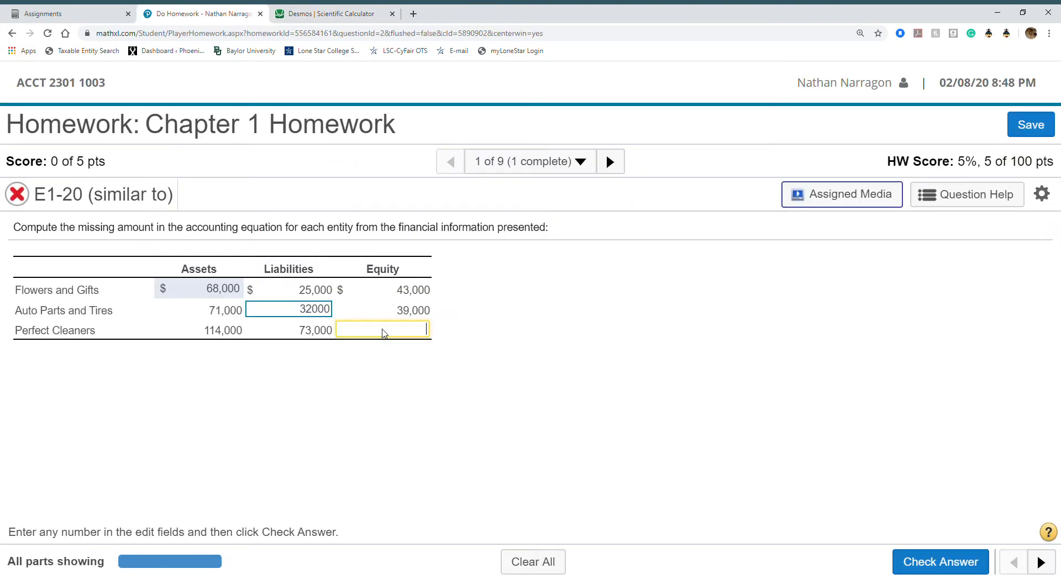
text(41000)
click(941, 562)
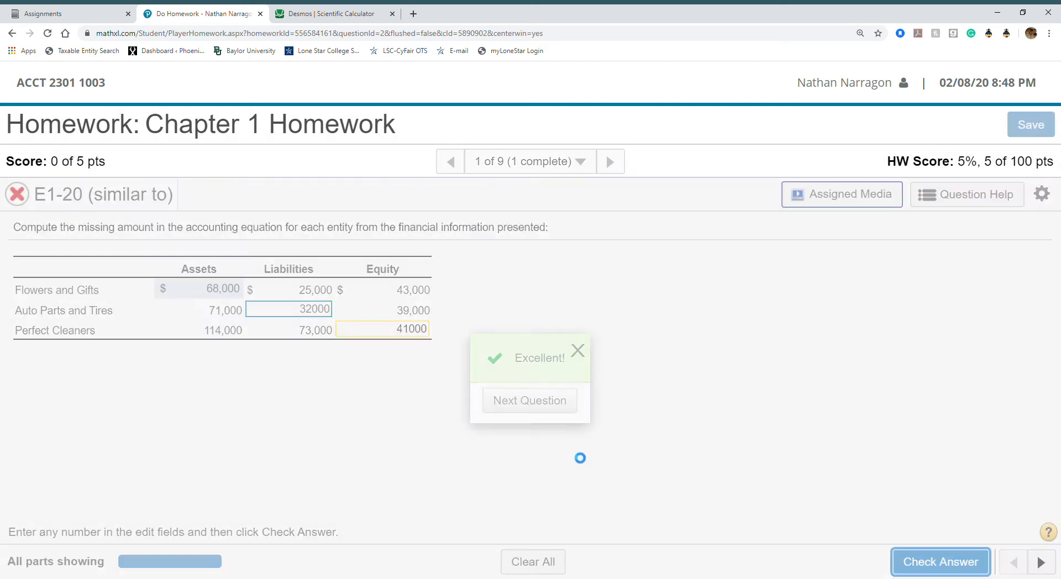
Advance to question 2 of the homework and view the choices for how Novelty's stockholders' equity changed
click(560, 399)
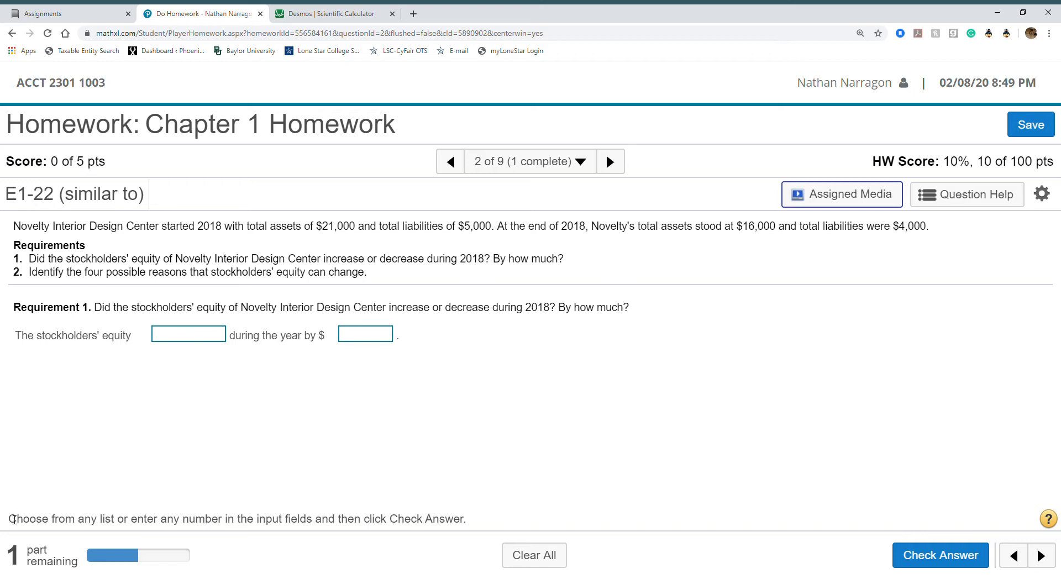
click(219, 338)
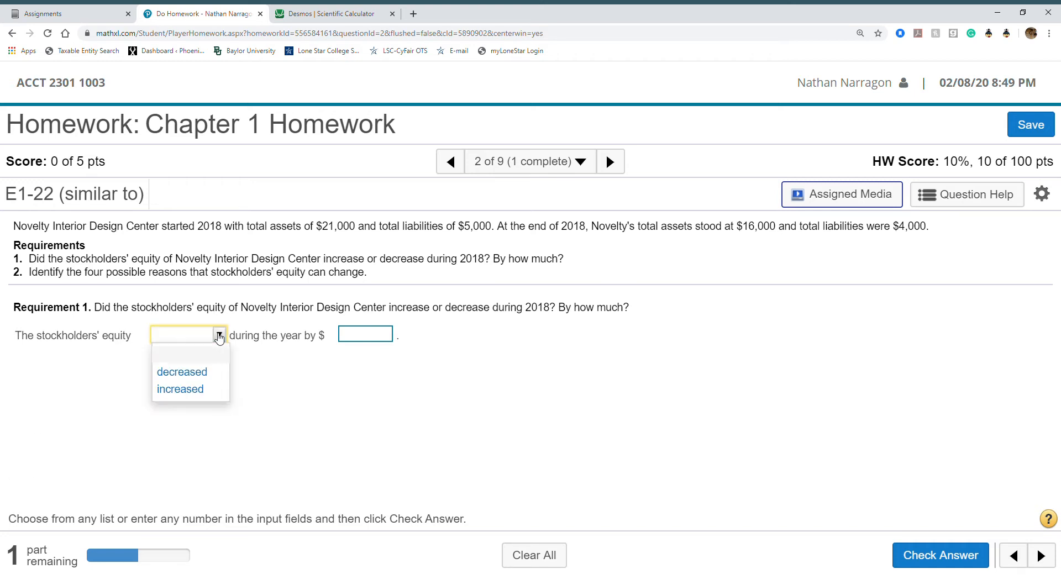
click(367, 335)
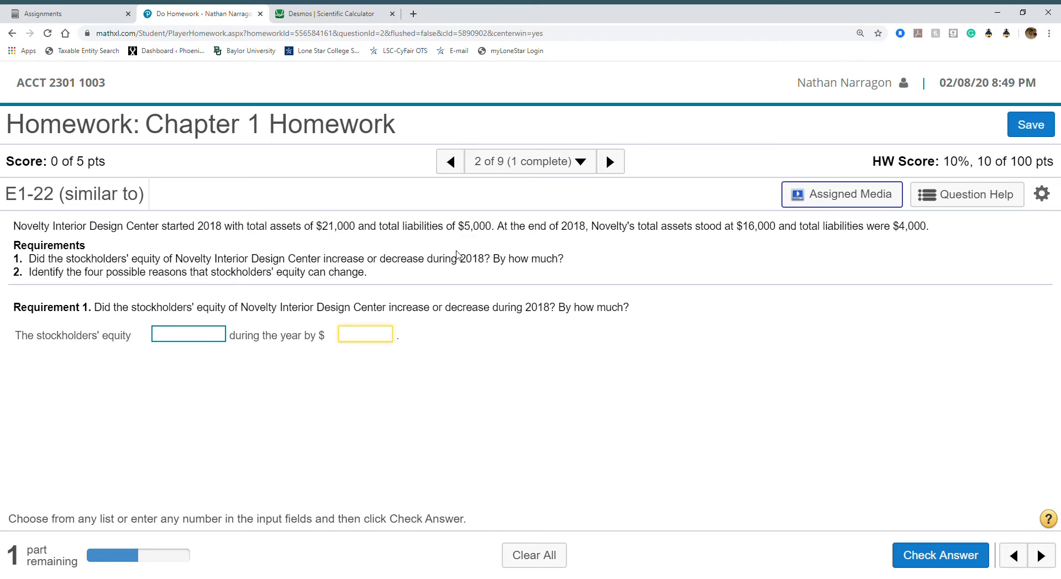
Switch to Desmos and calculate 21000 − 5000 for Novelty's stockholders' equity at the start of 2018
click(324, 13)
text(2)
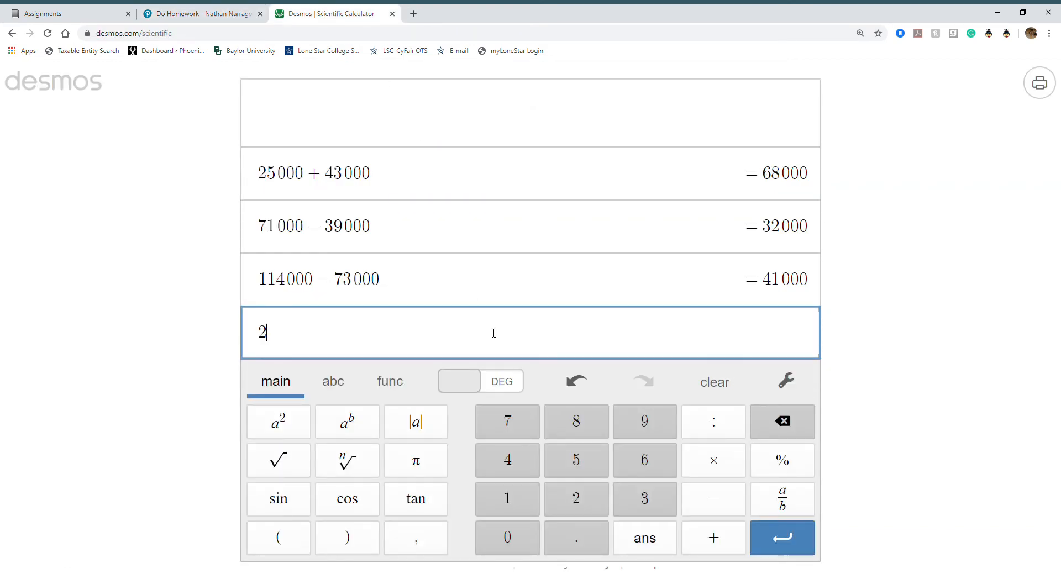
text(1000-5000)
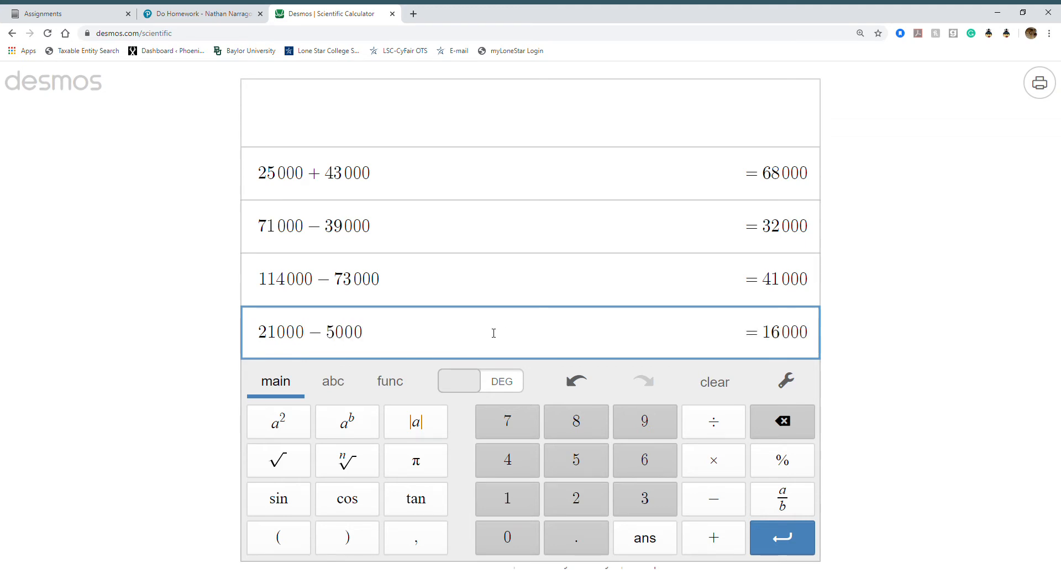
key(Return)
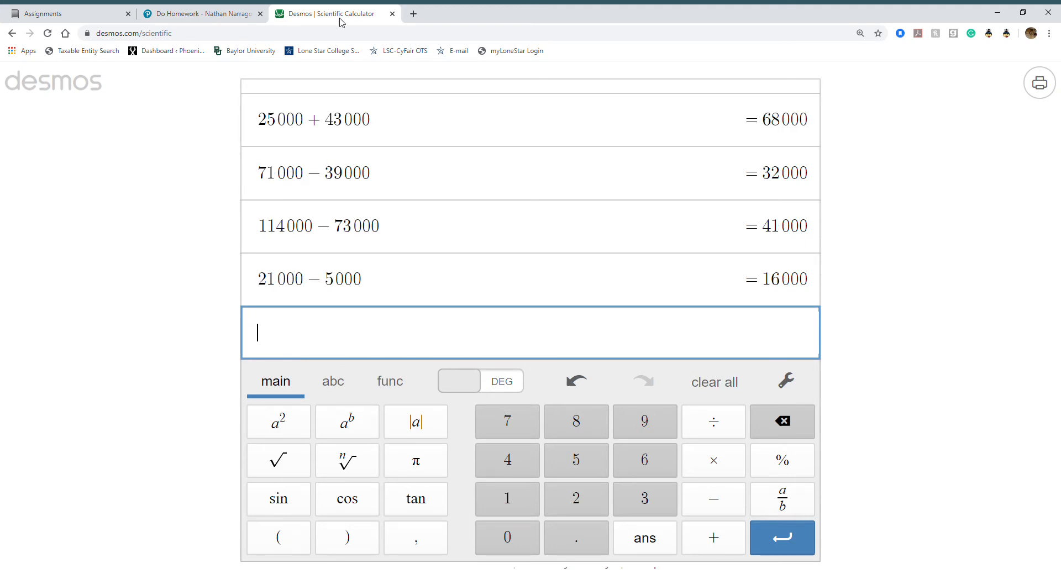
Recheck the year-end figures in the homework question and calculate 16000 − 4000 in Desmos for Novelty's ending equity
click(205, 14)
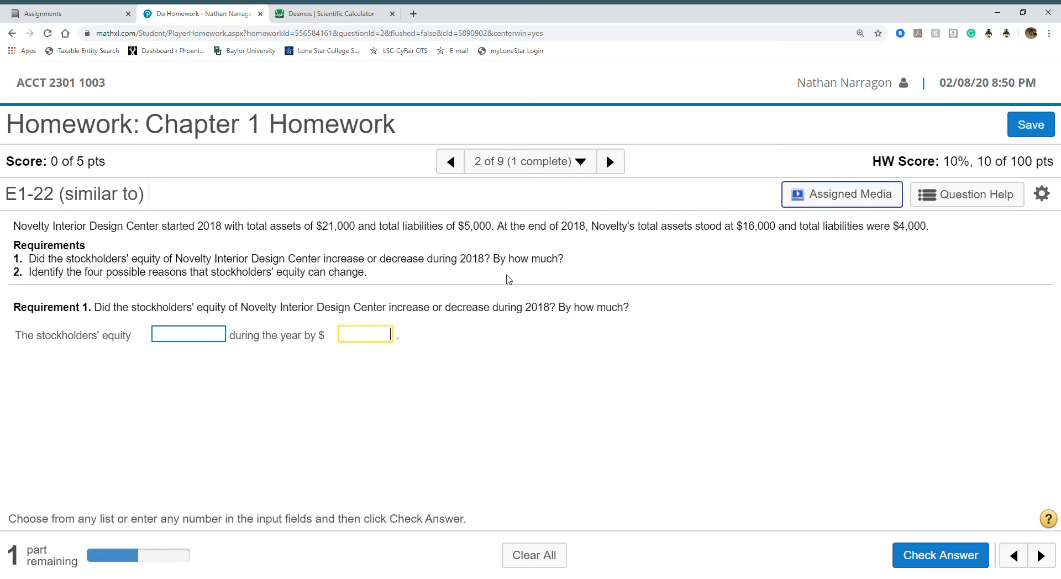
click(302, 11)
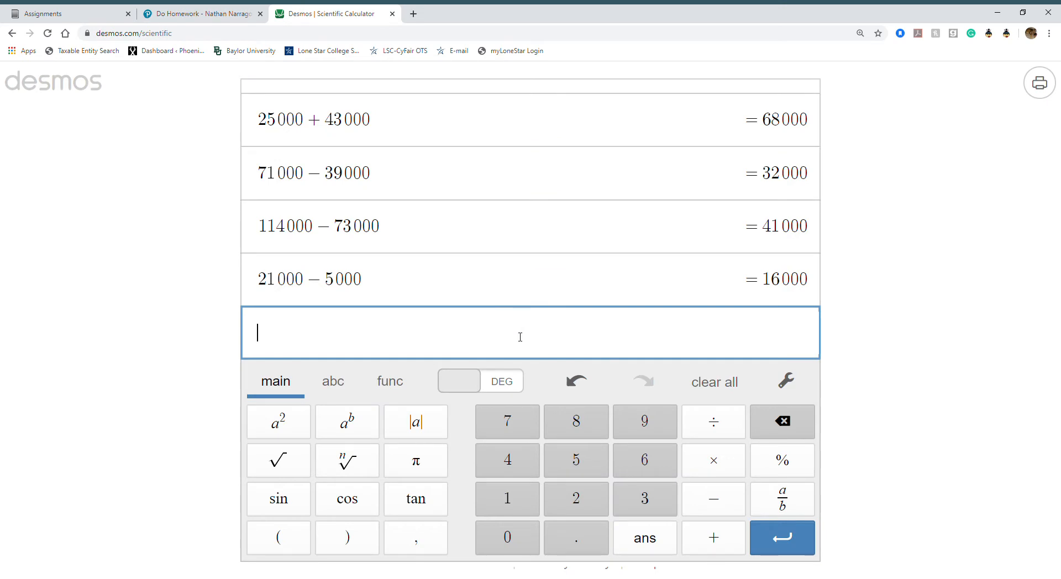
click(234, 15)
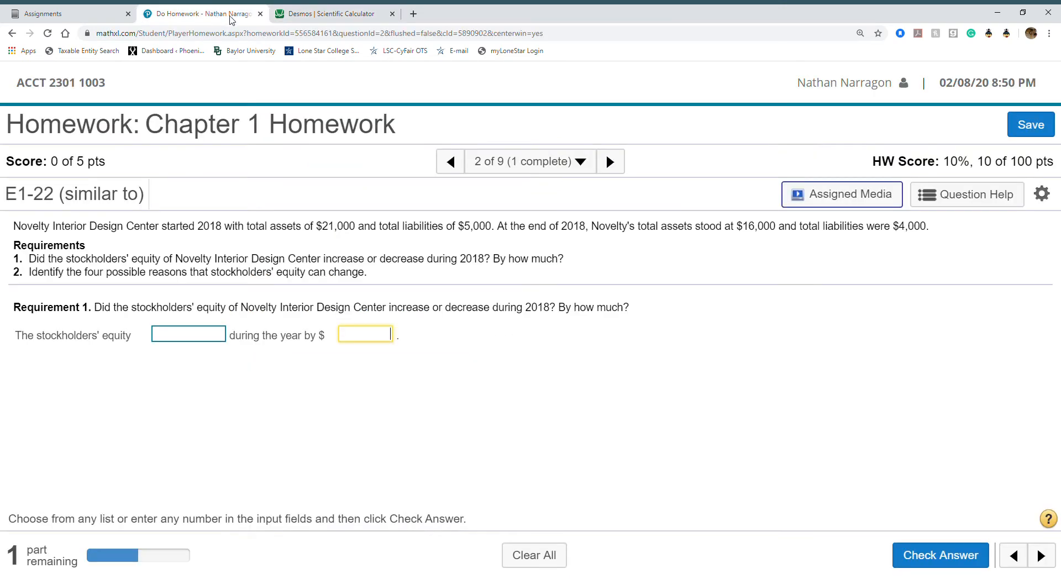
click(357, 15)
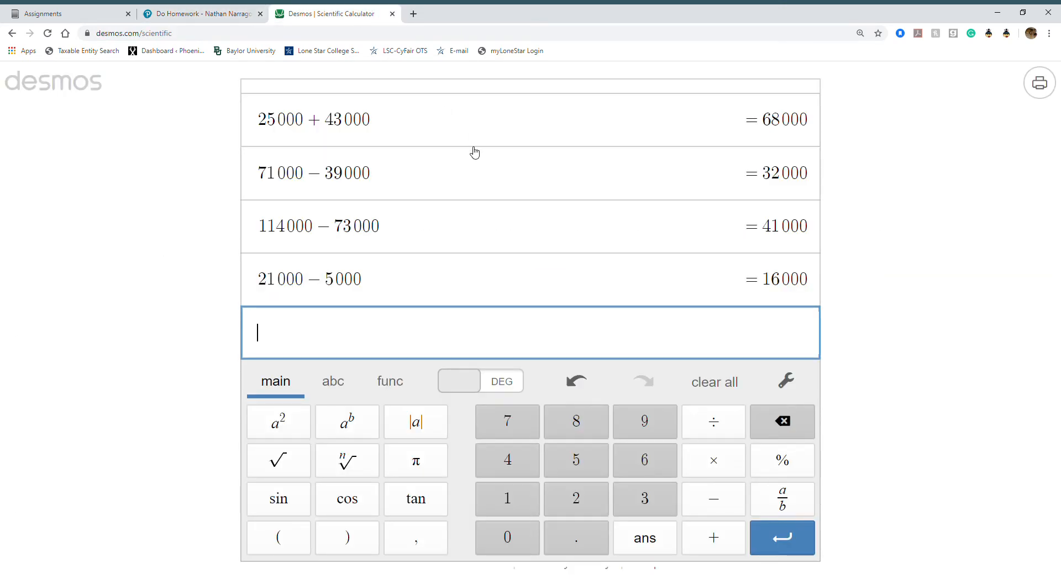
text(16000-4)
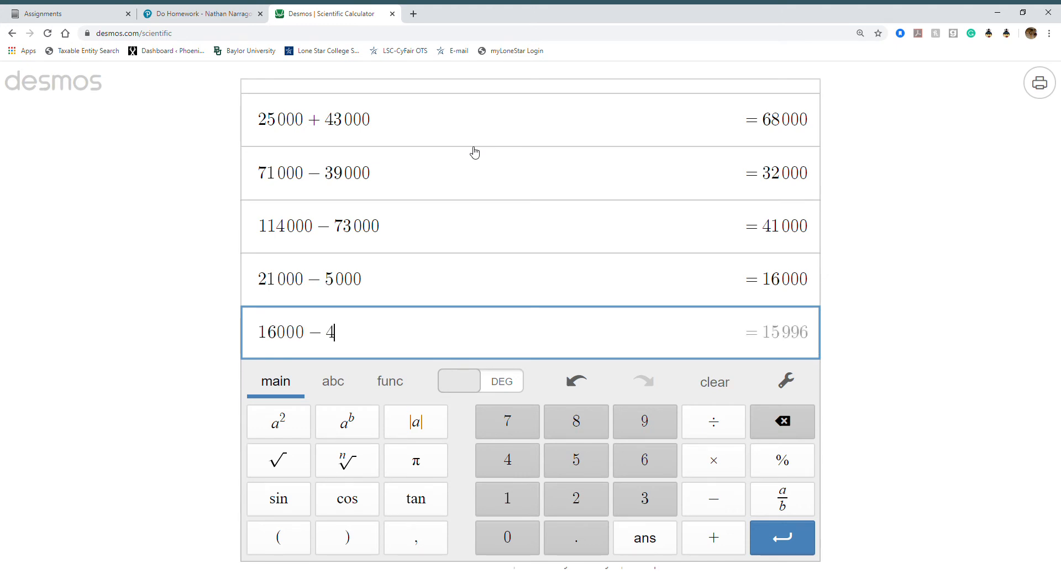
text(000)
key(Return)
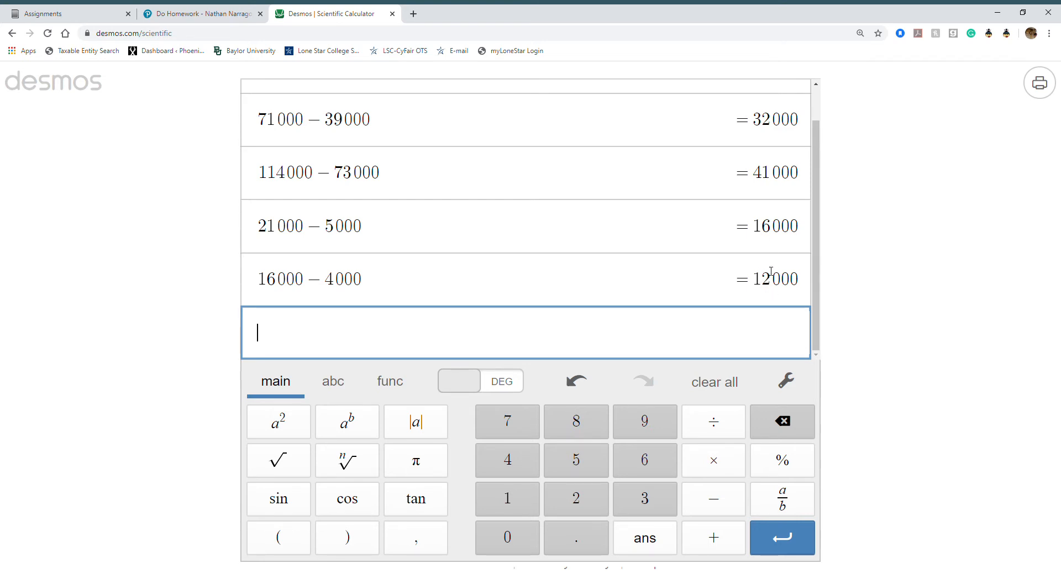
Back in the homework, answer that stockholders' equity decreased during the year by $4000, check the answer and continue to Requirement 2
click(182, 14)
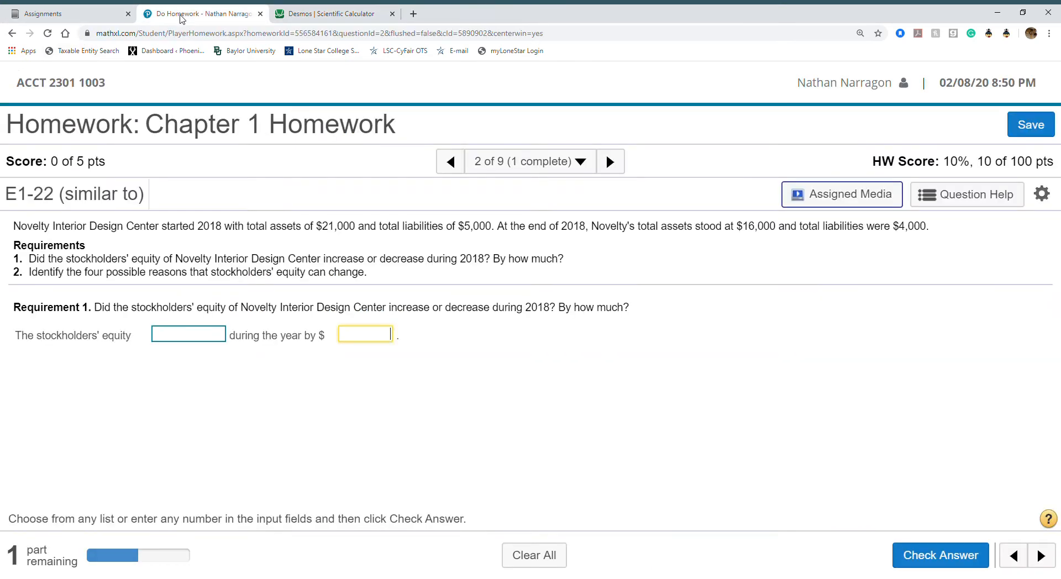
click(196, 336)
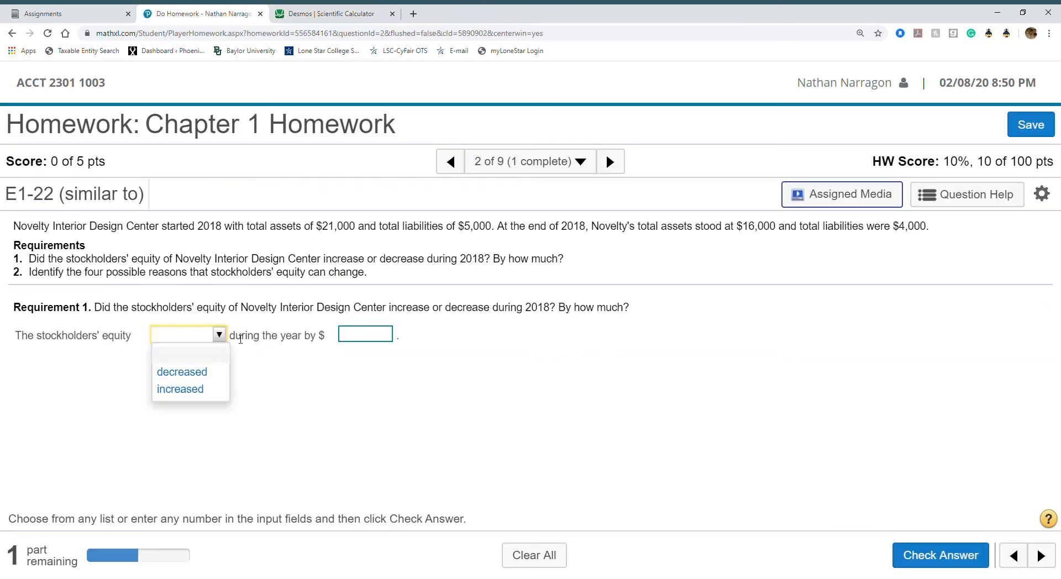
click(213, 373)
click(351, 336)
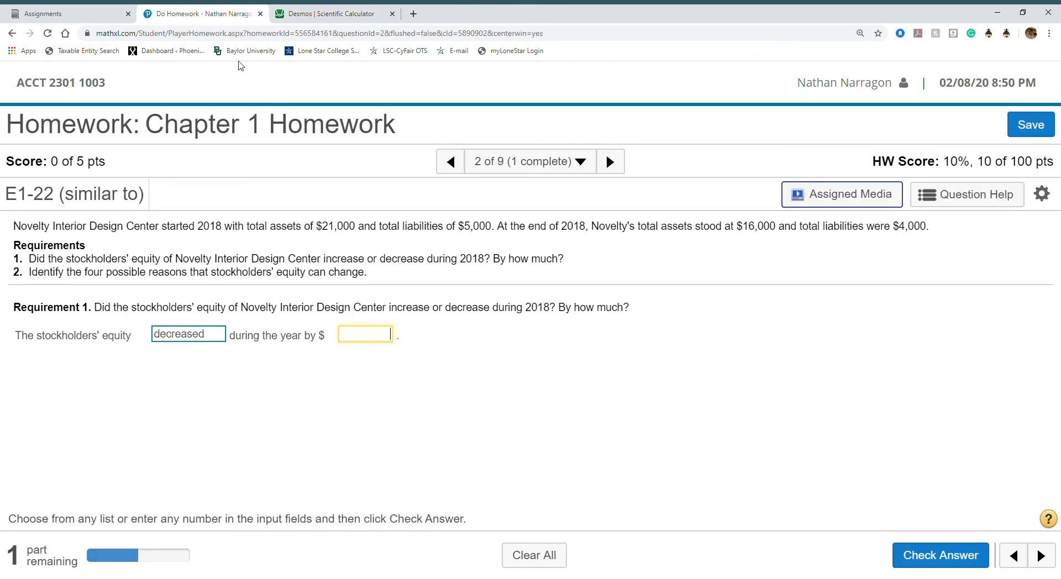
click(315, 12)
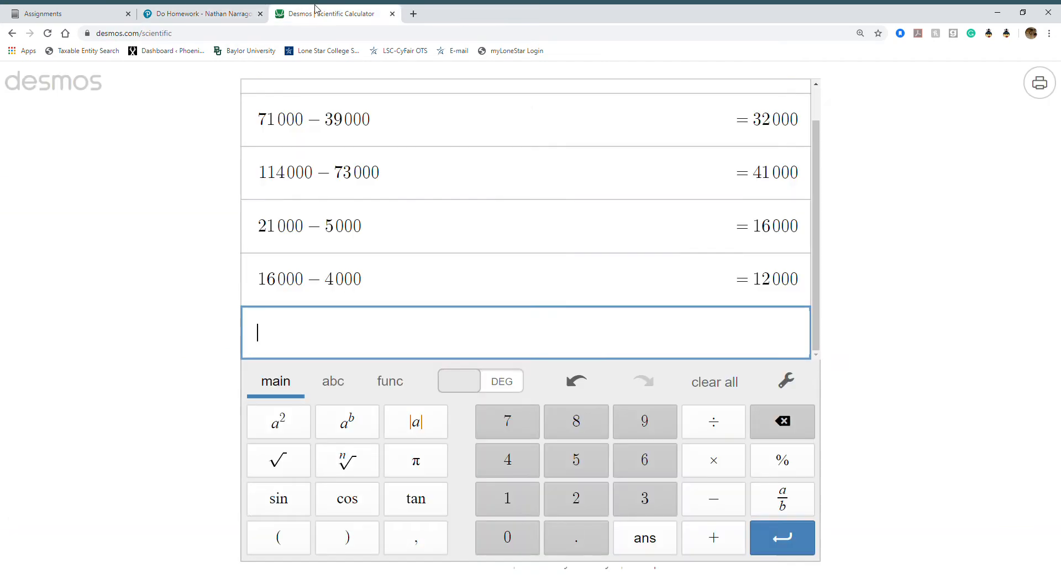
click(216, 15)
text(4000)
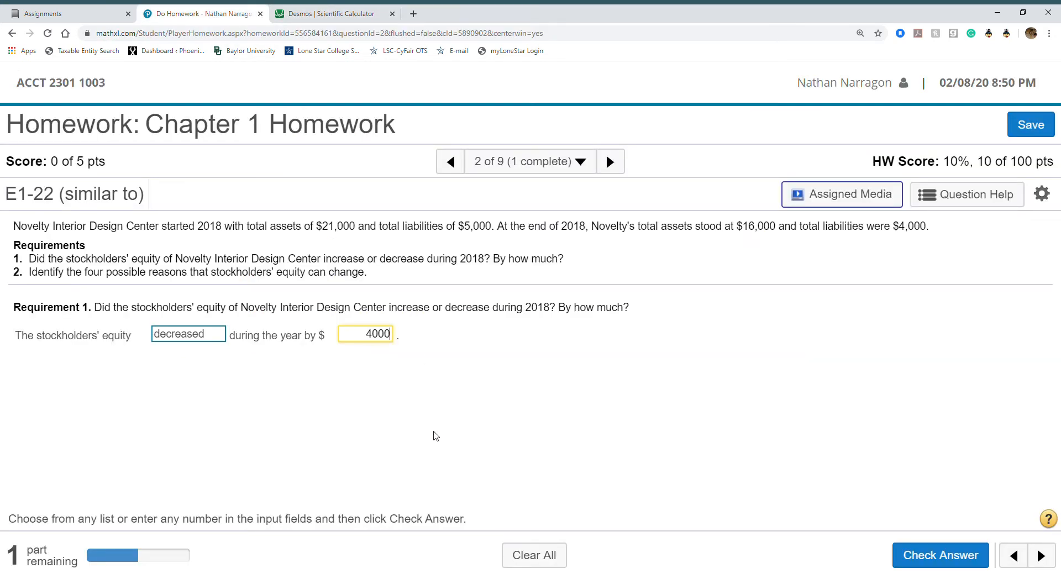
click(943, 556)
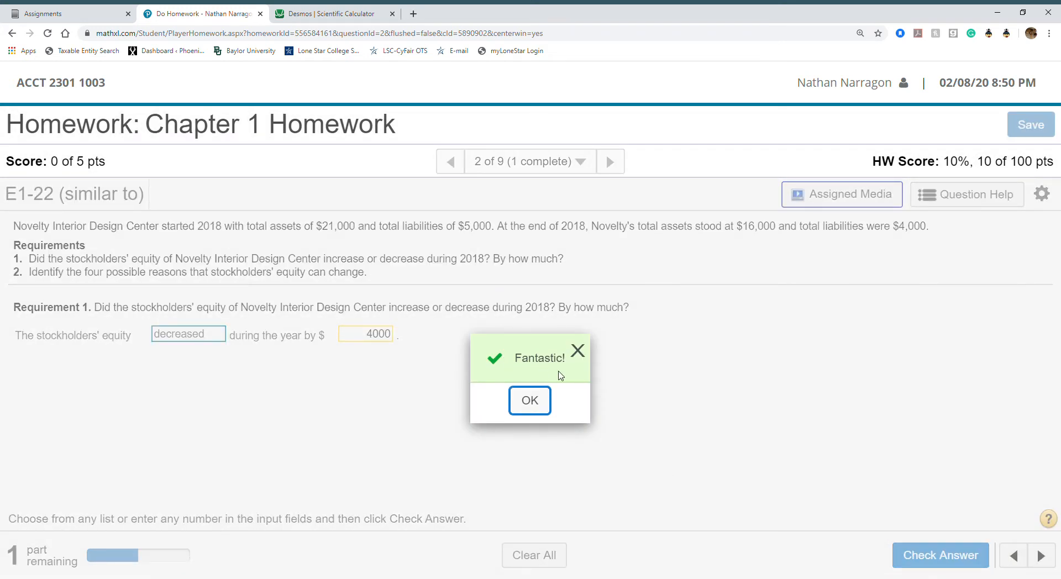
click(537, 403)
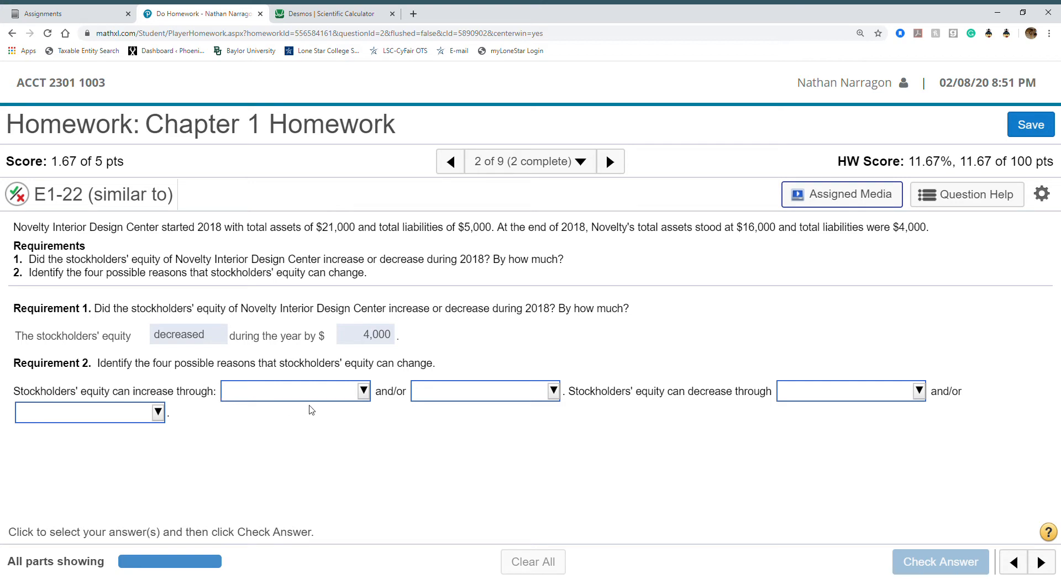
Compare the answer choices offered for the four Requirement 2 blanks on how stockholders' equity can increase or decrease
click(363, 393)
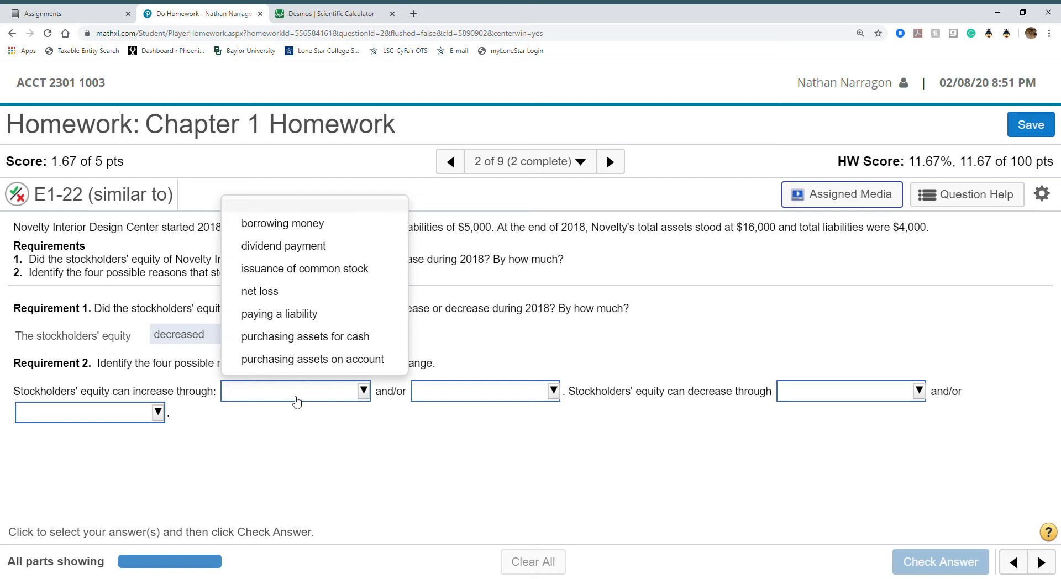
click(364, 391)
click(559, 394)
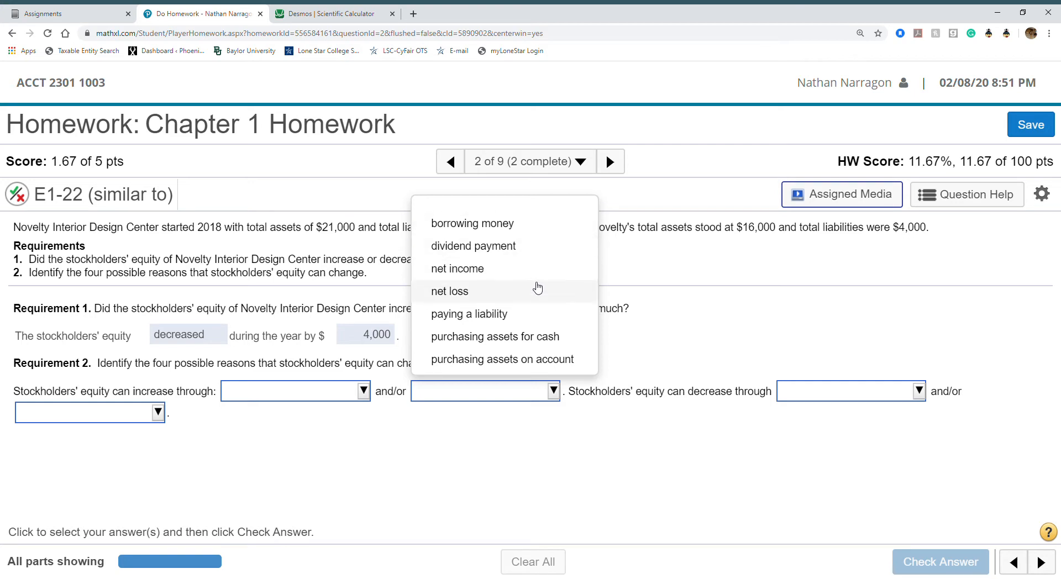
click(366, 392)
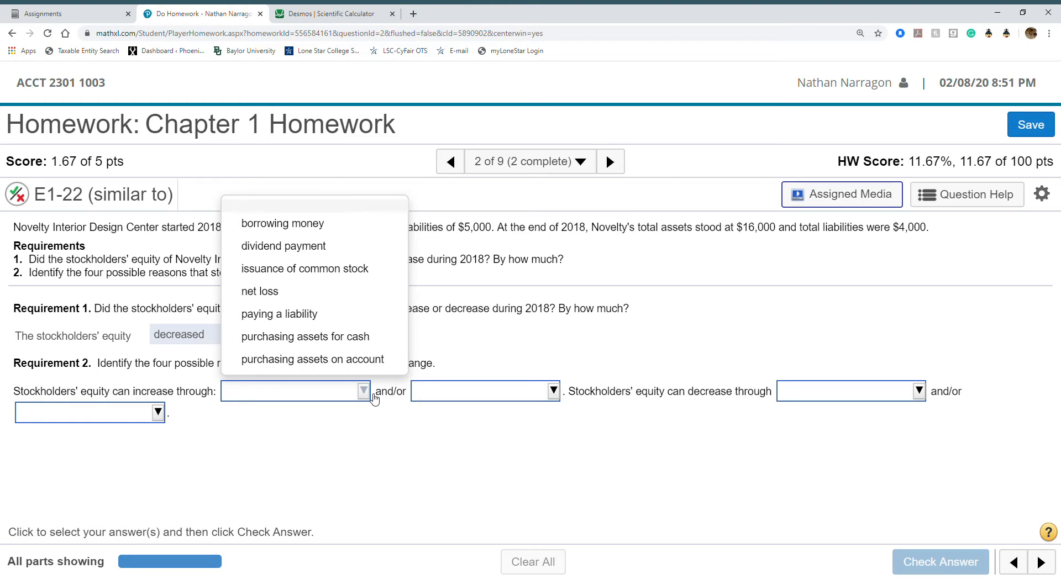
click(553, 393)
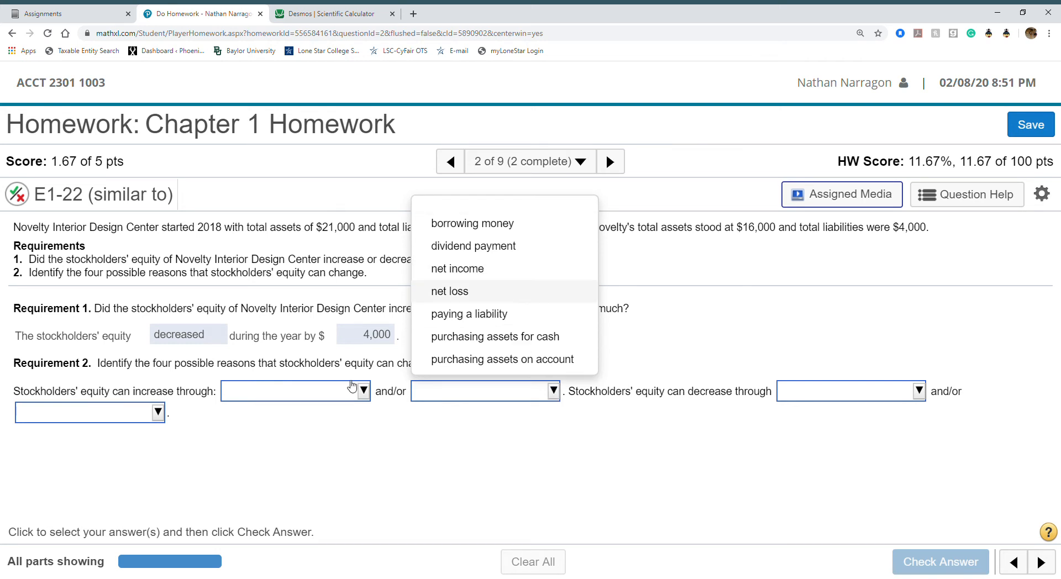
click(364, 400)
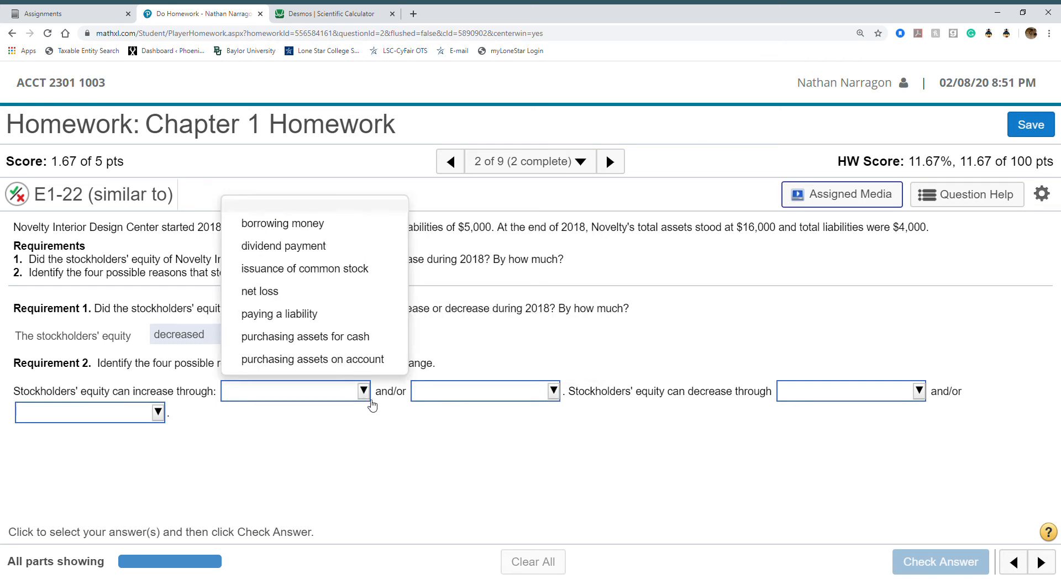
click(559, 395)
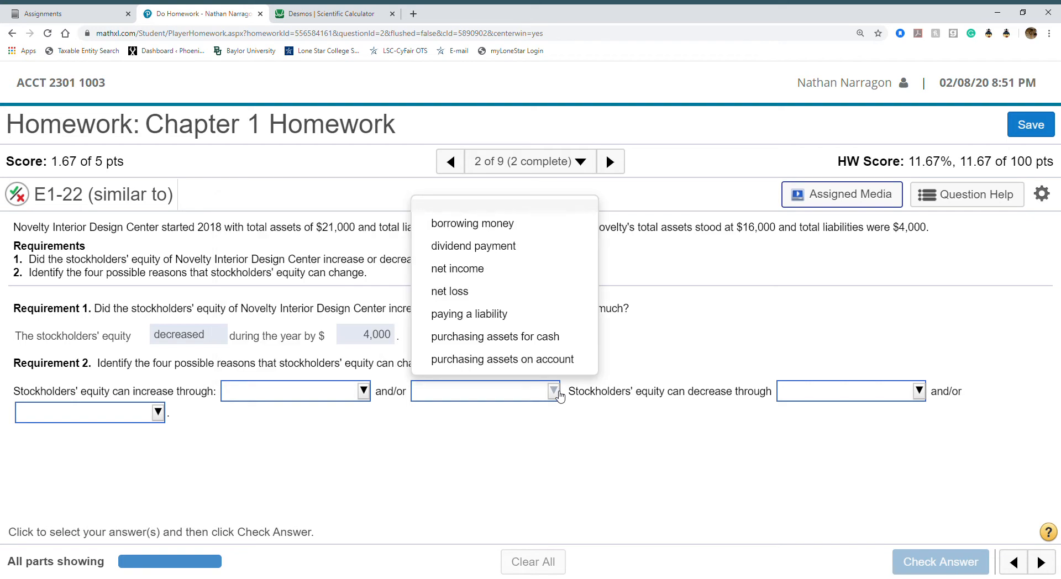
click(353, 394)
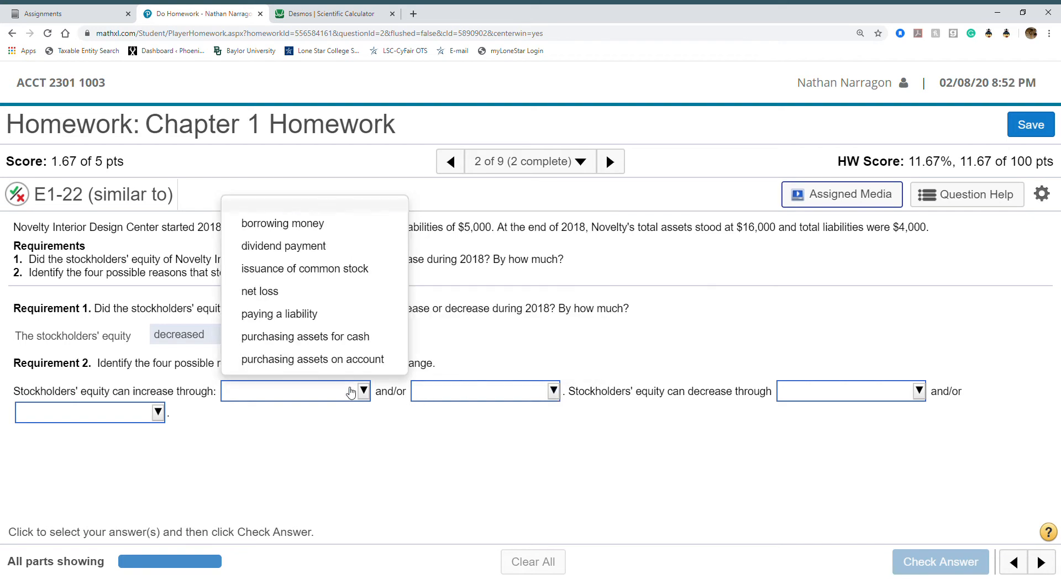
click(370, 432)
click(901, 394)
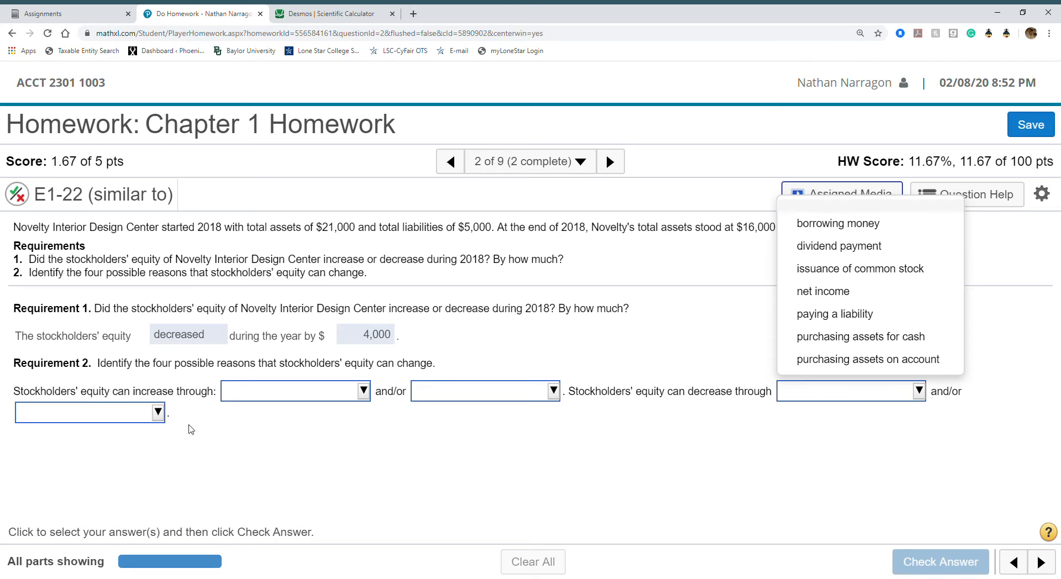
click(159, 414)
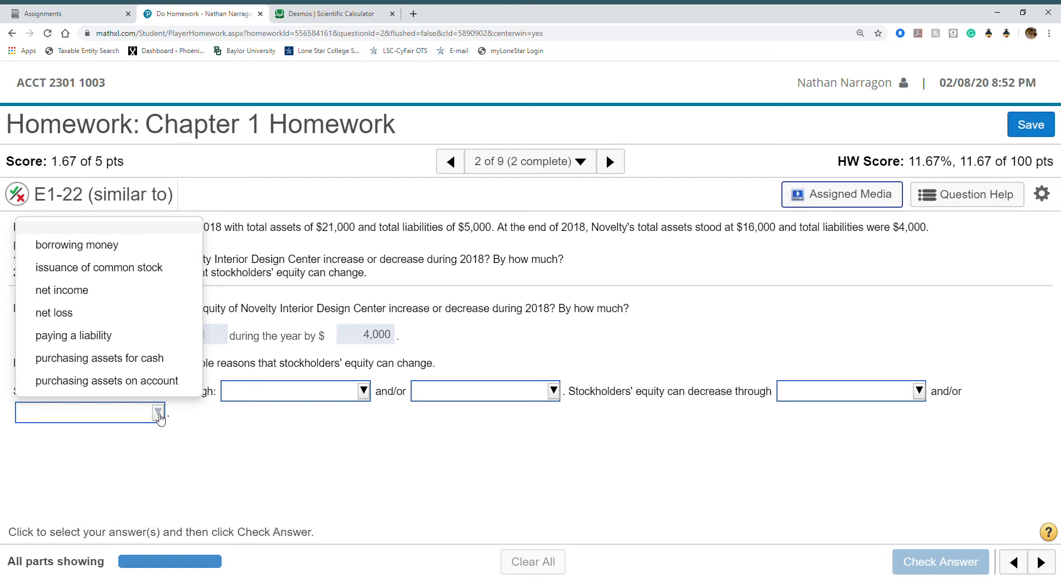
click(299, 468)
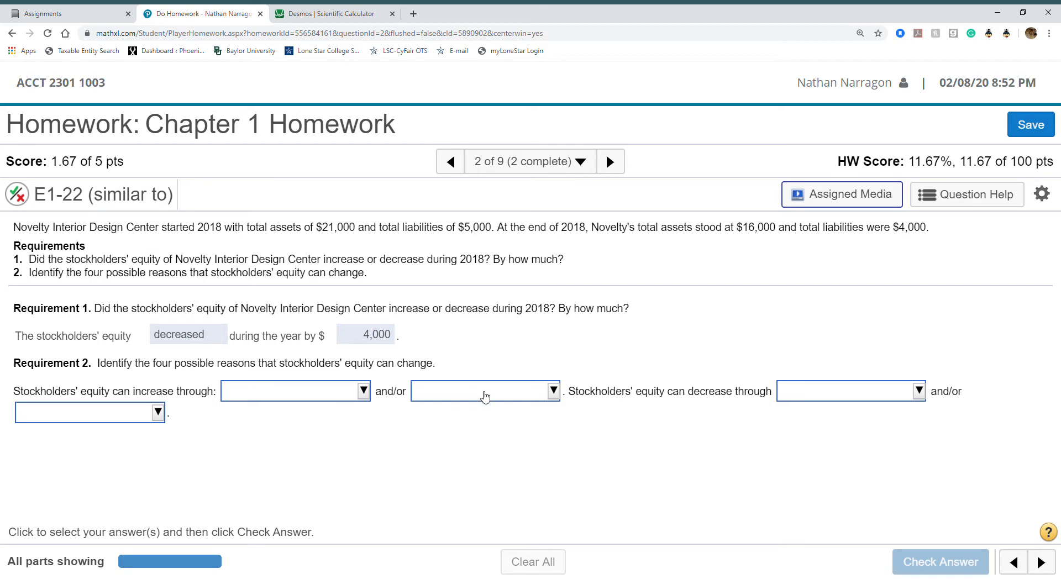
Choose issuance of common stock for the first equity increase blank and dividend payment for the first decrease blank
click(367, 393)
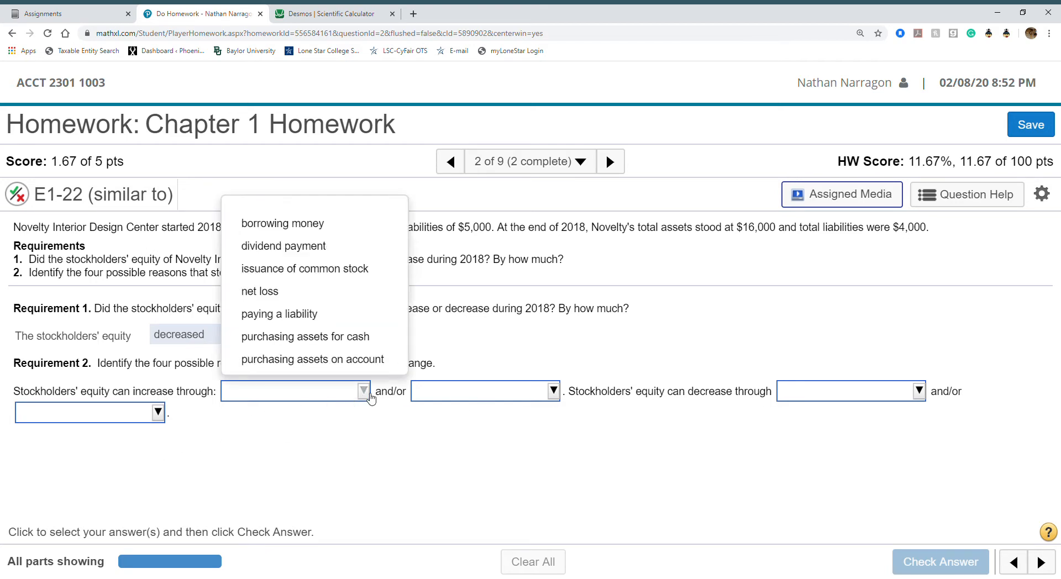
click(344, 271)
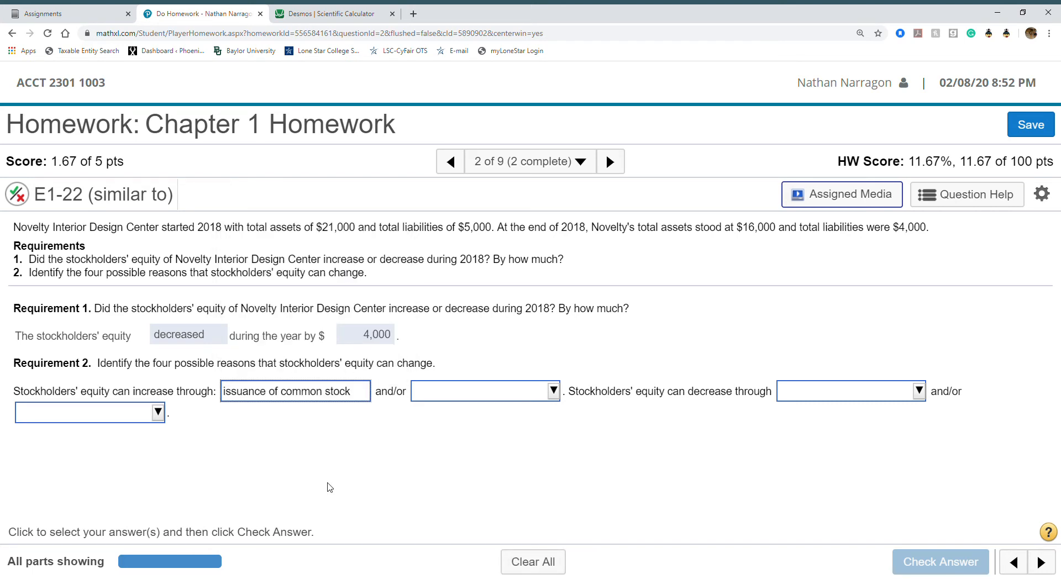
click(920, 394)
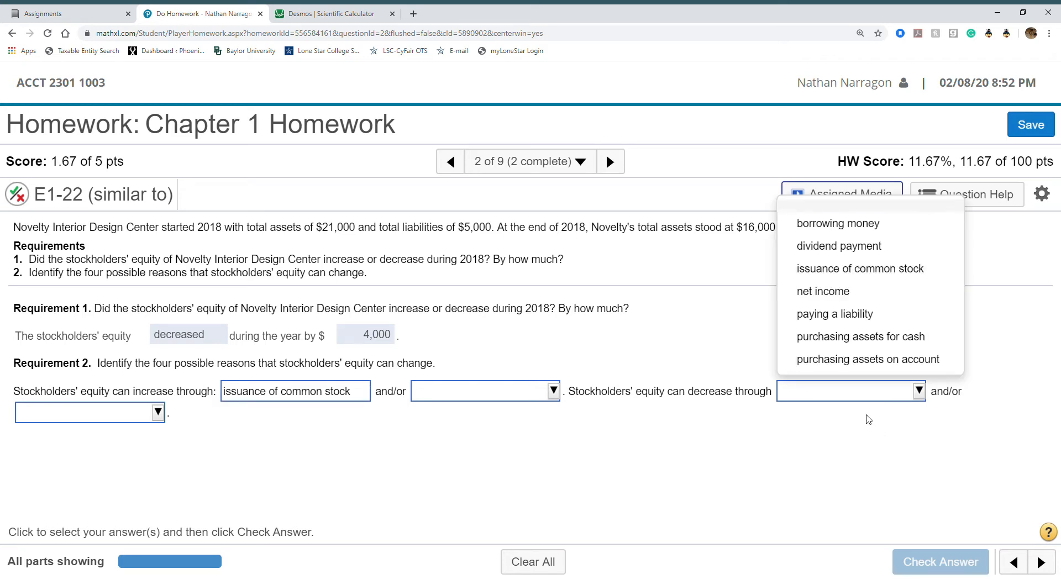
click(866, 249)
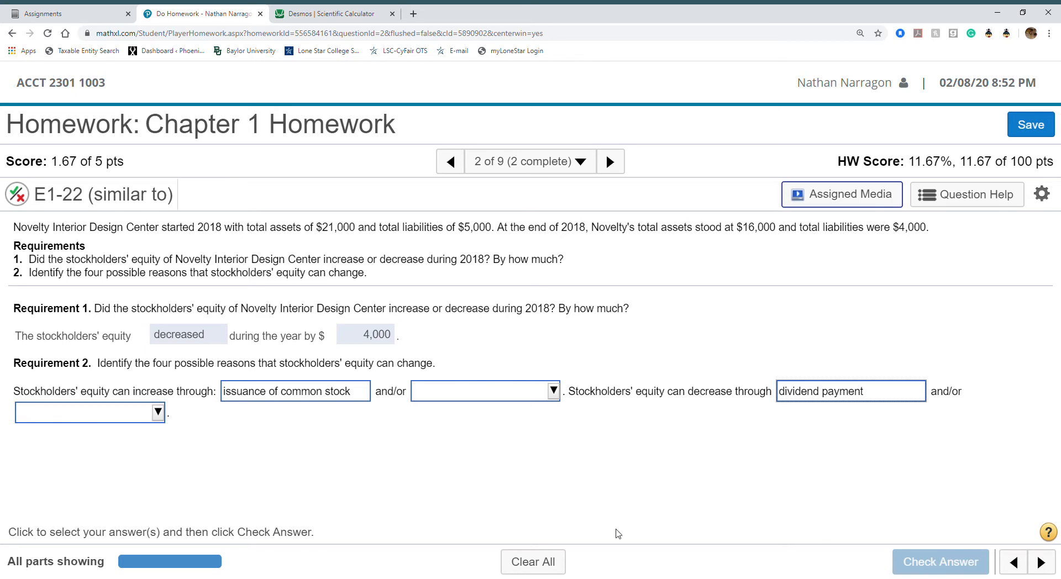
Move on to question 3 of the homework, accepting that question 2 is left incomplete
click(1041, 562)
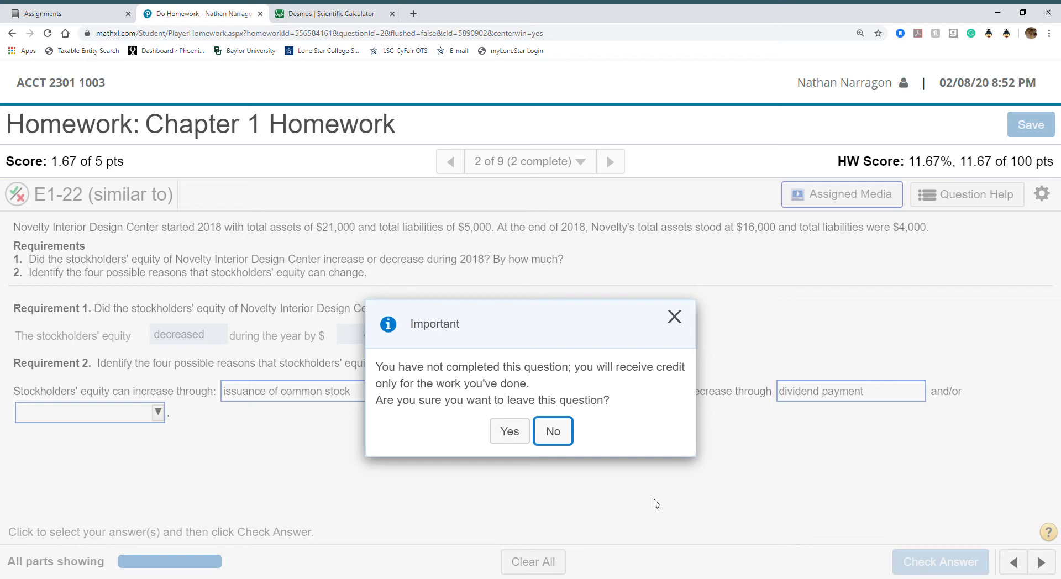
click(509, 431)
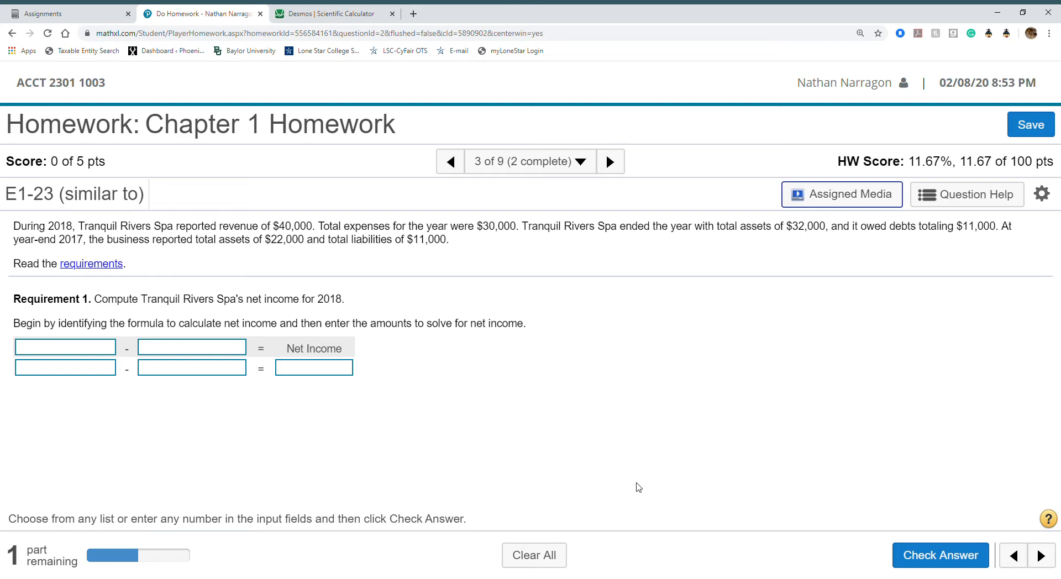
Set the Requirement 1 formula for net income to Revenues minus Expenses
click(59, 349)
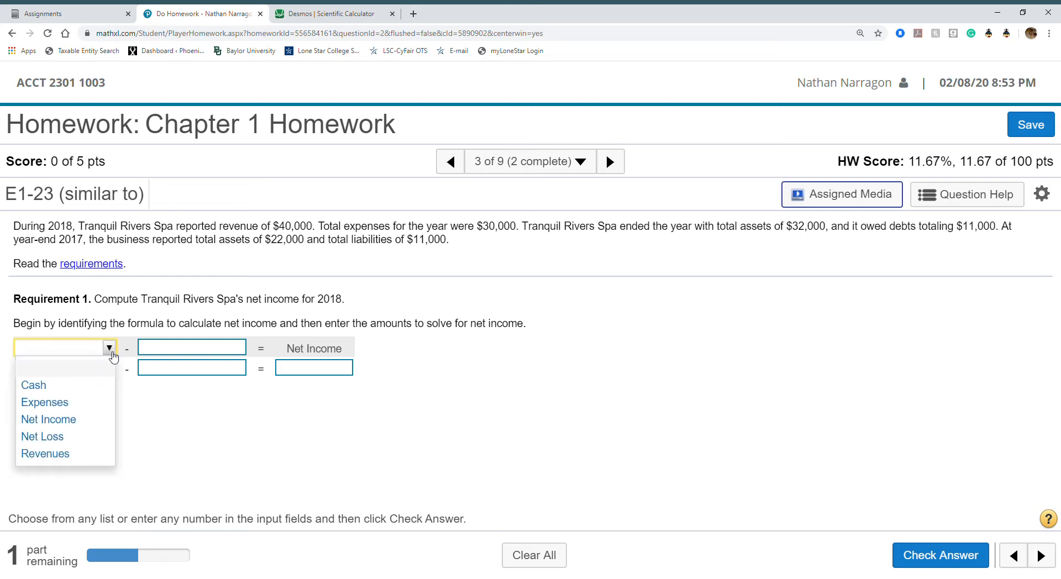
click(71, 454)
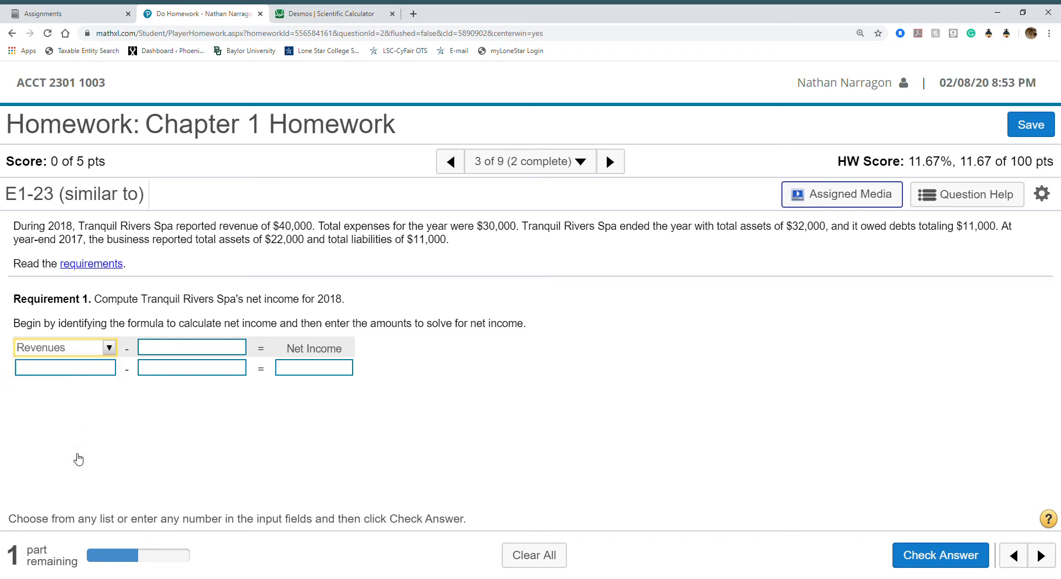
click(202, 348)
click(204, 405)
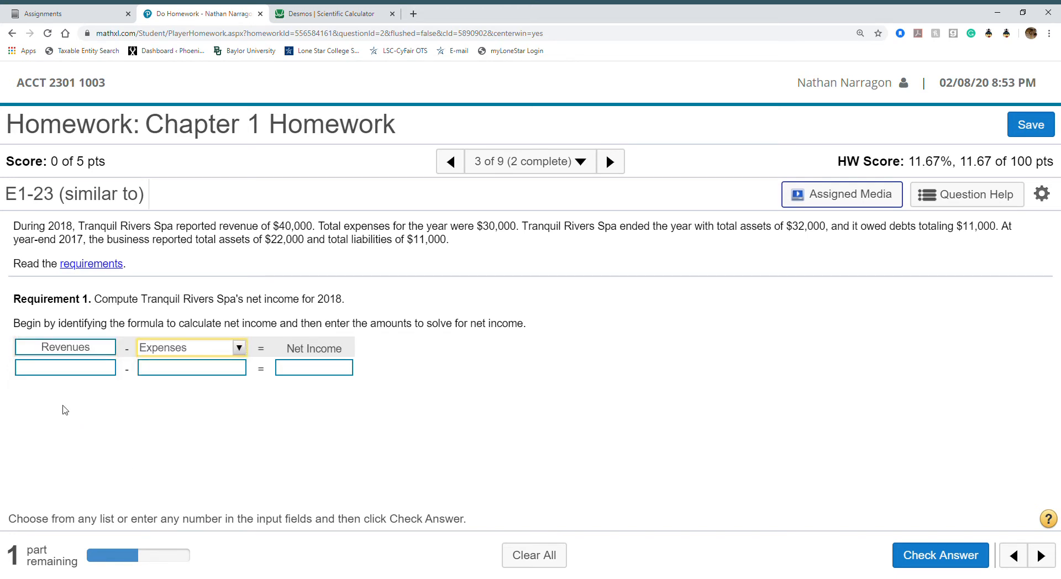
Enter 40000 for revenues, 30000 for expenses and 10000 for net income, check the answer and continue to Requirement 2
click(92, 365)
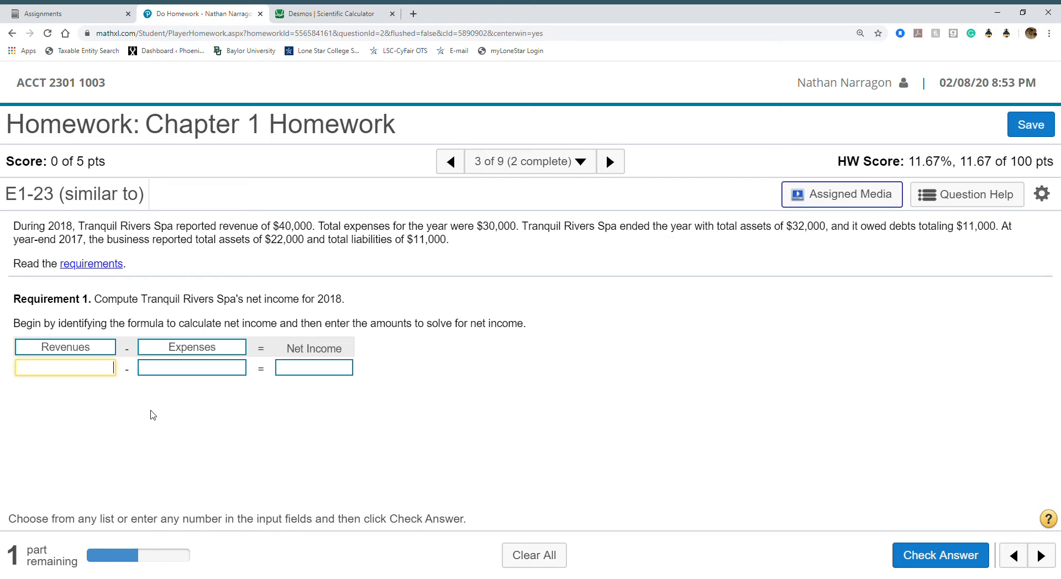
text(40000)
click(197, 374)
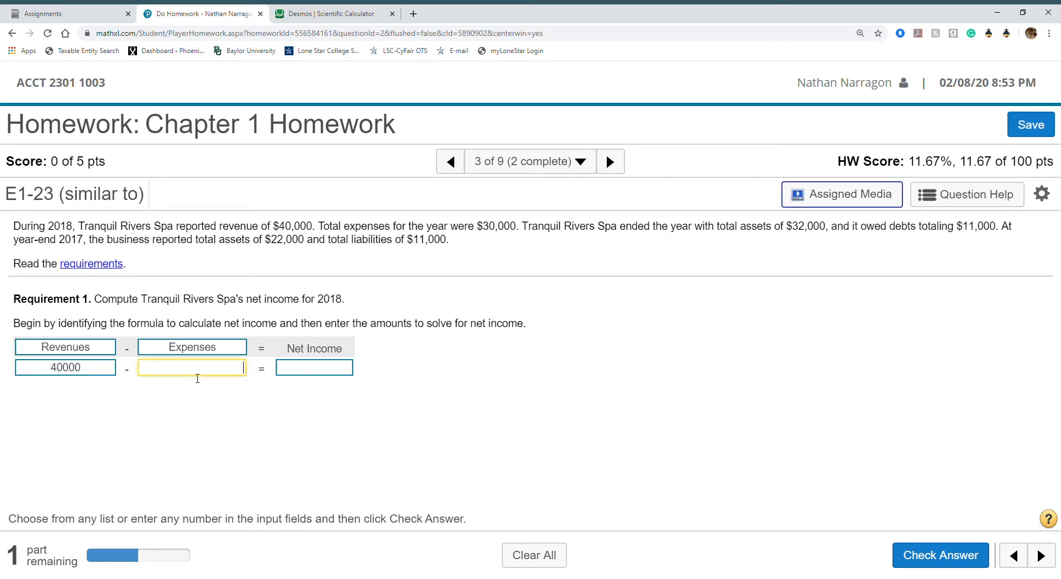
text(30000)
click(312, 374)
text(10000)
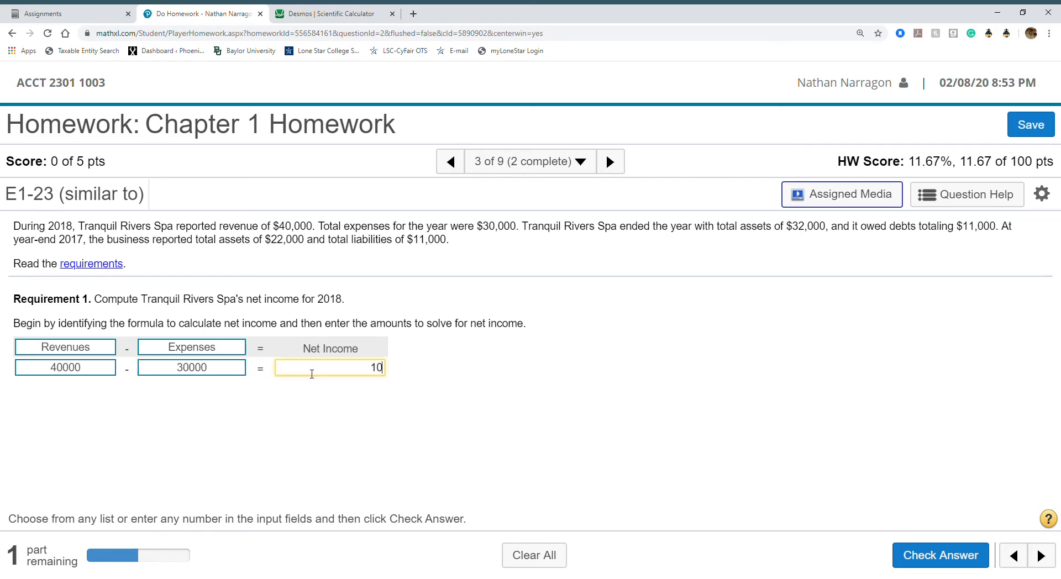
click(413, 435)
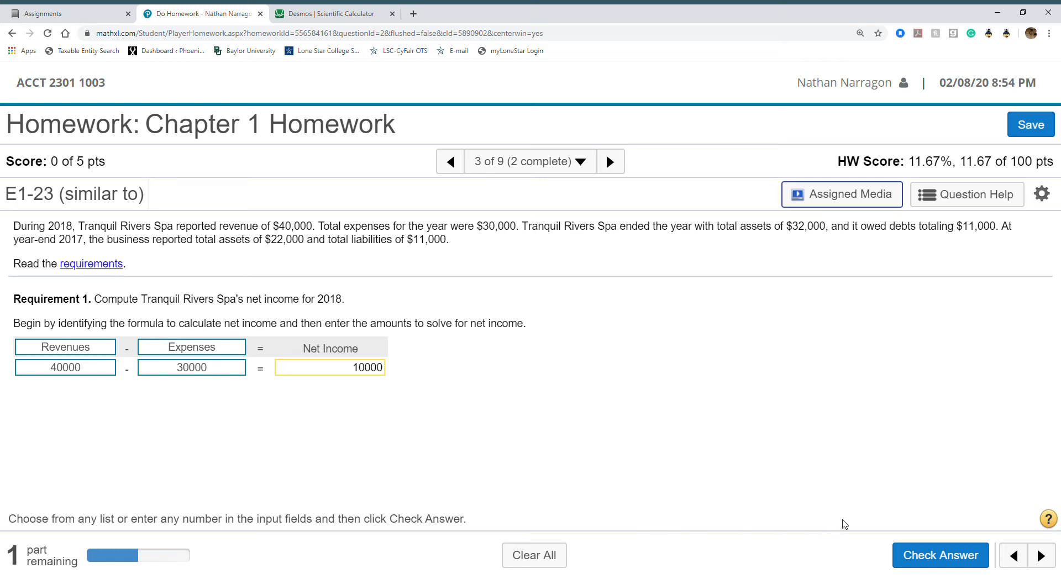
click(921, 558)
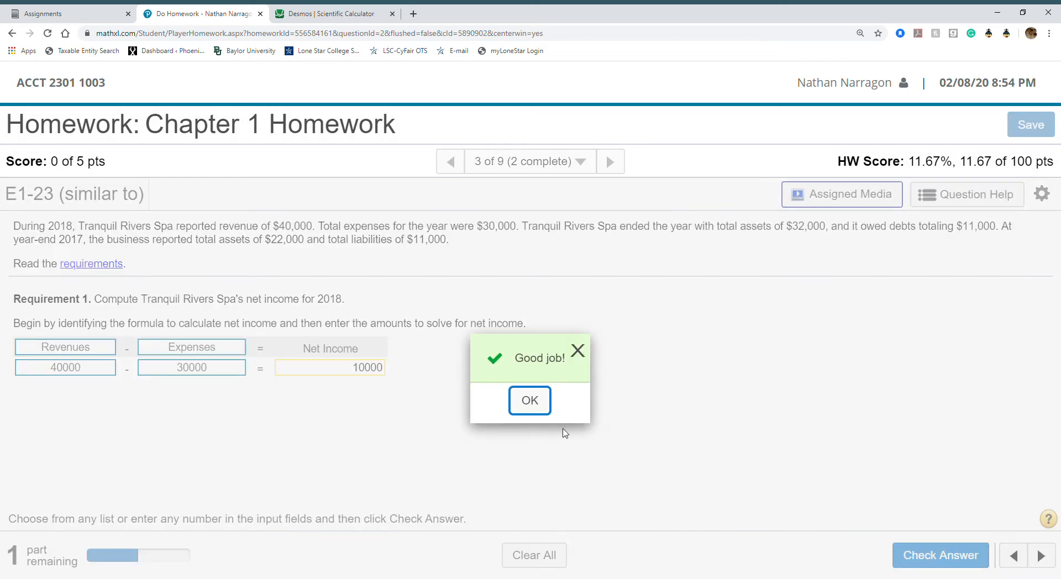
click(530, 401)
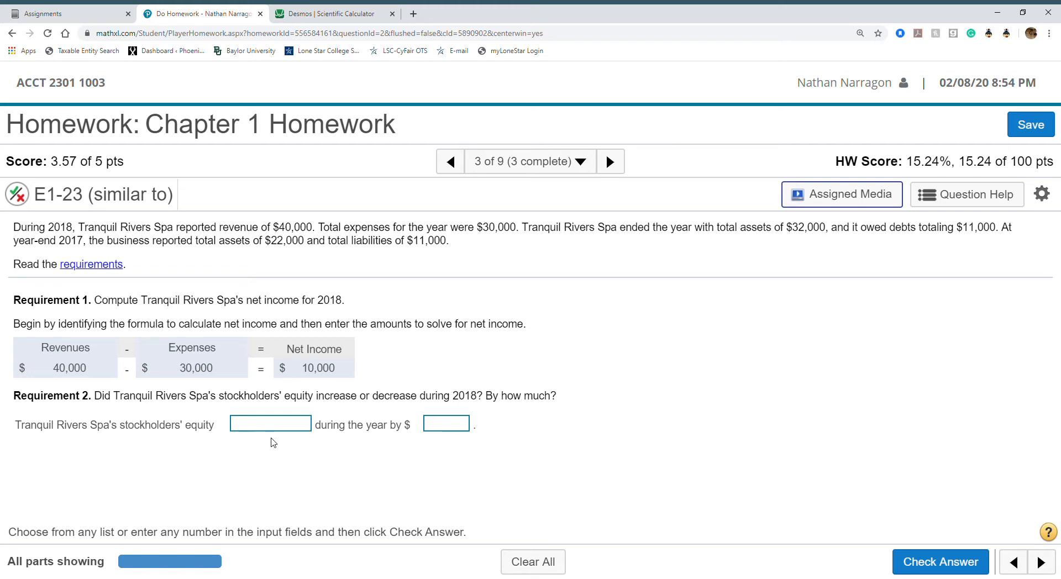
Switch to the Desmos calculator and compute year-end equity for both years as 32000 − 11000 and 22000 − 11000
click(290, 432)
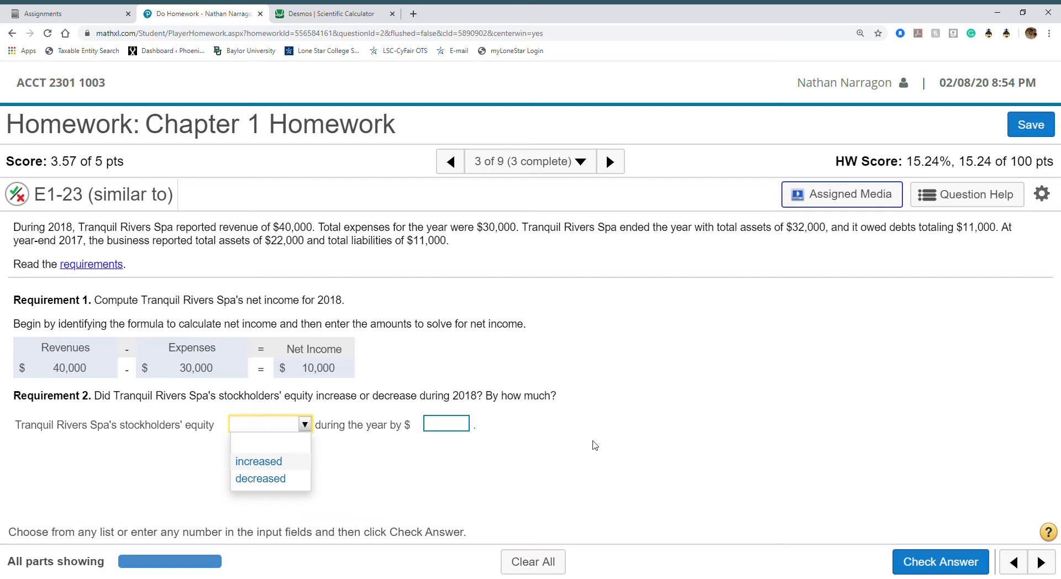
click(331, 13)
text(32)
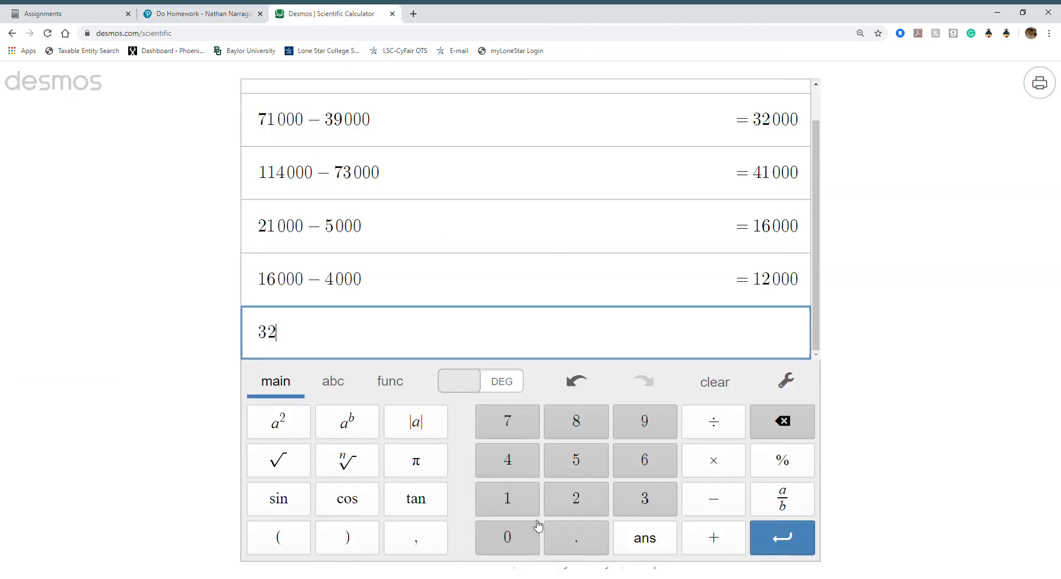
text(000-11000)
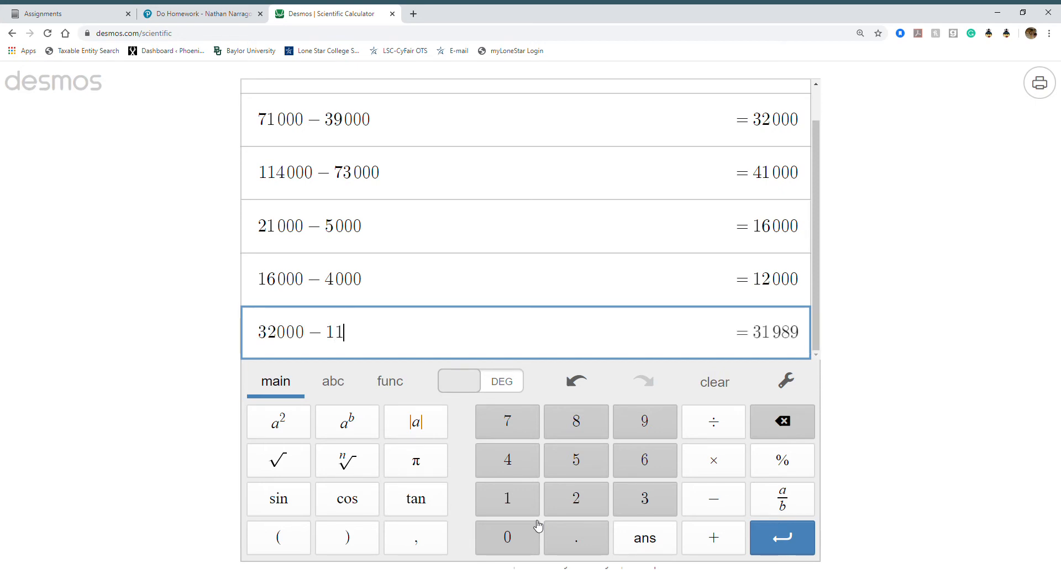
key(Return)
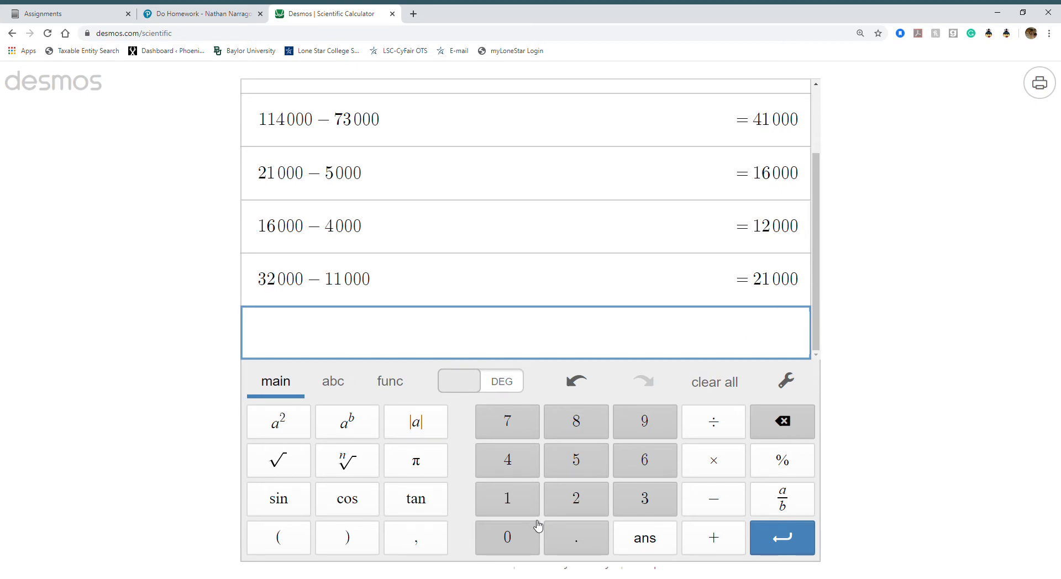
text(22000 −)
text(-11000)
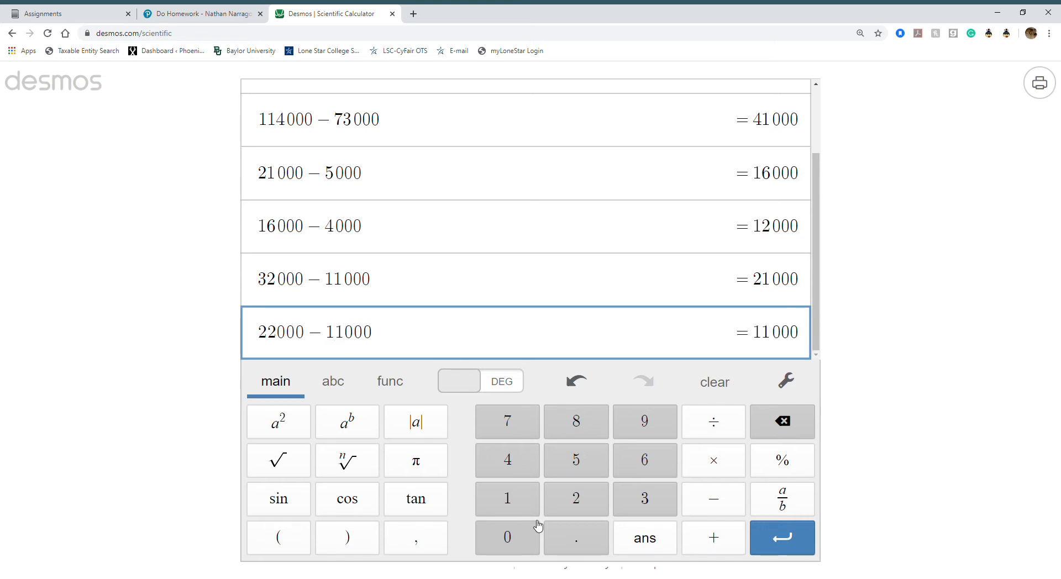
key(Return)
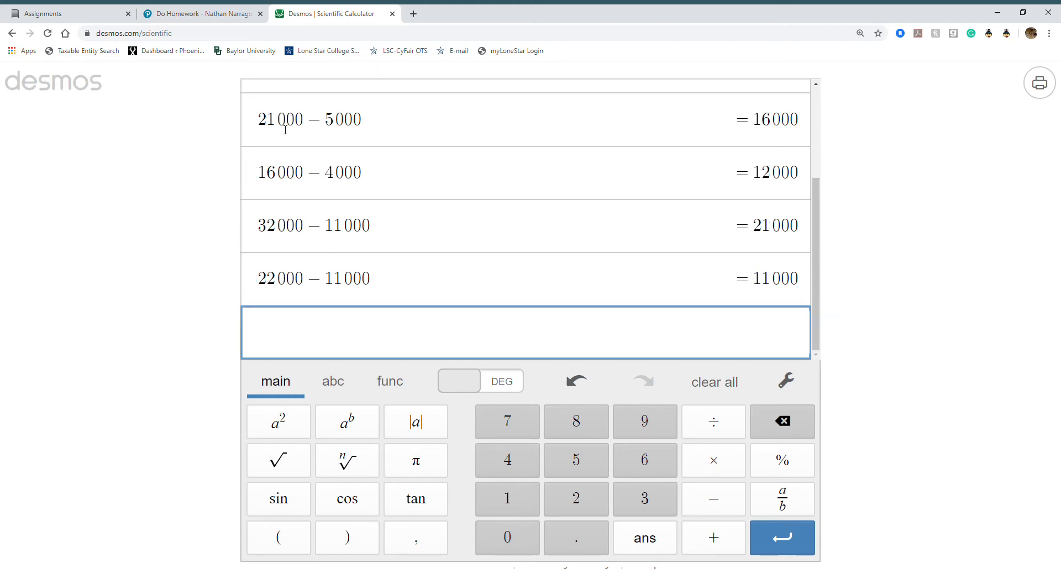
Back in the homework, answer that stockholders' equity increased during the year by $10000, check the answer and go to question 4
click(187, 15)
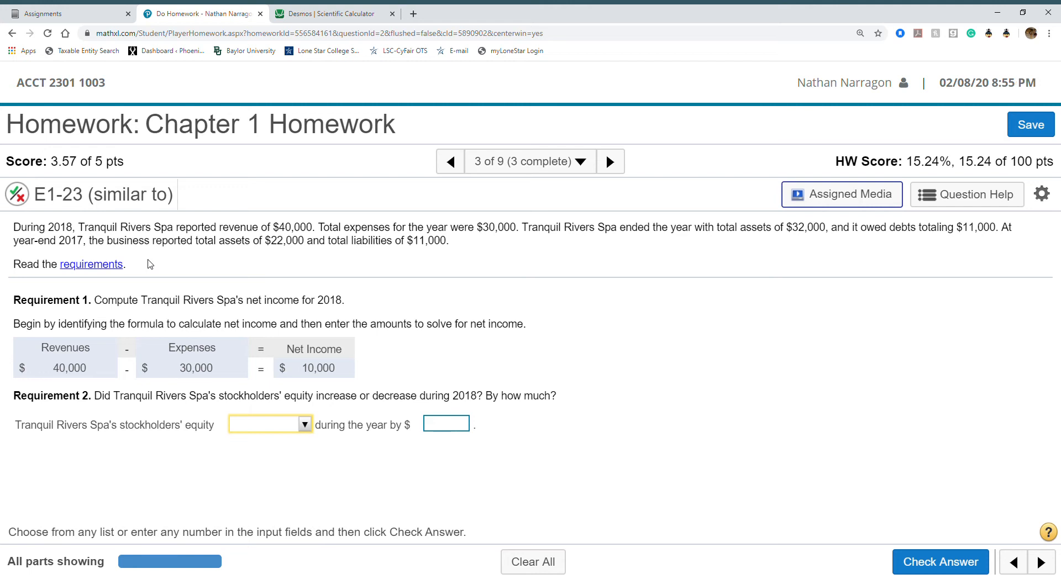
click(305, 426)
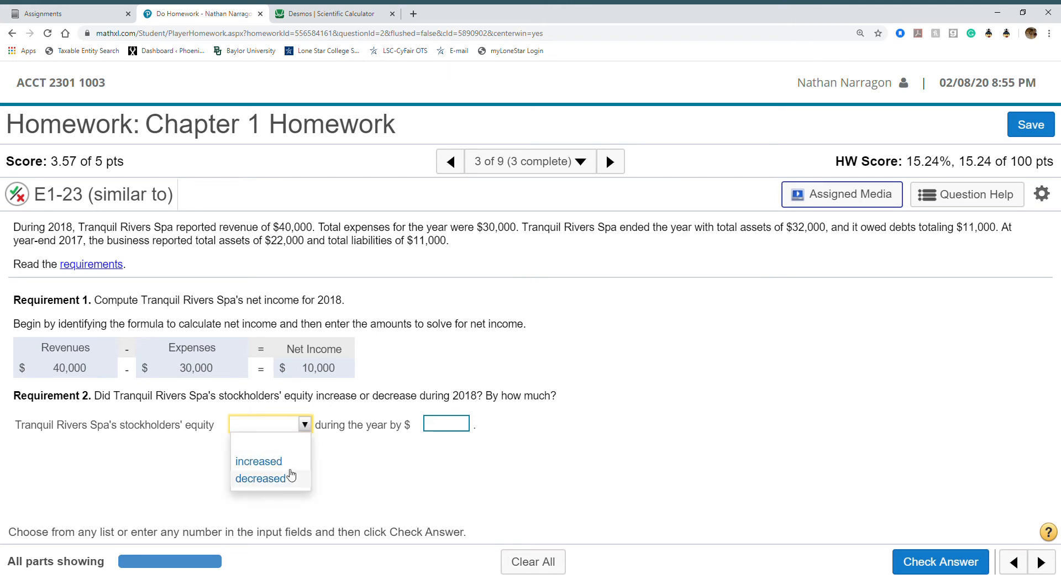
click(260, 462)
click(446, 430)
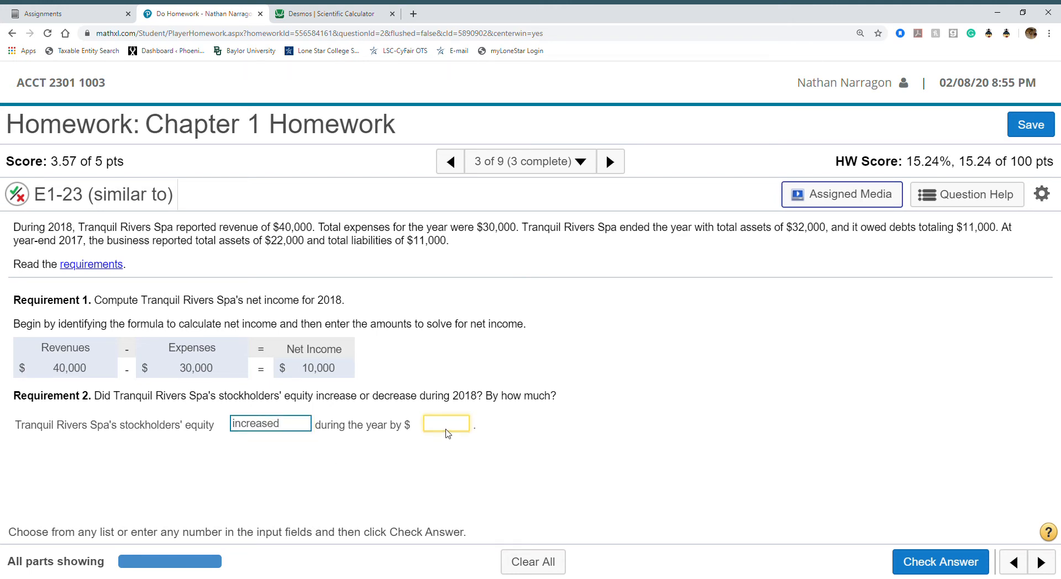
text(10000)
click(902, 562)
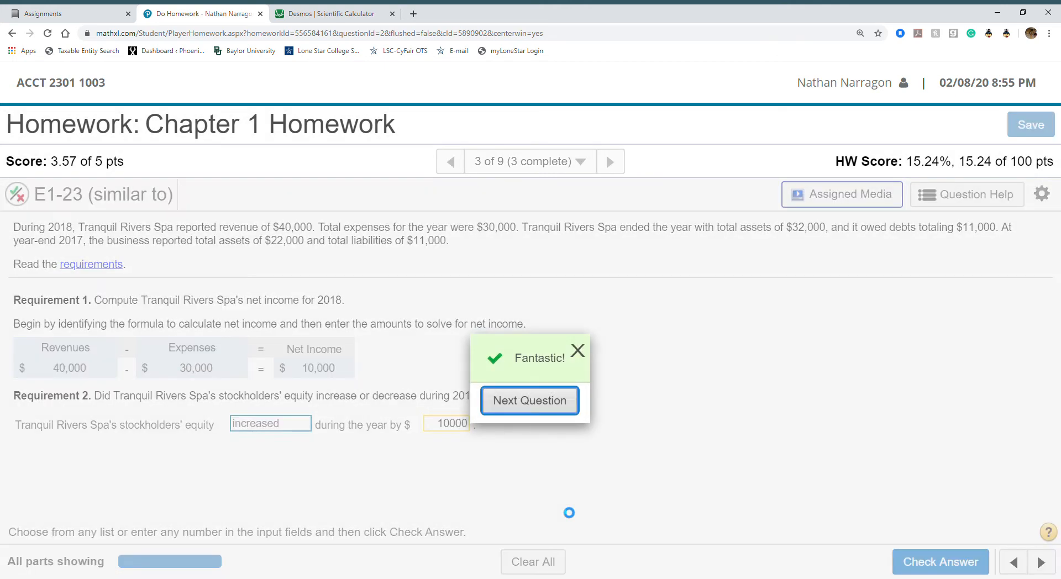
click(544, 398)
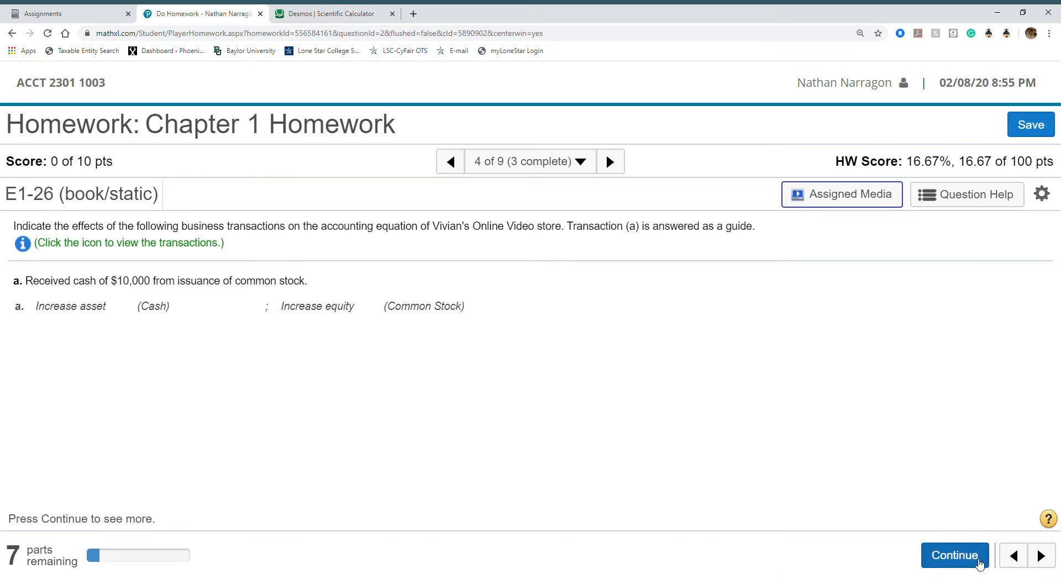
Revisit the unfinished Requirement 2 blanks of question 2 and return to question 4, accepting that question 2 is left incomplete
click(1014, 556)
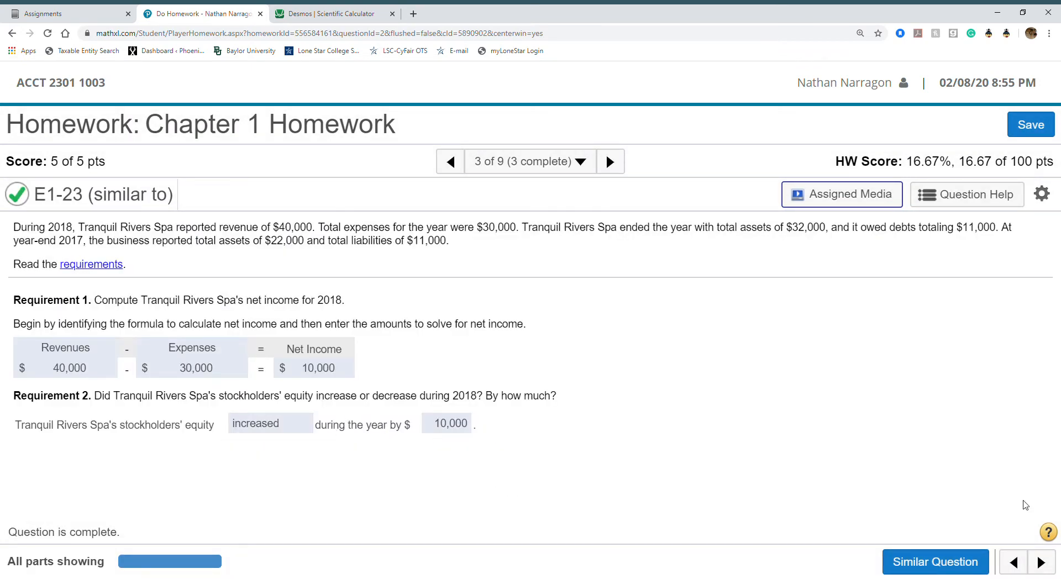
click(1014, 562)
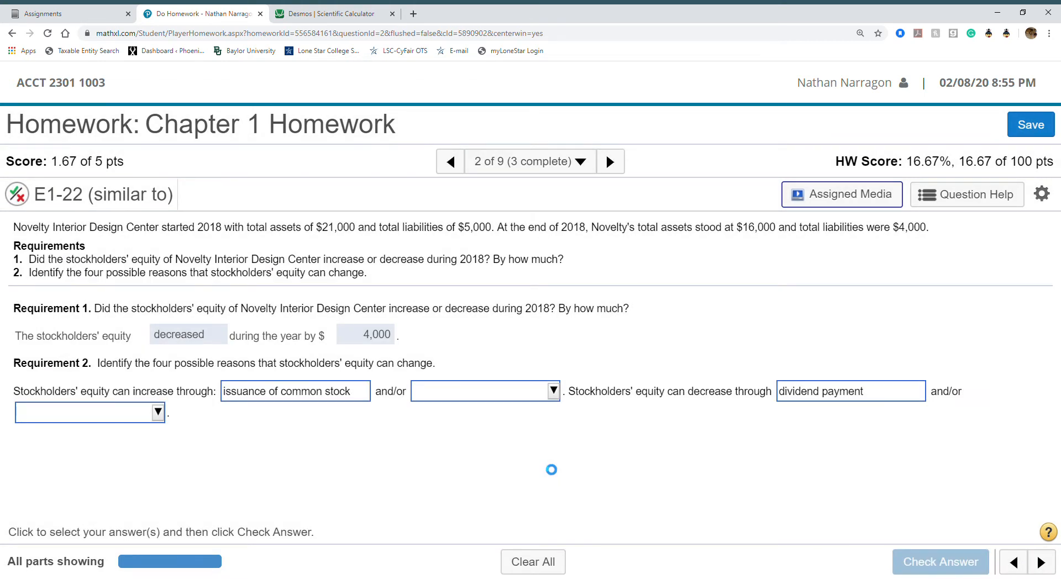
click(554, 391)
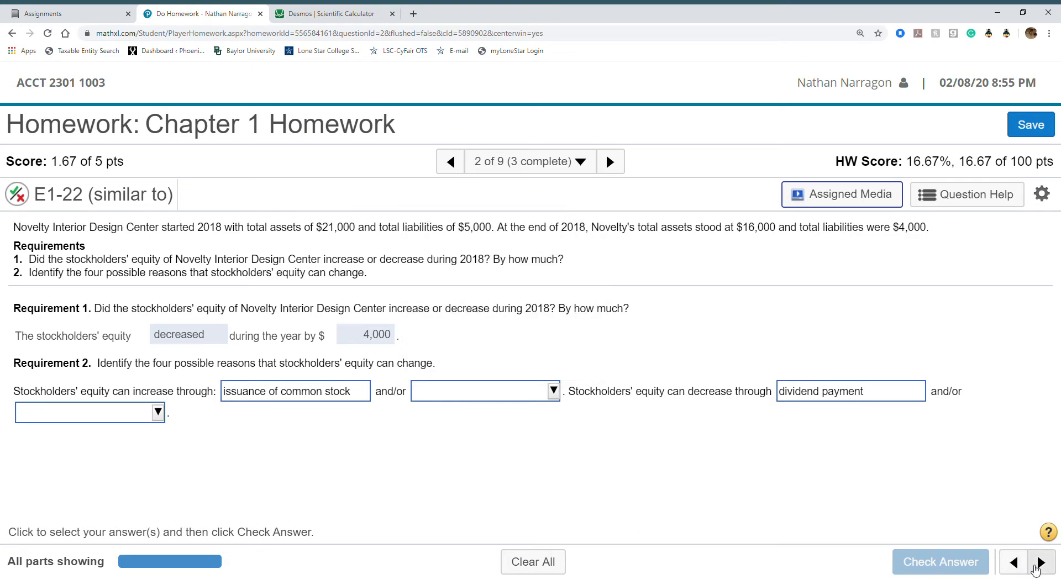
click(1040, 564)
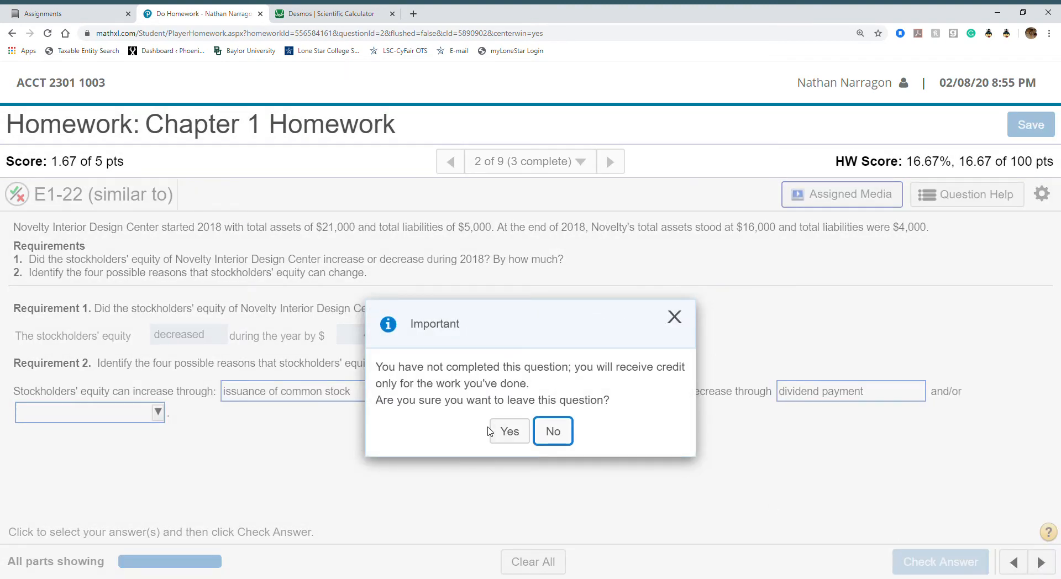
click(489, 432)
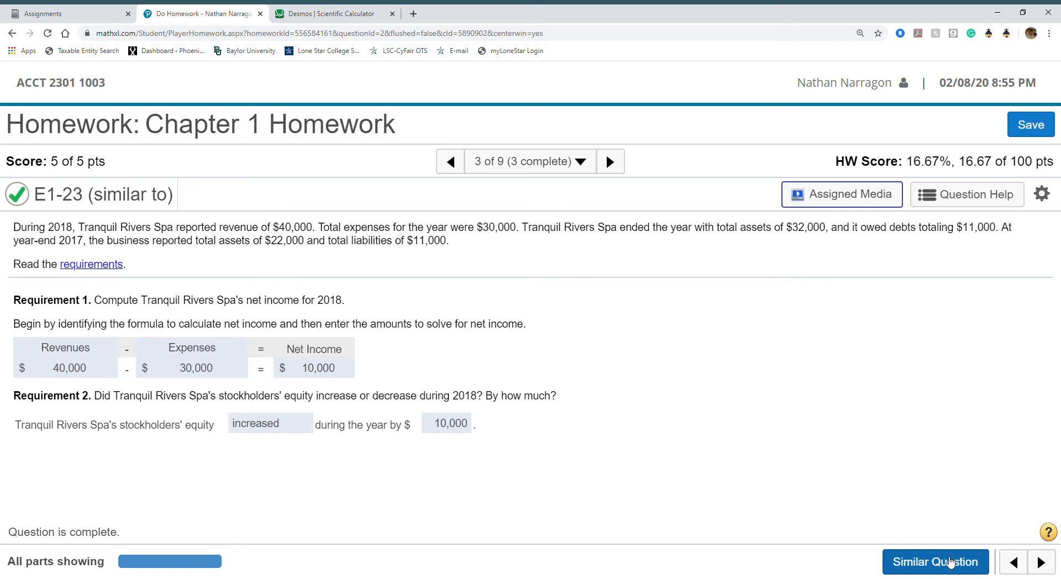
click(1049, 568)
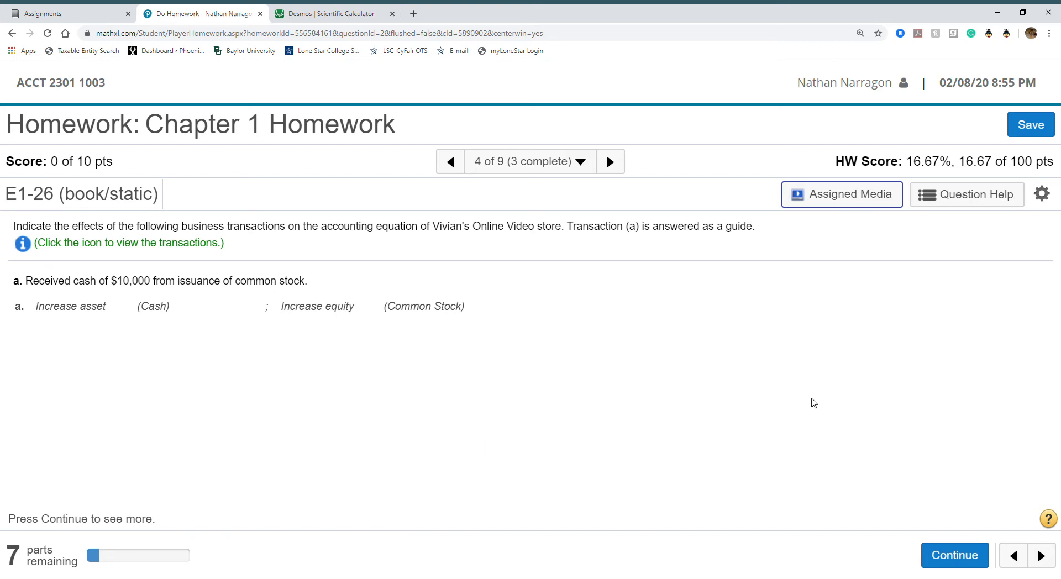
Skip question 4 and open the list of transactions for question 5
click(1041, 556)
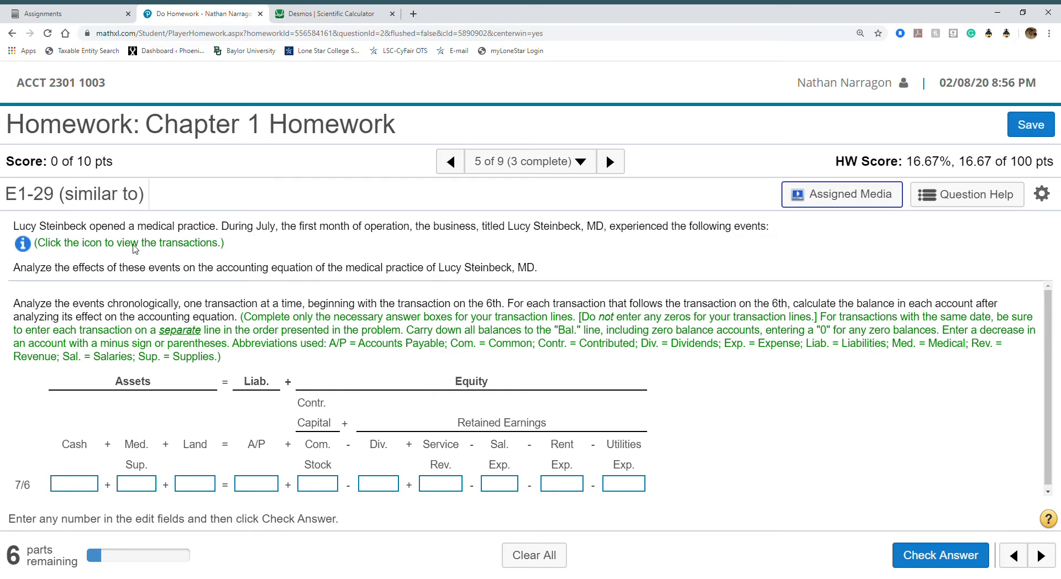
click(27, 247)
click(21, 245)
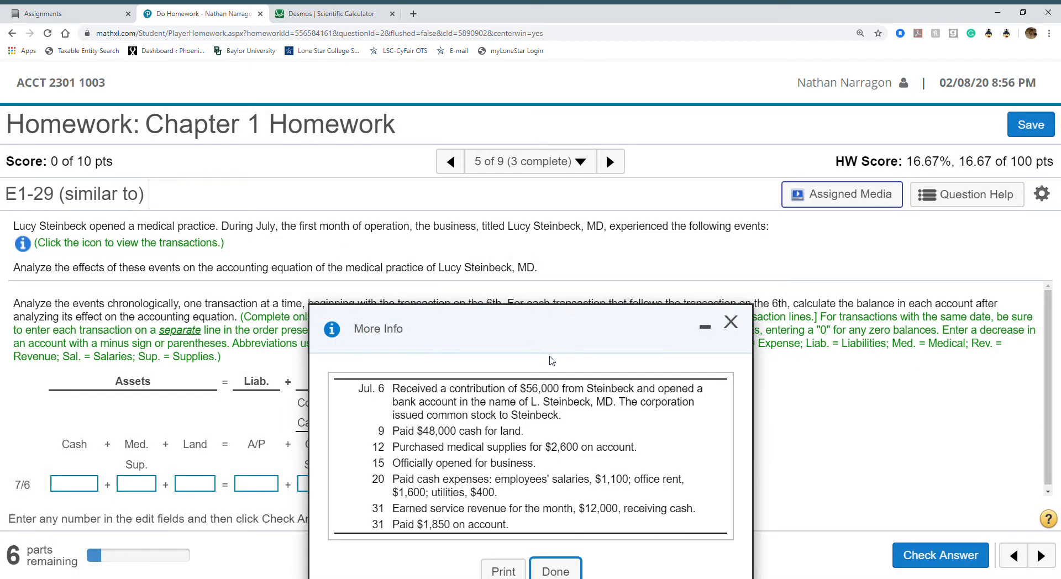
Move the transactions window clear of the first accounting equation columns and highlight text in the July 6 to 12 entries
drag(555, 301, 574, 200)
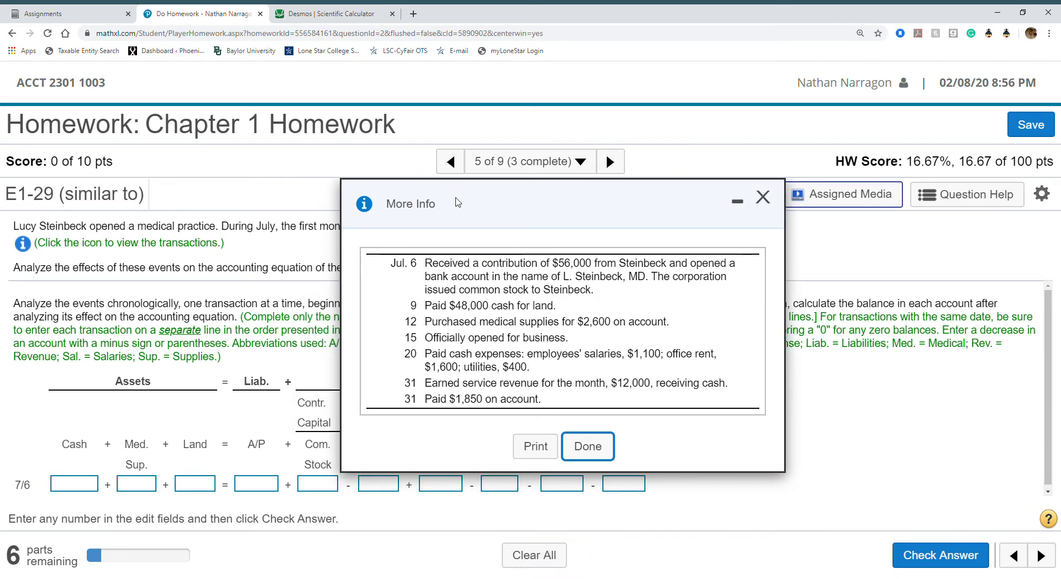
drag(407, 211, 457, 216)
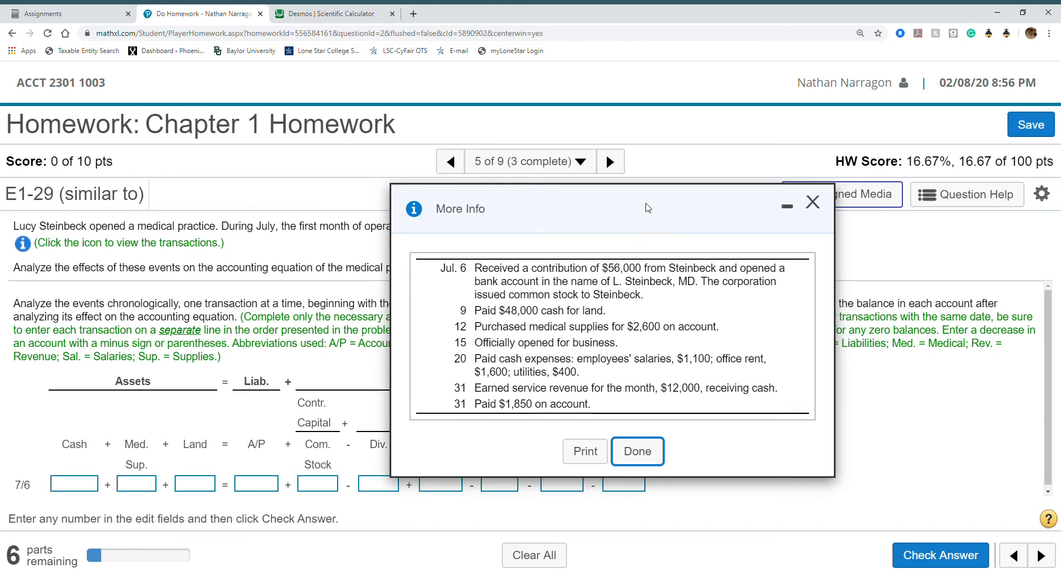
drag(650, 205, 771, 200)
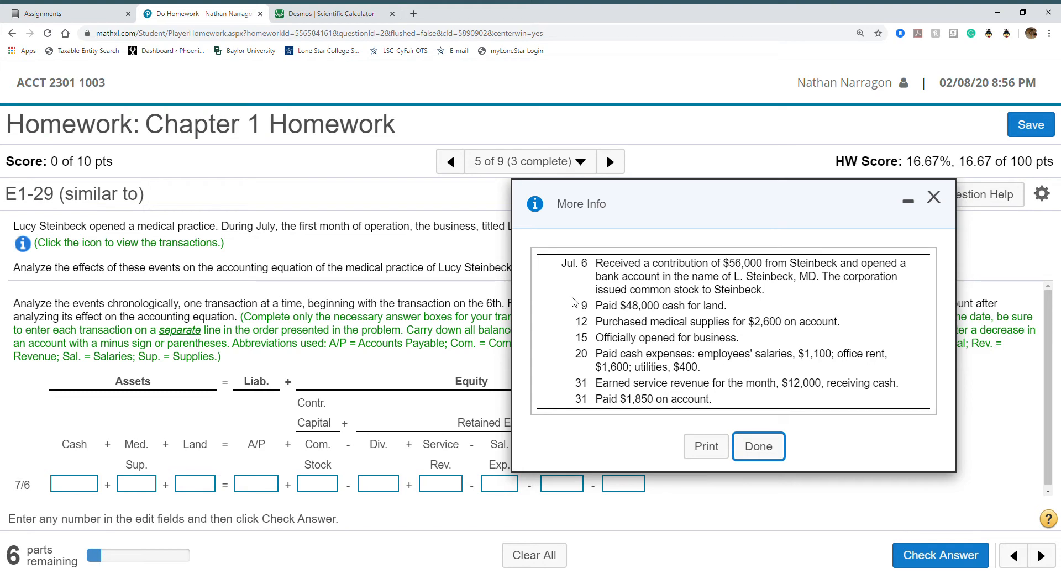
drag(577, 263, 749, 321)
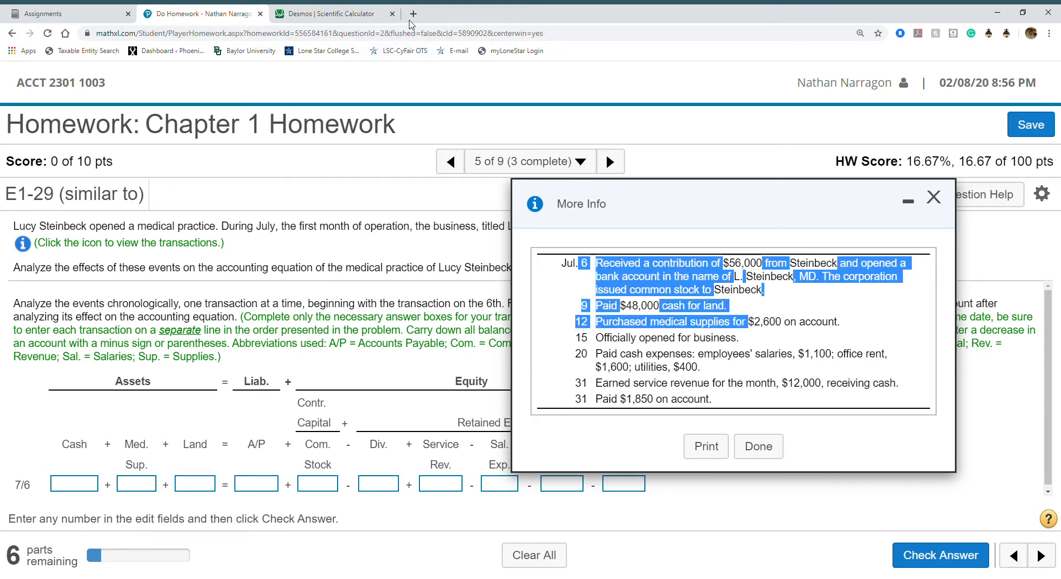
Open Google Docs in a new browser tab and create a blank document
click(413, 16)
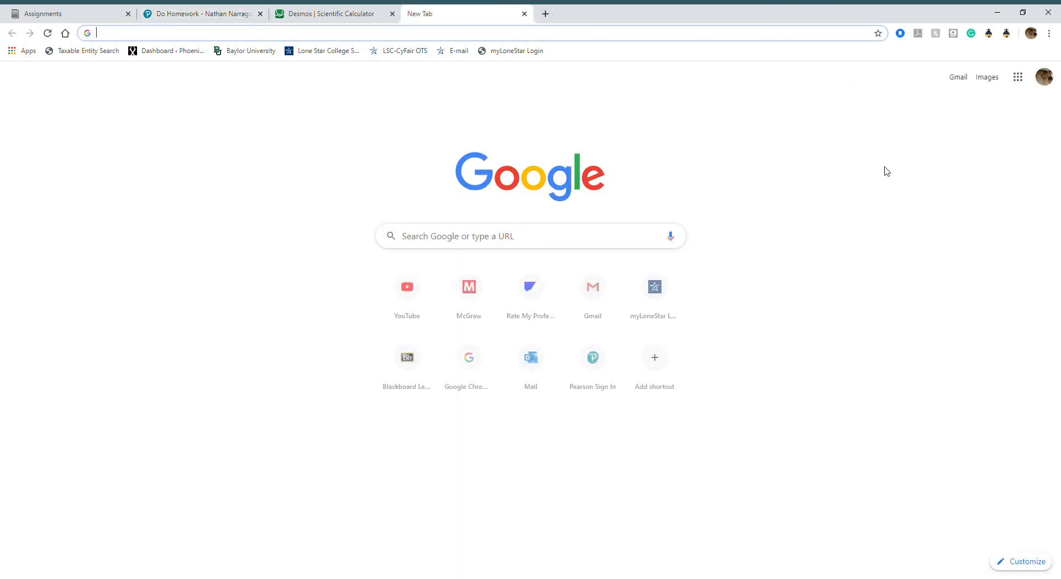
click(1016, 78)
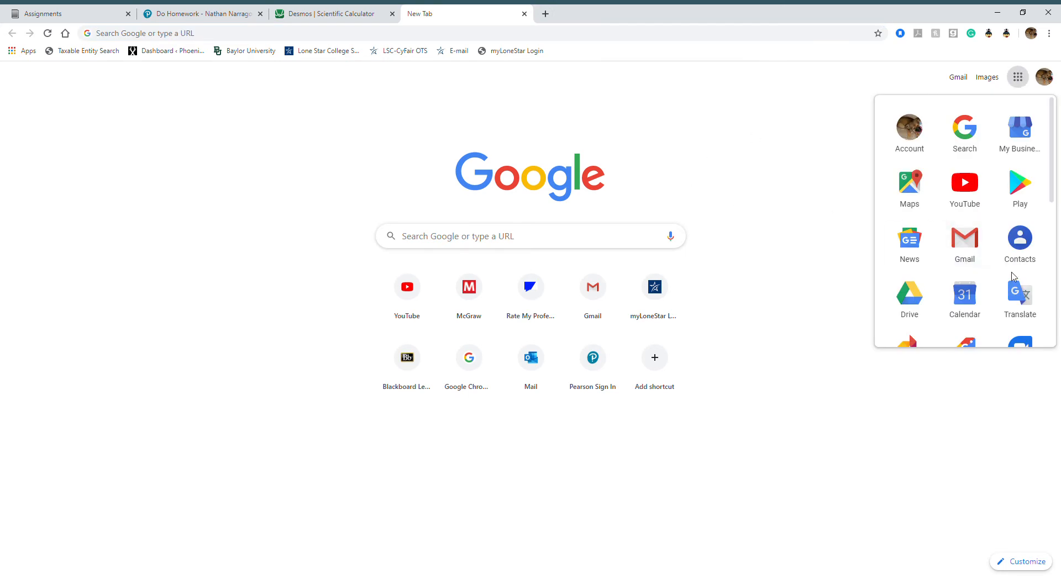
scroll(995, 298, down, 1)
scroll(992, 304, down, 1)
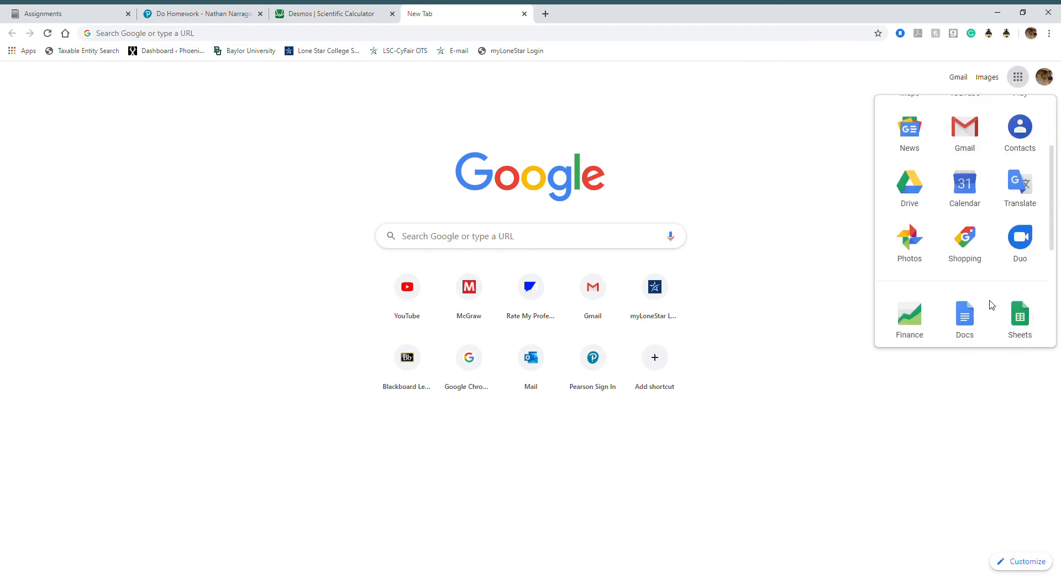
scroll(992, 305, down, 1)
click(955, 261)
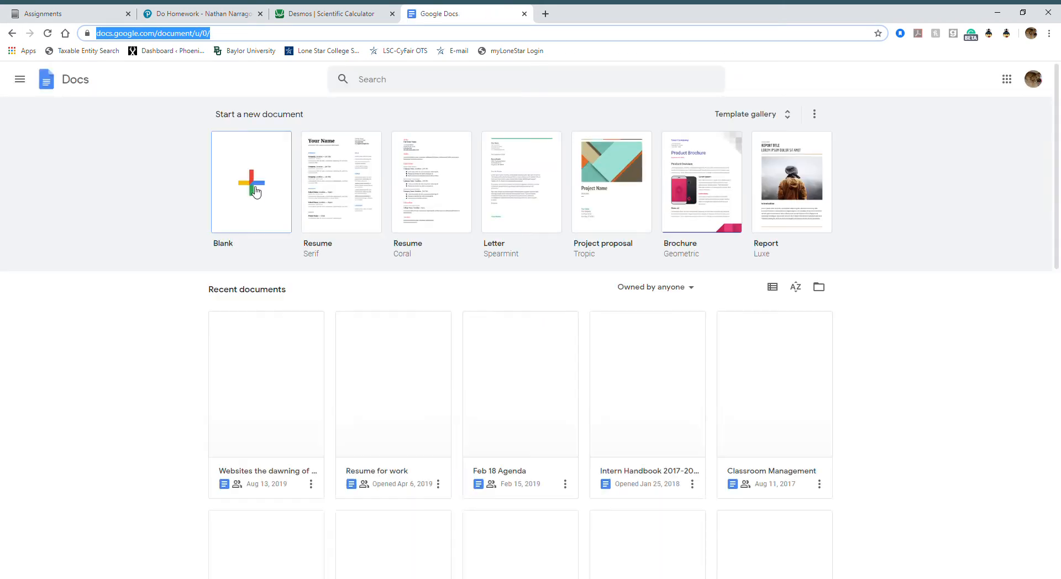
click(256, 192)
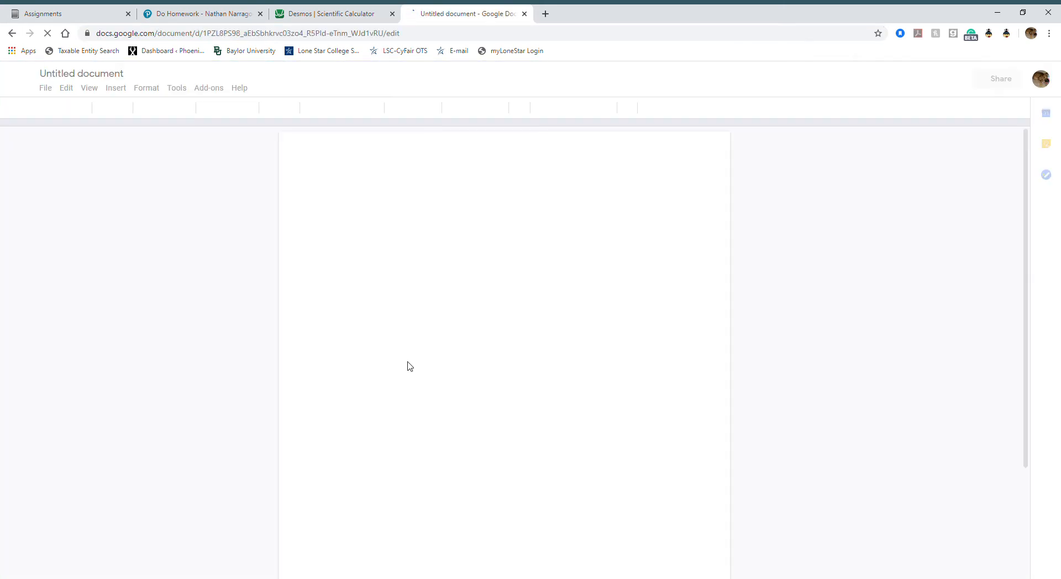
Try copying the full July transactions list from the homework into the blank document as text, and delete the pasted text
click(176, 14)
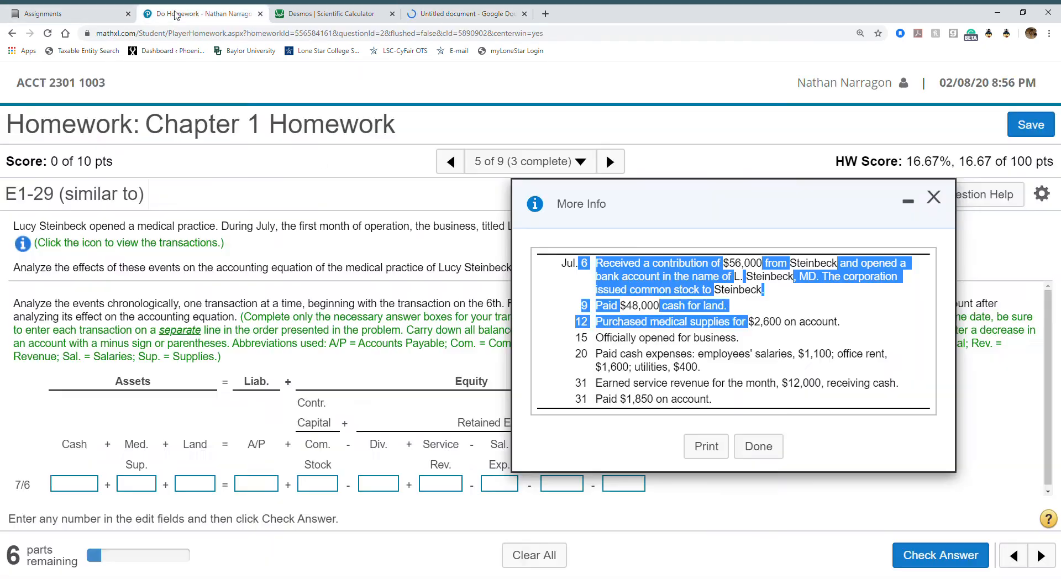
click(558, 262)
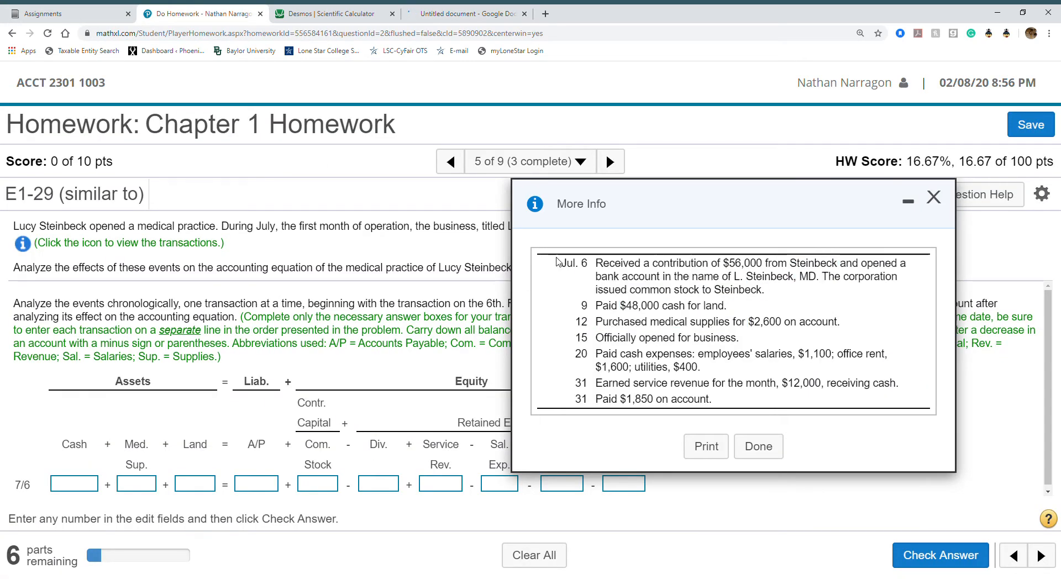
drag(557, 262, 839, 412)
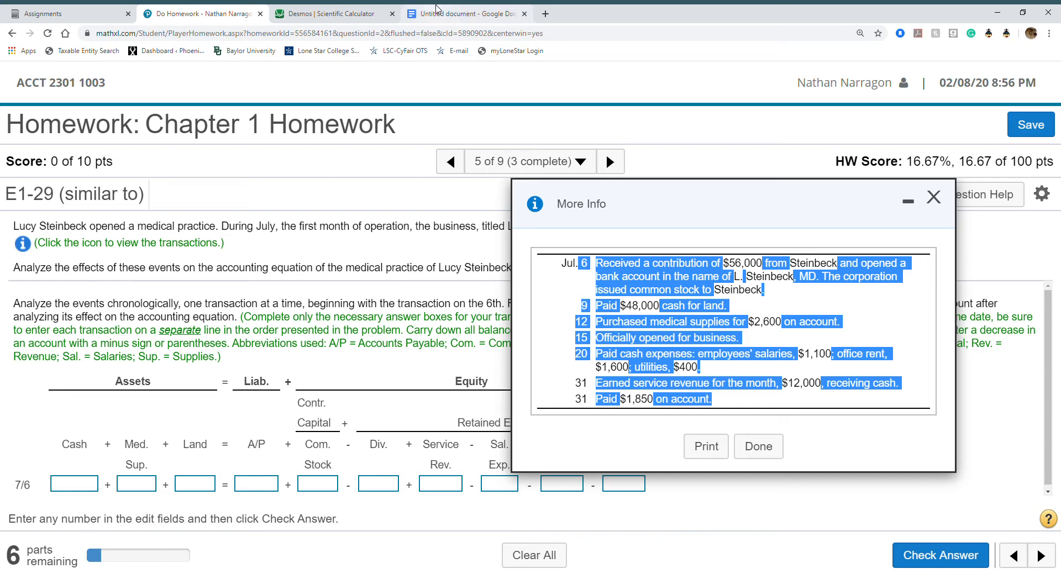
click(467, 13)
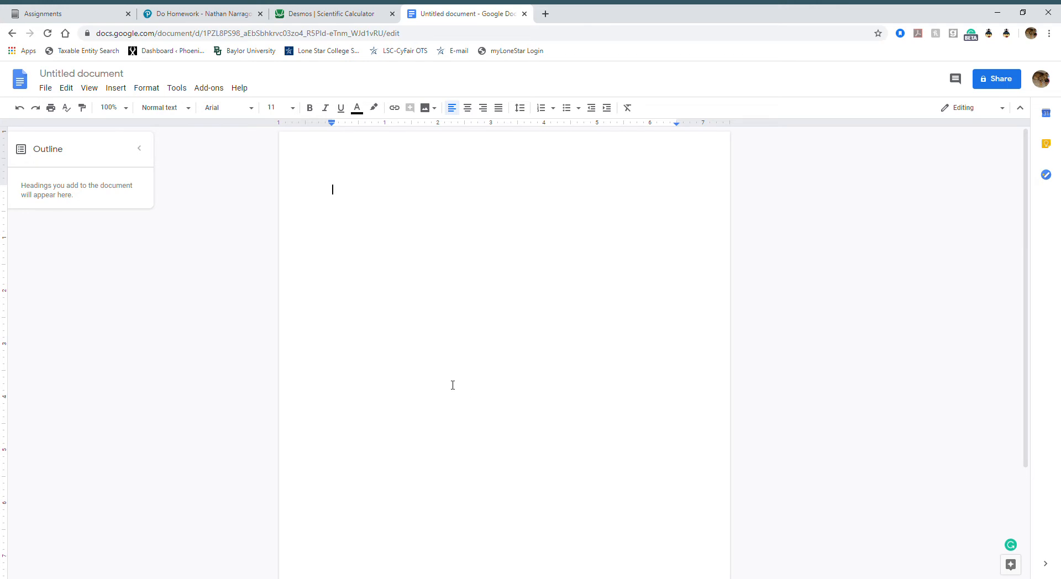
text(Jul.	Received a contribution of Jul. 6	$ 56 comma 000 $56,000 from Steinbeck Steinbeck and opened a bank account in the name of L. L. Steinbeck Steinbeck, MD. The corporation issued common stock to Steinbeck Steinbeck. 9	Paid $ 48 comma 000 $48,000 cash for land. 12	Purchased medical supplies for $ 2 comma 600 $2,600 on account. 15	Officially opened for business. 20	Paid cash expenses: employees' salaries, $ 1 comma 100 $1,100; office rent, $ 1 comma 600 $1,600; utilities, $ 400 $400. 31	Earned service revenue for the month, 31	$ 12 comma 000 $12,000, receiving cash. 31	Paid 31	$ 1 comma 850 $1,850 on account.)
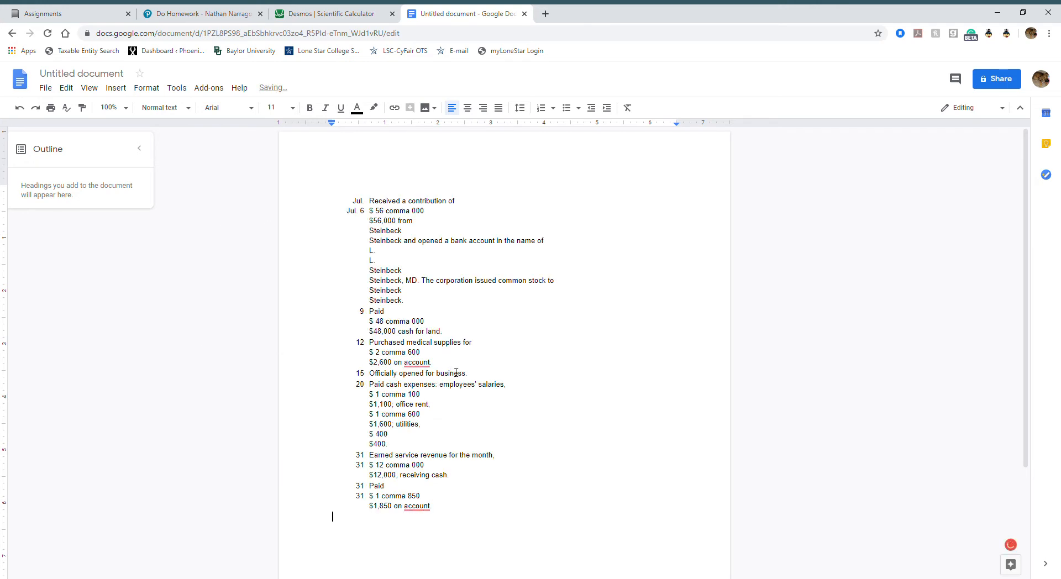
drag(452, 506, 335, 189)
key(BackSpace)
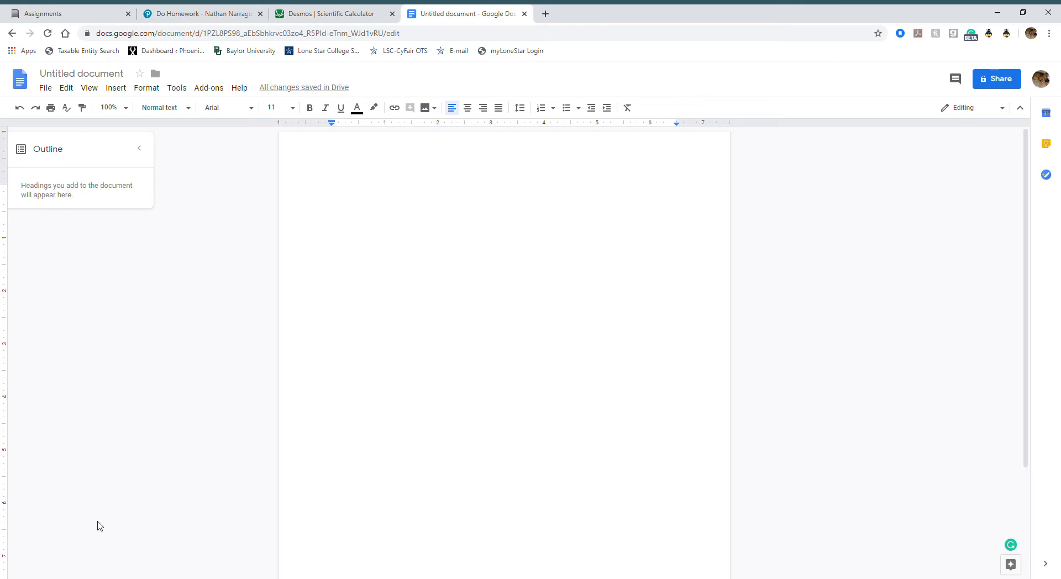
Capture the unhighlighted July transactions list from the homework as an image and paste it into the blank Google Docs document
click(100, 578)
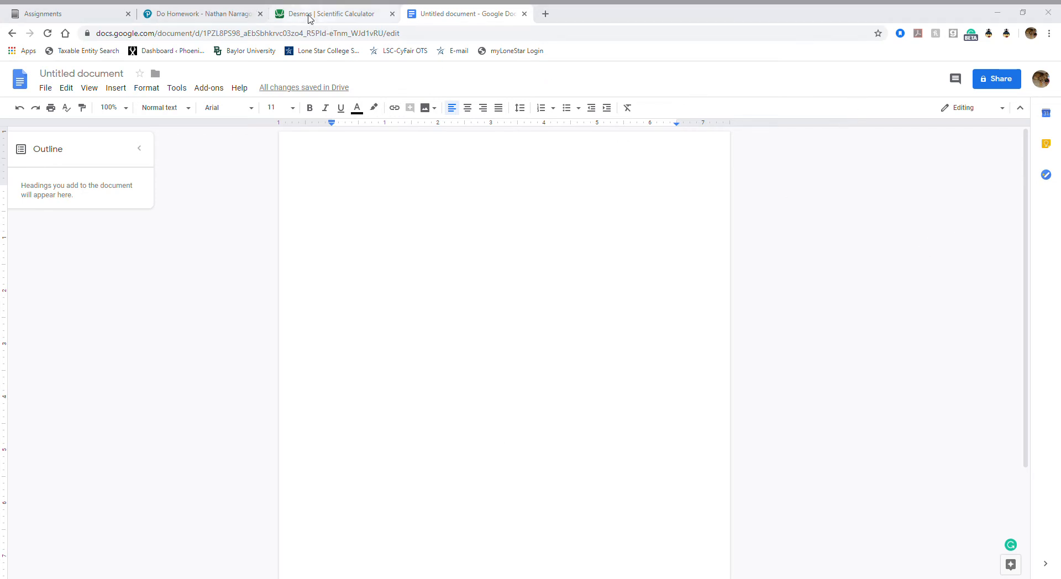
click(215, 9)
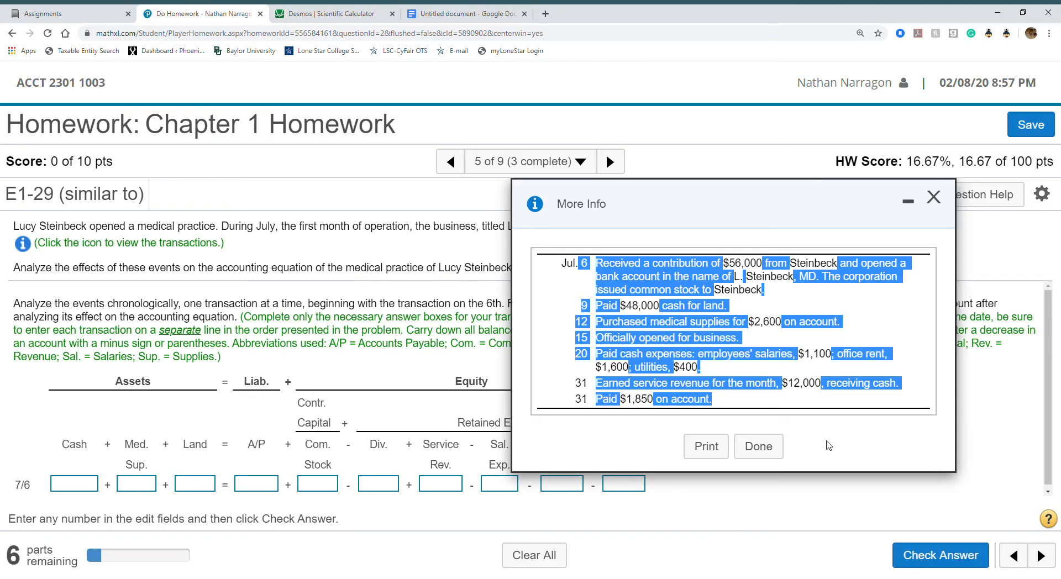
click(699, 338)
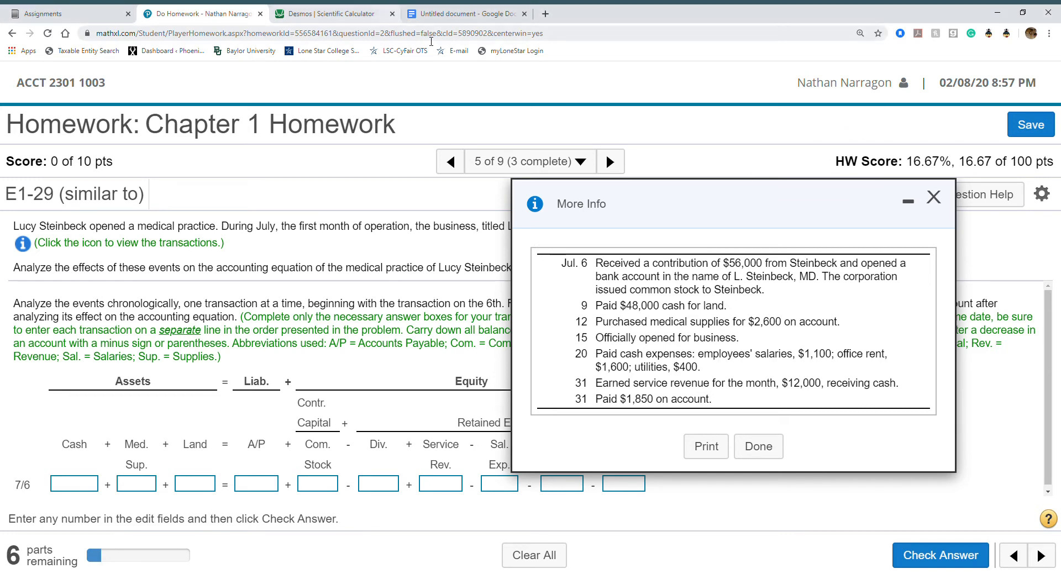
click(442, 14)
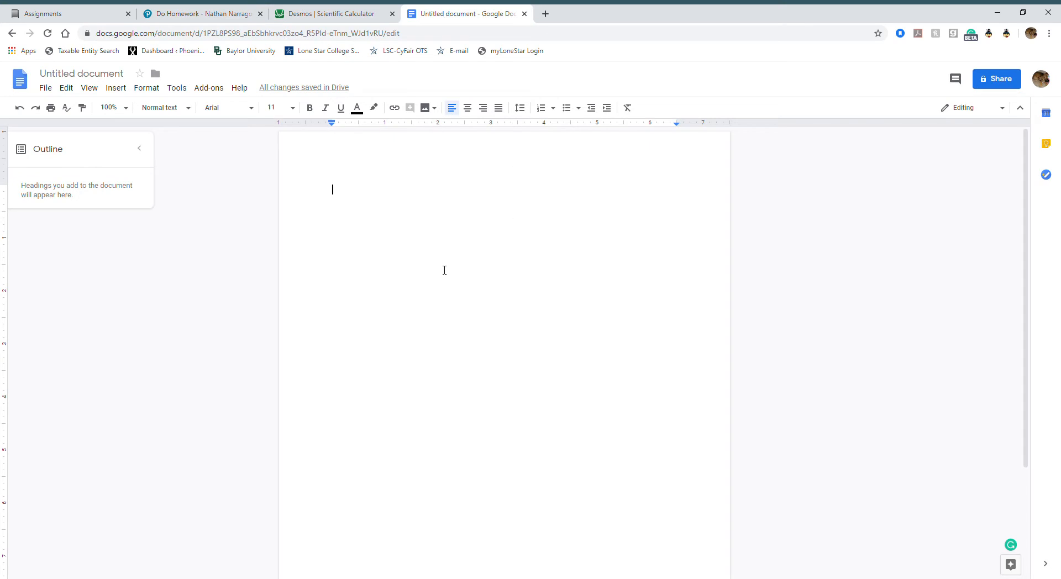
key(ctrl+v)
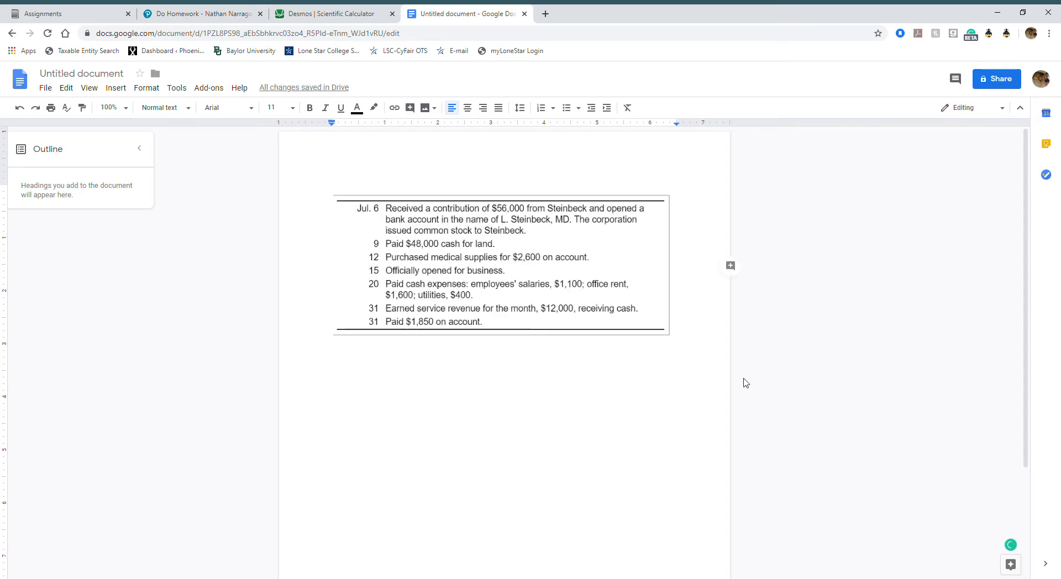
key(ctrl+plus)
key(ctrl+plus)
key(ctrl+plus)
key(ctrl+plus)
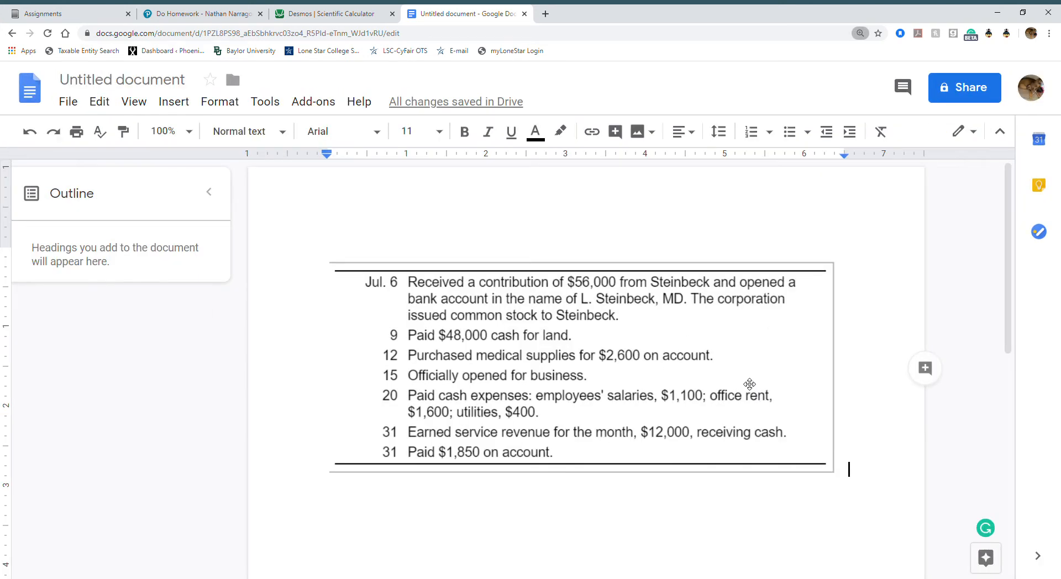
key(ctrl+minus)
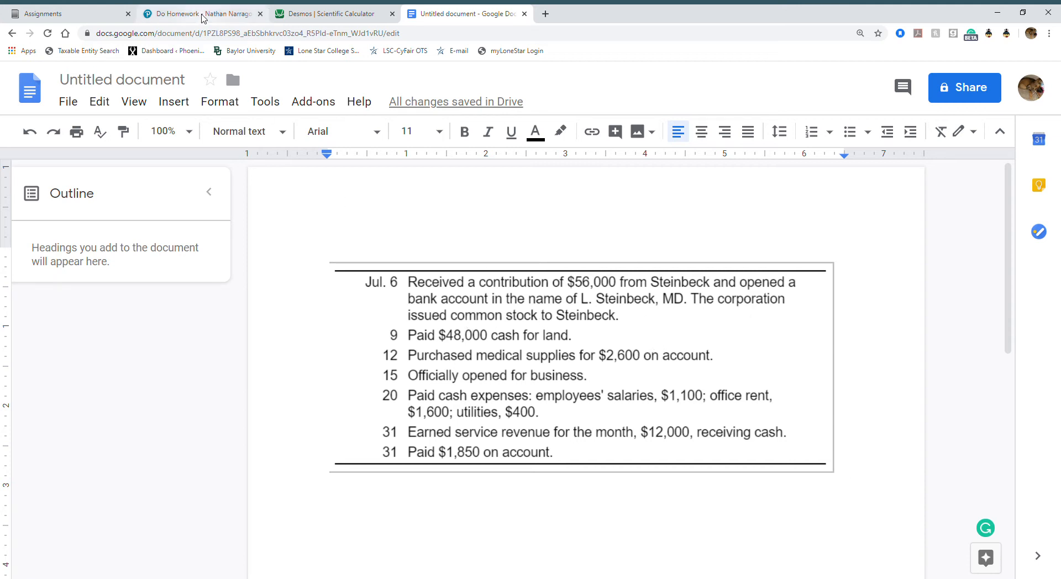
Return to question 5 of the homework and close the transactions window covering the accounting equation
click(203, 18)
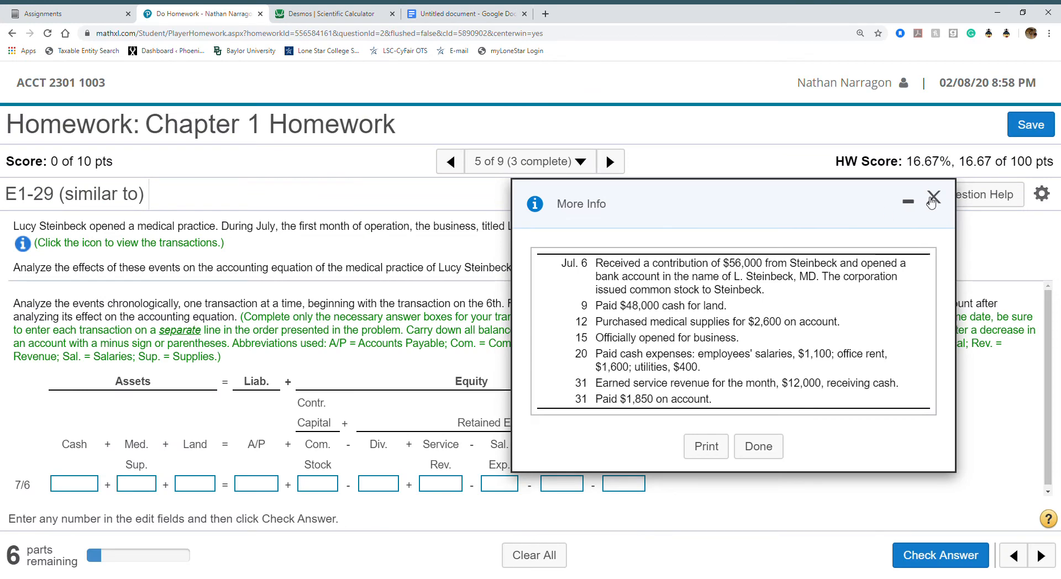
click(933, 198)
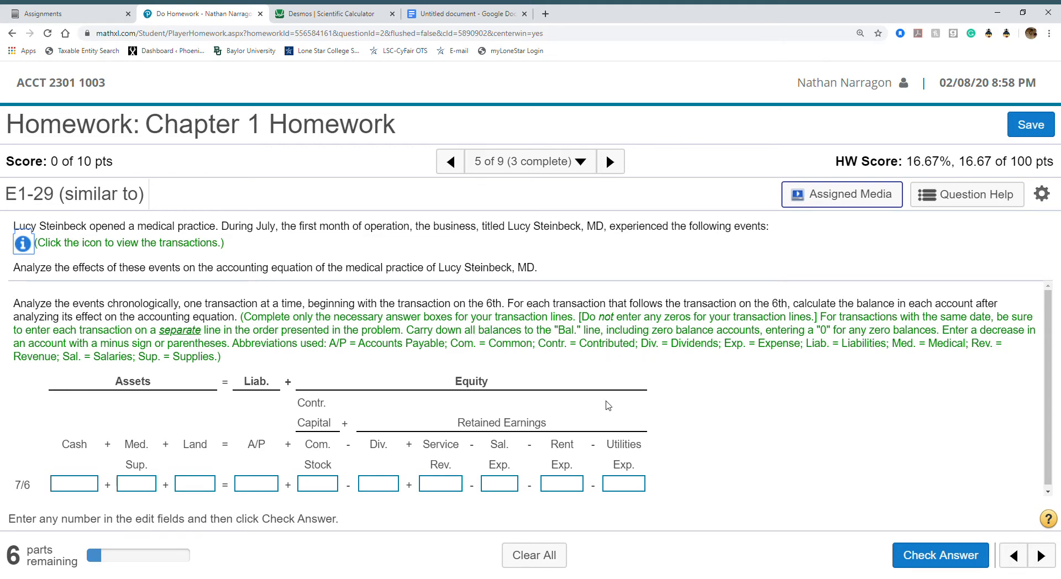
scroll(232, 421, down, 1)
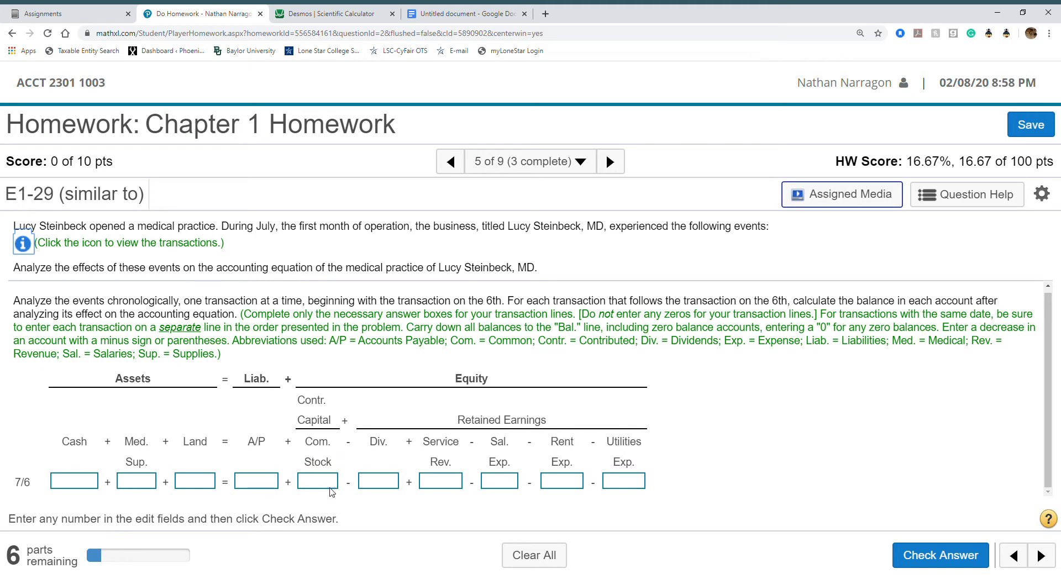
Consult the July 6 transaction in the document, enter 56000 for Cash and 56000 for Common Stock on the 7/6 line, and check the answer
click(97, 485)
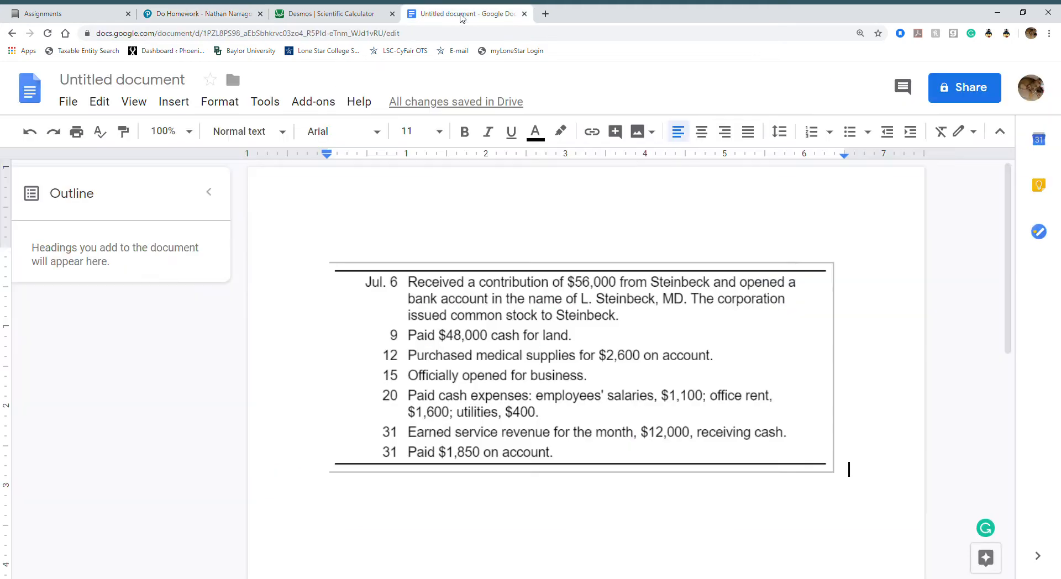
click(462, 16)
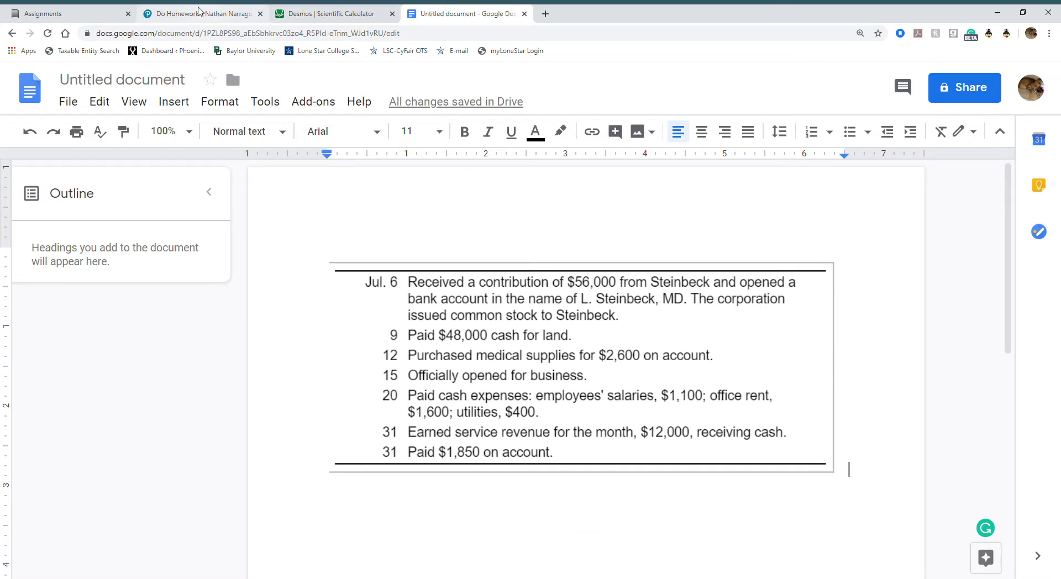
click(199, 14)
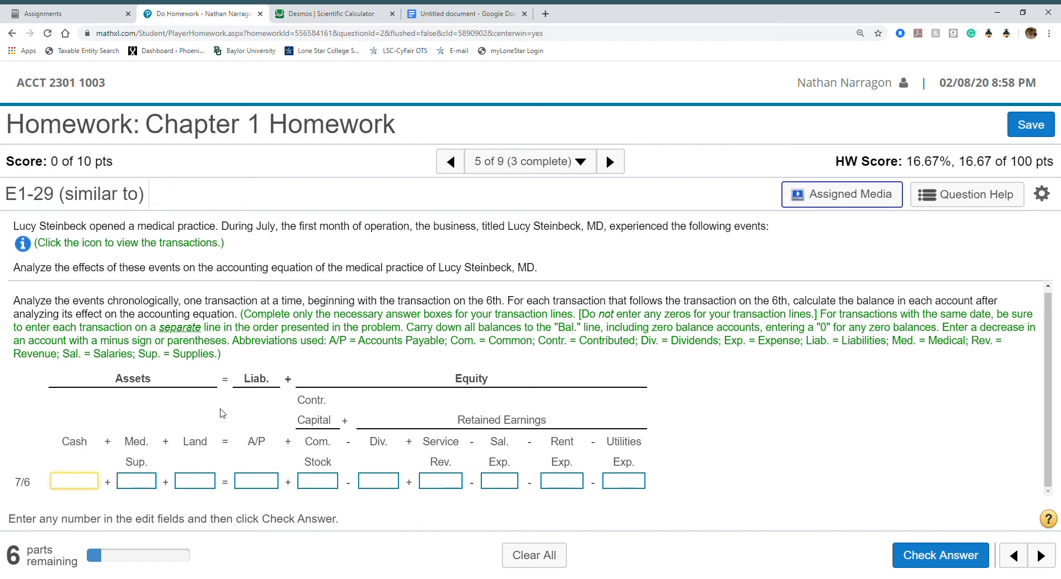
text(56000)
click(334, 481)
text(56000)
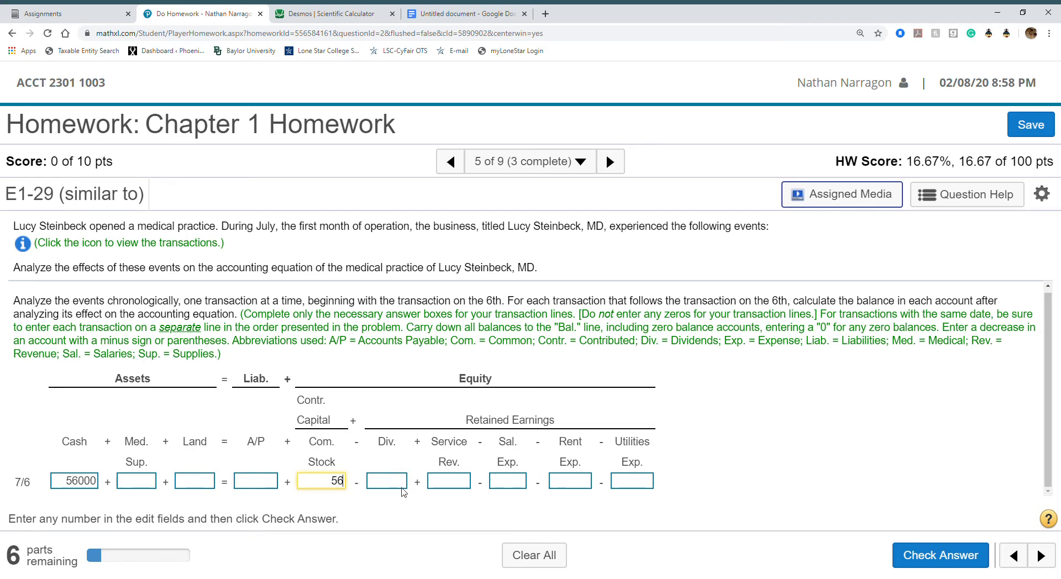
click(705, 438)
click(932, 558)
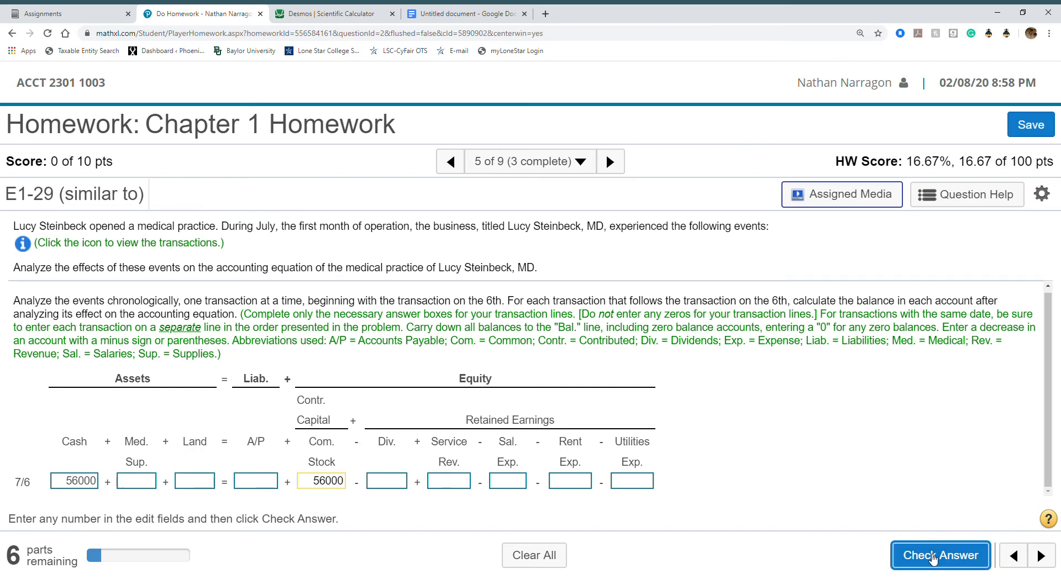
click(540, 409)
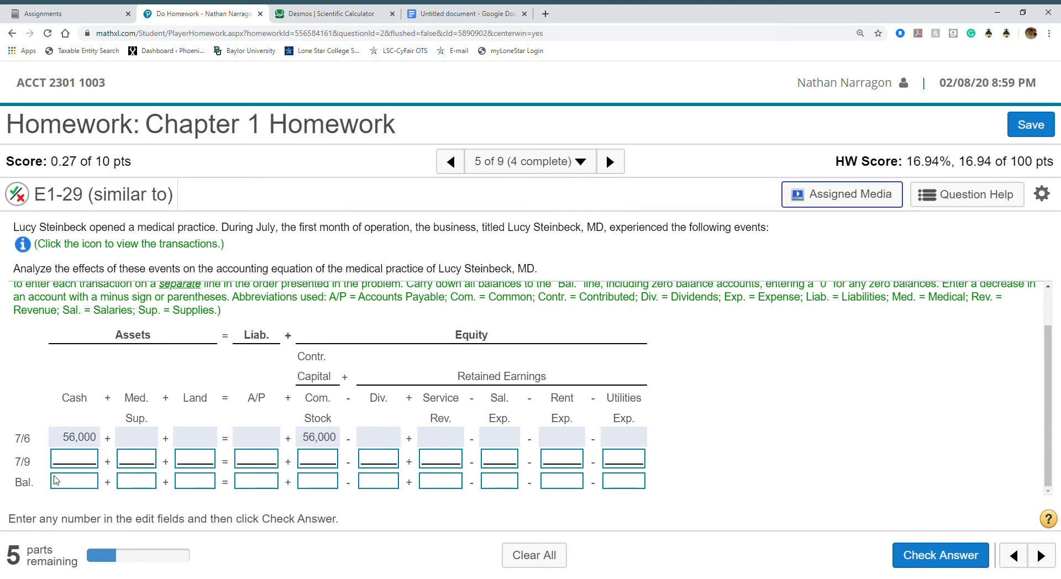
Consult the July 9 transaction in the document and enter -48000 for Cash and 48000 for Land on the homework's 7/9 line
click(449, 15)
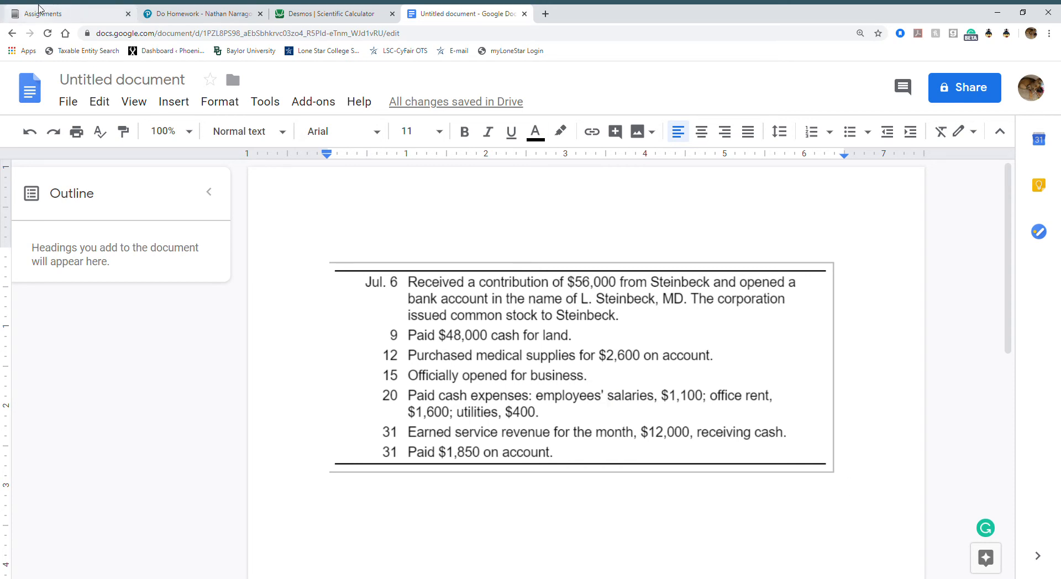
click(207, 18)
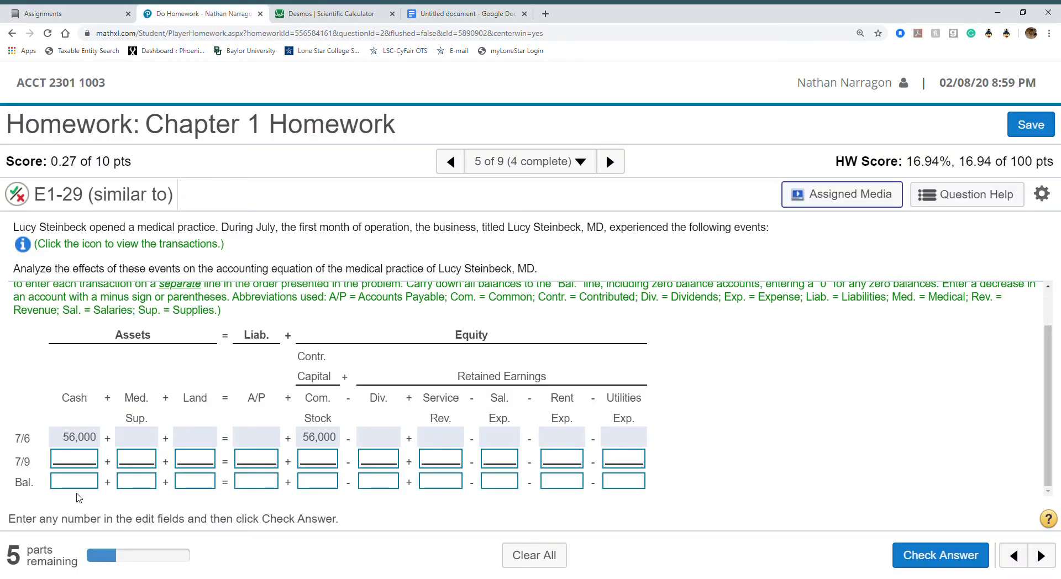
click(85, 460)
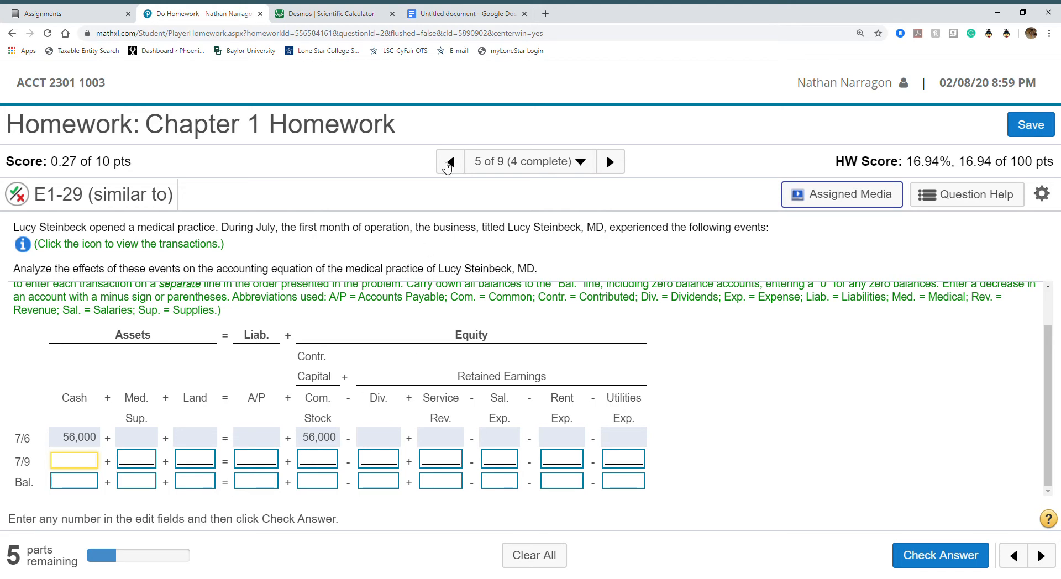
click(467, 13)
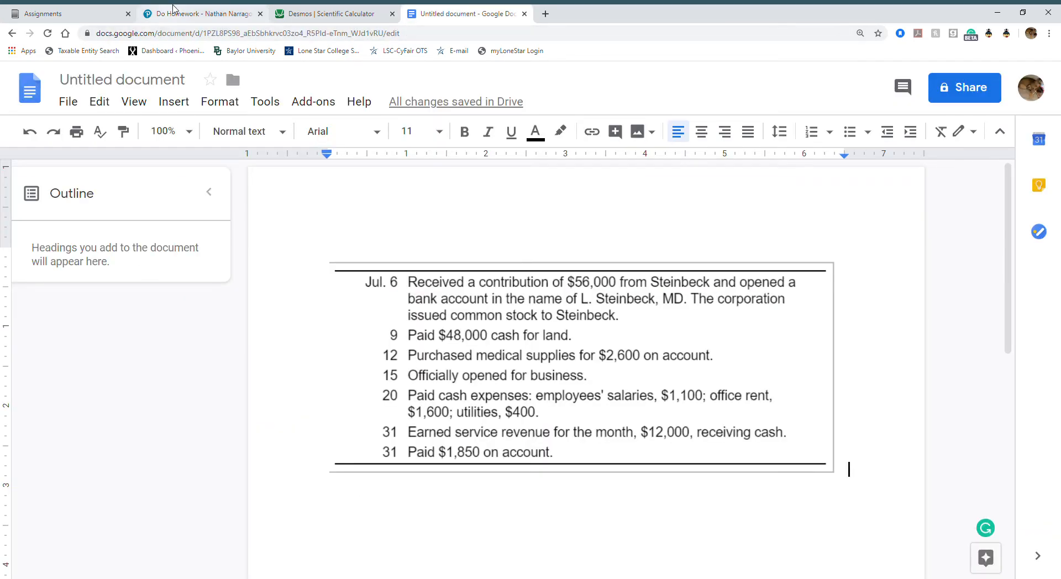
click(181, 15)
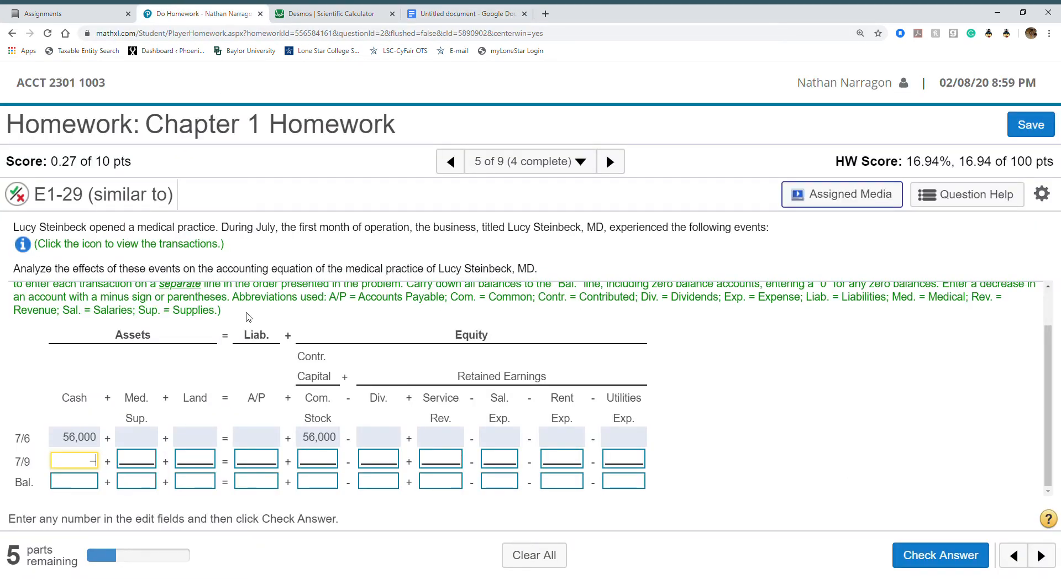
text(-48000)
click(135, 461)
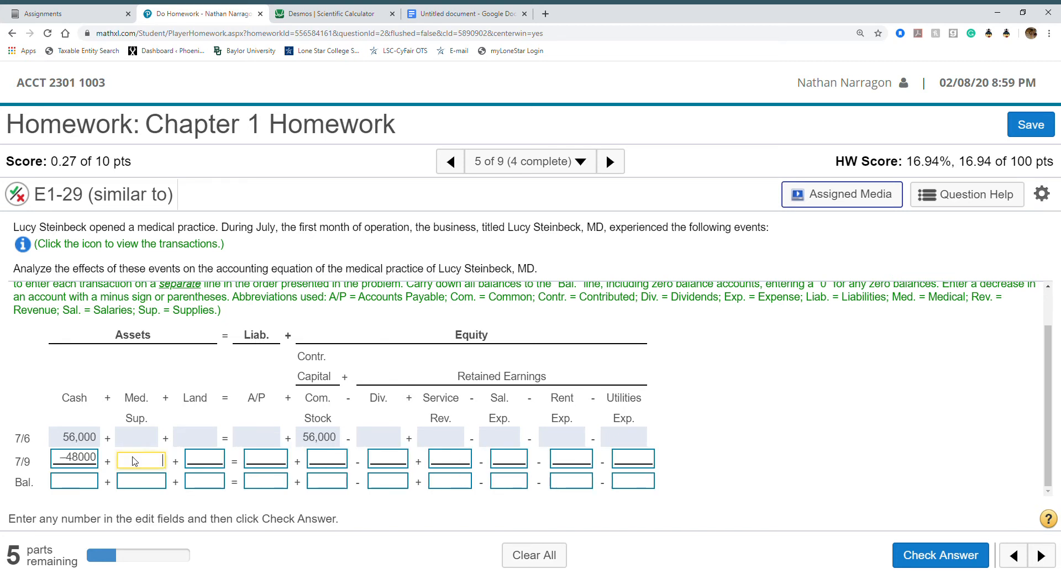
click(219, 461)
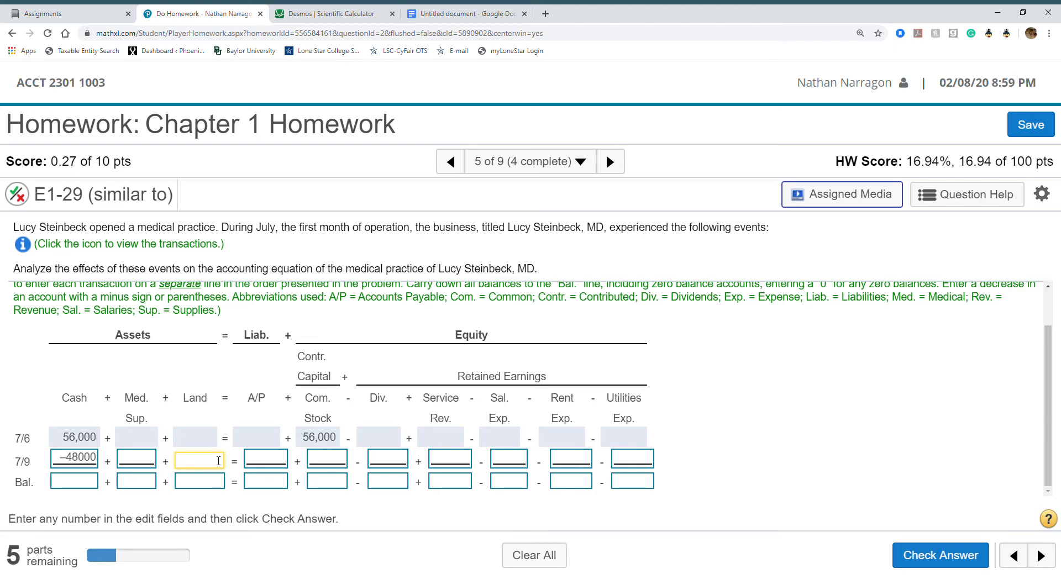
text(48000)
click(222, 481)
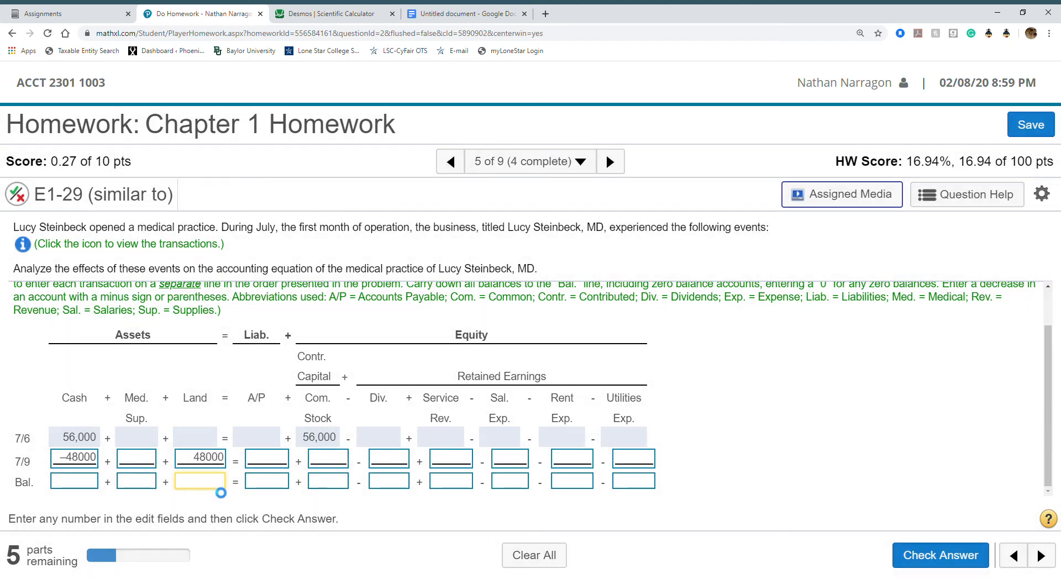
Enter 48000 for Land and 56000 for Common Stock on the balance line below the 7/9 transaction
text(48000)
click(325, 487)
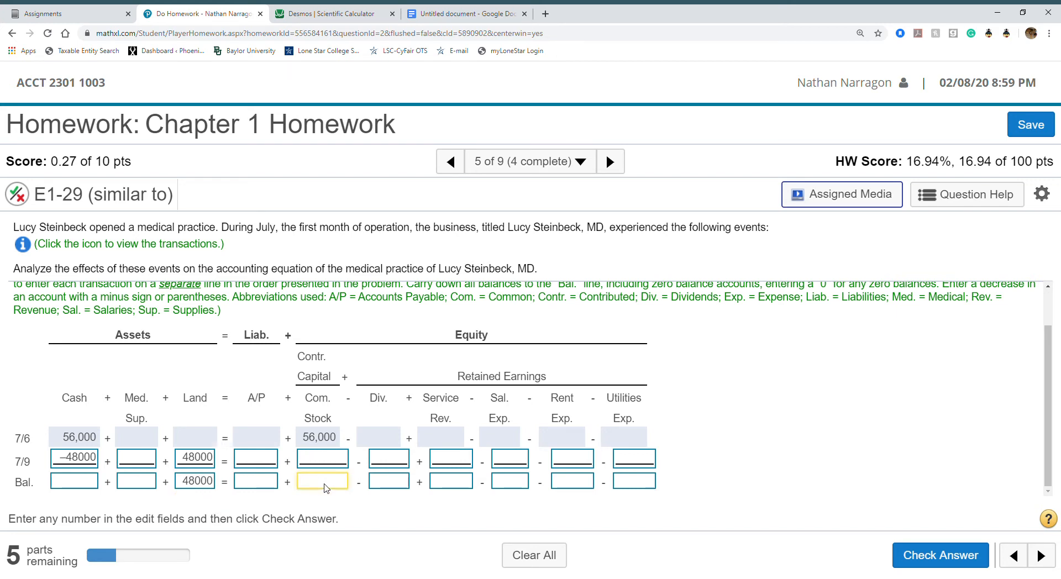
text(56000)
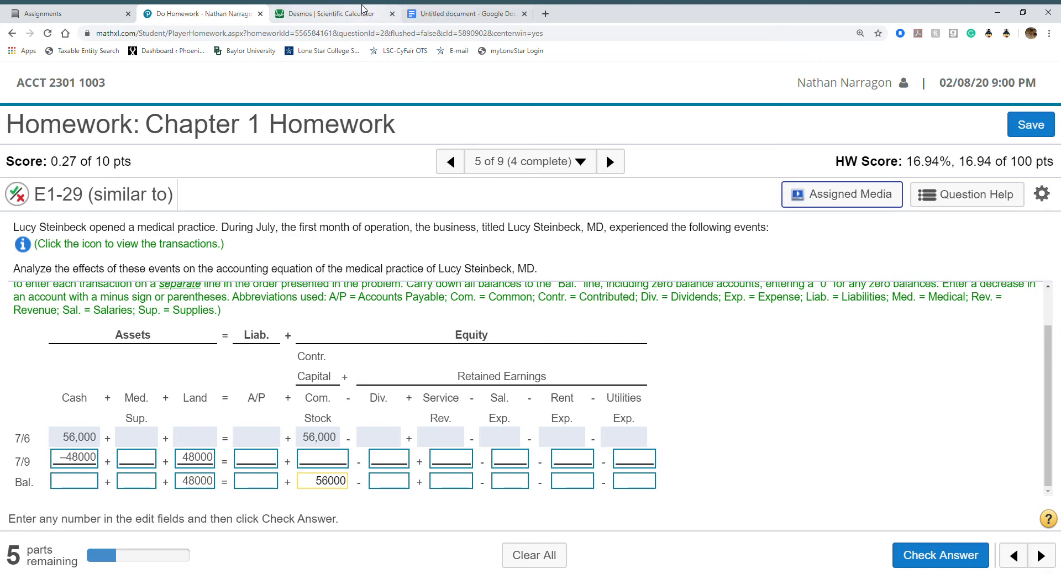
Switch to the Desmos calculator and compute 56000 - 48000 for the remaining cash
click(334, 14)
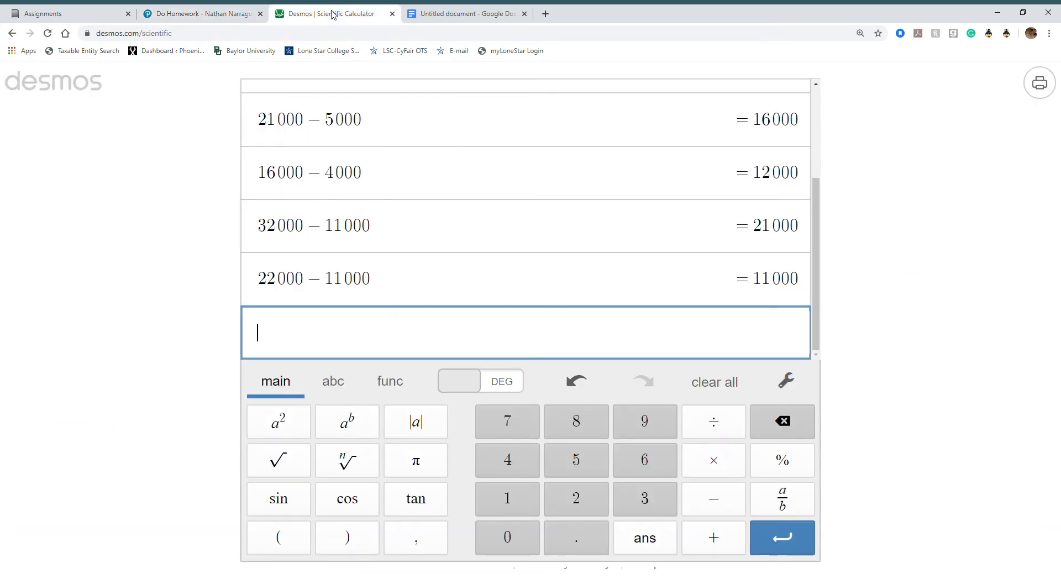
text(56000-)
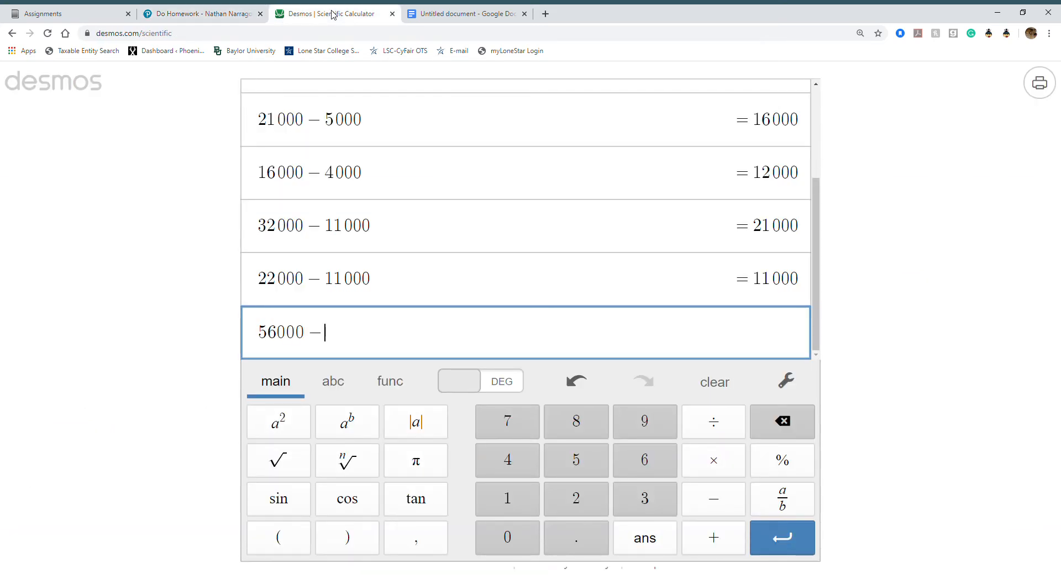
text(48000)
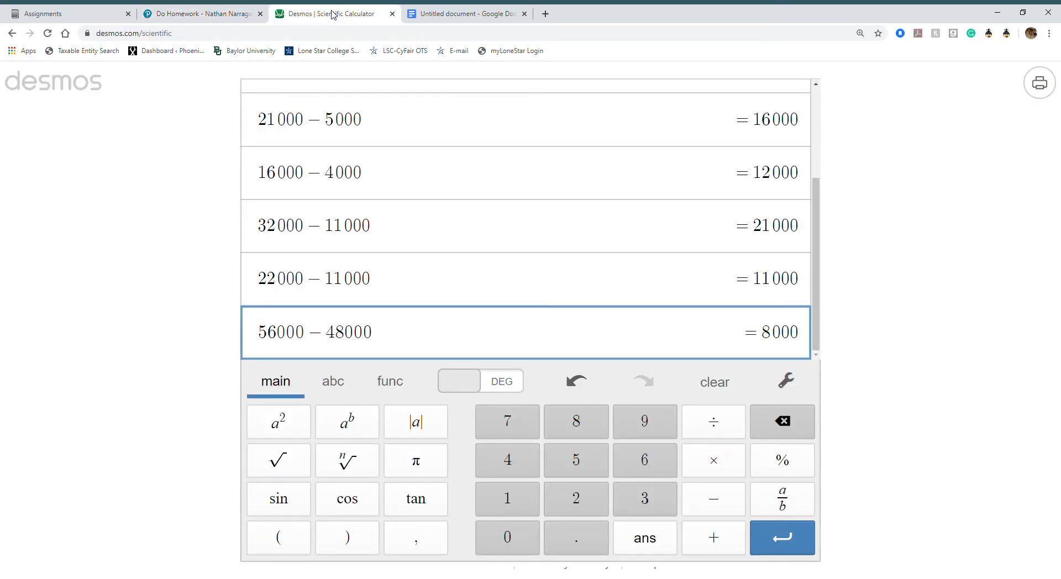
key(Return)
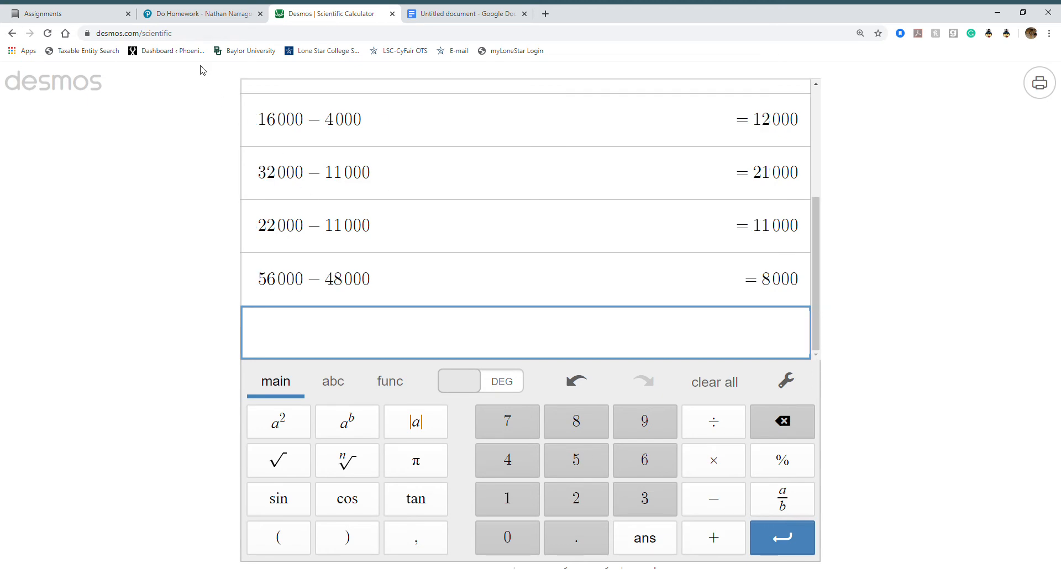
Return to the homework, enter 8000 as the Cash balance after 7/9, check the answer and dismiss the feedback
click(194, 18)
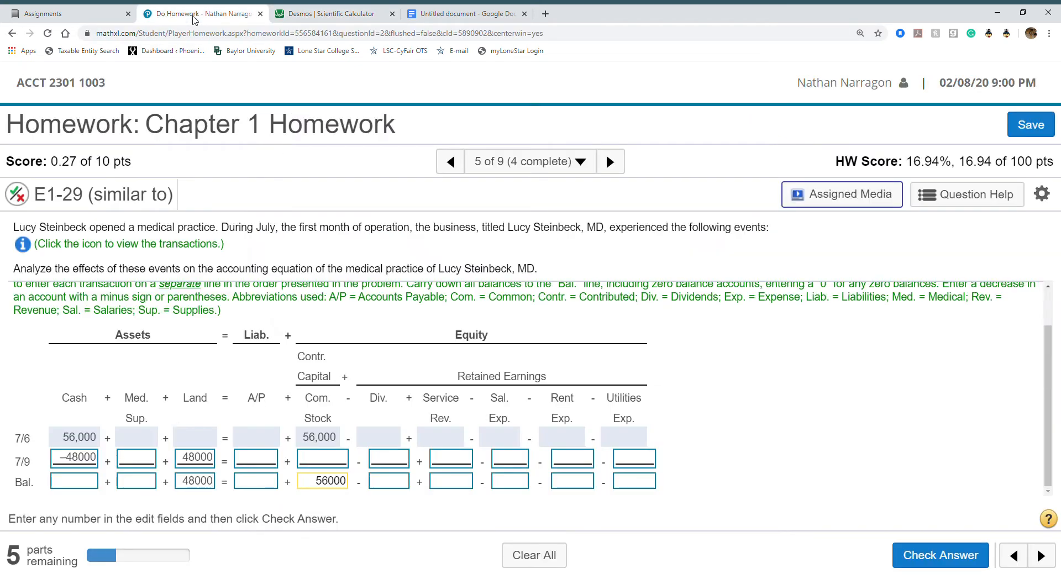
click(84, 480)
text(8000)
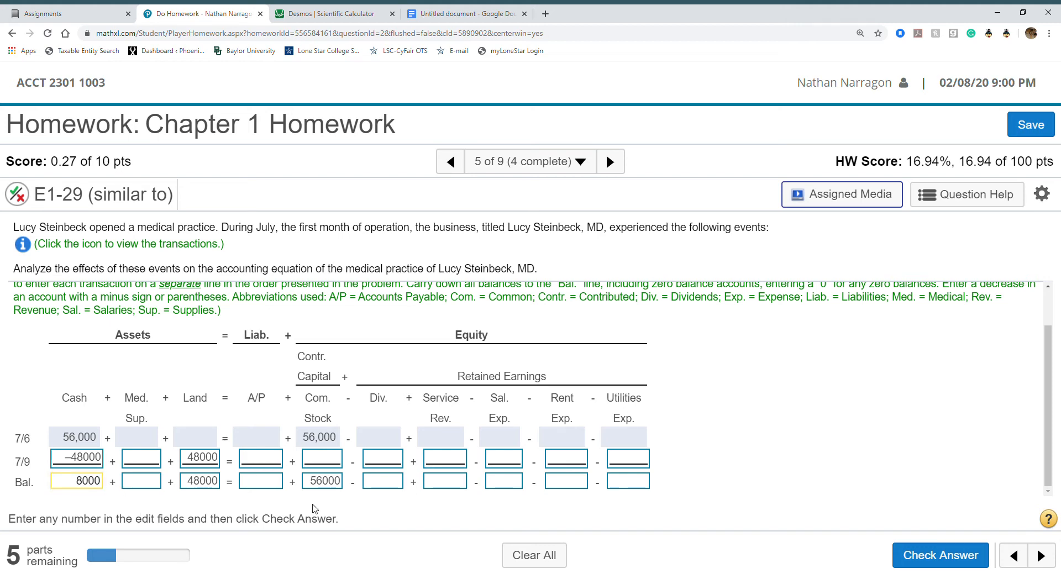
click(930, 555)
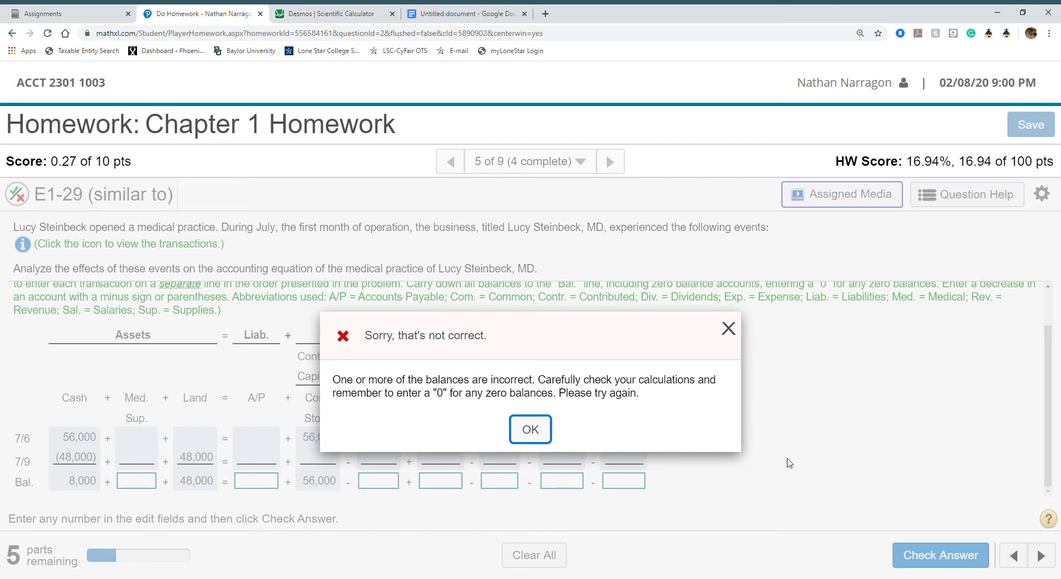
click(530, 430)
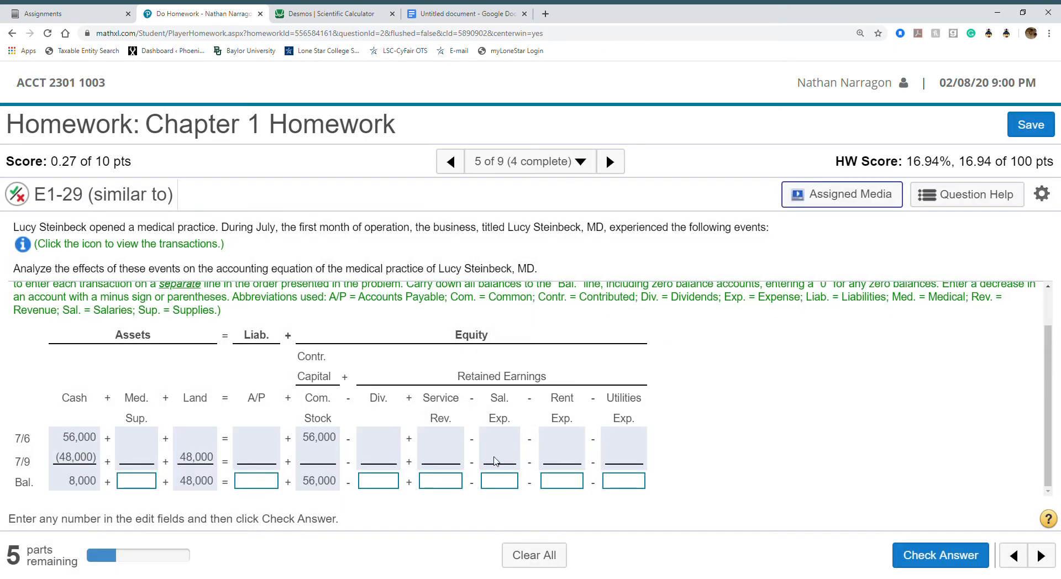
Enter 0 for Medical Supplies, Accounts Payable and Dividends on the balance line after 7/9
click(144, 485)
text(0)
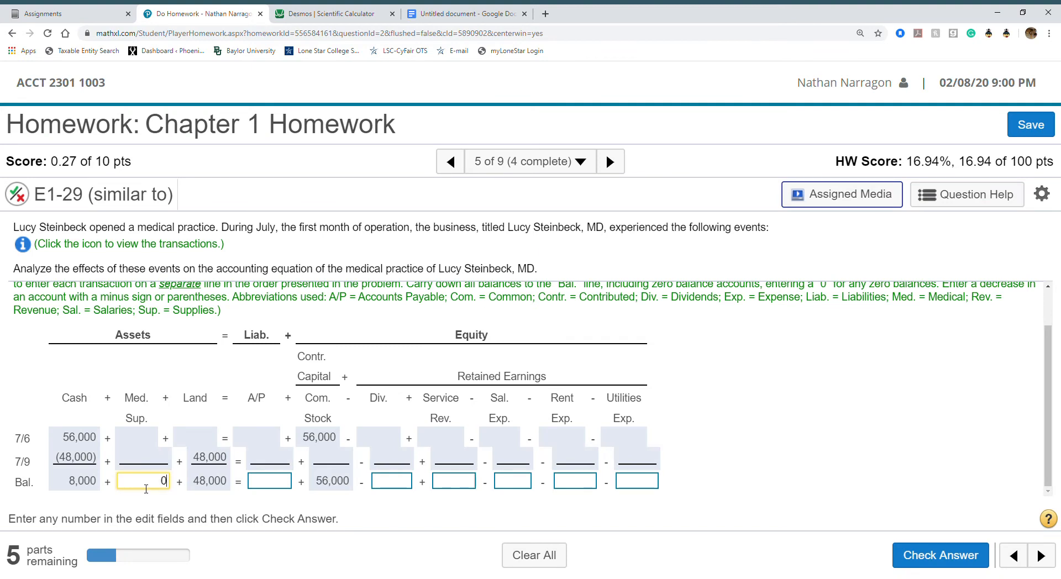
click(261, 489)
text(0)
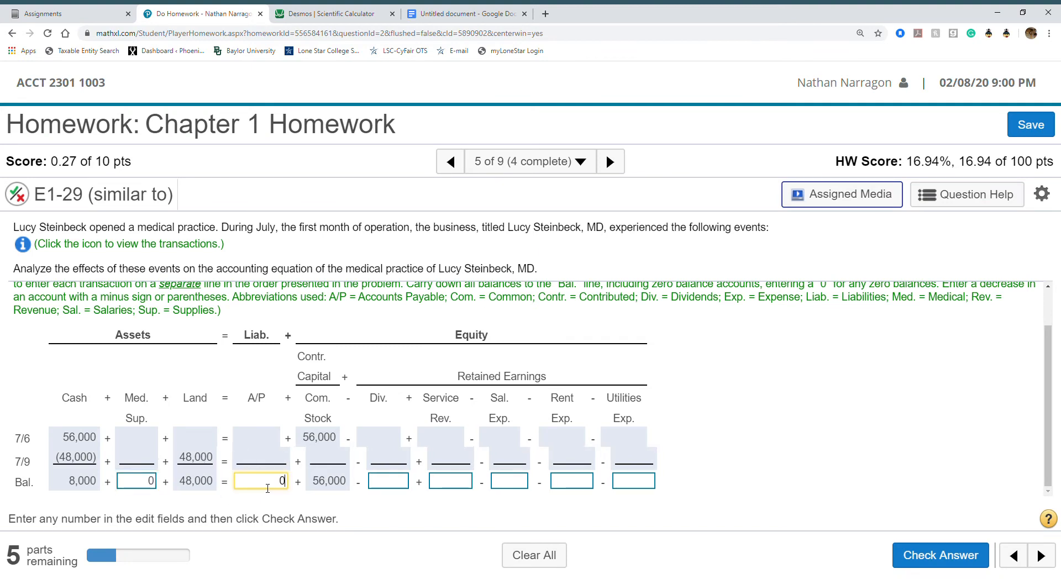
click(384, 478)
text(0)
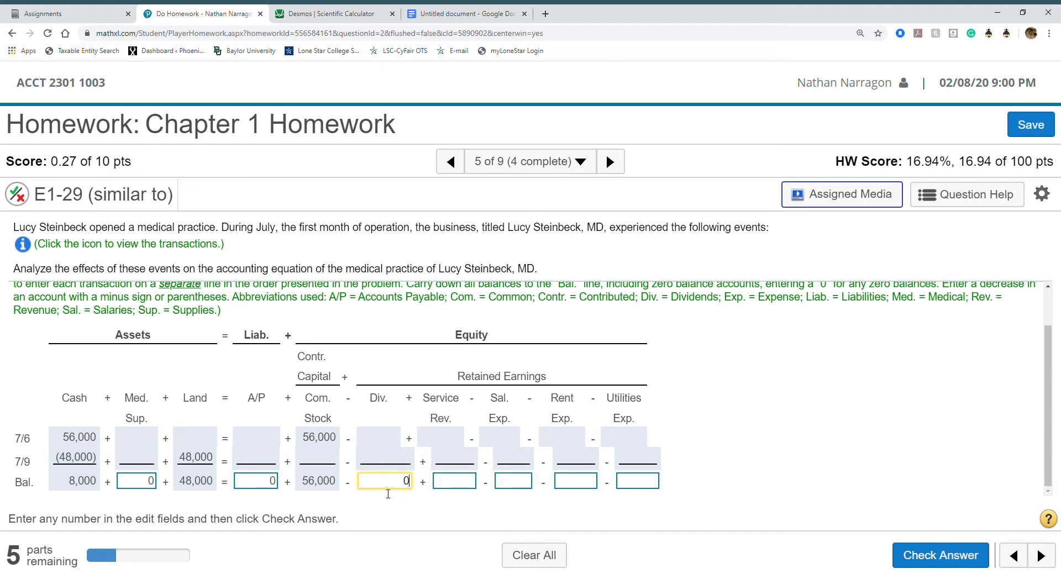
Enter 0 for Service Revenue and the Salaries, Rent and Utilities Expense balances after 7/9, and check the answer
key(Tab)
text(0)
key(Tab)
text(0)
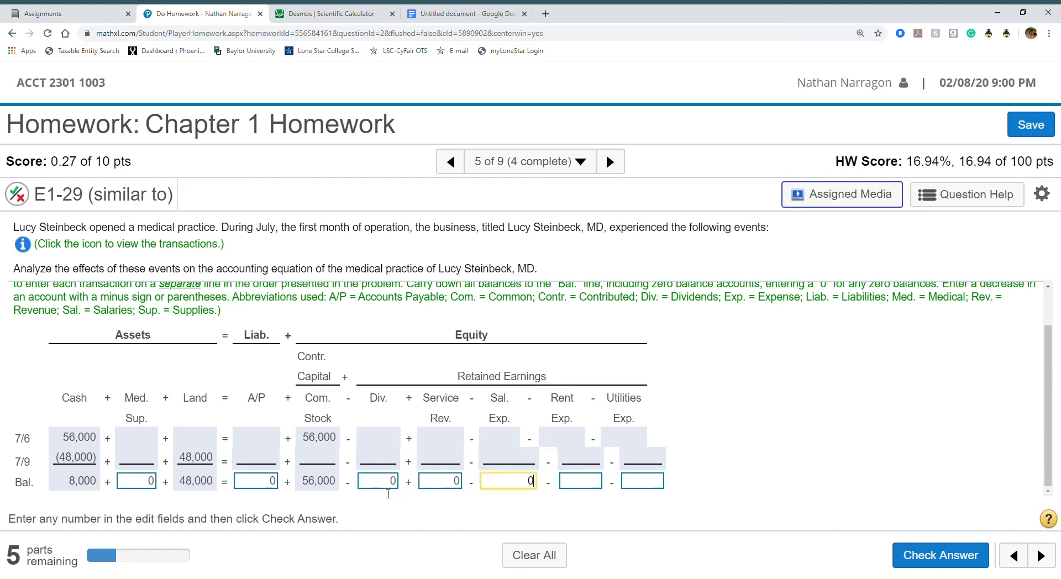
key(Tab)
text(0)
key(Tab)
text(0)
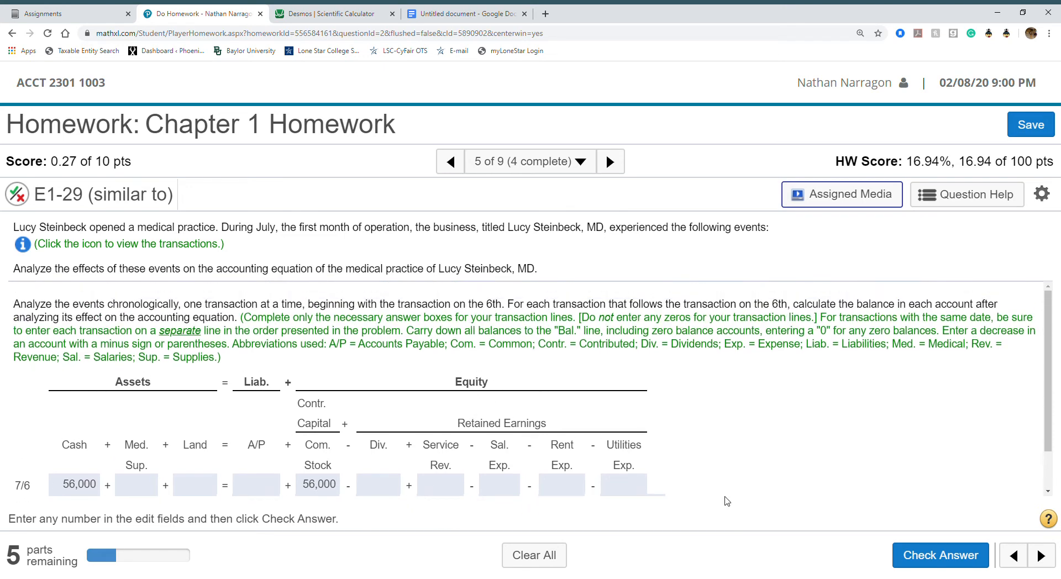
key(Return)
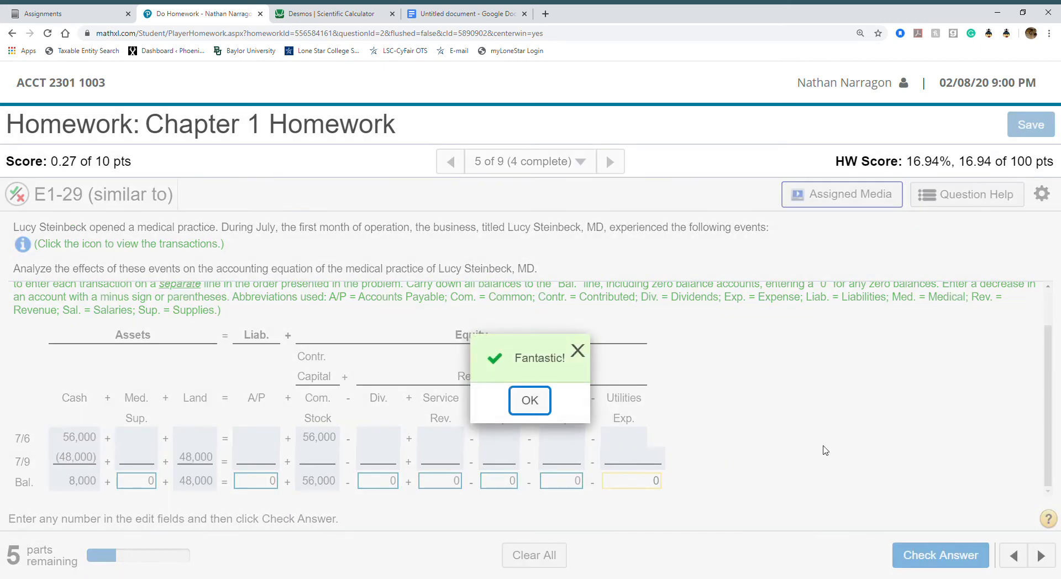
click(520, 410)
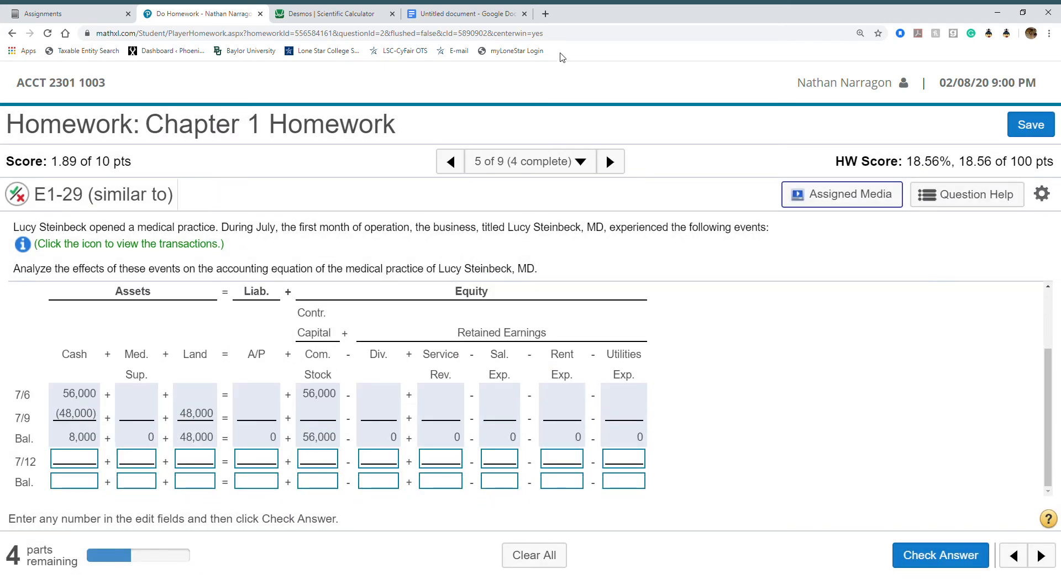
Consult the July 12 transaction in the Google Docs document and enter 2600 for Medical Supplies and 2600 for Accounts Payable on the homework's 7/12 line
click(445, 14)
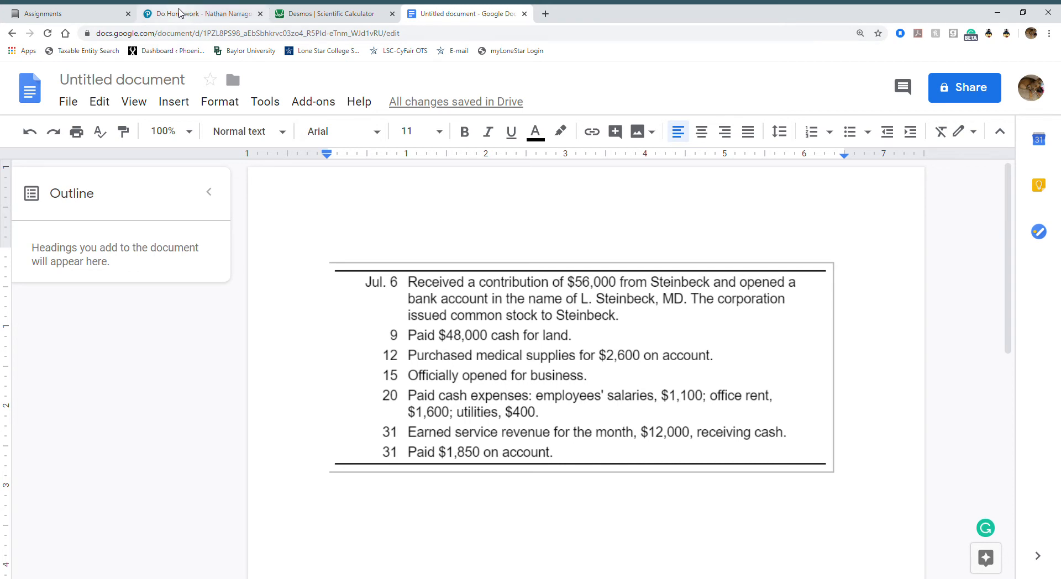
click(194, 13)
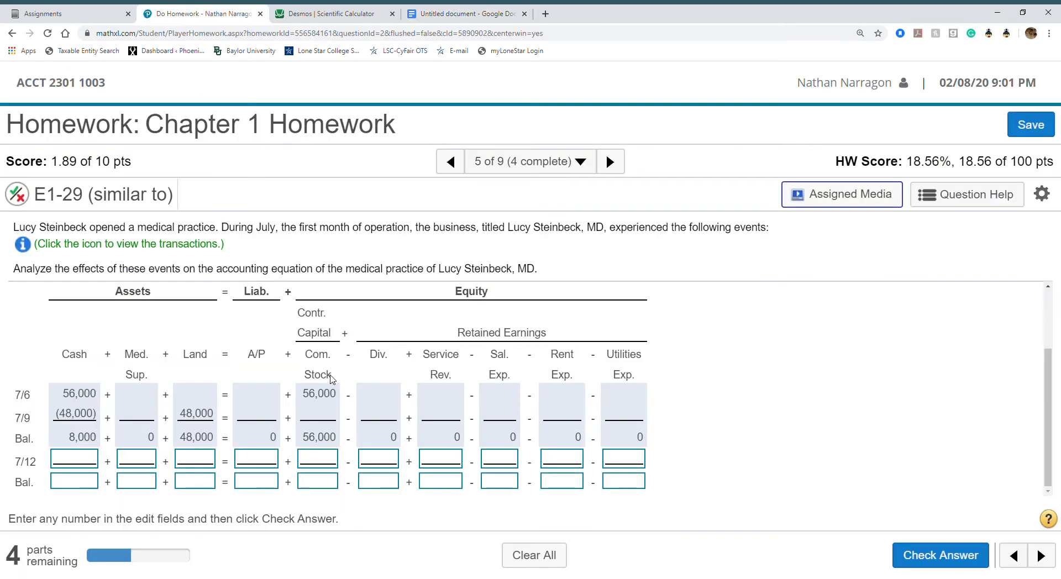
click(142, 459)
text(2600)
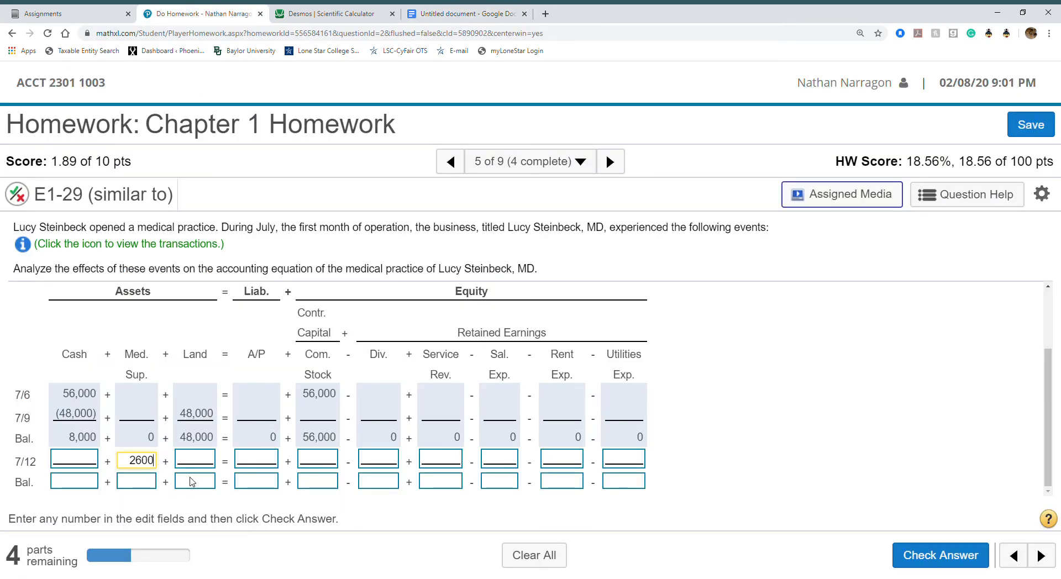
click(137, 486)
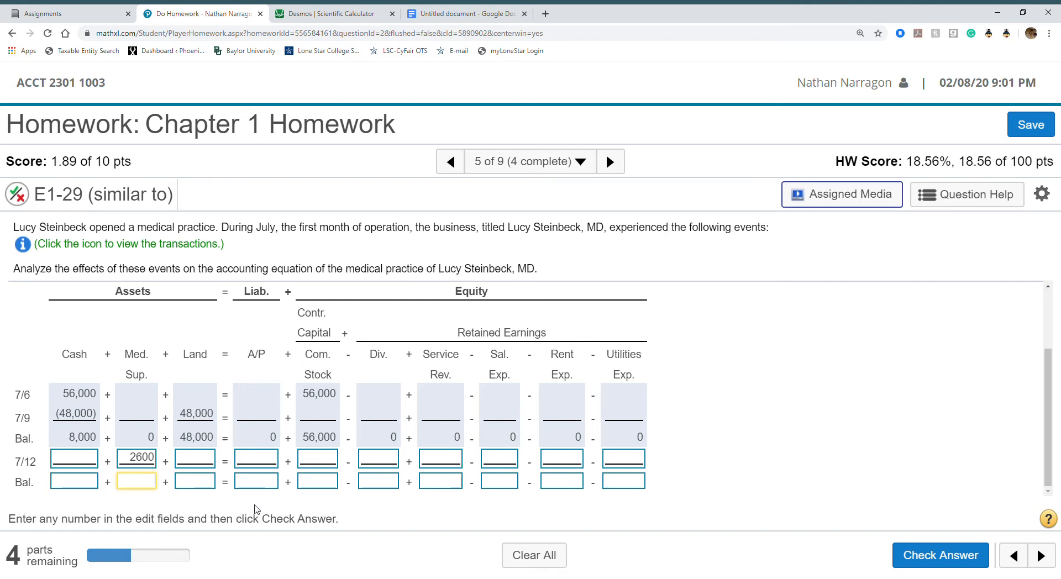
click(260, 462)
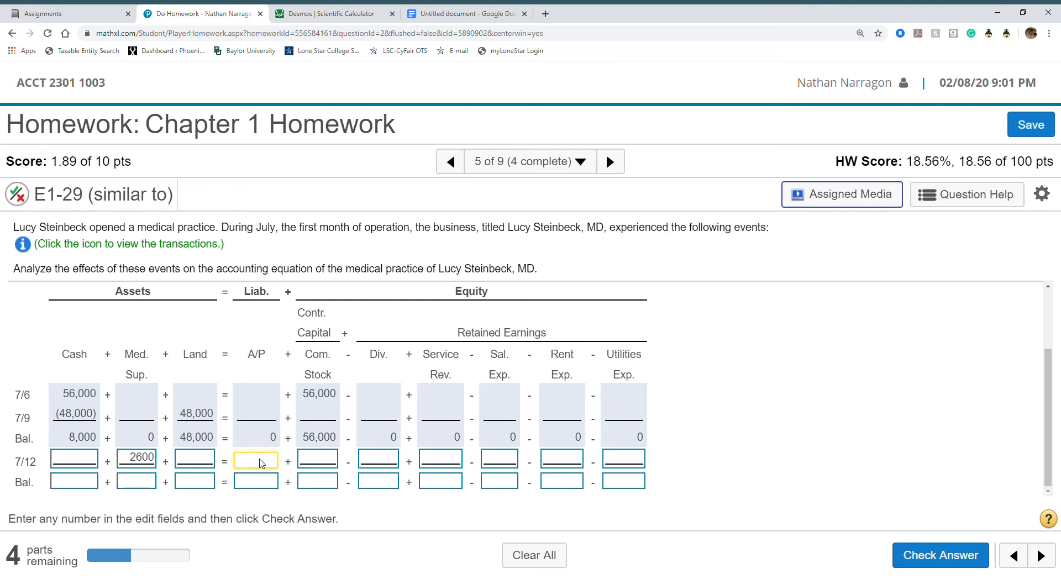
text(2600)
Fill the balances after 7/12 with Cash 8000, Medical Supplies 2600, Land 48000, Accounts Payable 2600 and Common Stock 56000
click(74, 483)
text(8000)
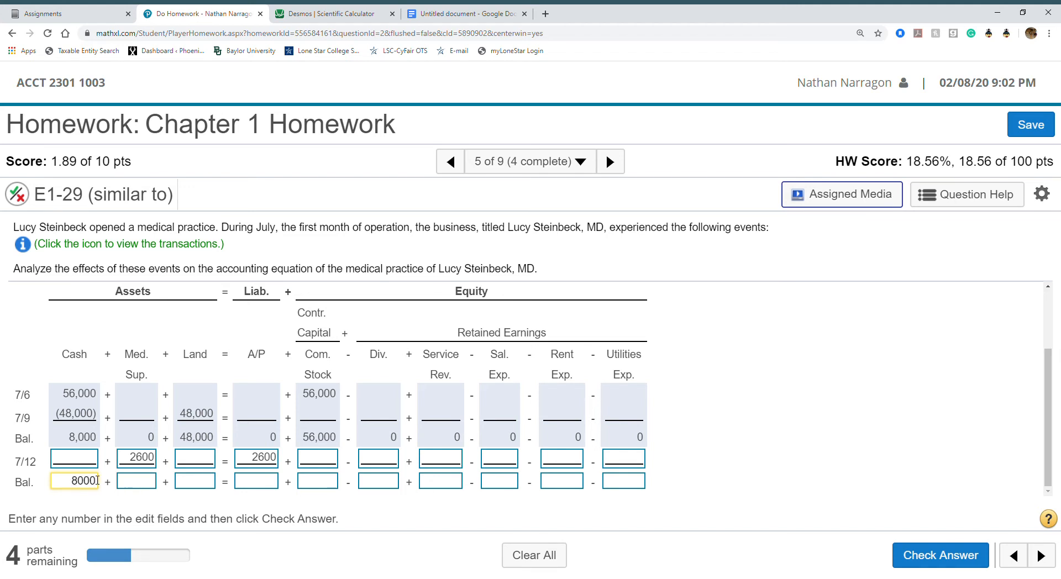
click(131, 489)
text(2600)
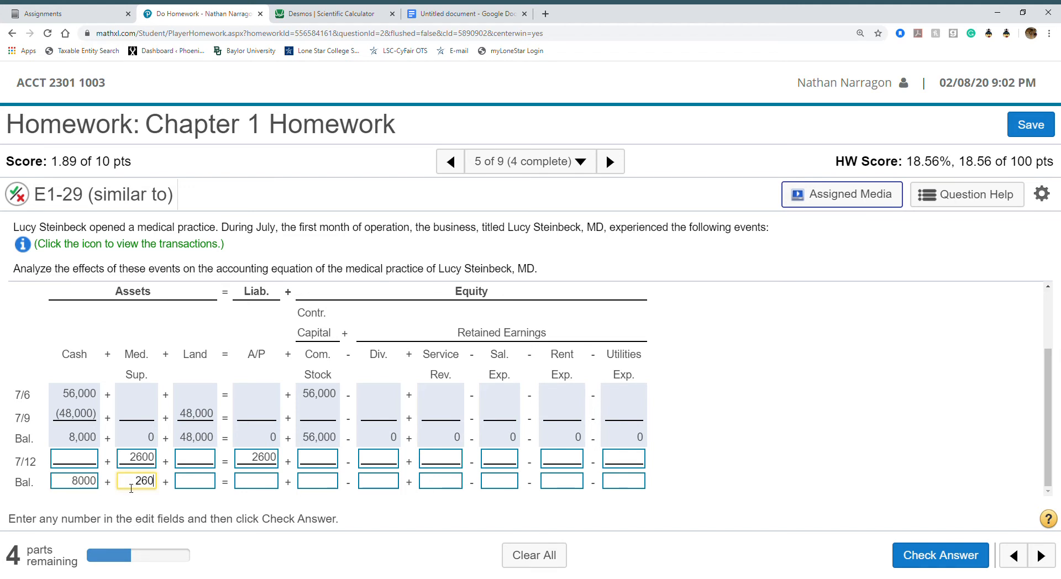
click(189, 482)
text(48000)
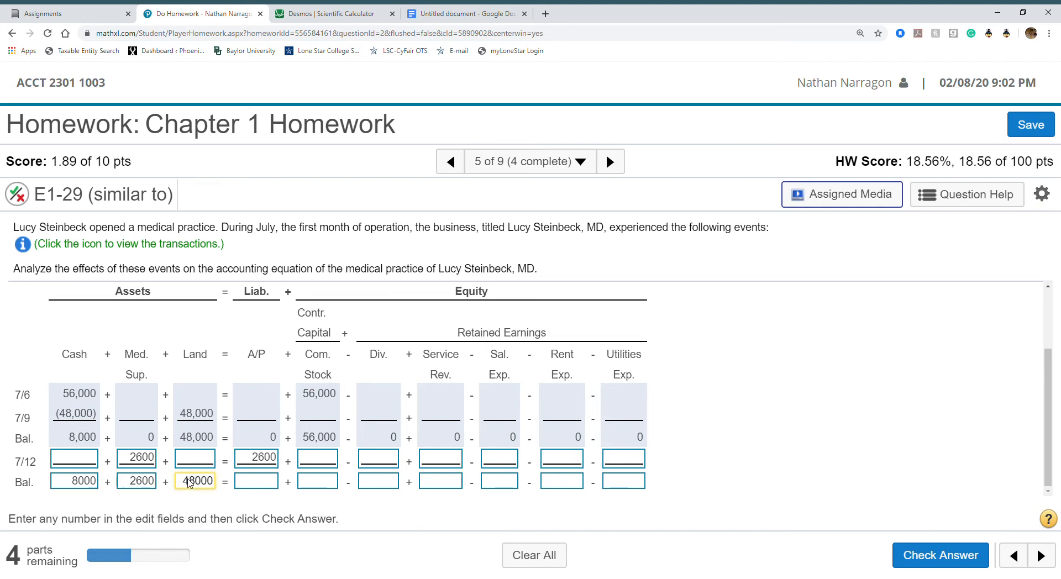
click(256, 481)
text(2600)
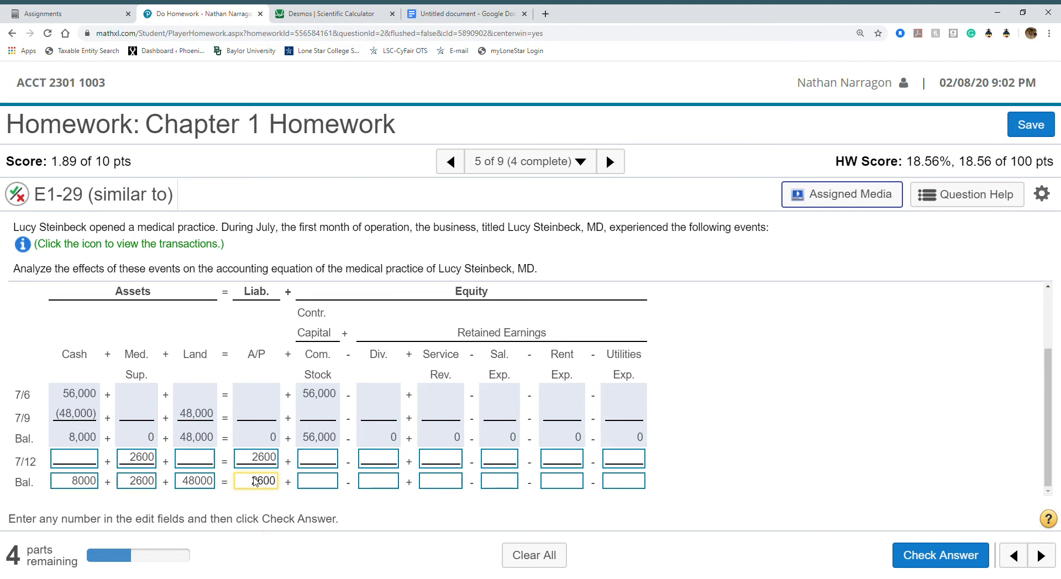
click(313, 480)
text(560)
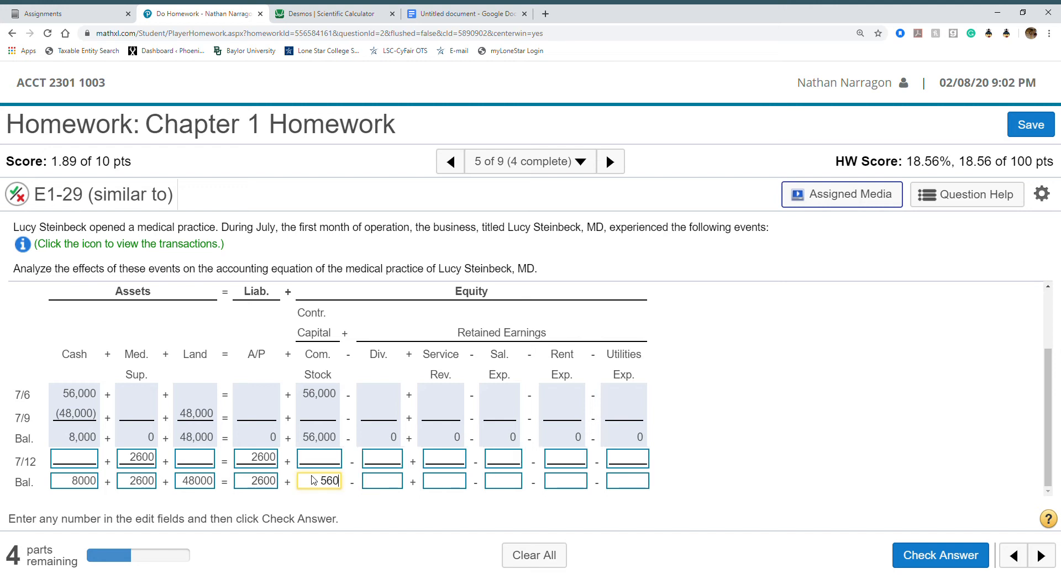
text(00)
Enter 0 for Dividends, Service Revenue and the three expense balances after 7/12, and check the answer
click(384, 488)
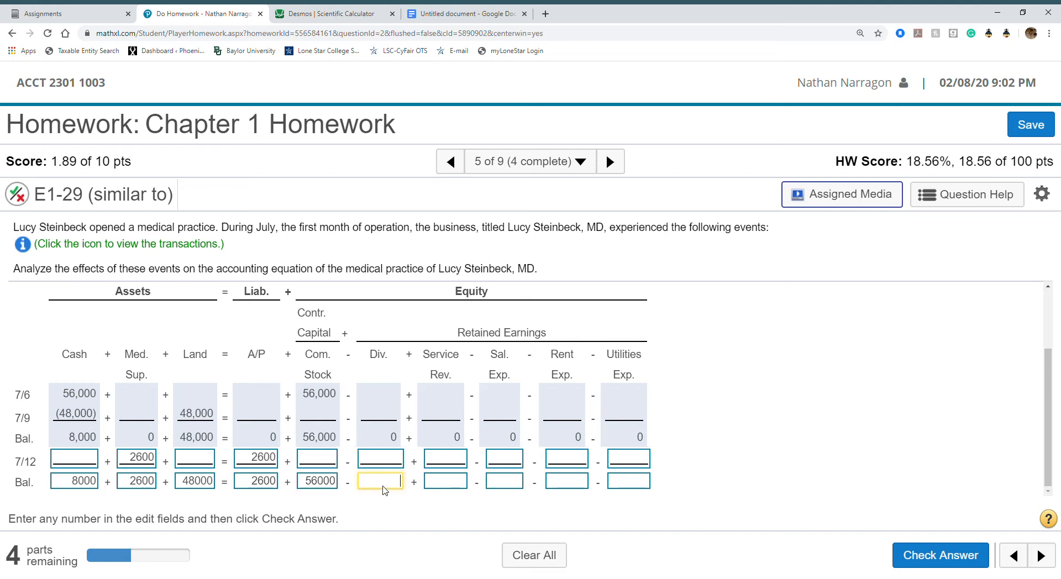
text(0)
click(447, 485)
text(0)
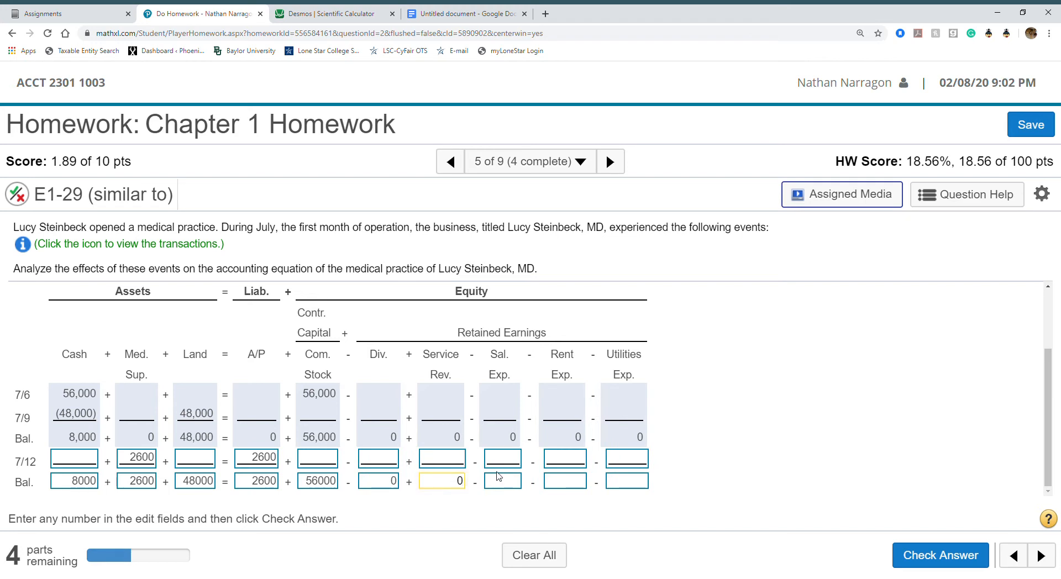
click(514, 481)
text(0)
click(569, 481)
text(0)
click(622, 481)
text(0)
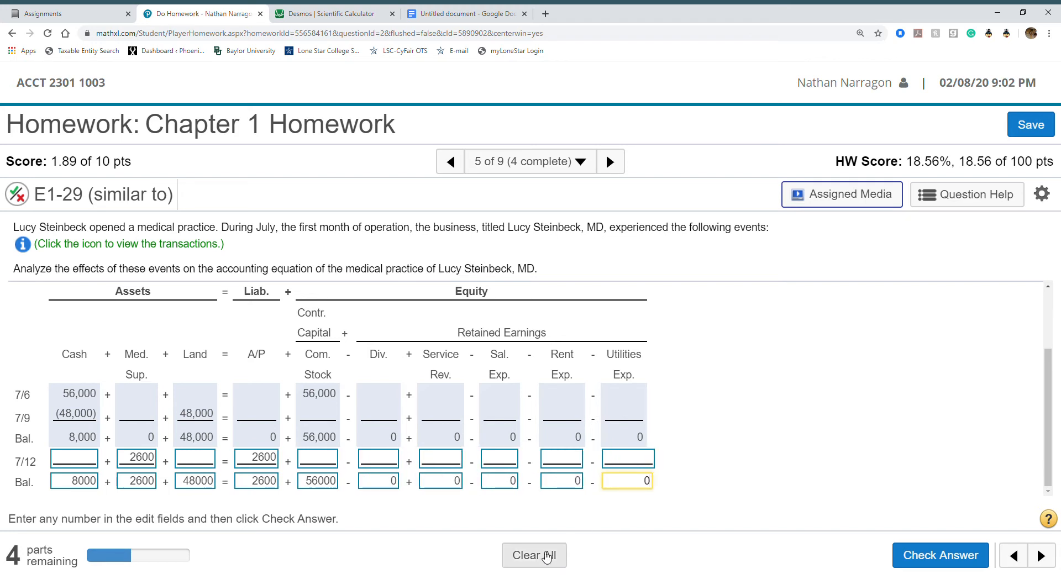
click(940, 555)
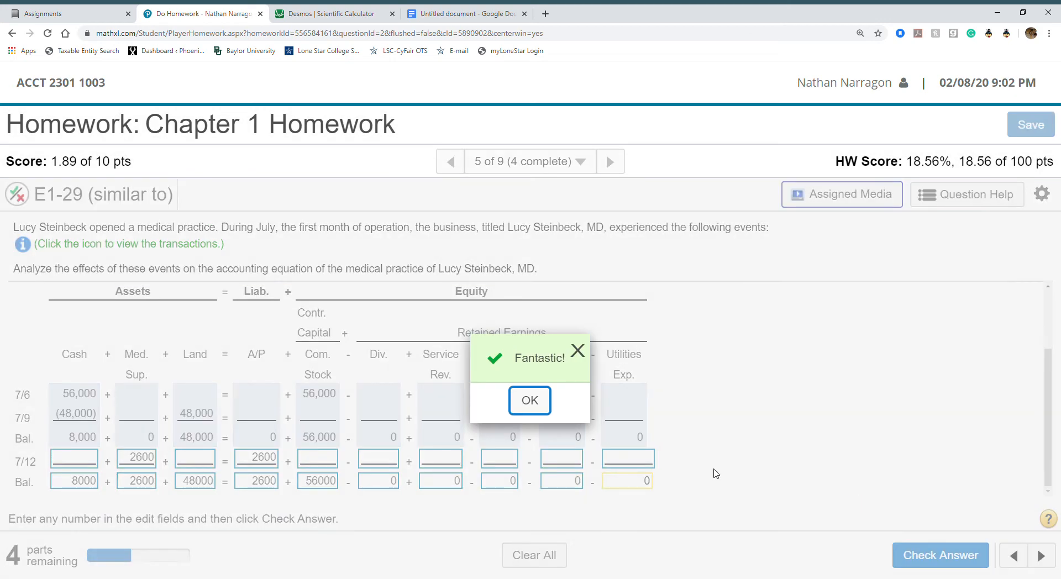
click(539, 402)
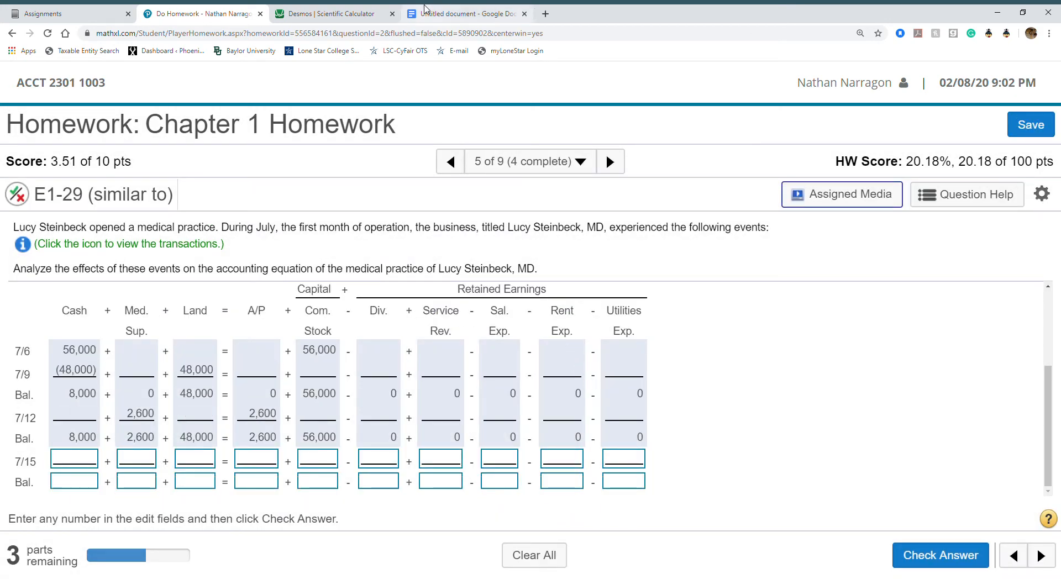
Consult the July 15 event in the Google Docs document and enter Cash 8000 and Medical Supplies 2600 in the homework's balances after 7/15
click(446, 16)
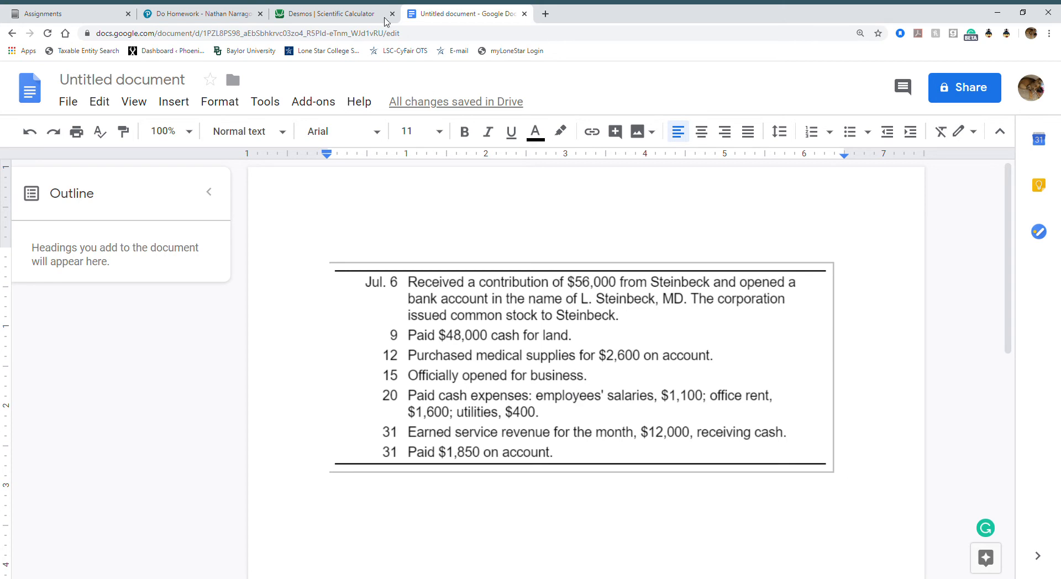
click(188, 13)
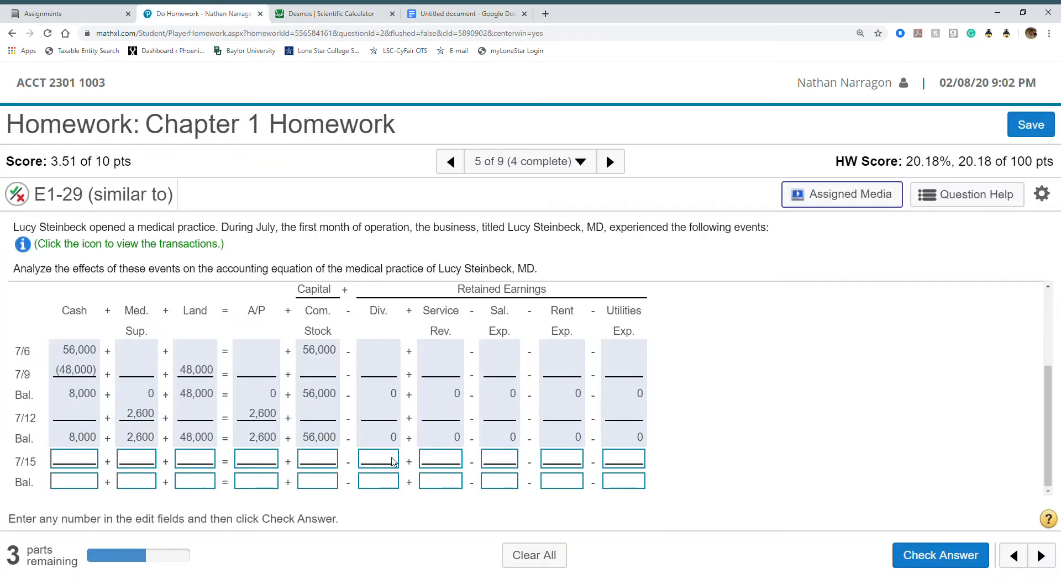
click(77, 480)
text(8,00)
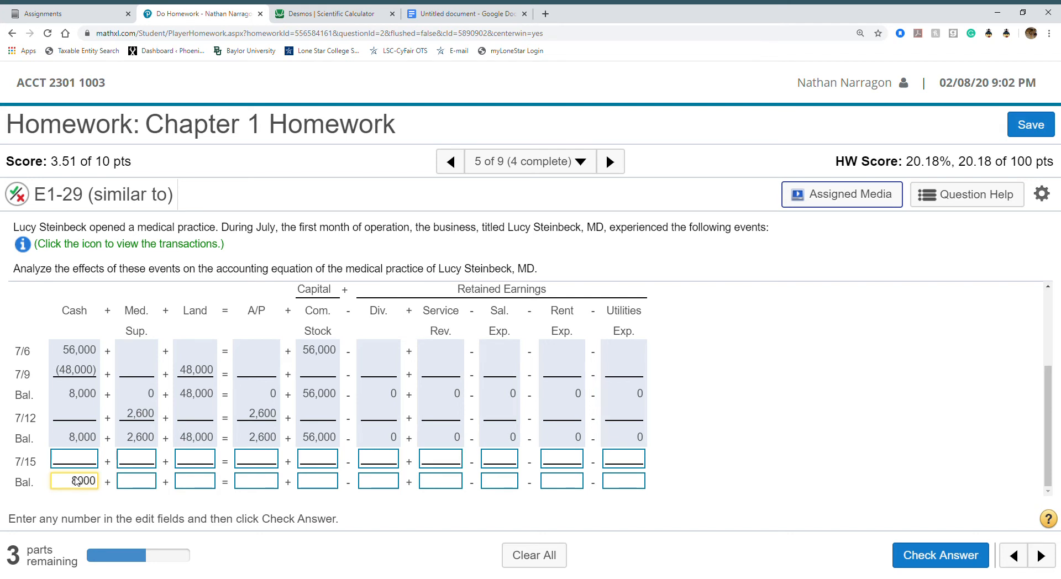
text(0)
key(Tab)
text(26000)
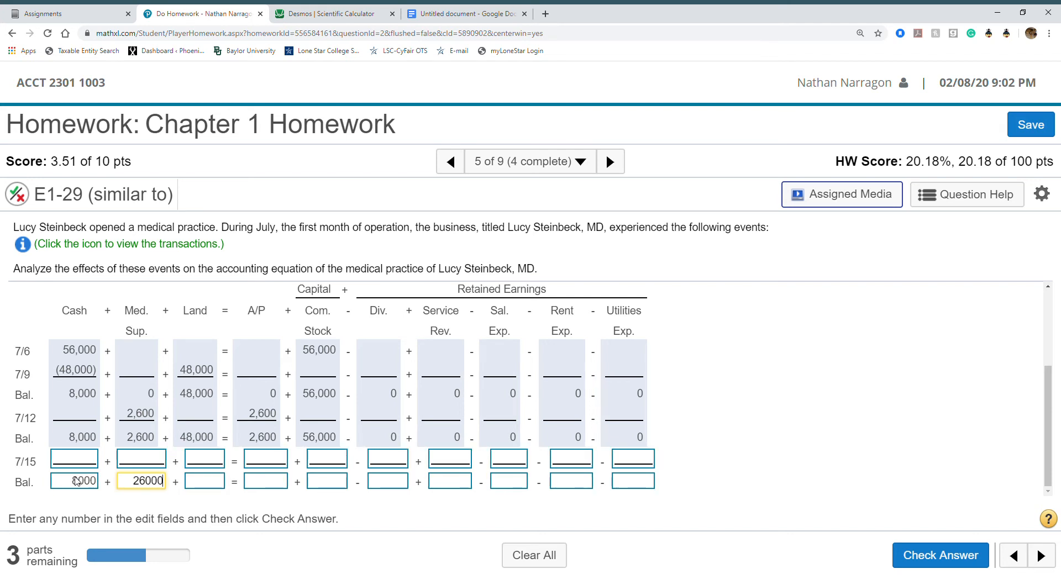
key(BackSpace)
Fill the balances after 7/15 with Land 48000, Accounts Payable 2600 and Common Stock 56000
key(Tab)
text(4)
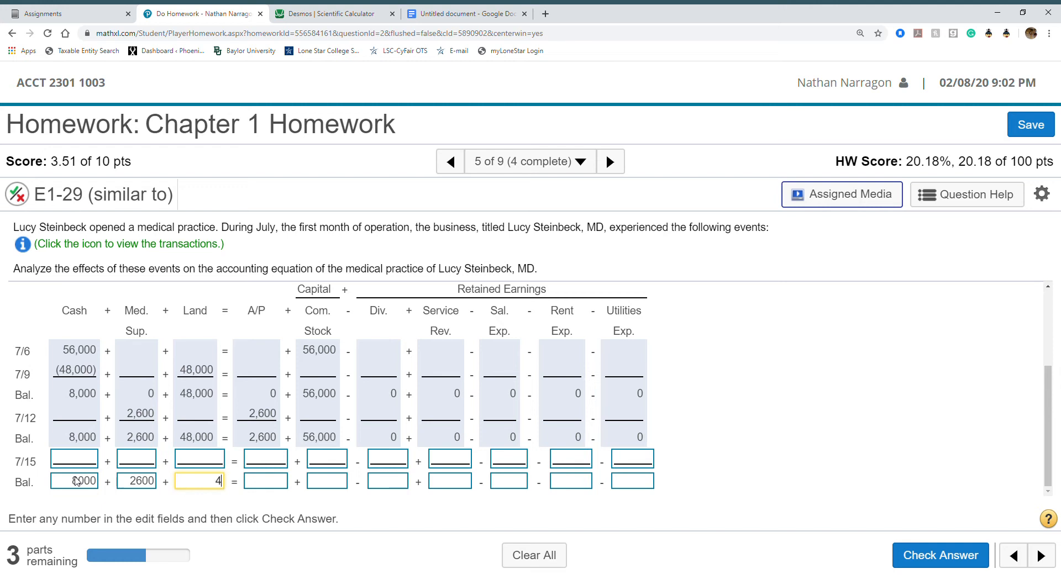
text(8000)
key(Tab)
text(2600)
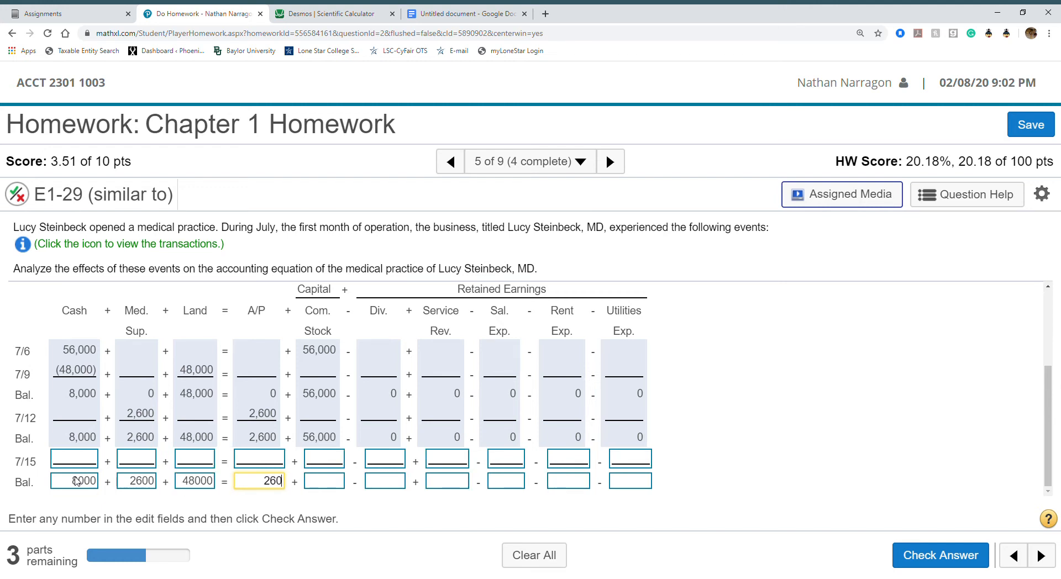
key(Tab)
text(56000)
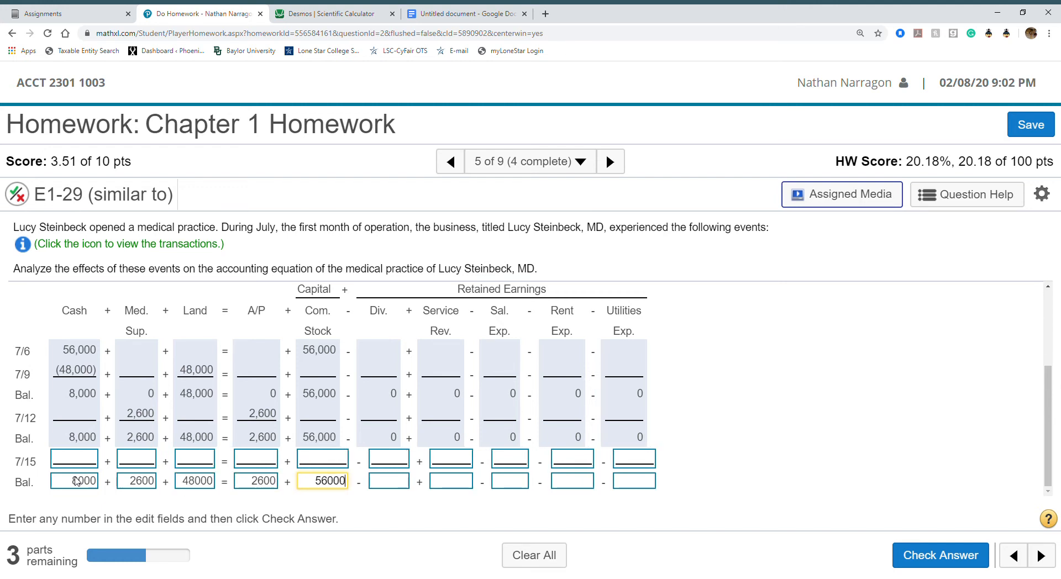
Enter 0 for Dividends, Service Revenue and the three expense balances after 7/15, and check the answer
key(Tab)
key(Tab)
text(0)
key(Tab)
text(0)
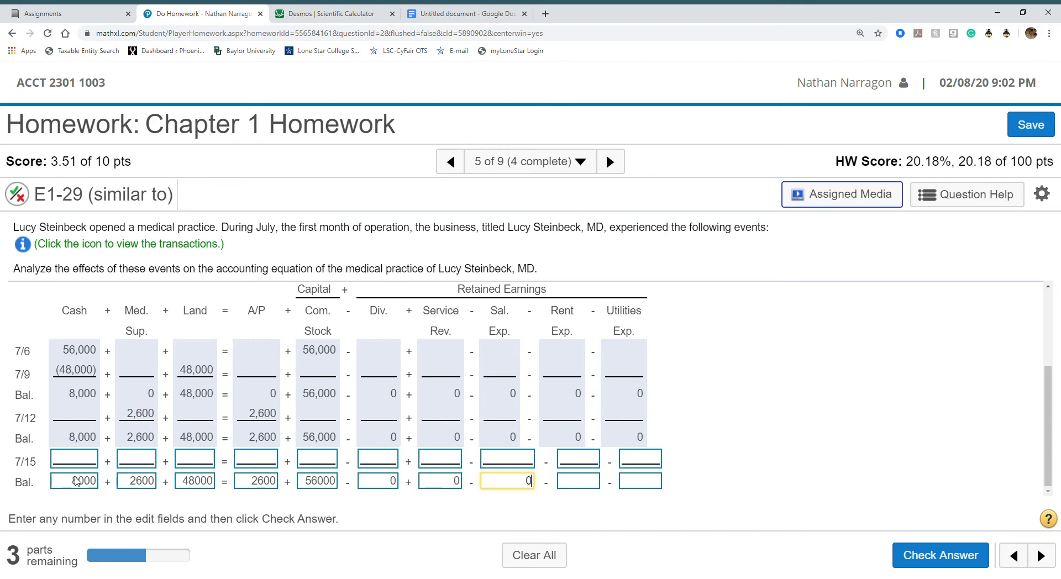
key(Tab)
text(0)
key(Tab)
text(0)
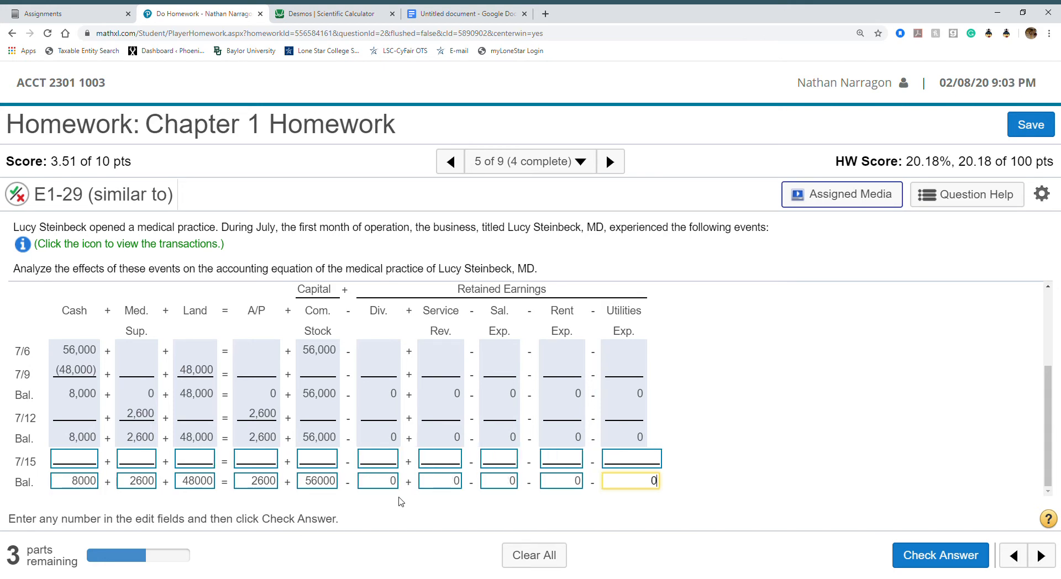
click(914, 554)
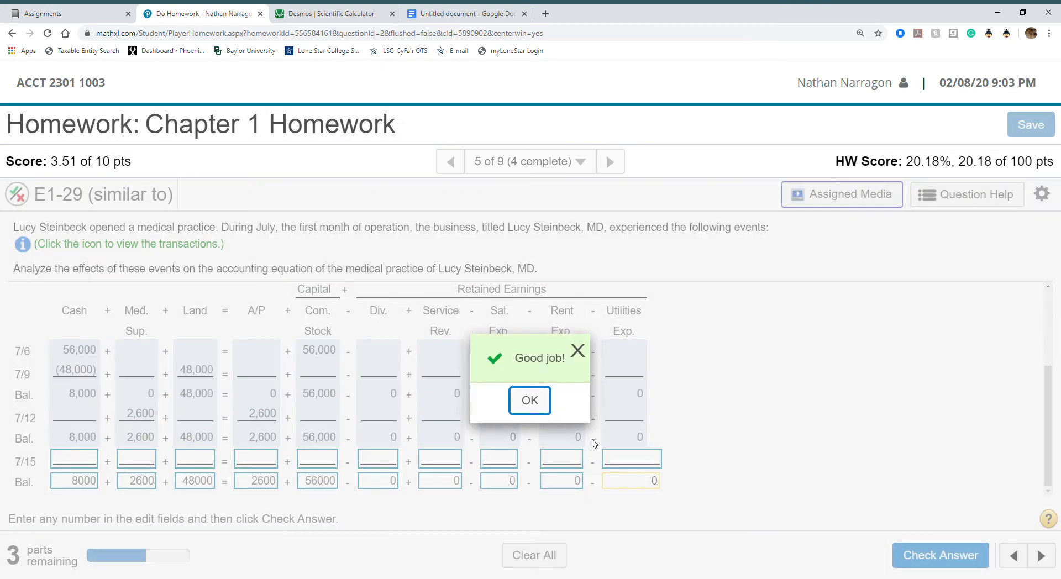
click(534, 404)
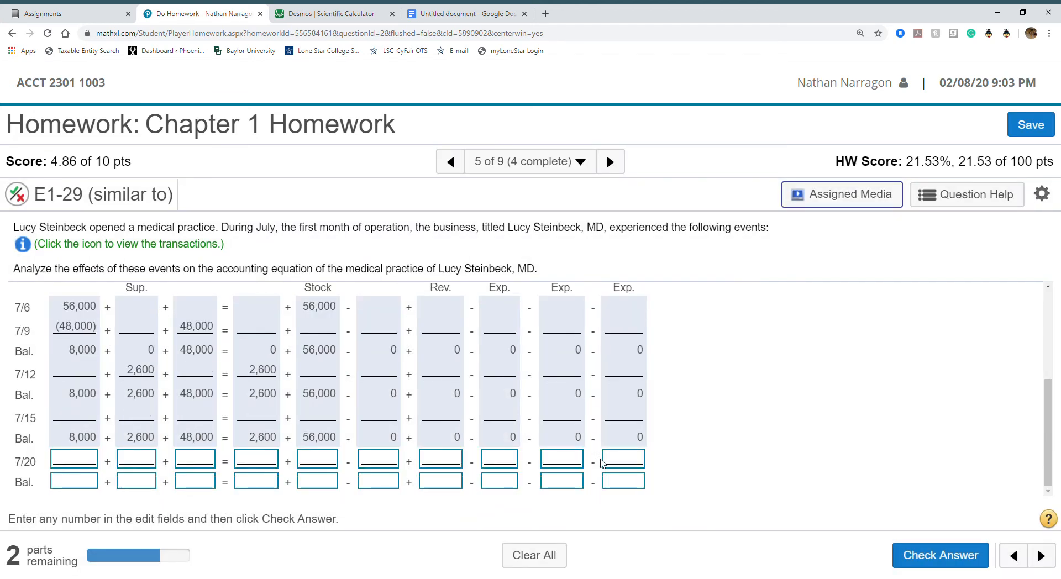
Examine the July 20 transaction in the Google Docs document and the homework's instructions for entering transactions that share a date
click(467, 16)
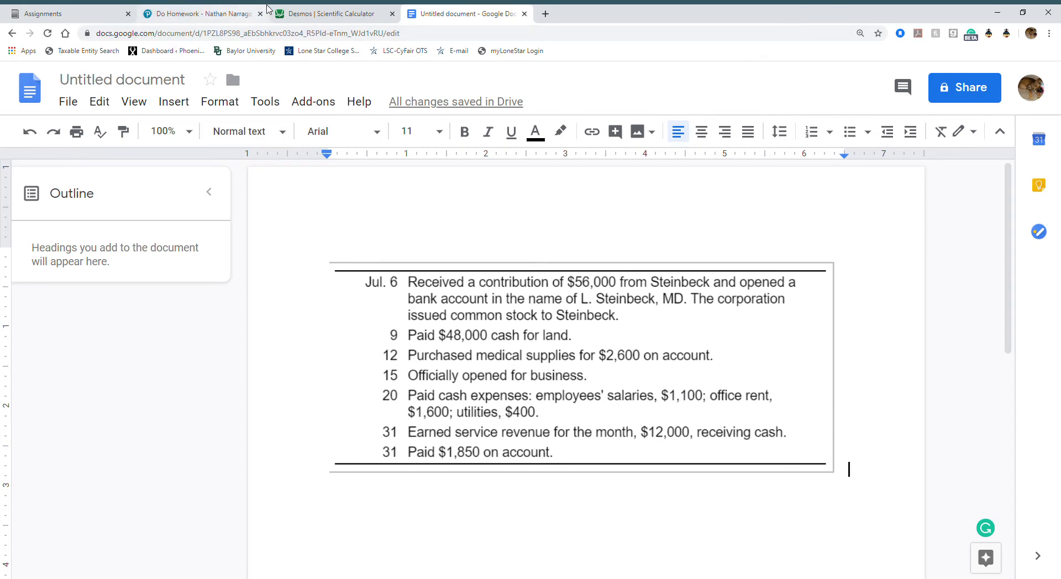
click(279, 13)
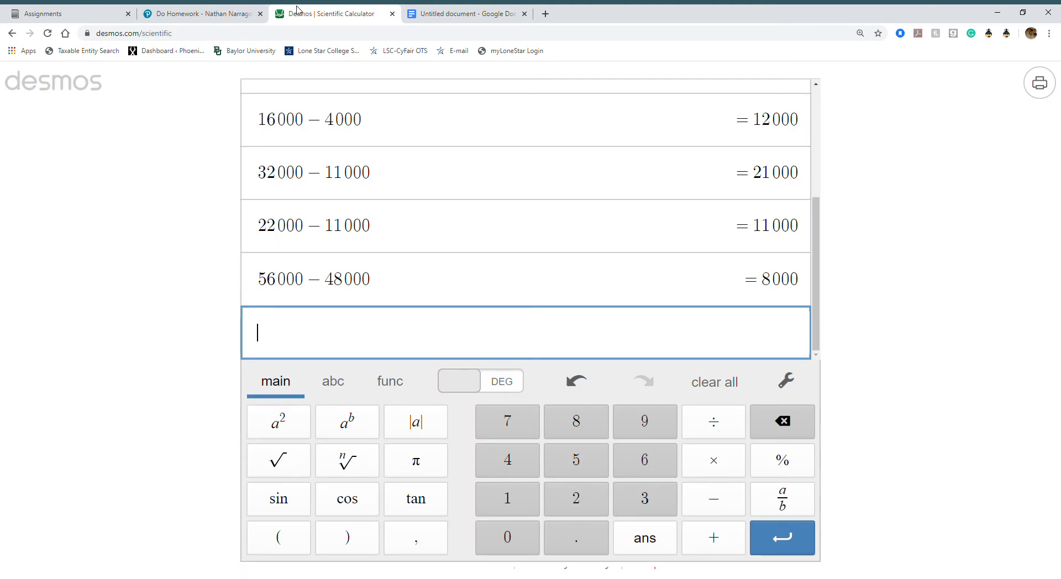
click(185, 21)
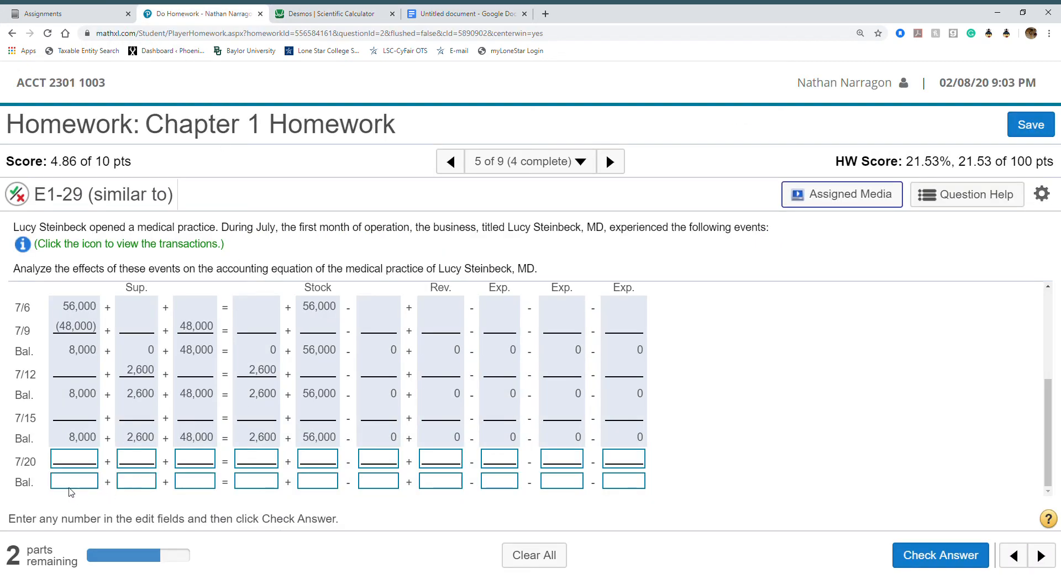
scroll(265, 409, up, 5)
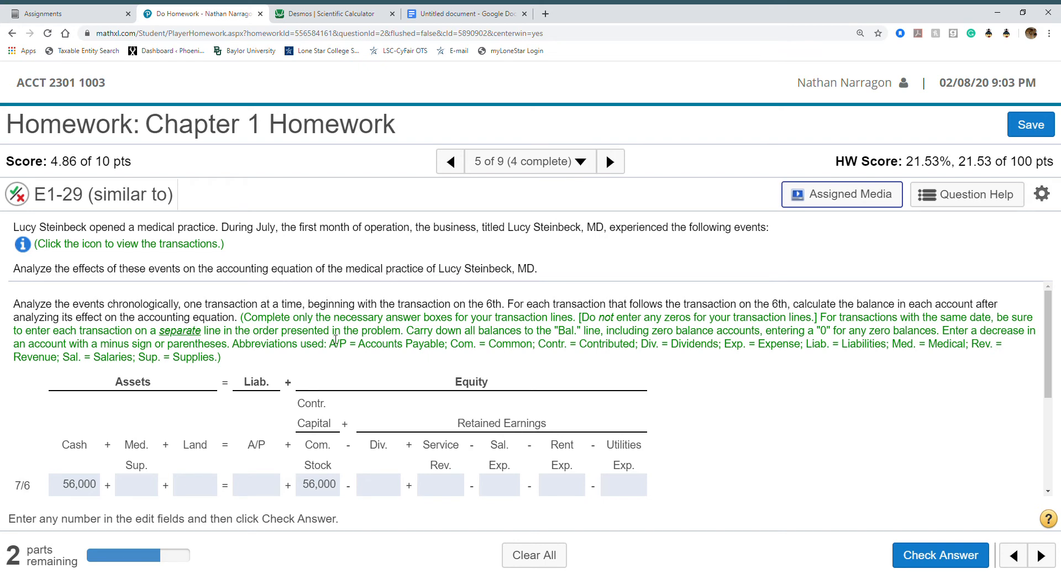
scroll(303, 423, down, 3)
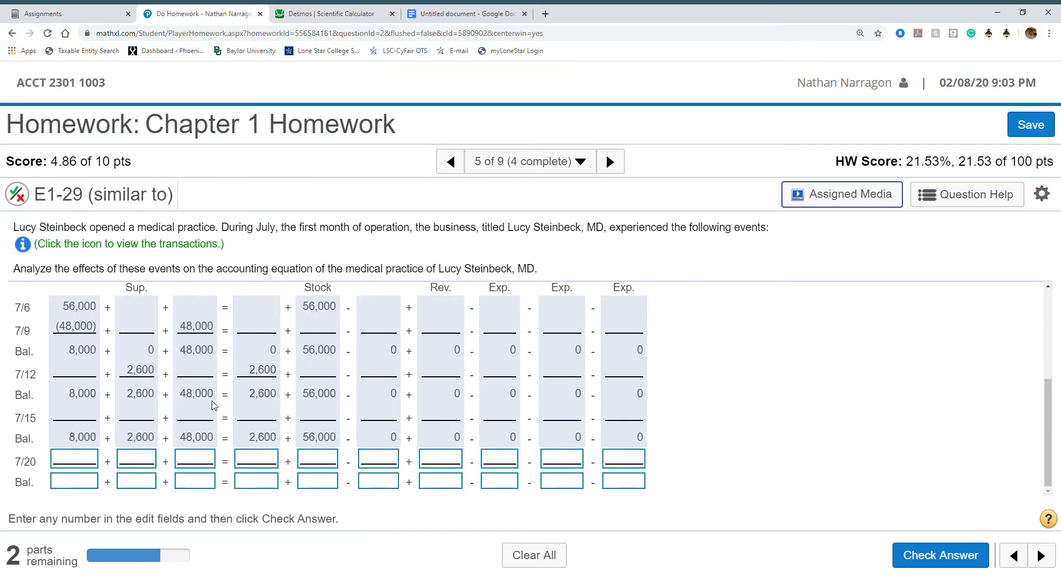
click(448, 13)
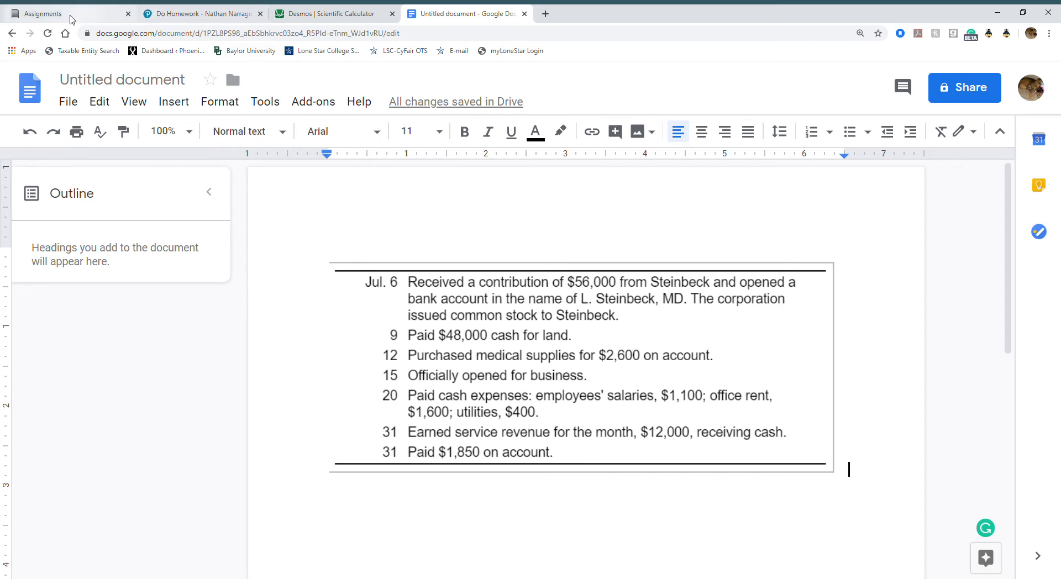
click(183, 13)
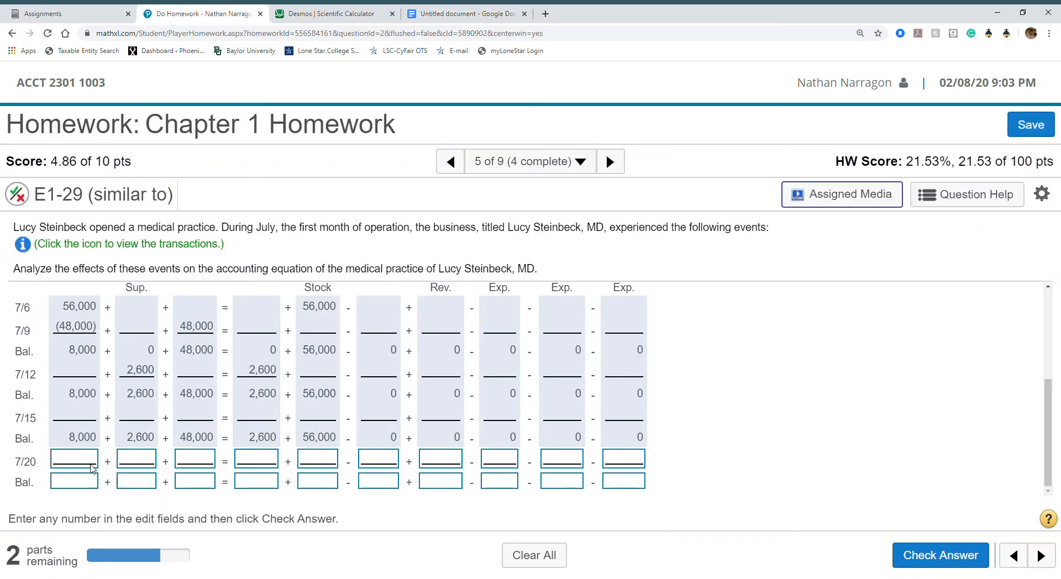
click(453, 13)
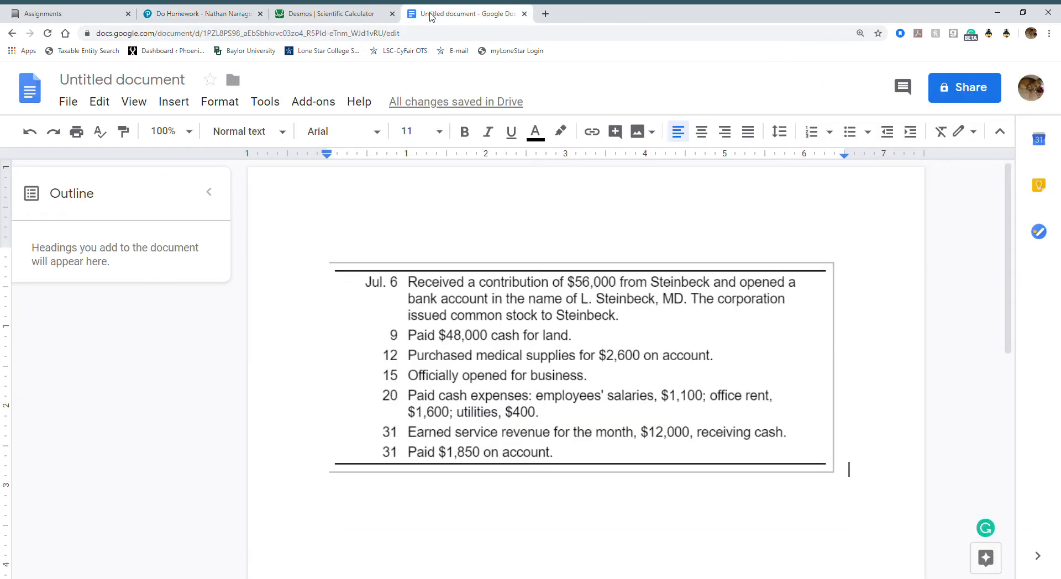
click(209, 13)
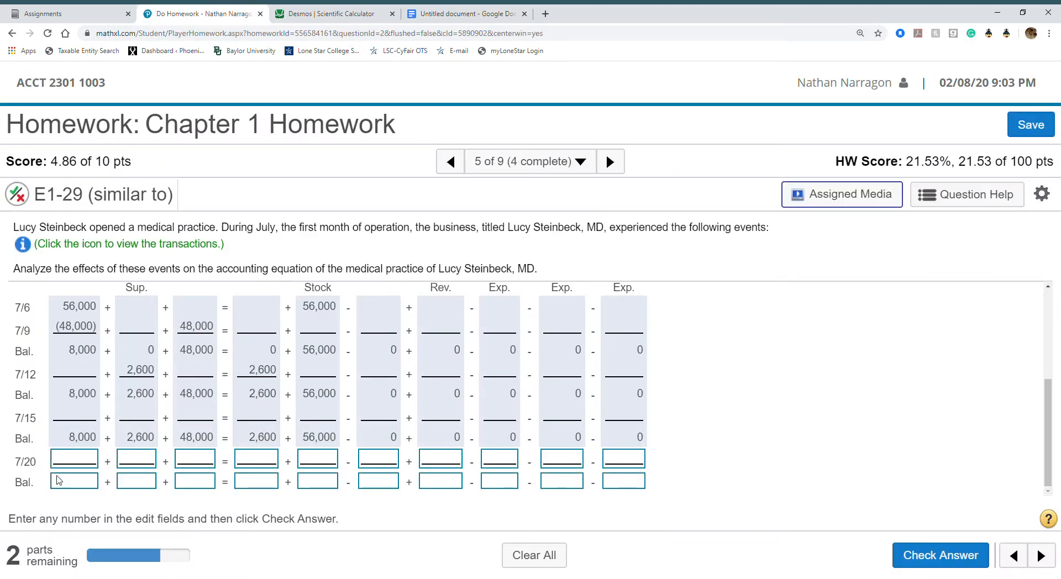
Enter -1100 for Cash and 1100 for Salaries Expense on the 7/20 transaction line
click(89, 462)
text(-1100)
scroll(514, 441, up, 3)
scroll(506, 442, down, 1)
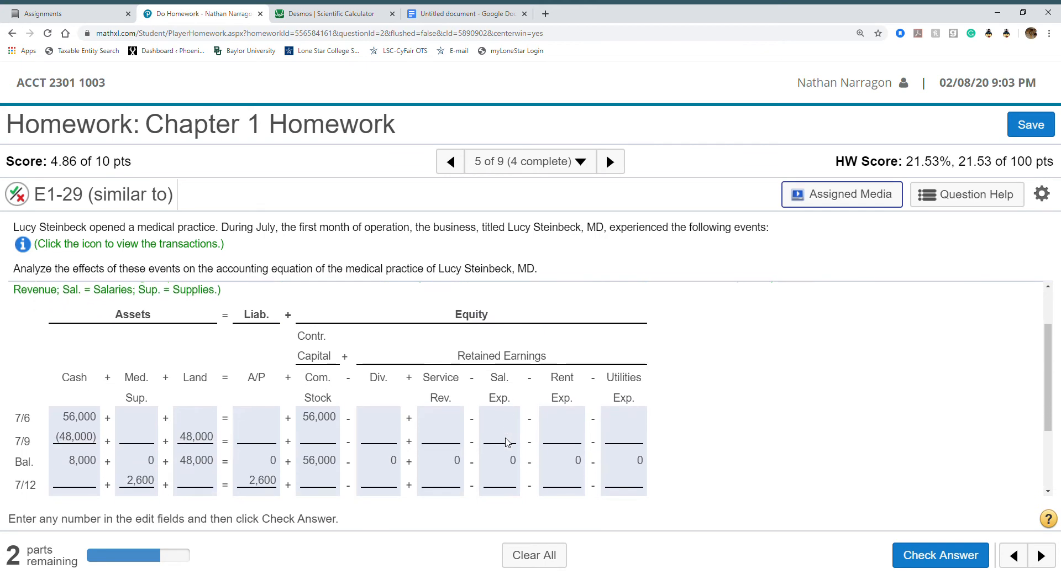
scroll(506, 442, down, 1)
scroll(510, 458, down, 1)
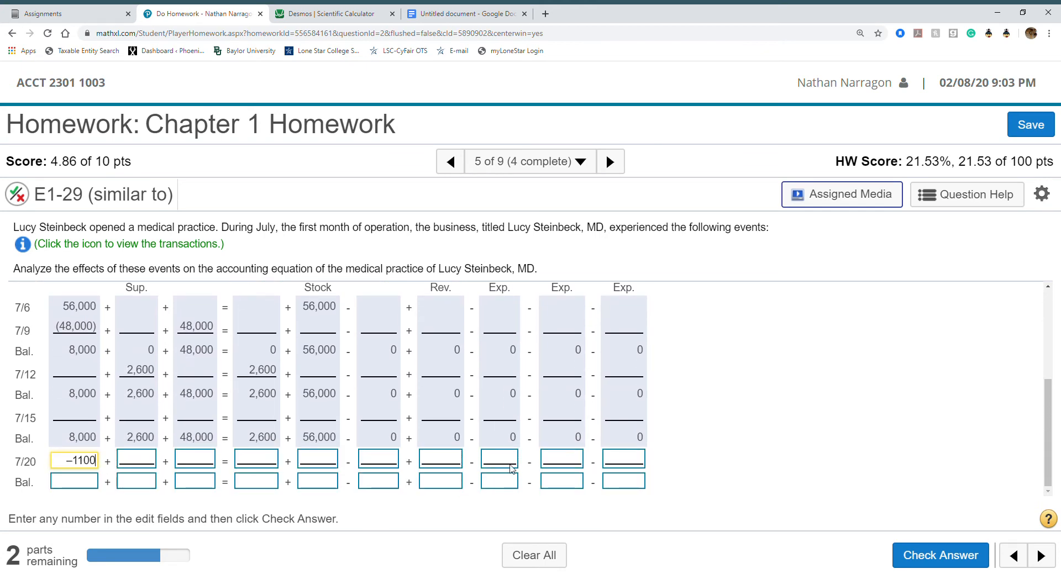
click(505, 458)
text(11)
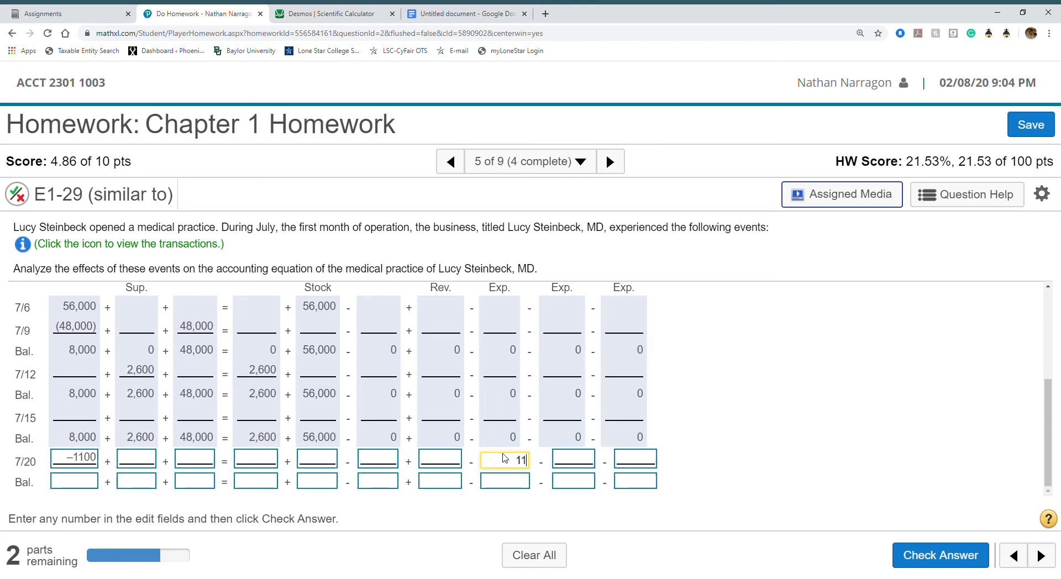
text(00)
Calculate 8000 − 1100 in Desmos and enter 6900 as the homework's Cash balance after 7/20
click(91, 482)
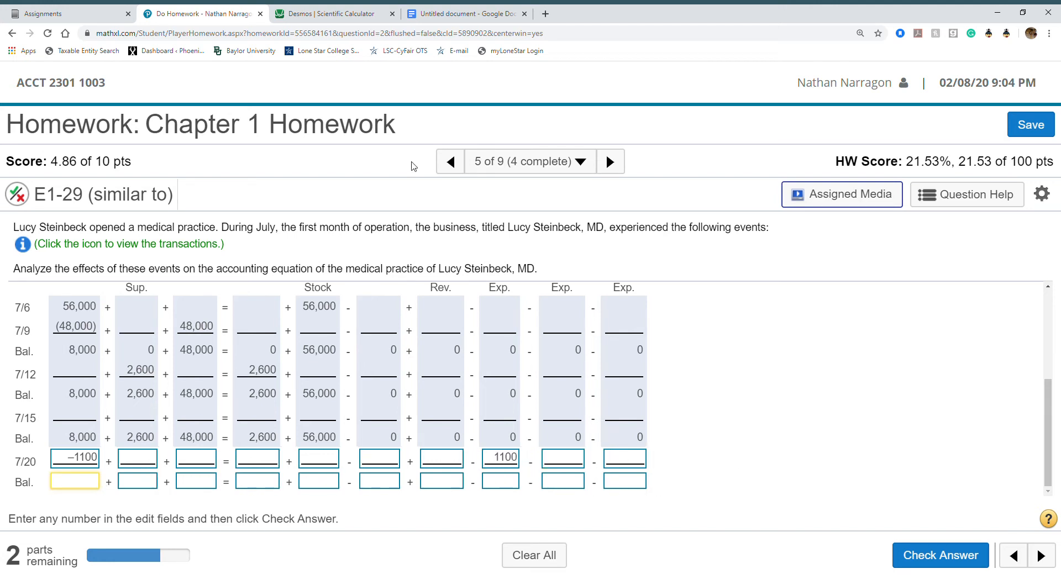
click(337, 13)
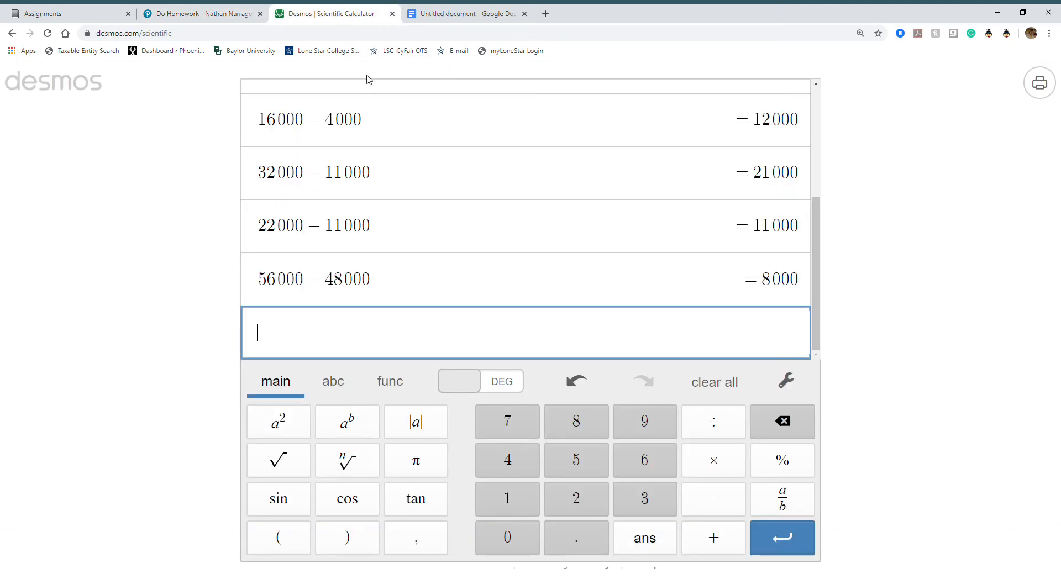
text(8000-11)
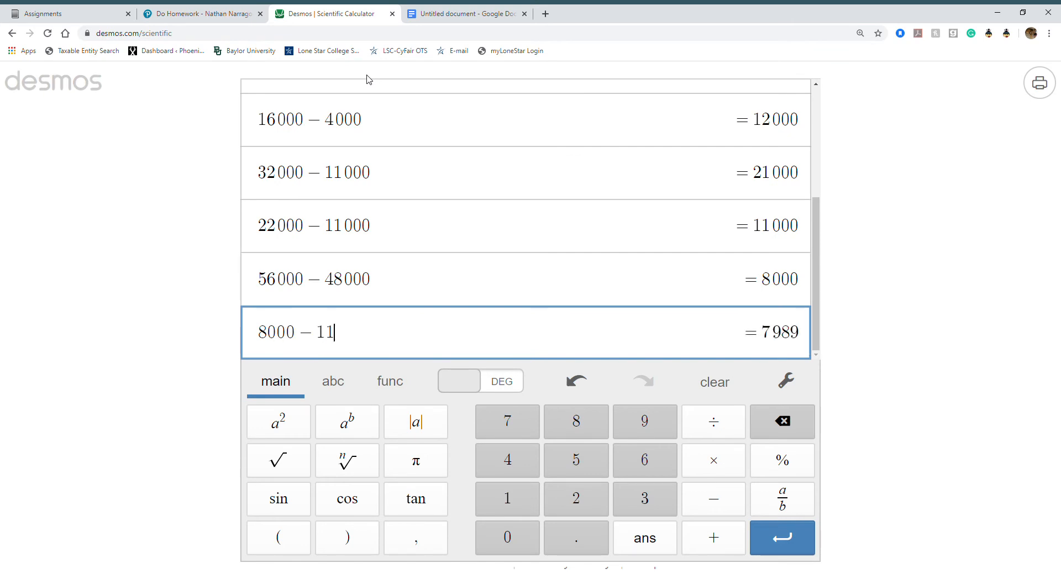
text(00)
key(Return)
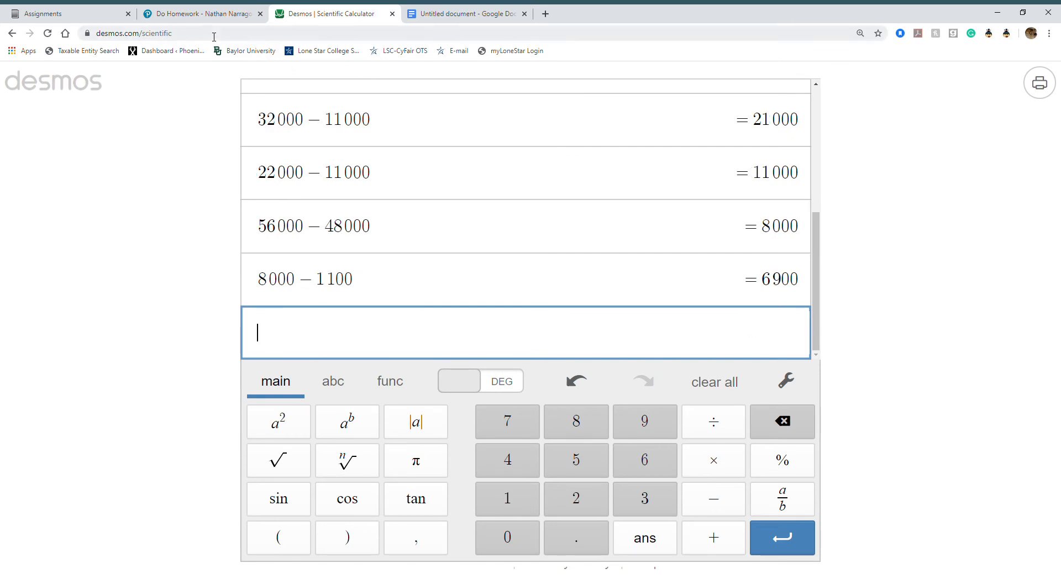
click(199, 14)
text(6)
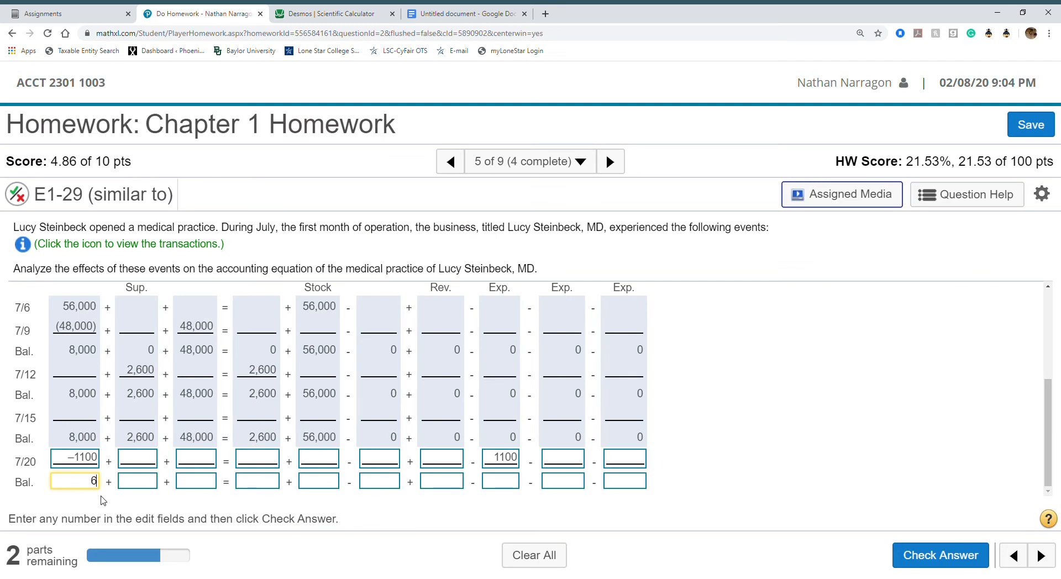
text(900)
Fill the balances after 7/20 with Medical Supplies 2600, Land 48000, Accounts Payable 2600 and Common Stock 56000
key(Tab)
text(2600)
key(Tab)
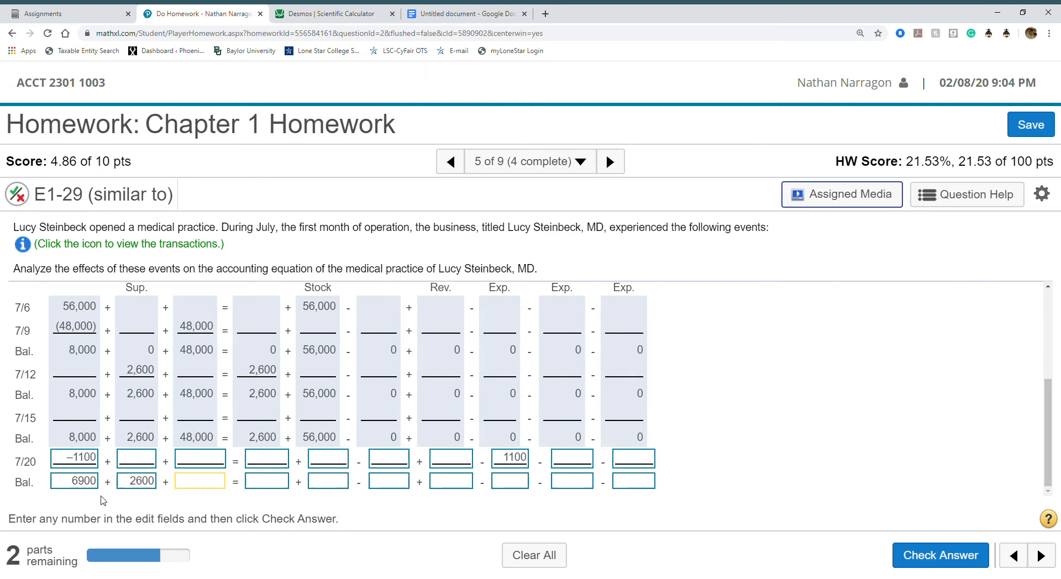
text(48000)
key(Tab)
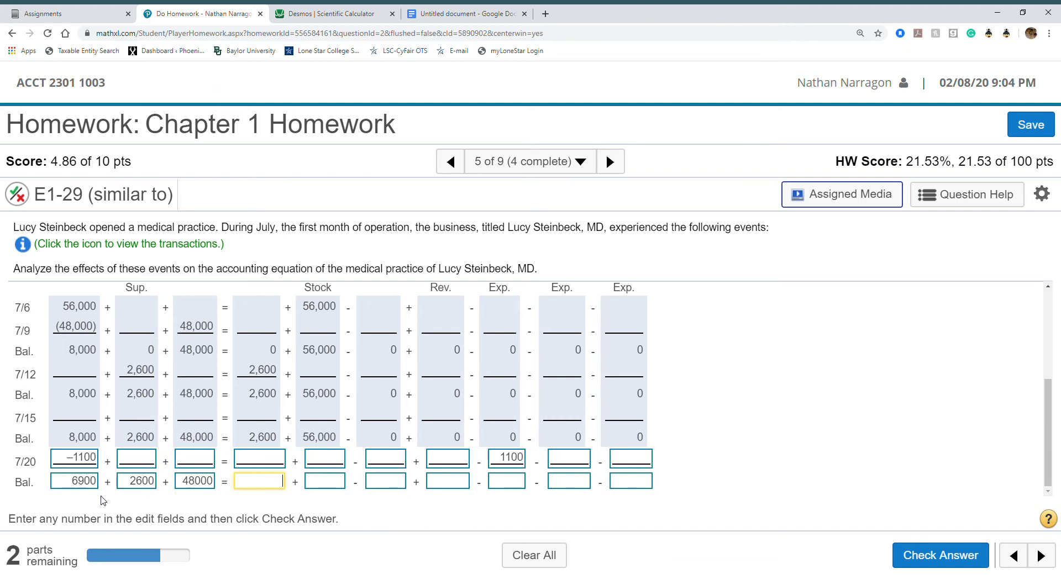
text(2600)
key(Tab)
text(56)
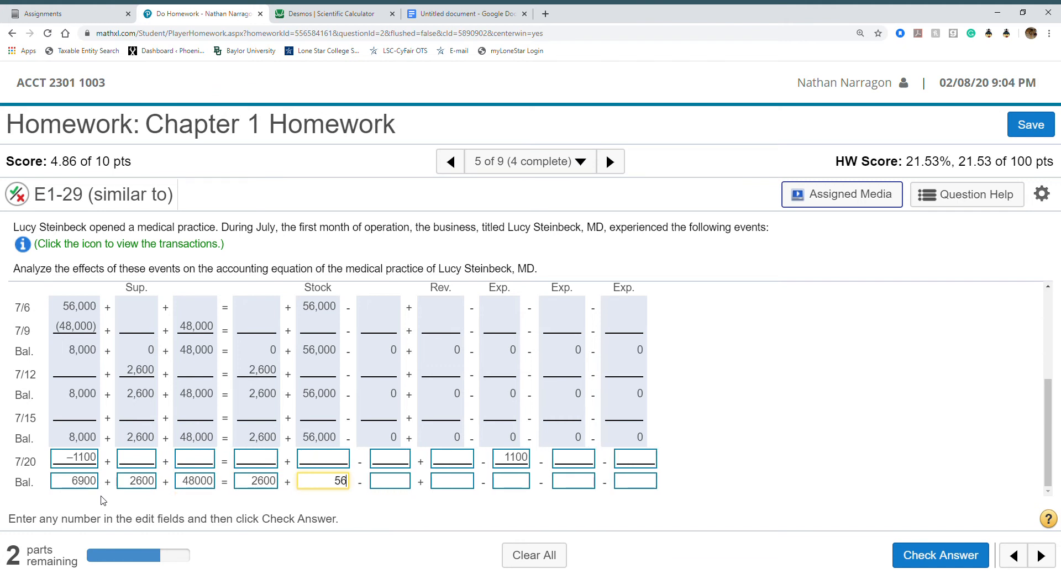
text(000)
Enter 7/20 balances of 0 for Dividends, Service Revenue, Rent and Utilities Expense and 1100 for Salaries Expense, and check the answer
key(Tab)
text(0)
key(Tab)
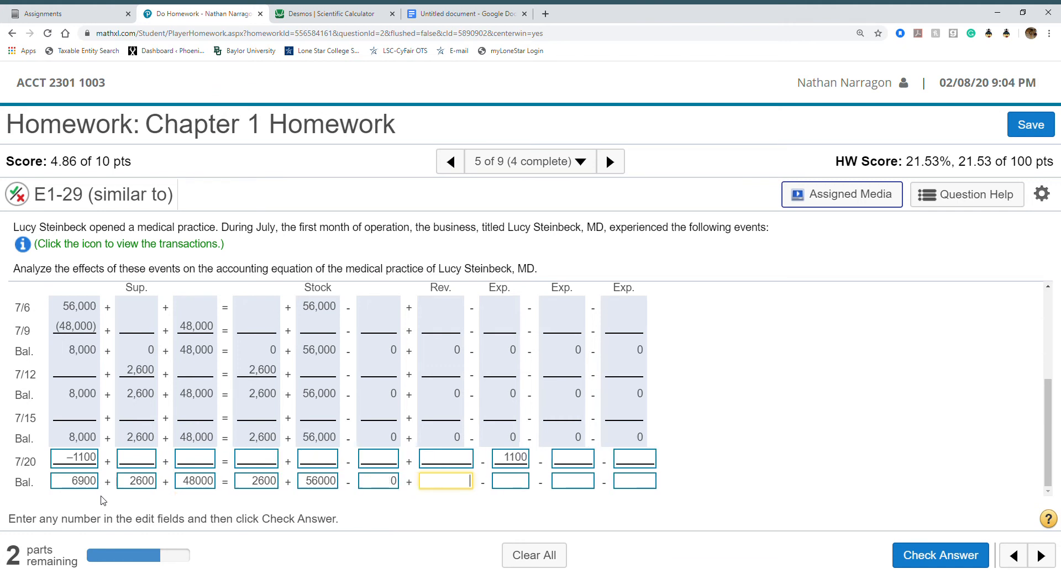
text(0)
key(Tab)
text(1100)
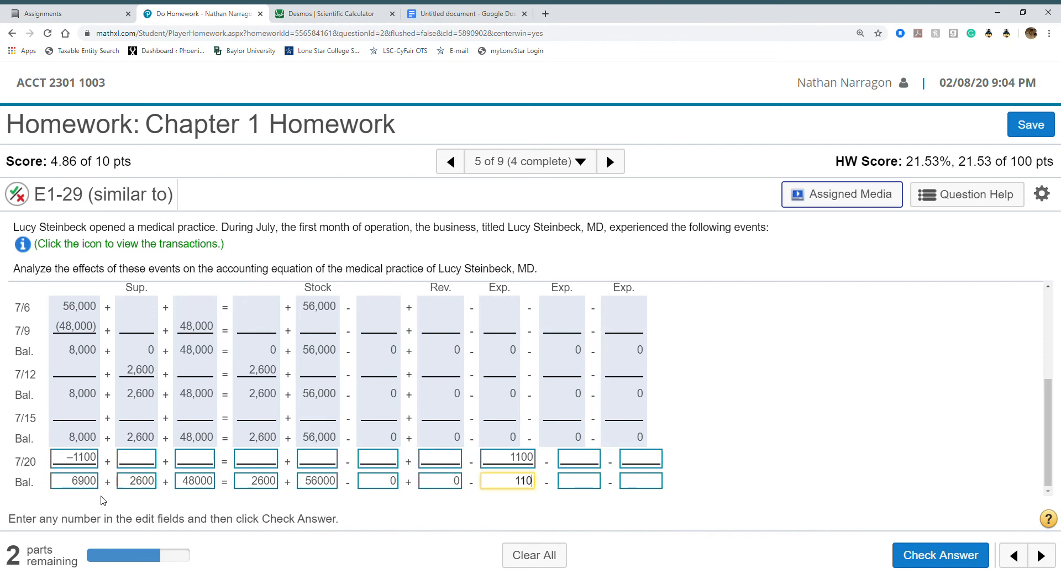
key(Tab)
text(0)
key(Tab)
text(0)
key(Tab)
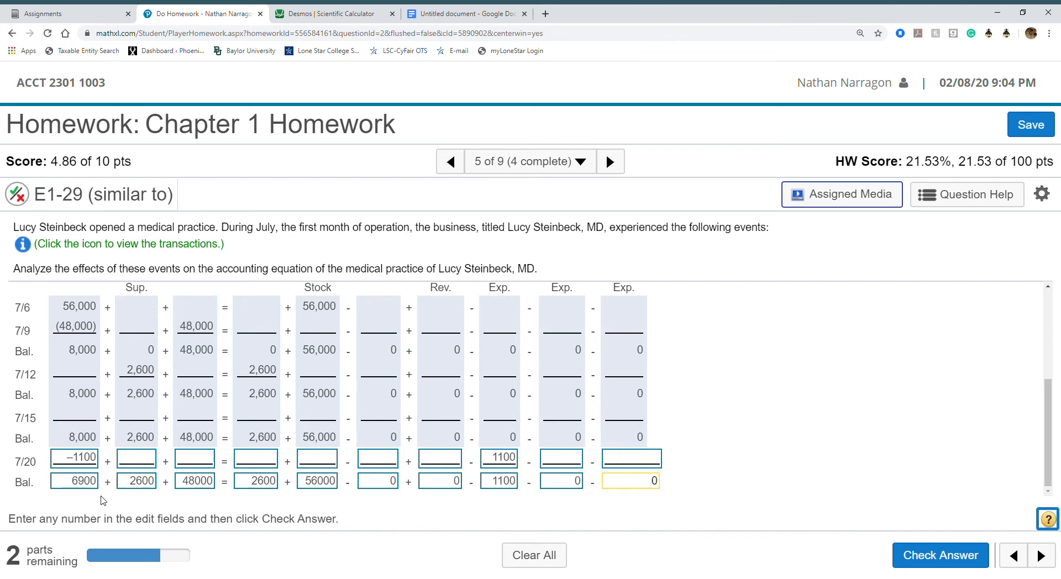
click(903, 557)
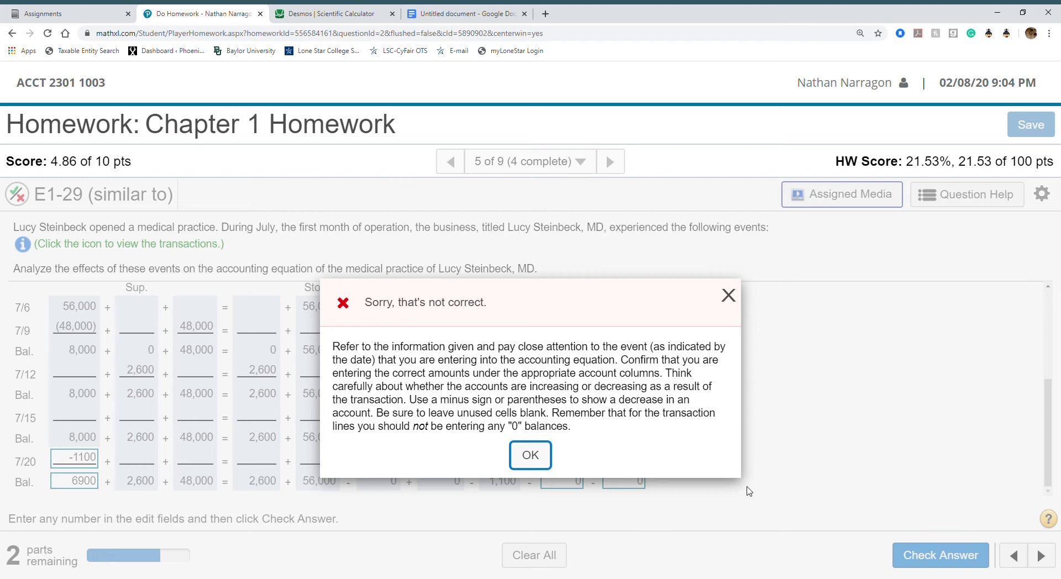
Dismiss the feedback, consult the July 20 expenses in the Google Docs reference, and enter 1600 Rent Expense and 400 Utilities Expense on the 7/20 line
click(530, 456)
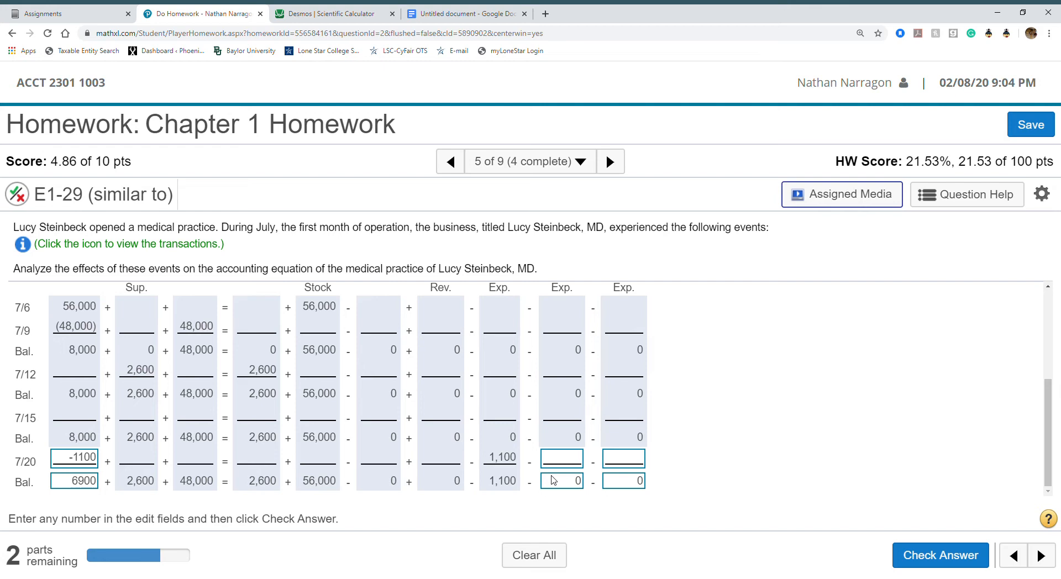
scroll(553, 480, up, 8)
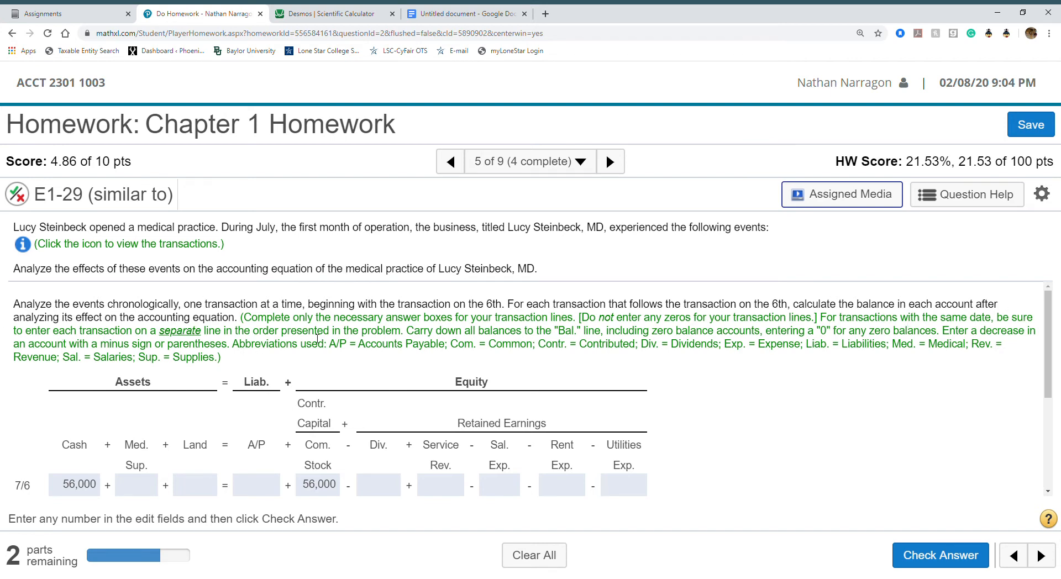
scroll(317, 338, down, 3)
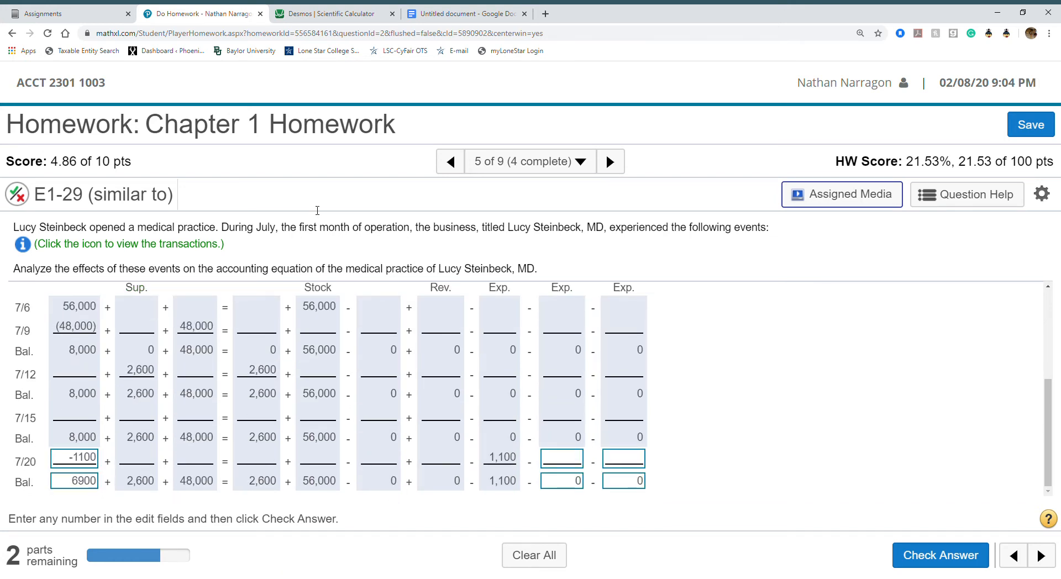
click(444, 13)
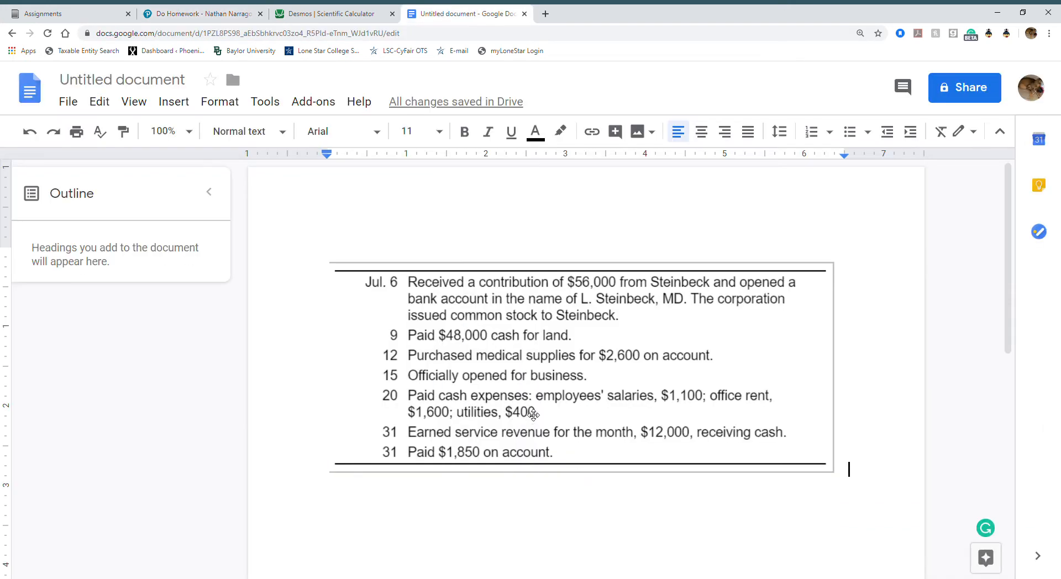
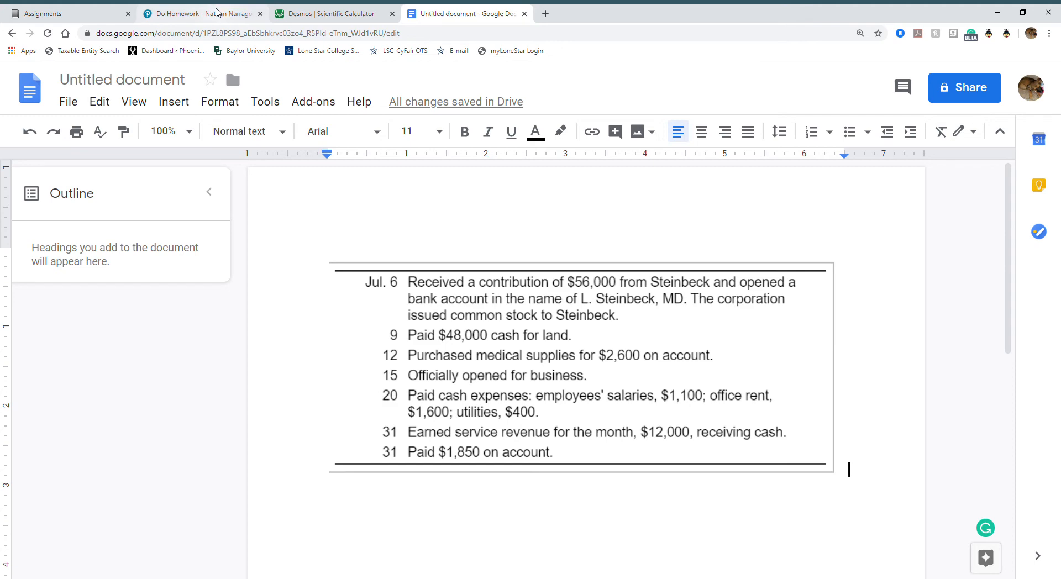
click(210, 9)
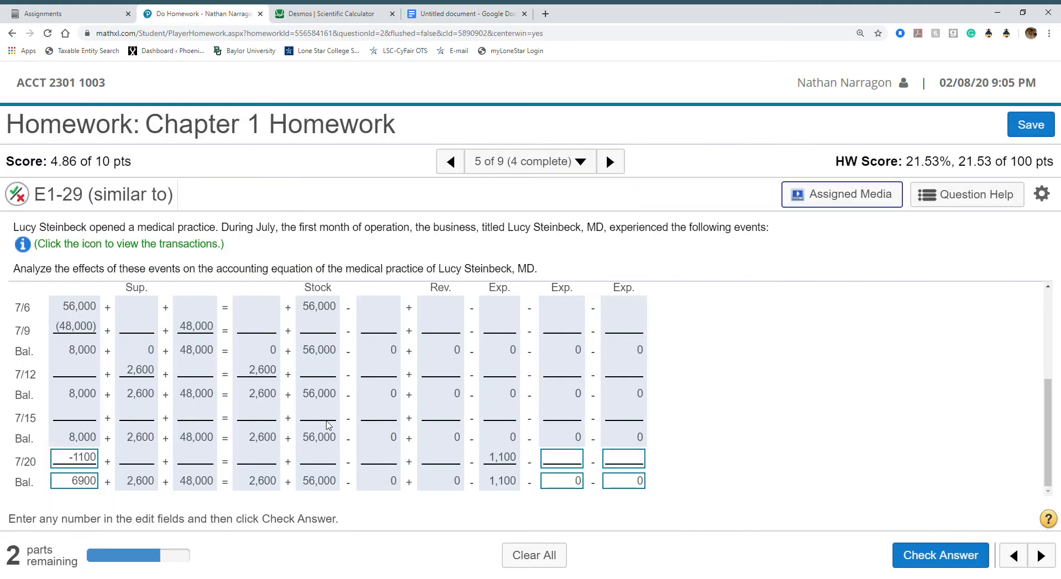
click(445, 12)
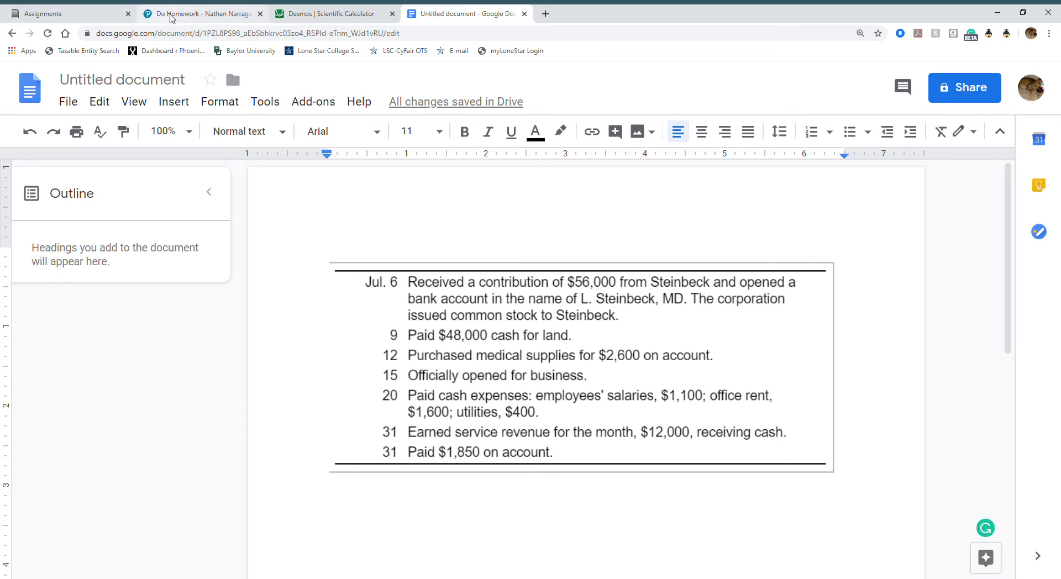
click(171, 15)
click(556, 462)
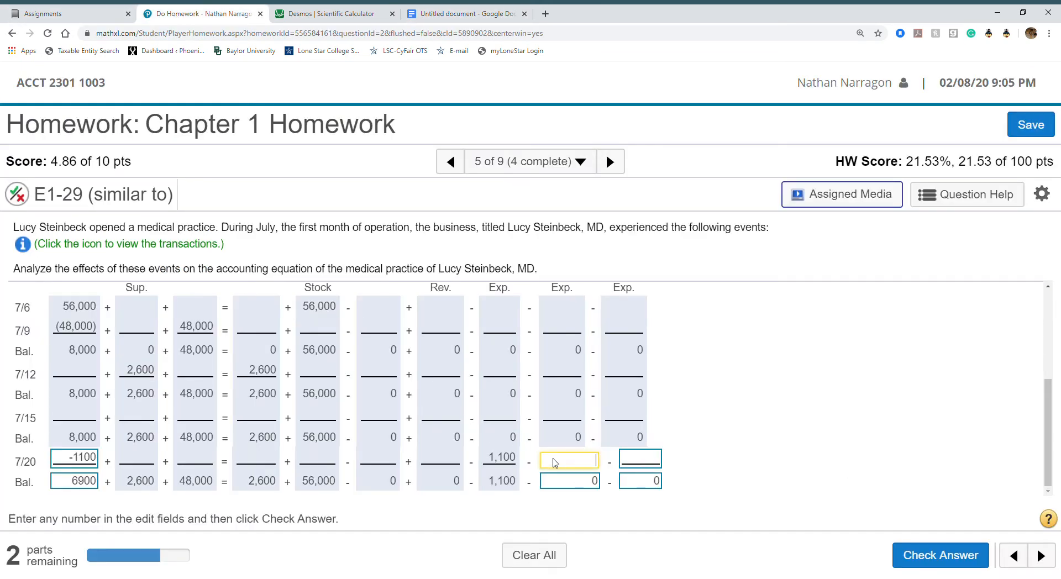
text(1600)
click(636, 460)
text(400)
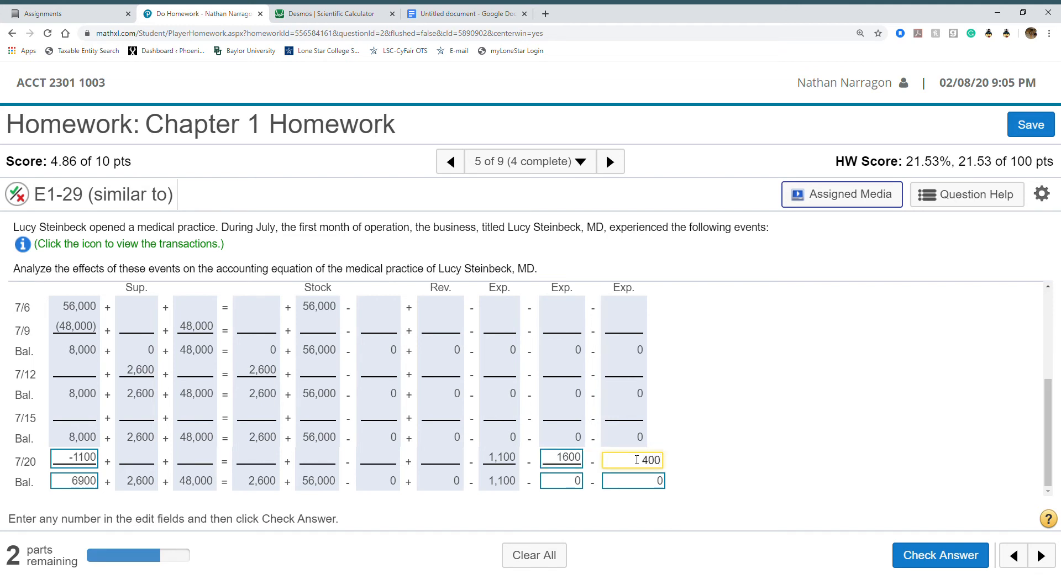
Set the balances after 7/20 to 1600 for Rent Expense and 400 for Utilities Expense
click(566, 485)
text(1600)
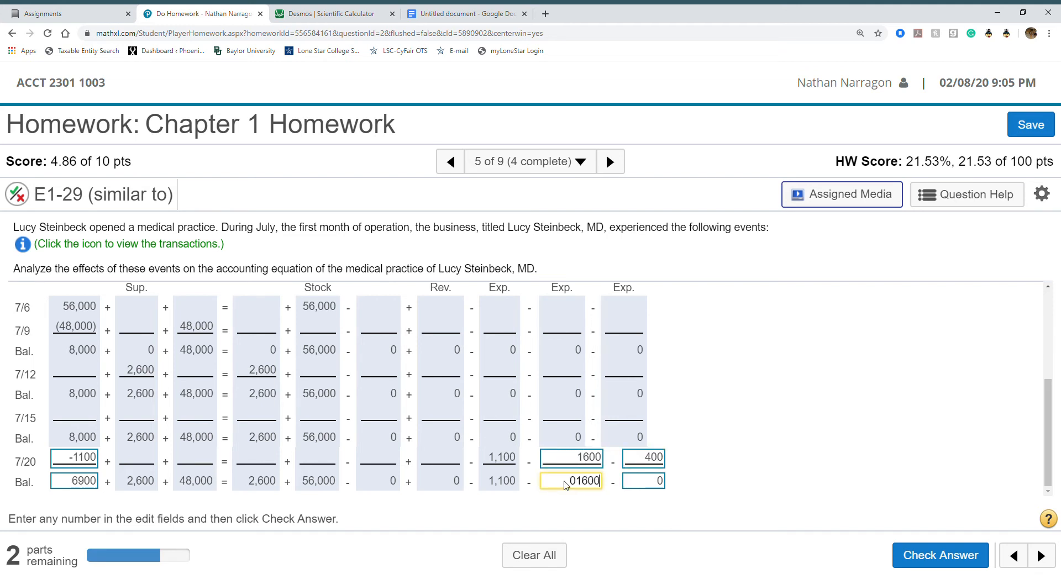
key(BackSpace)
key(BackSpace)
key(BackSpace)
key(BackSpace)
key(BackSpace)
text(1600)
key(Tab)
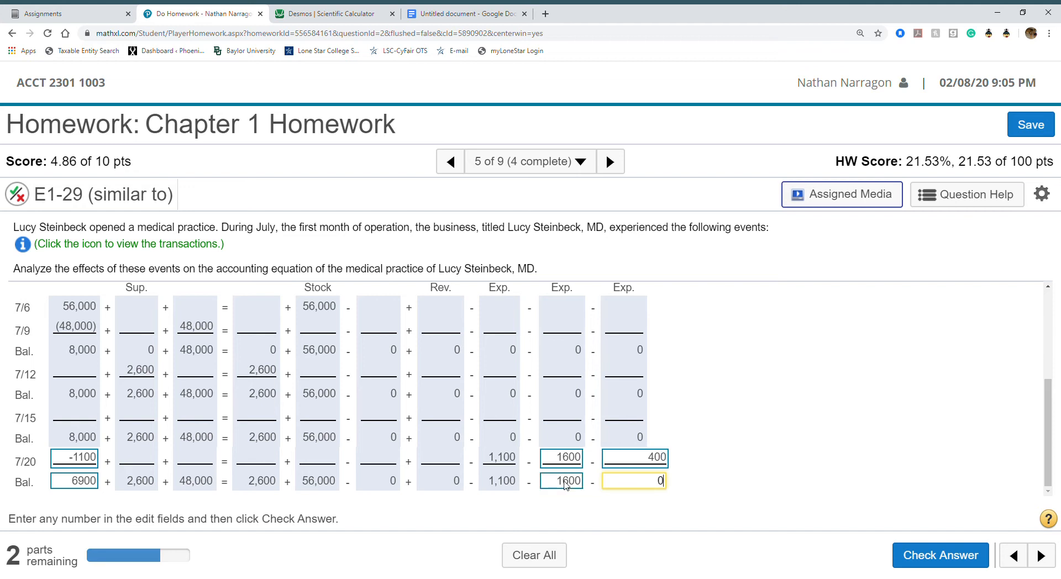
text(4)
key(BackSpace)
key(BackSpace)
text(400)
key(Tab)
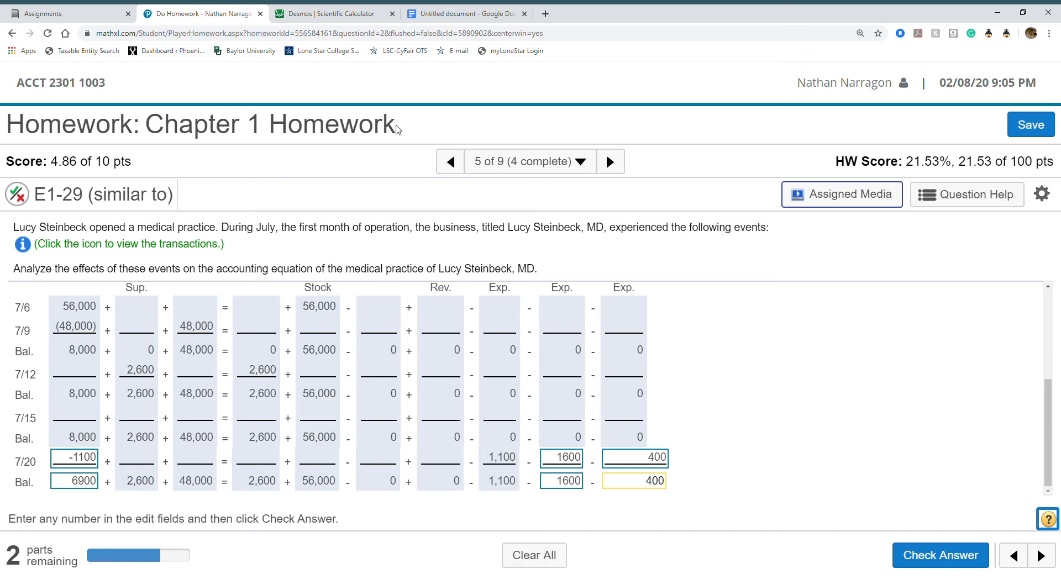
Add 1100 + 1600 + 400 in Desmos and change the homework's 7/20 Cash transaction amount to -3100
click(315, 18)
text(1100)
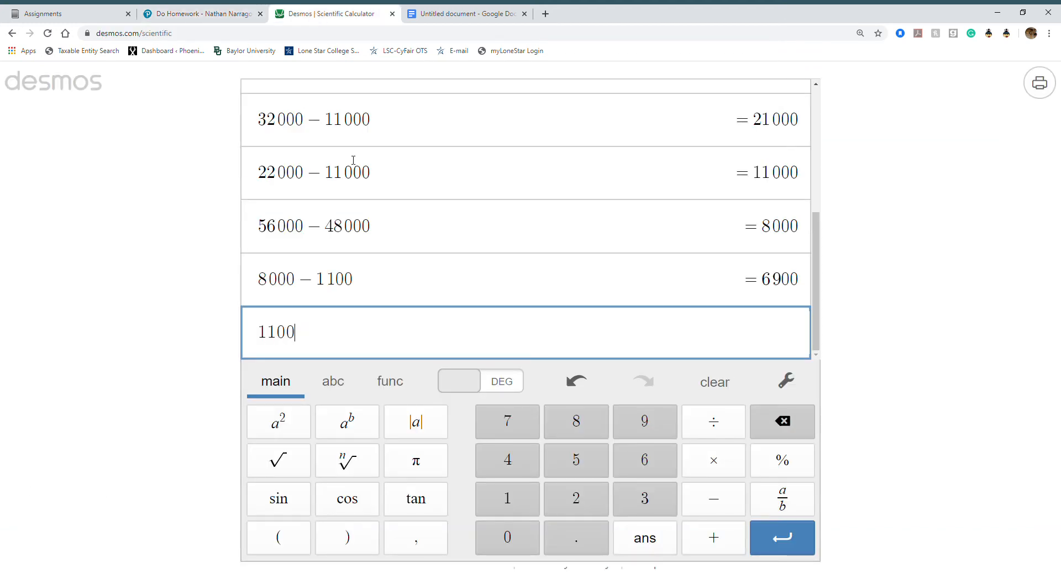
text(+16000+)
key(BackSpace)
key(BackSpace)
text(+400)
key(Return)
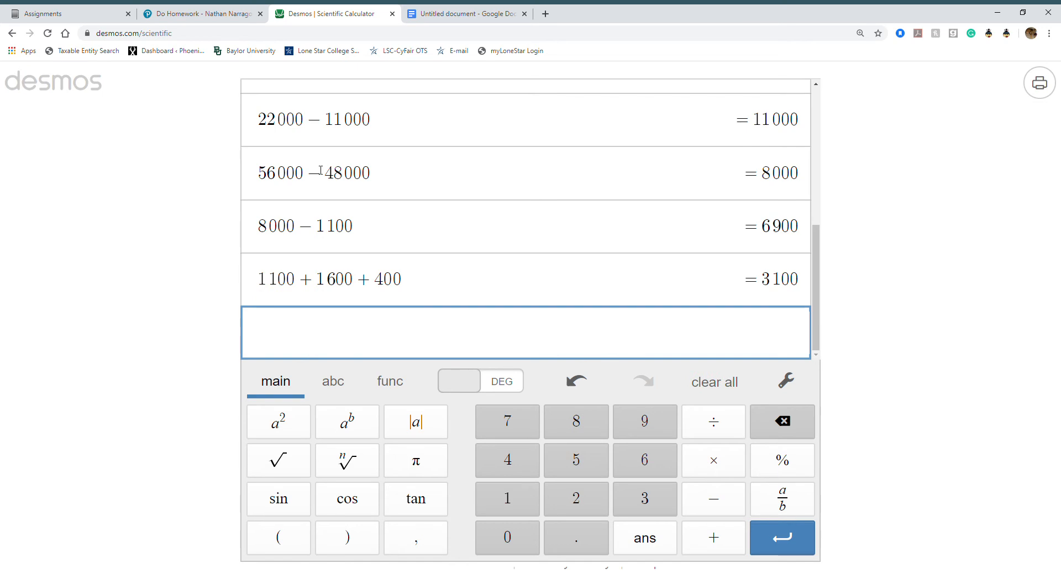
click(178, 14)
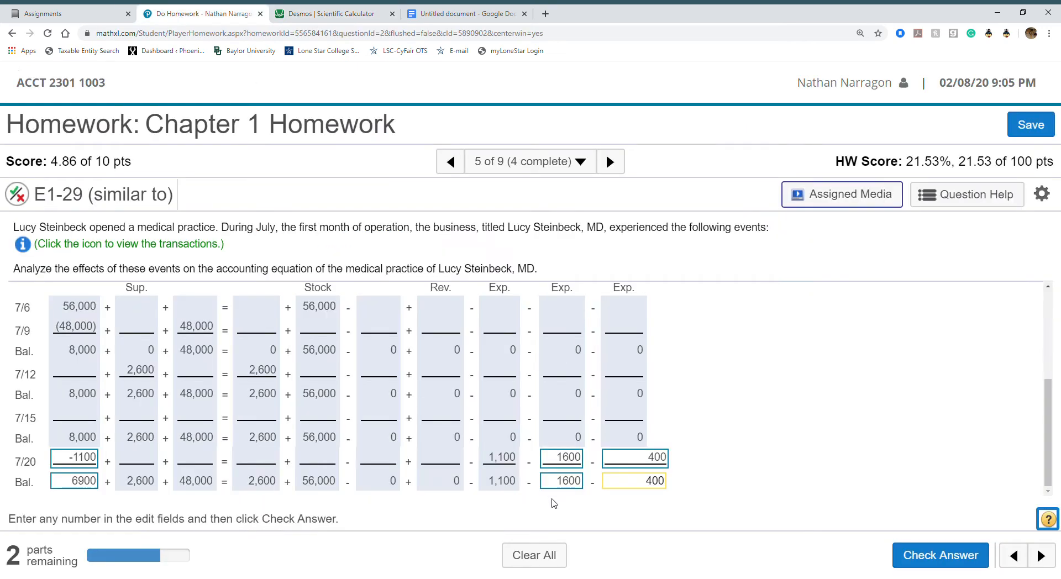
click(79, 462)
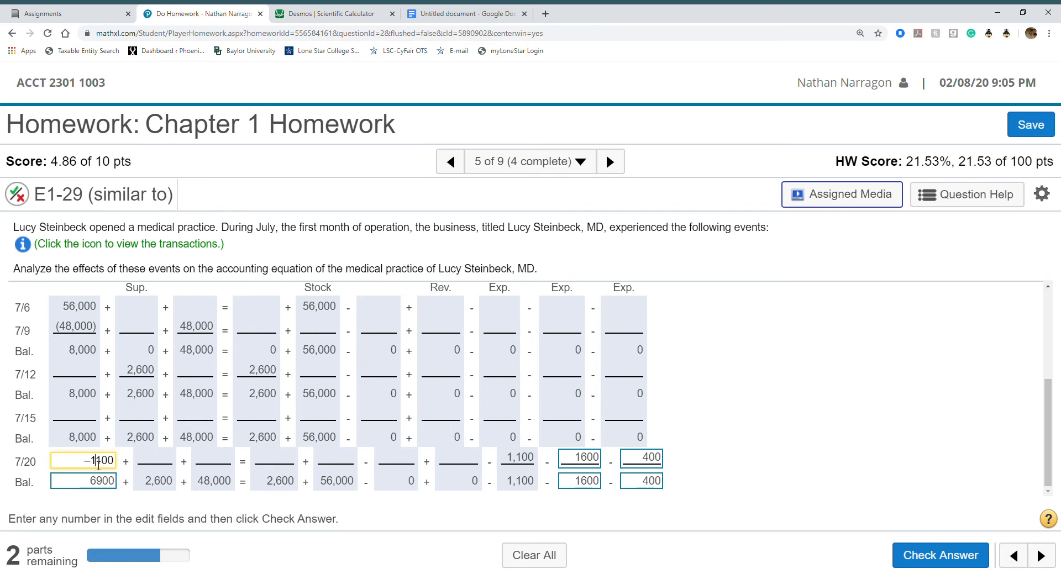
key(BackSpace)
text(3)
Calculate 8000 − 3100 in Desmos, set the homework's Cash balance after 7/20 to 4900, and check the answer
click(343, 18)
text(800)
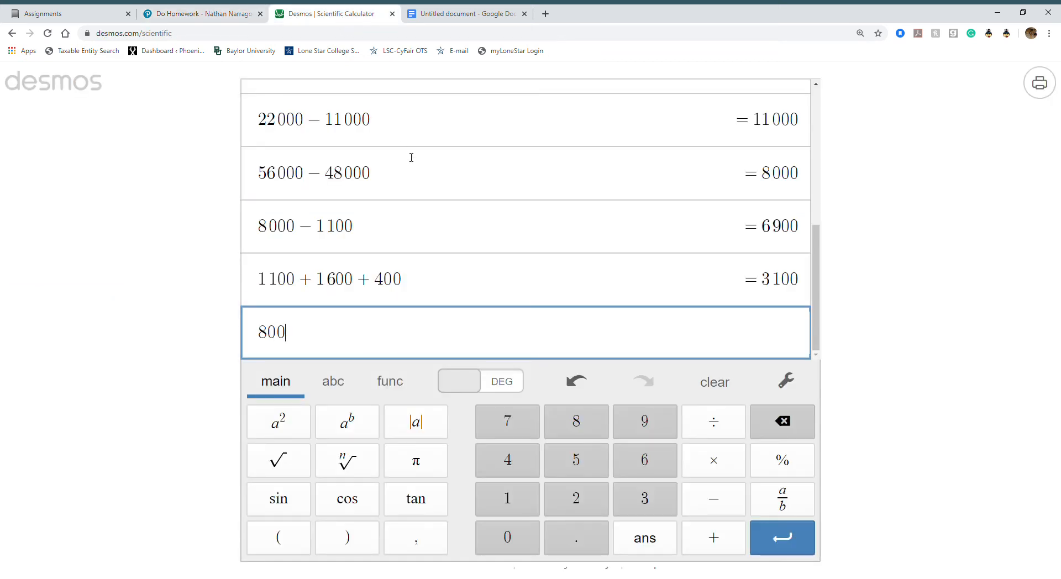
text(0-3100)
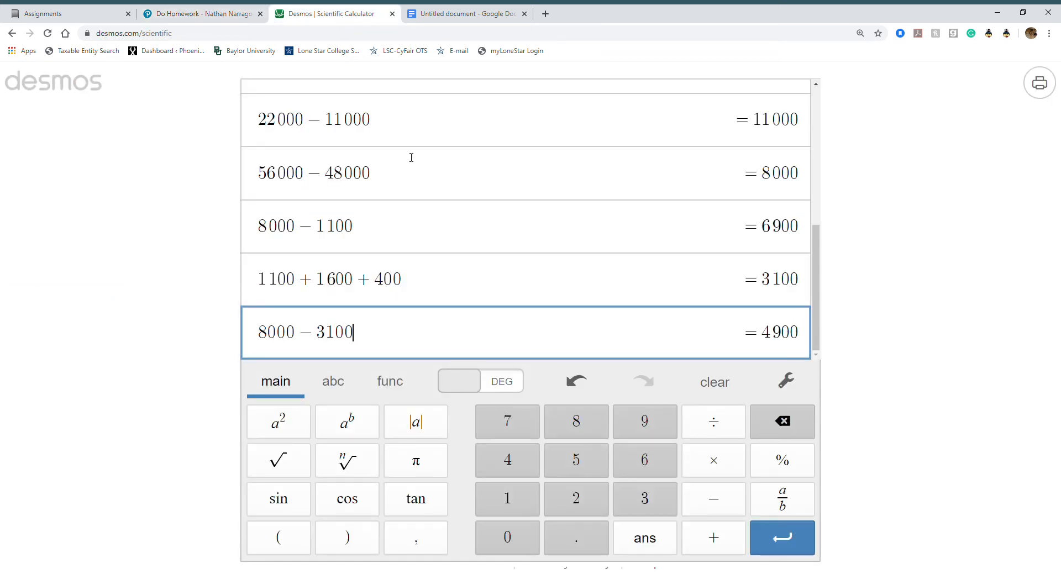
key(Return)
click(183, 14)
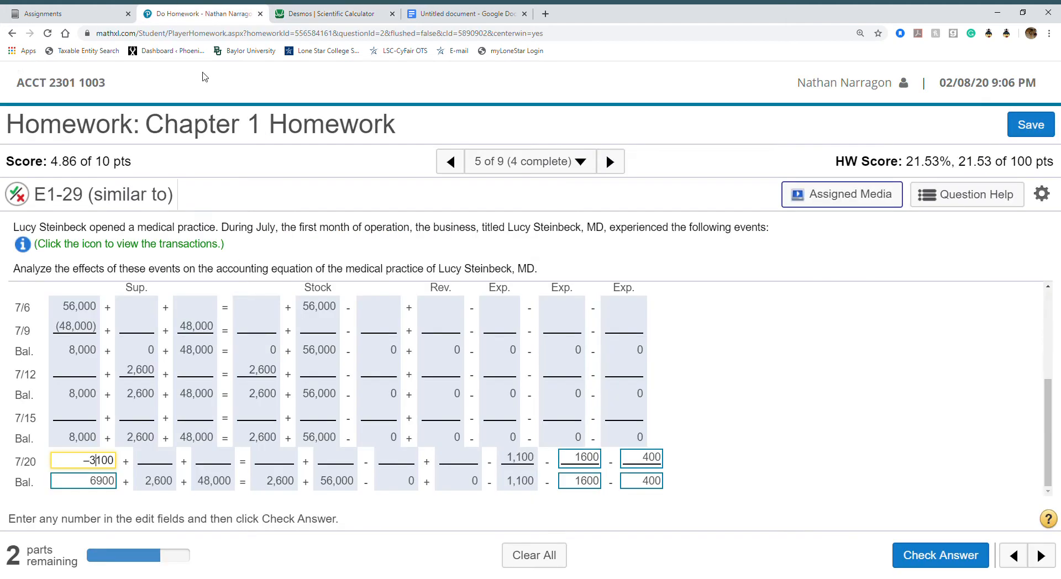
click(101, 489)
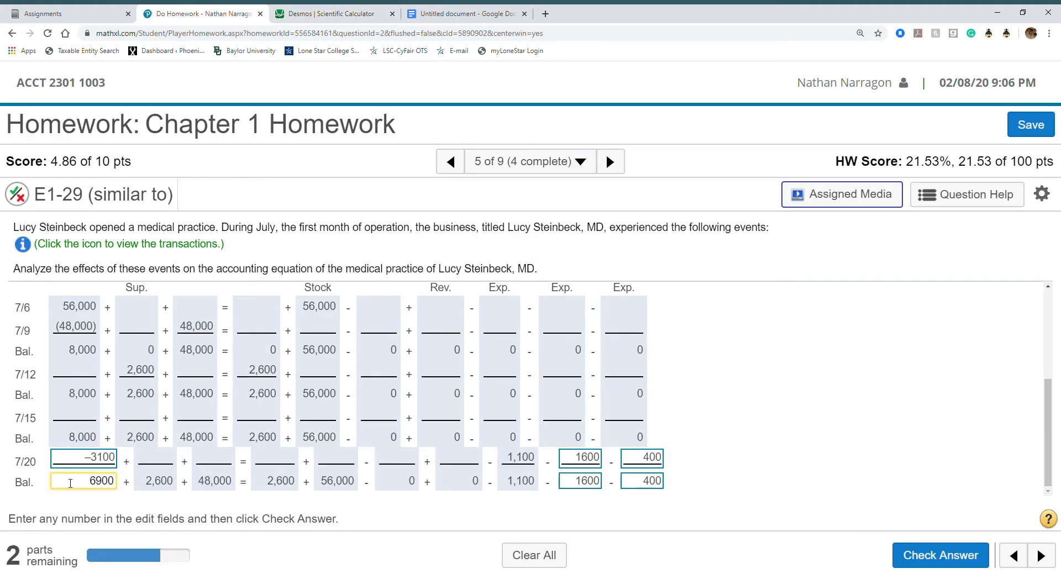
drag(70, 484, 186, 485)
text(4900)
click(942, 556)
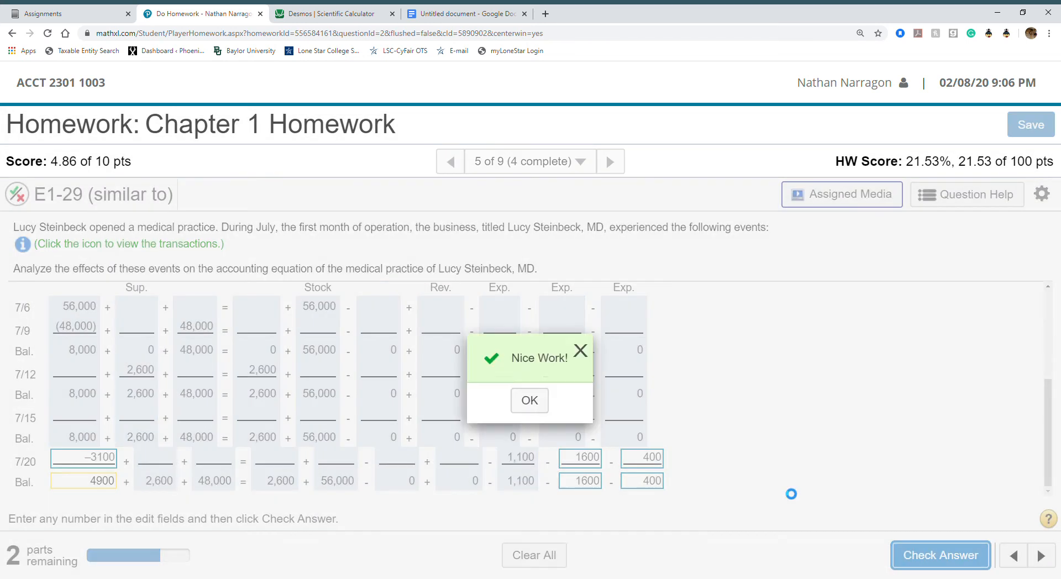
click(530, 400)
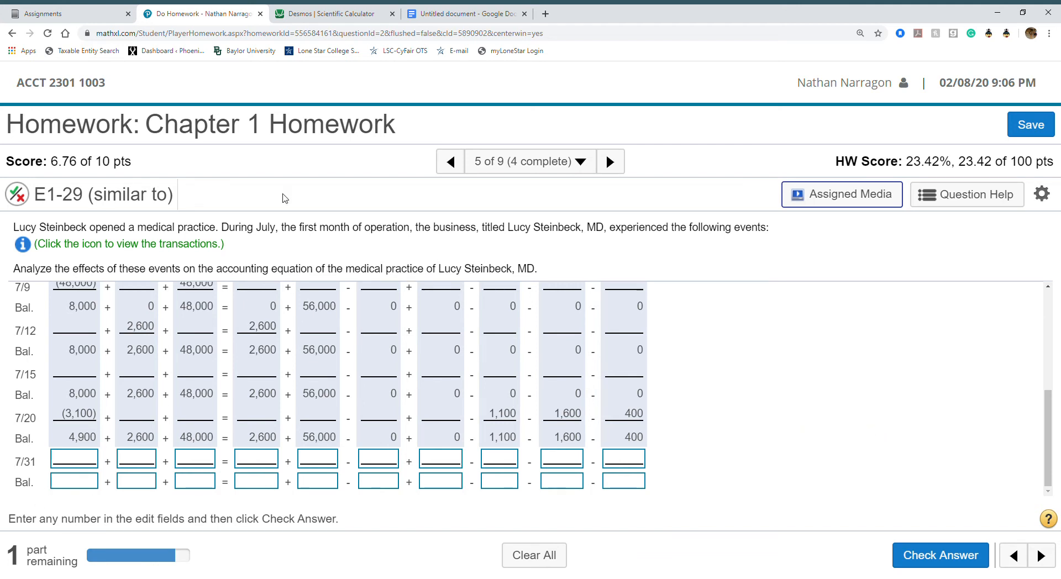
Consult the July 31 transactions in the Google Docs reference and enter 12000 for Service Revenue and 12000 for Cash on the homework's 7/31 line
click(462, 13)
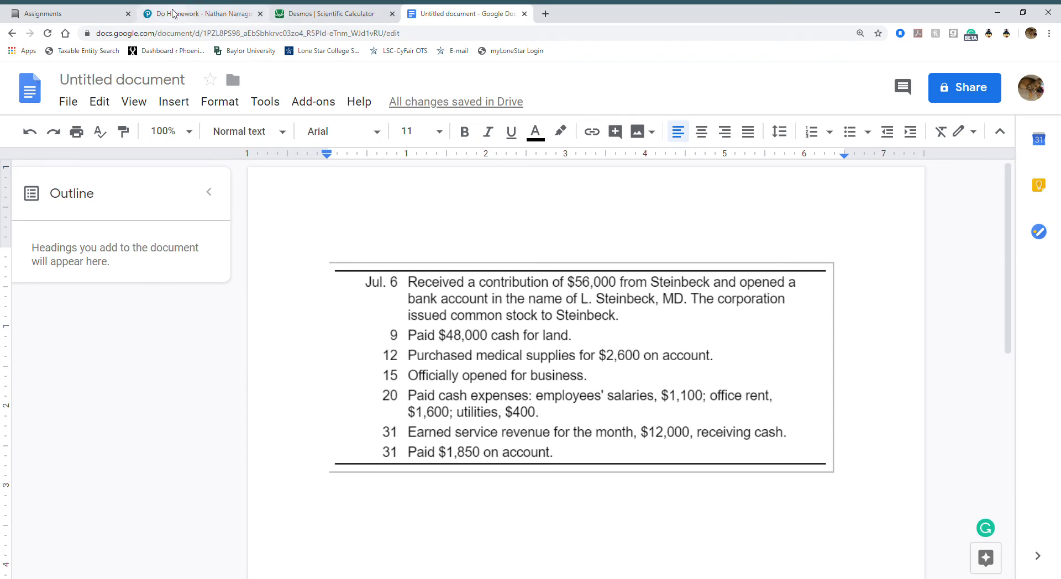
click(112, 18)
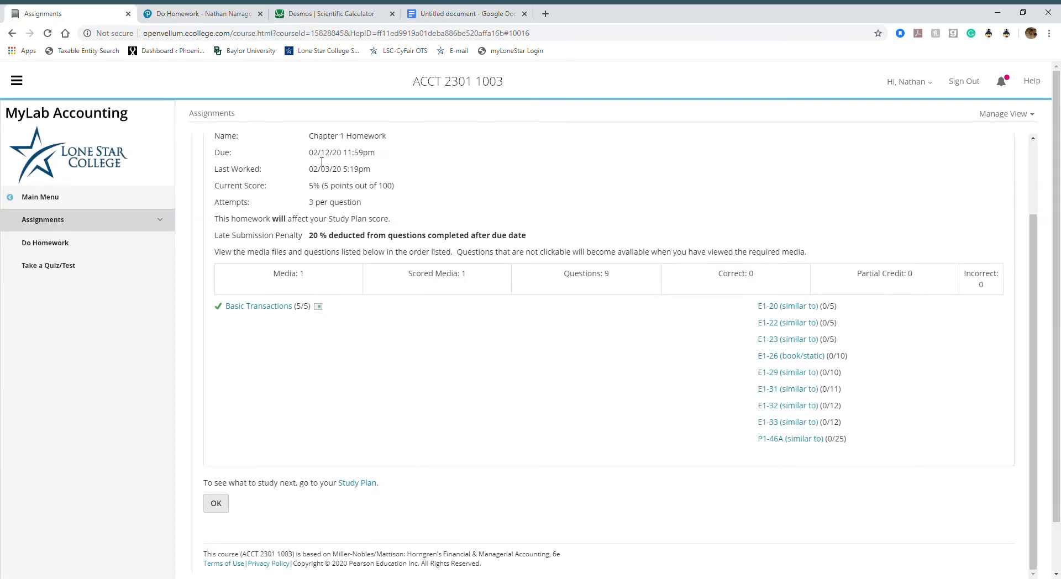
click(207, 17)
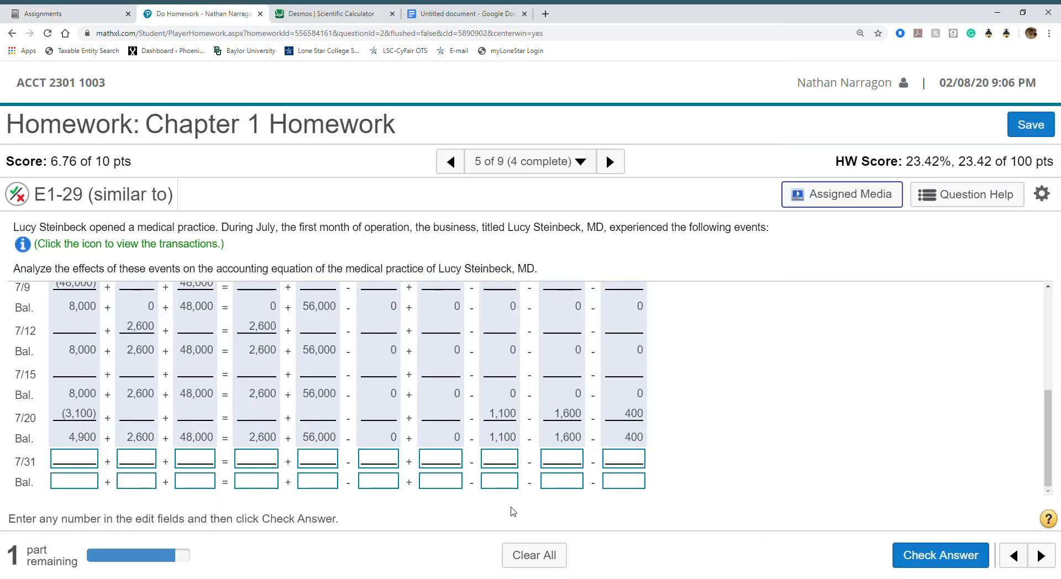
scroll(504, 477, up, 2)
scroll(469, 467, down, 2)
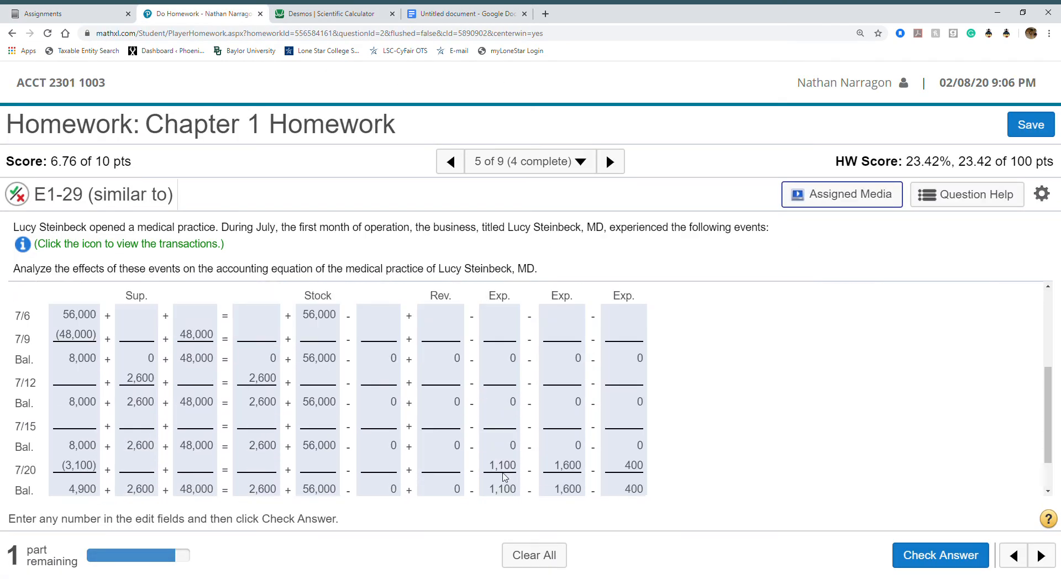
click(438, 460)
text(12000)
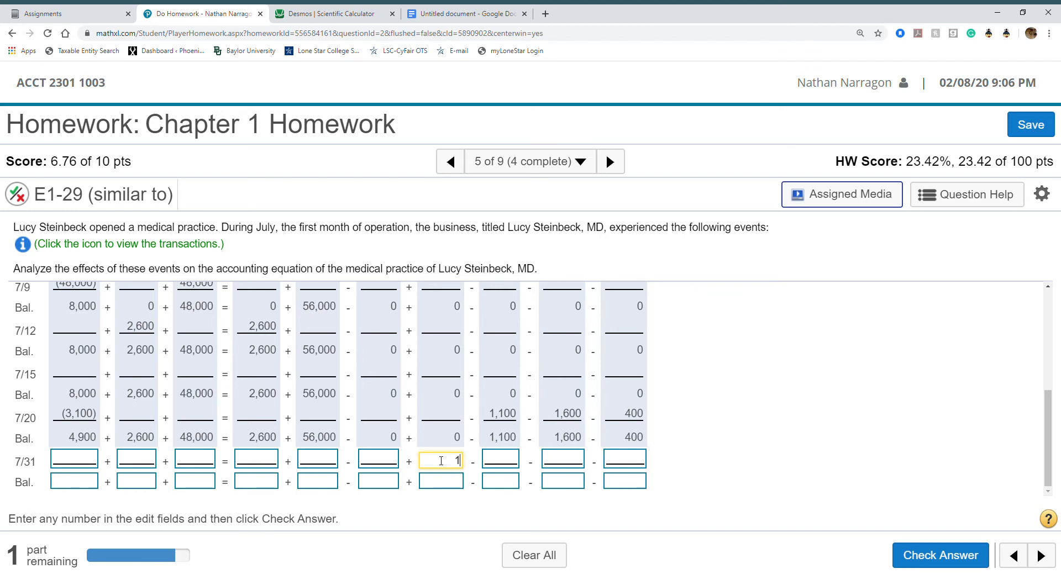
click(95, 461)
text(12)
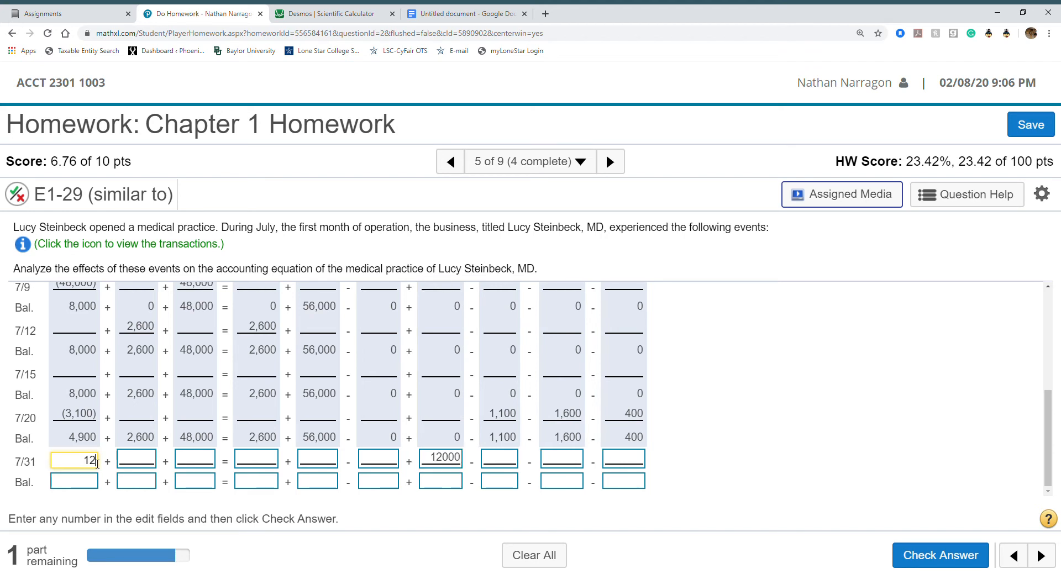
text(000)
Fill the balances after 7/31 with Cash 16900, Medical Supplies 2600, Land 48000 and Accounts Payable 2600
click(76, 487)
text(16900)
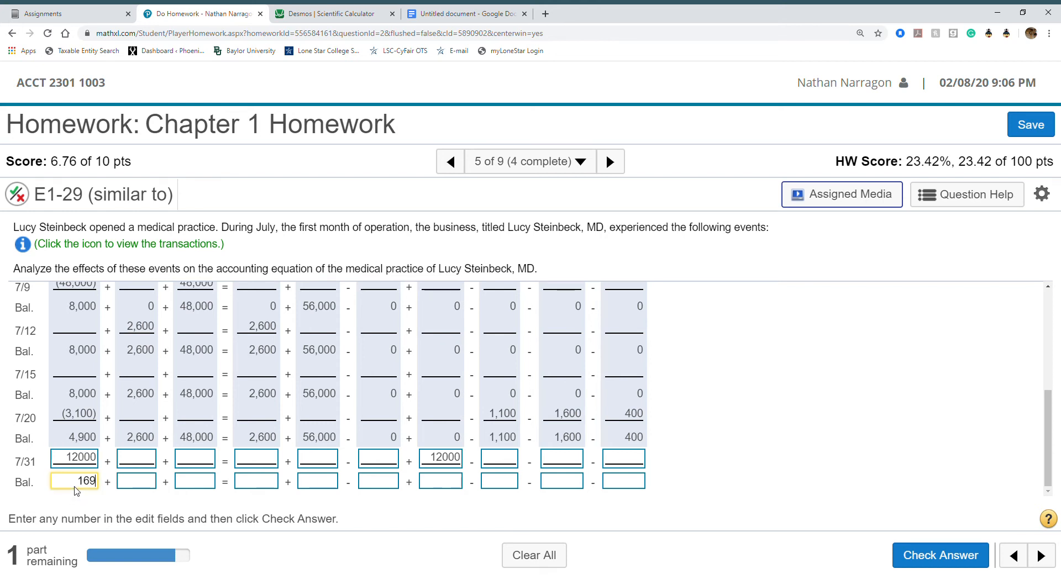
click(138, 483)
text(2600)
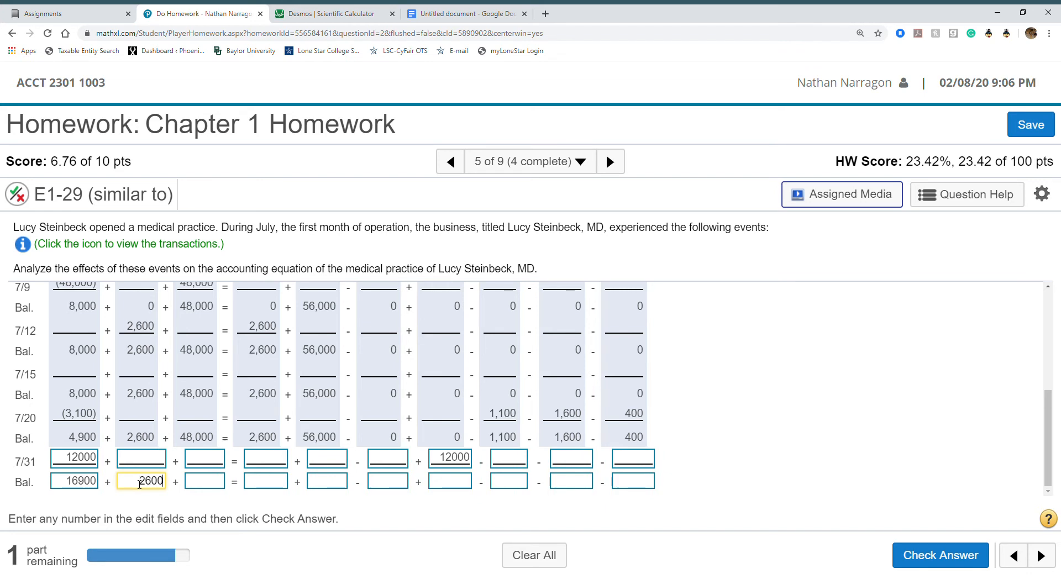
key(Tab)
text(48000)
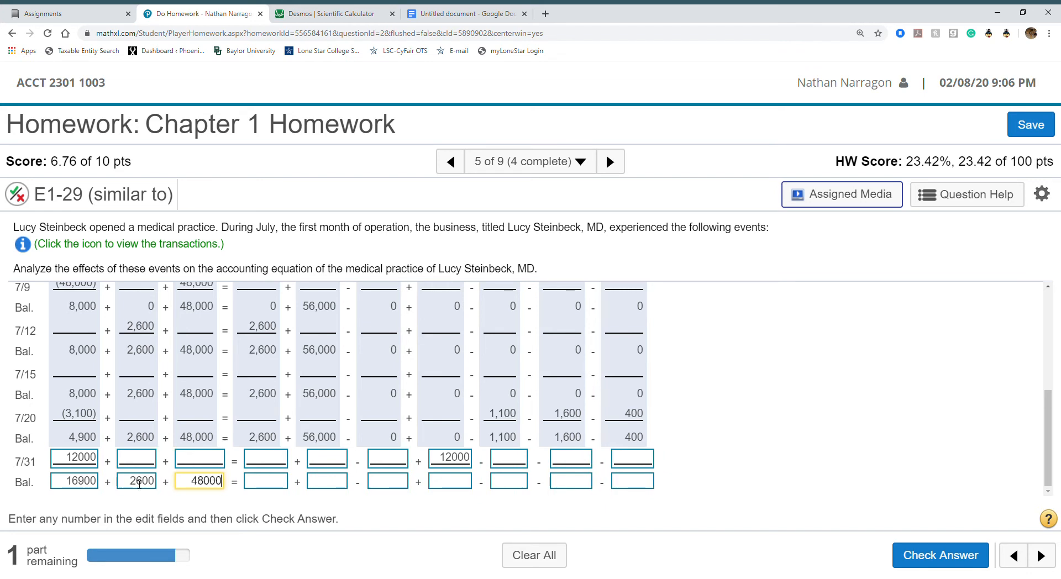
key(Tab)
text(2600)
key(Tab)
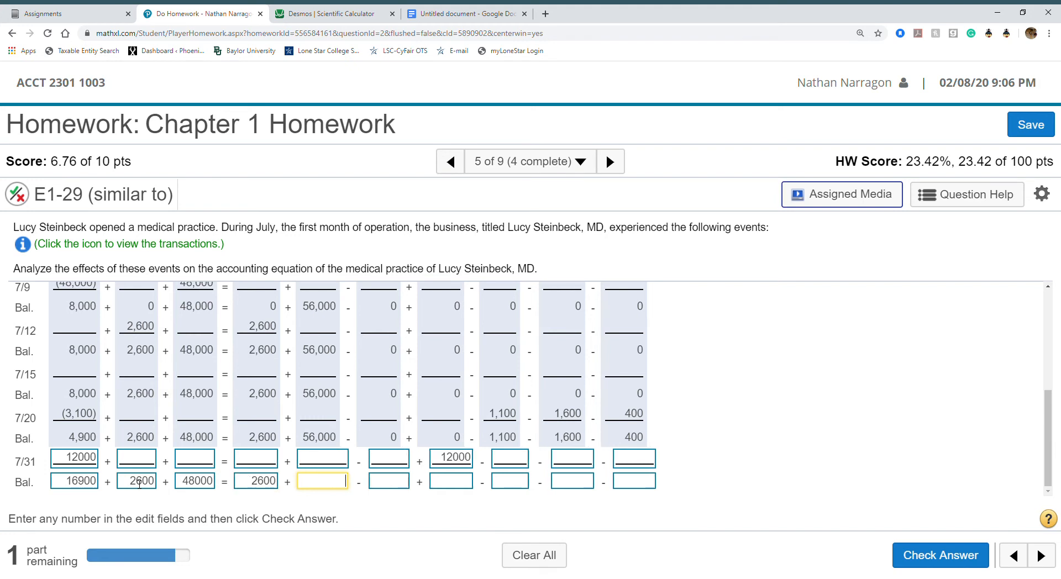
Fill the open balance row with 56000 for Common Stock, 0 for Dividends and 12000 for Service Revenue
text(56000)
key(Tab)
key(Tab)
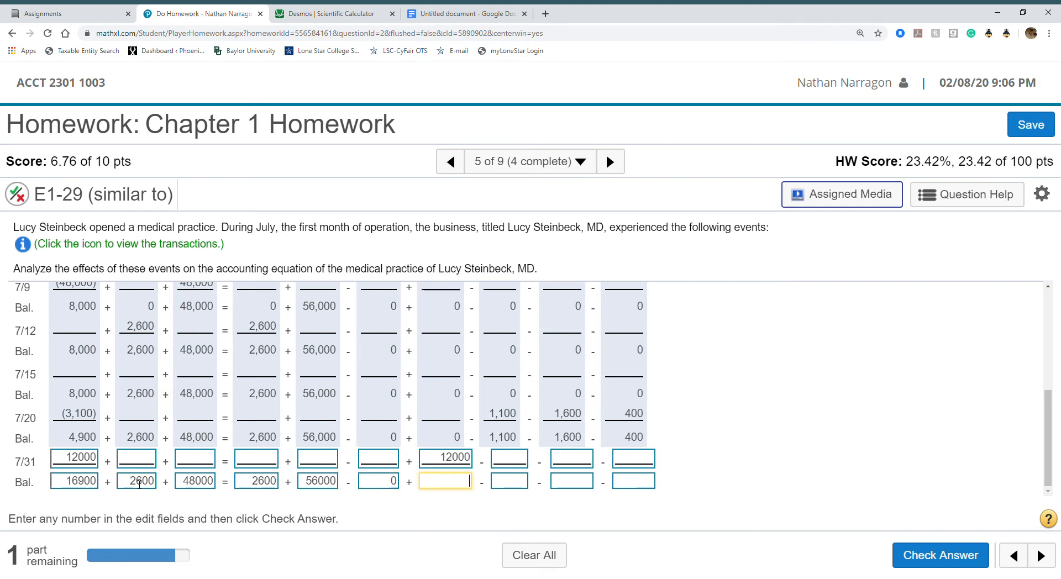
text(12000)
key(Tab)
Enter 1100 for Salaries, 1600 for Rent and 400 for Utilities Expense in the balance row, and check the answer
text(1)
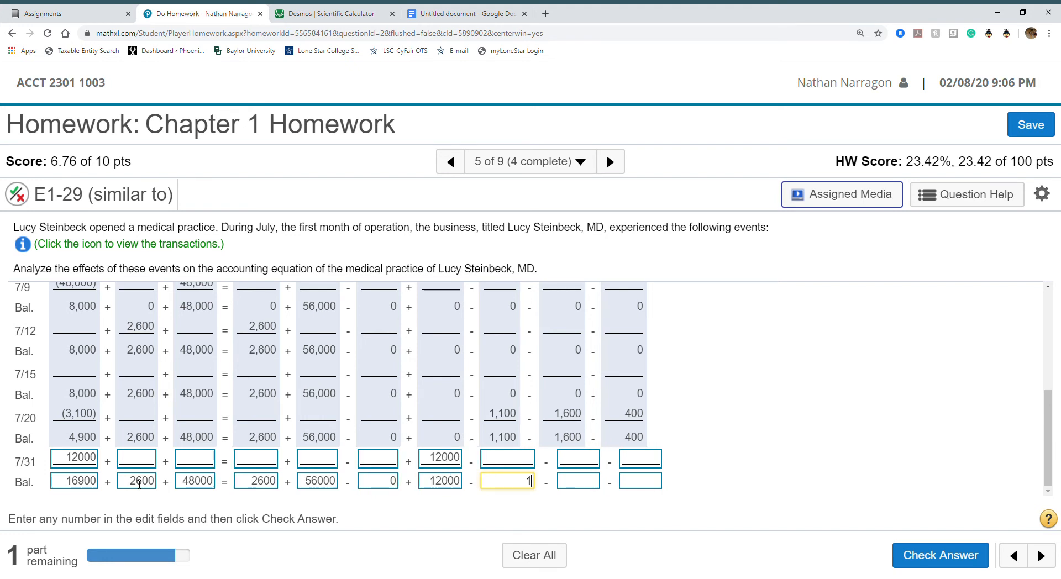
text(100)
key(Tab)
text(1600)
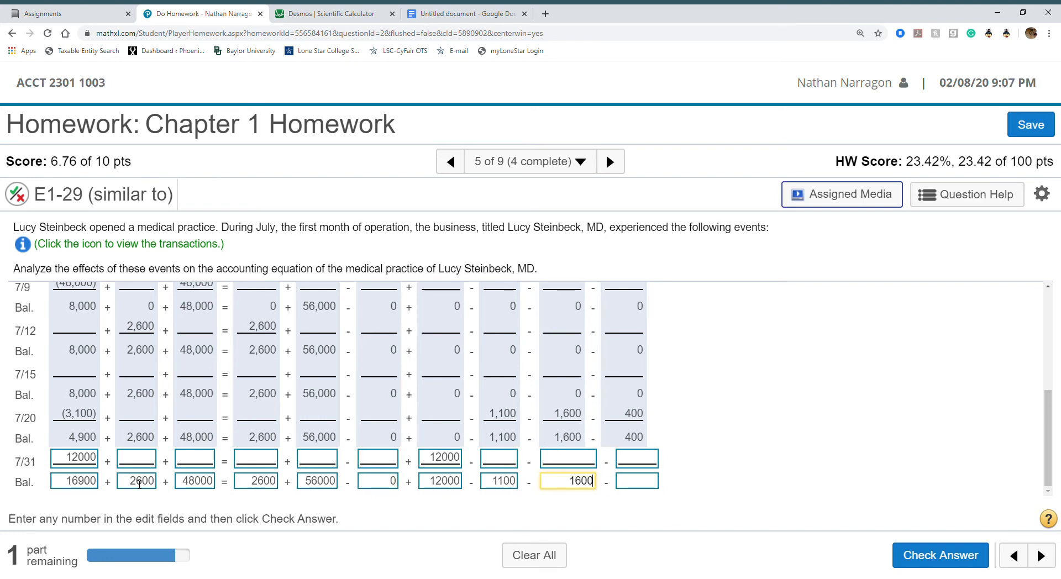
key(Tab)
text(400)
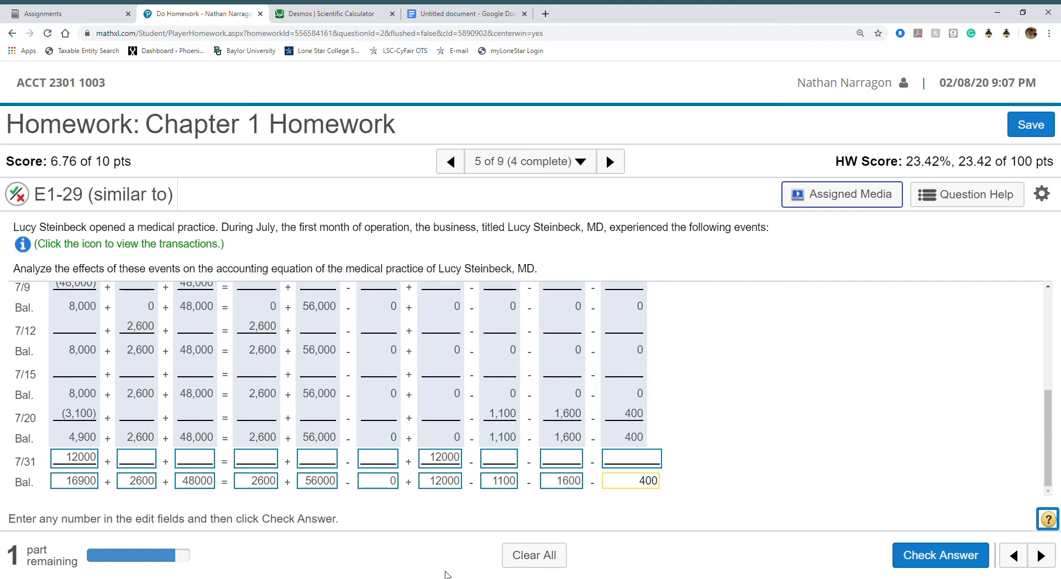
click(940, 555)
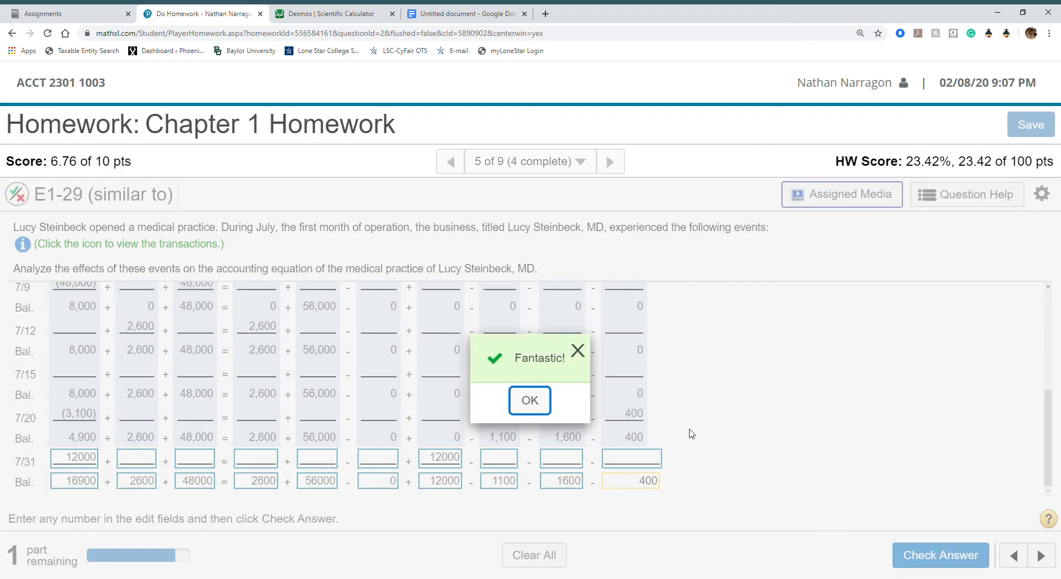
click(539, 405)
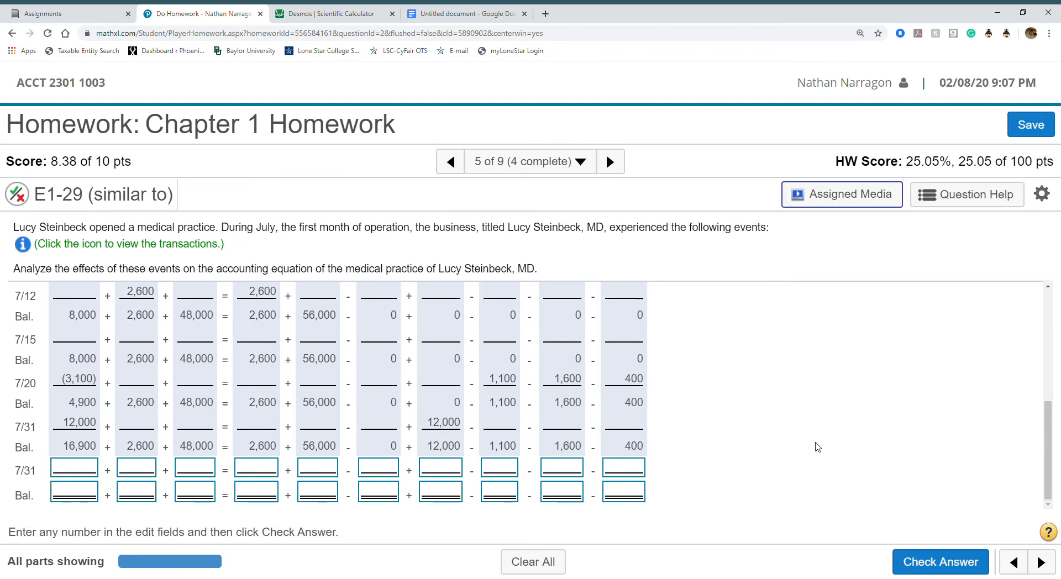
Consult the final July 31 transaction in the Google Docs document and enter −1850 under Cash and A/P in the last 7/31 row
click(485, 15)
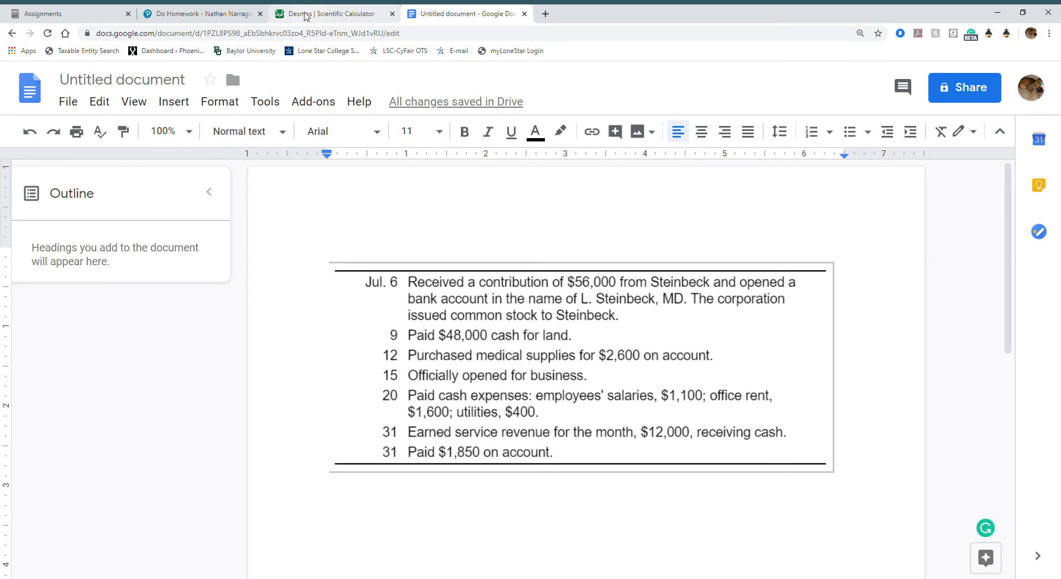
click(174, 14)
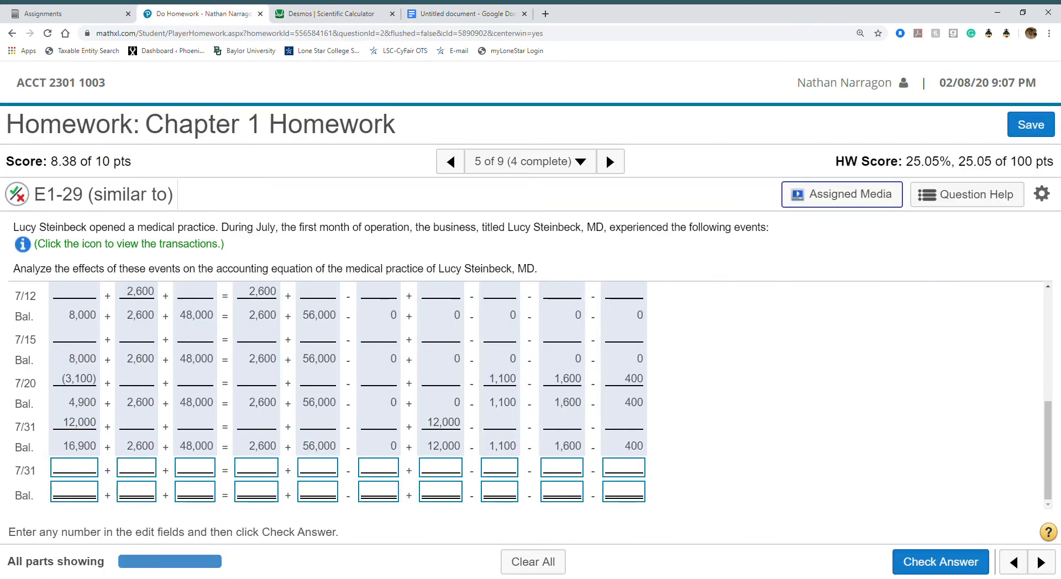
click(453, 16)
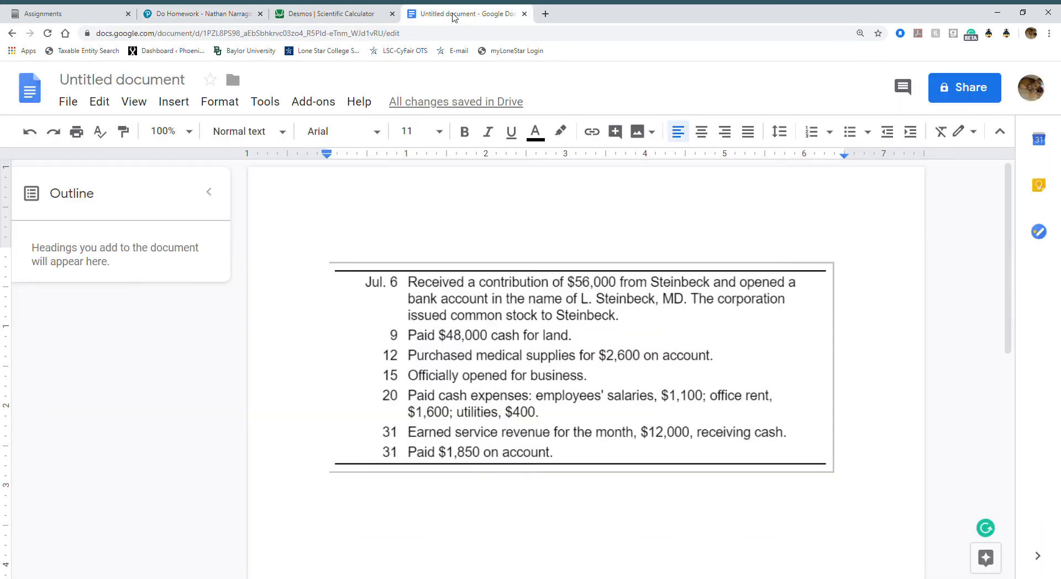
click(205, 13)
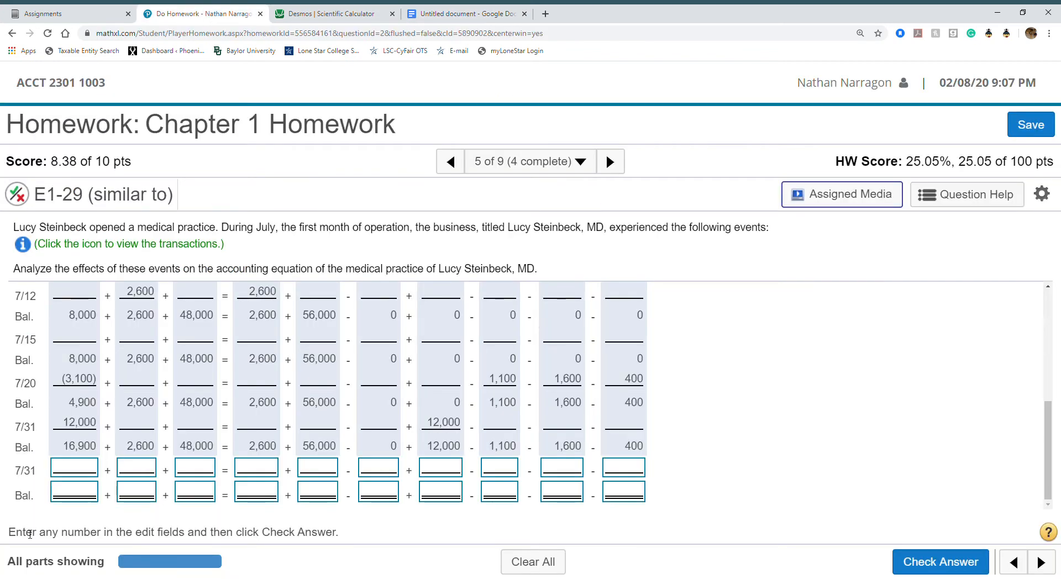
click(80, 469)
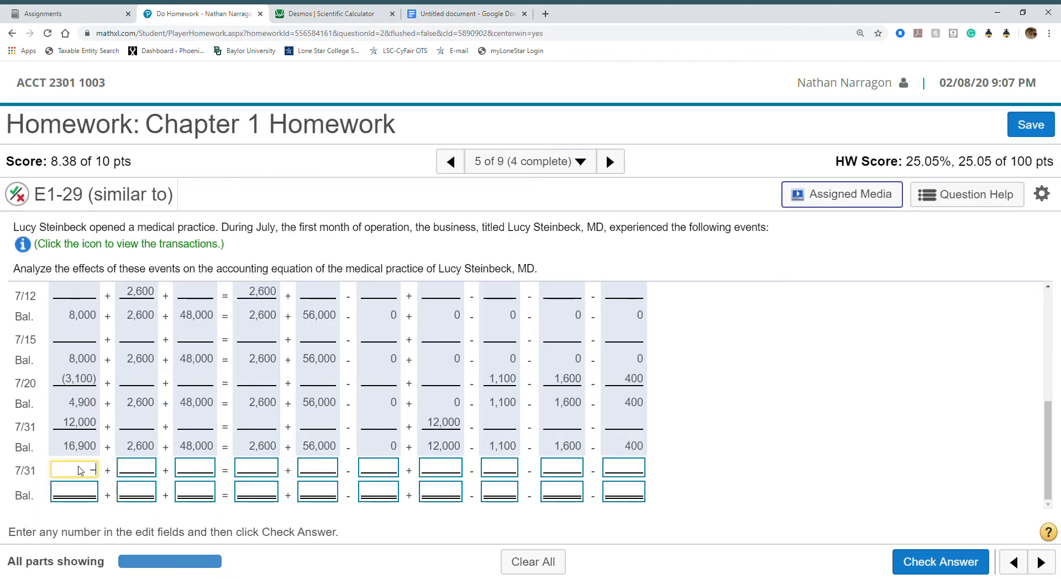
text(-1850)
scroll(312, 342, up, 3)
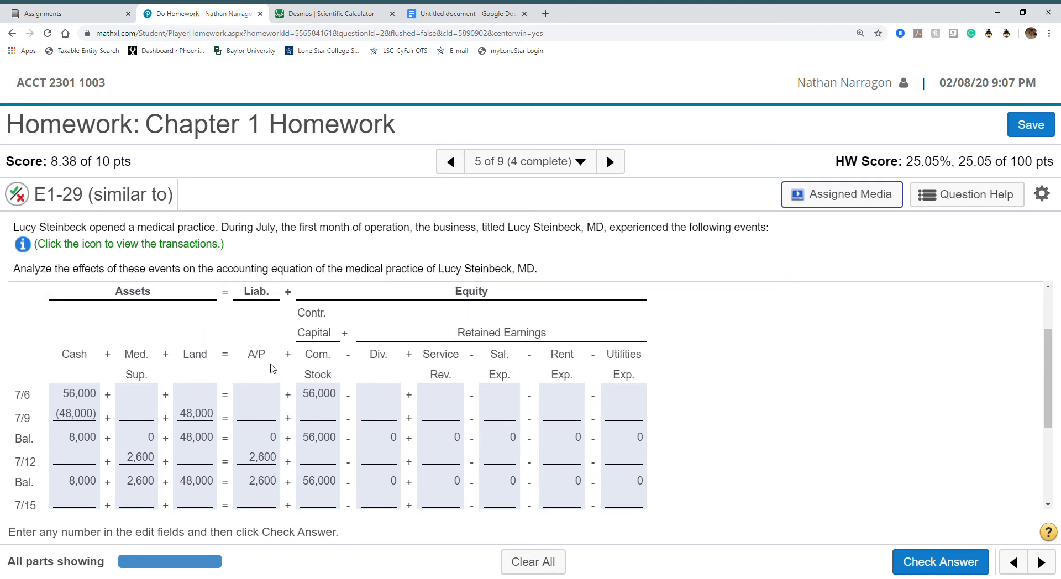
scroll(248, 419, down, 3)
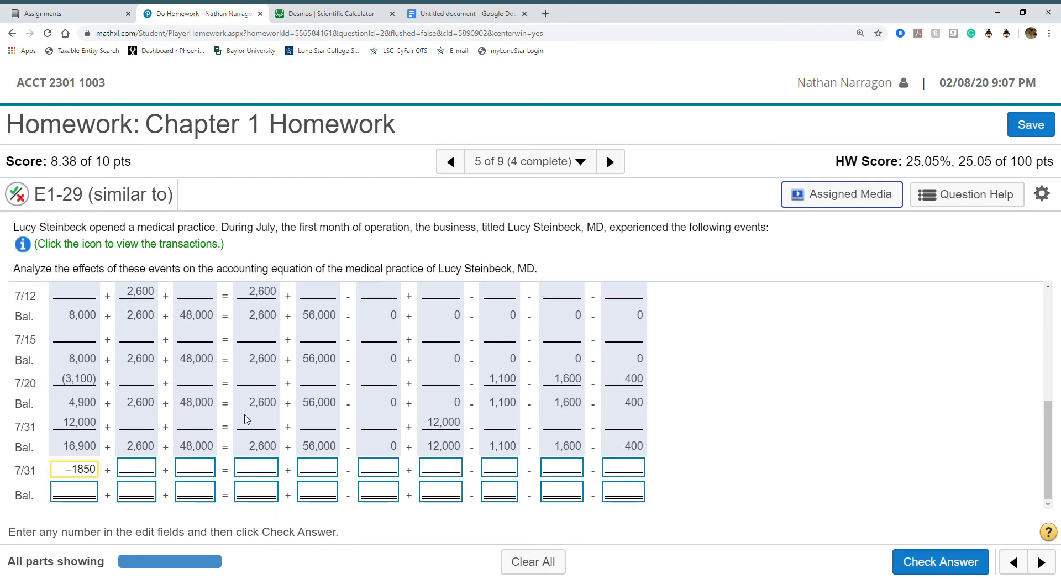
click(247, 473)
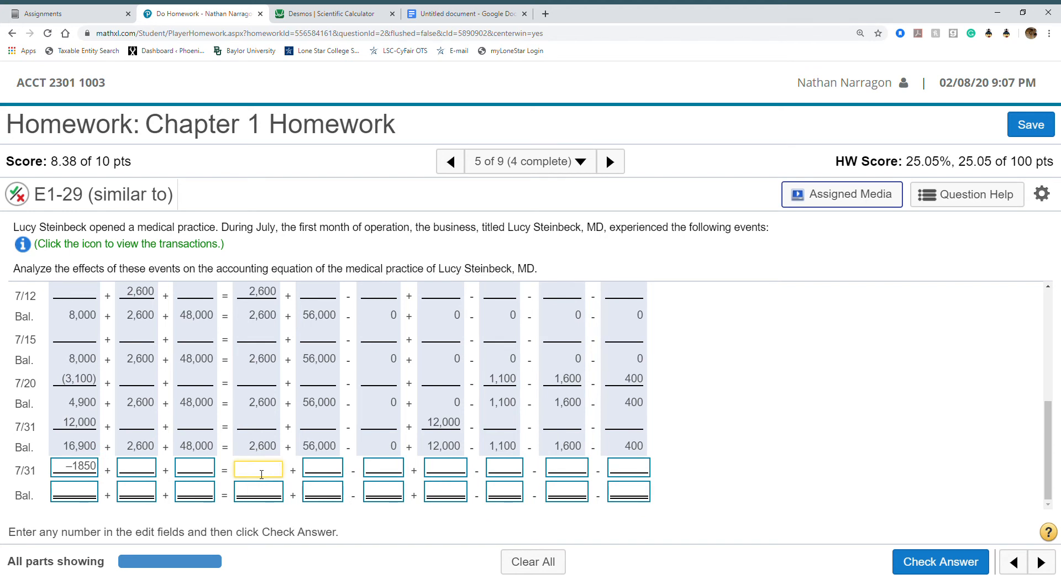
text(-1850)
Switch to the Desmos calculator and calculate 16900 − 1850 for the final Cash balance
click(82, 489)
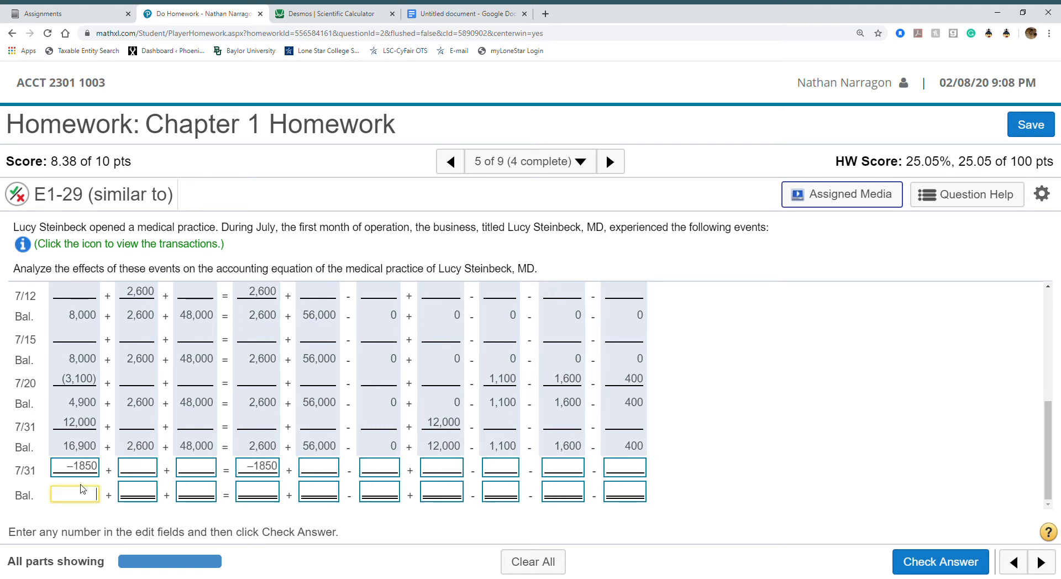
click(361, 16)
text(16900-18)
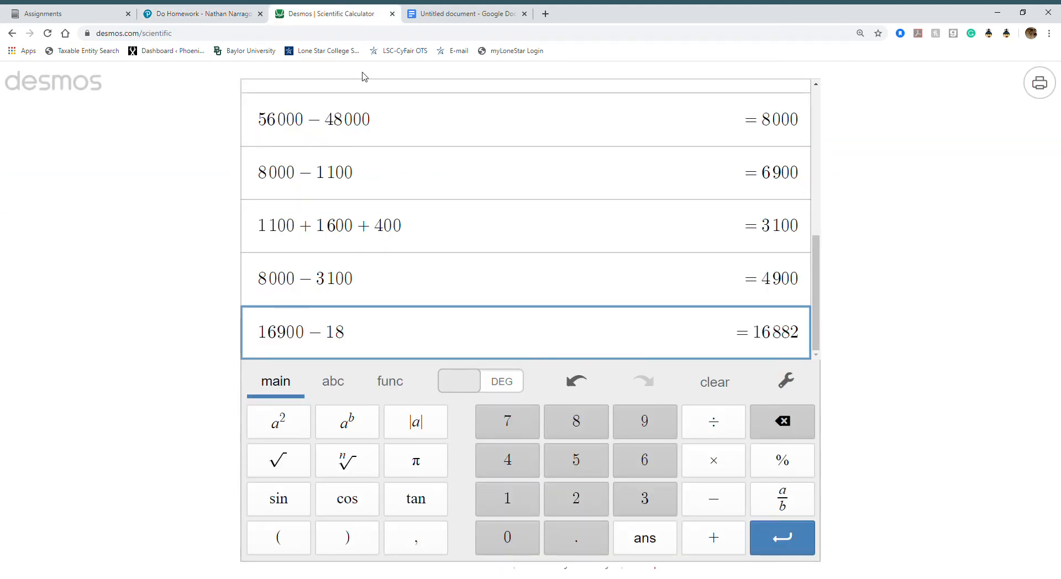
text(50)
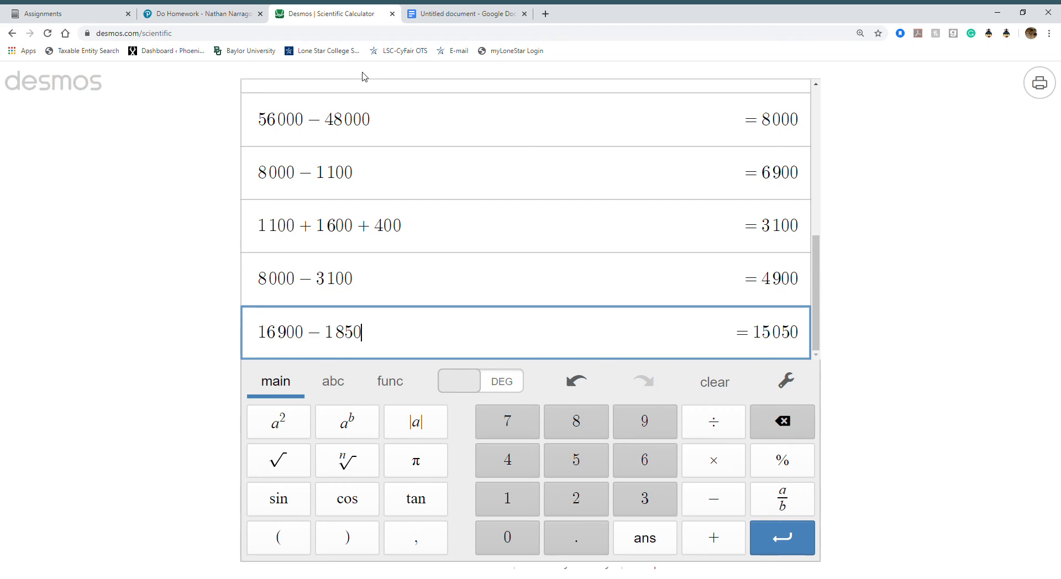
Return to the homework and enter 15050 as the final Cash balance
click(164, 11)
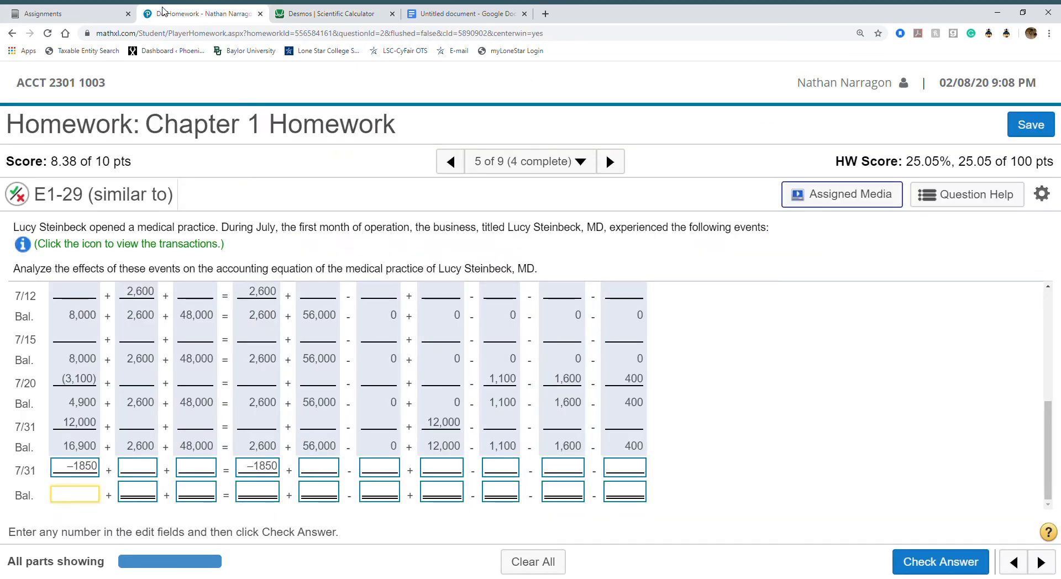
click(319, 13)
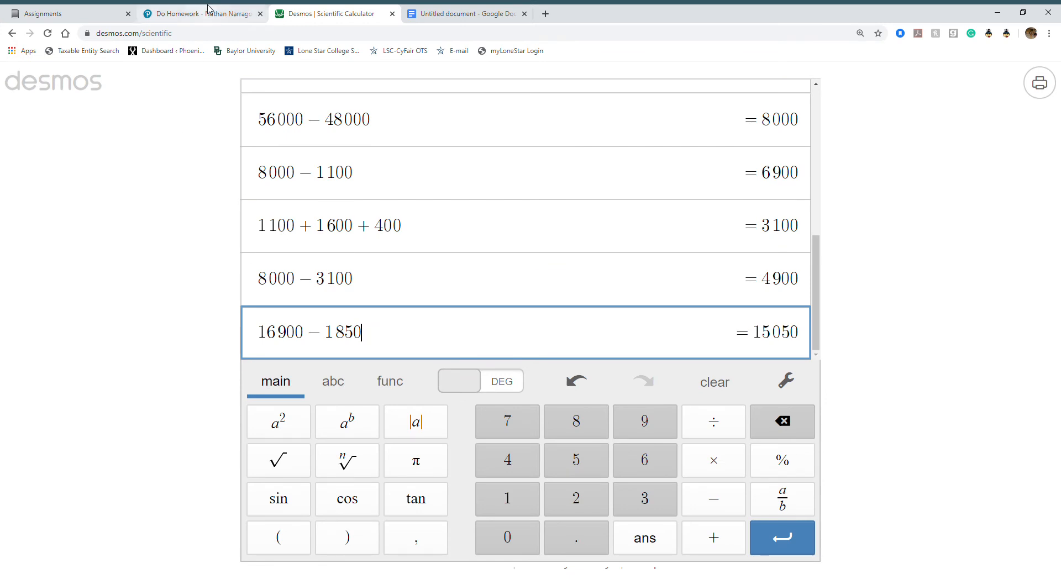
click(188, 13)
click(90, 506)
text(15)
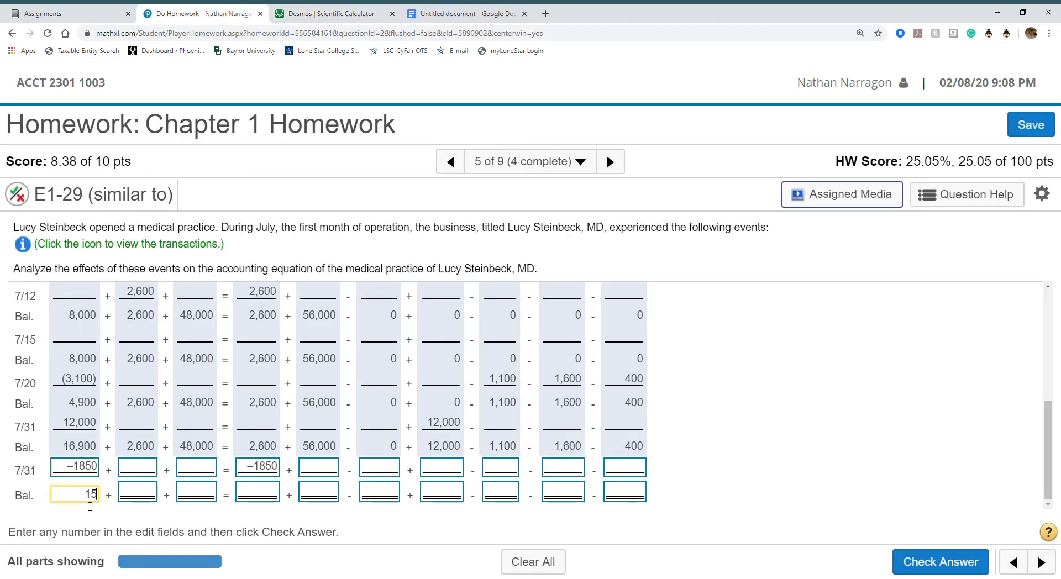
text(050)
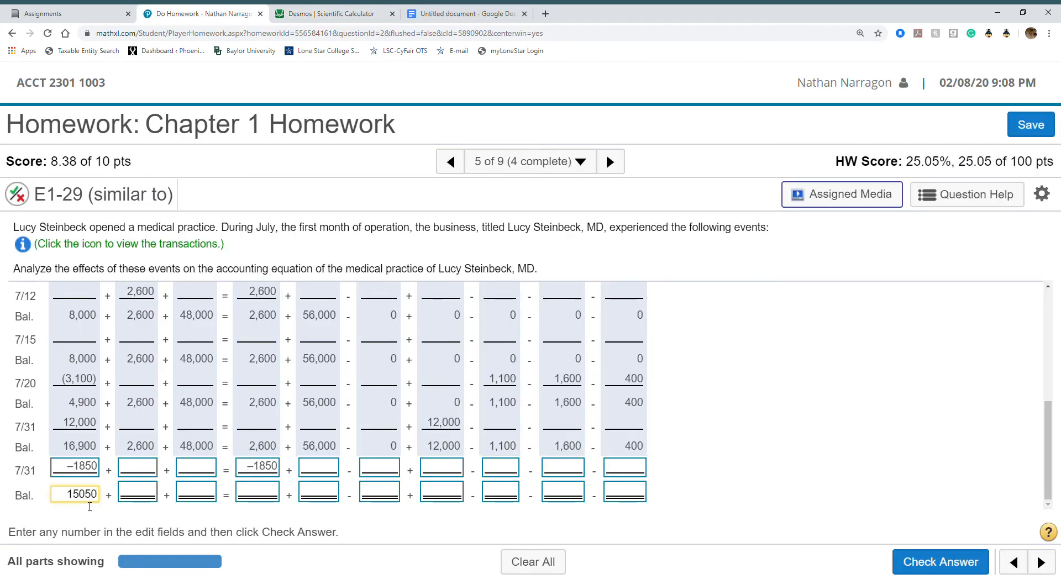
Switch to the Desmos calculator and calculate 2600 − 1850 for the final A/P balance
click(314, 13)
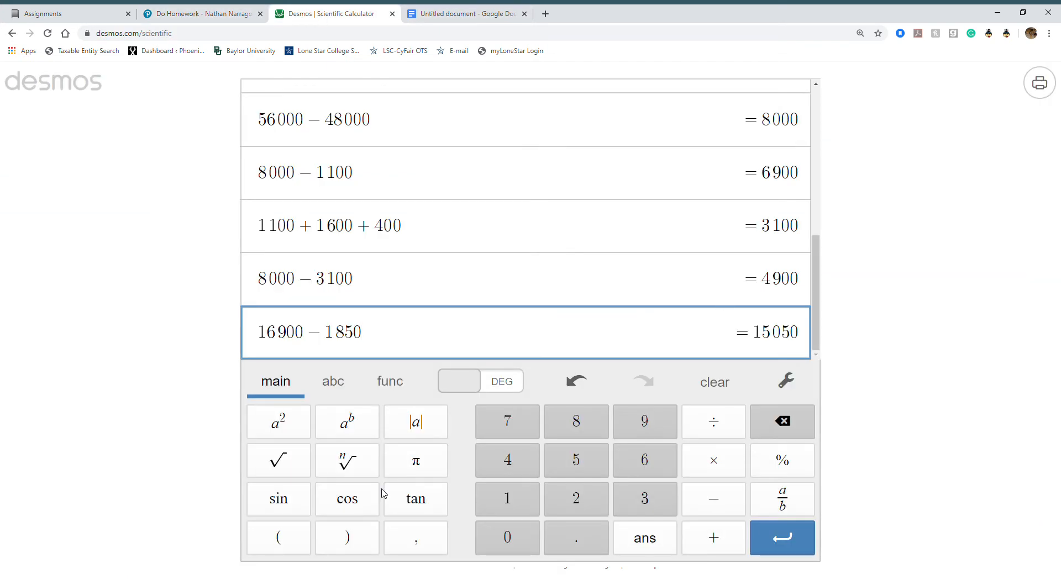
key(Return)
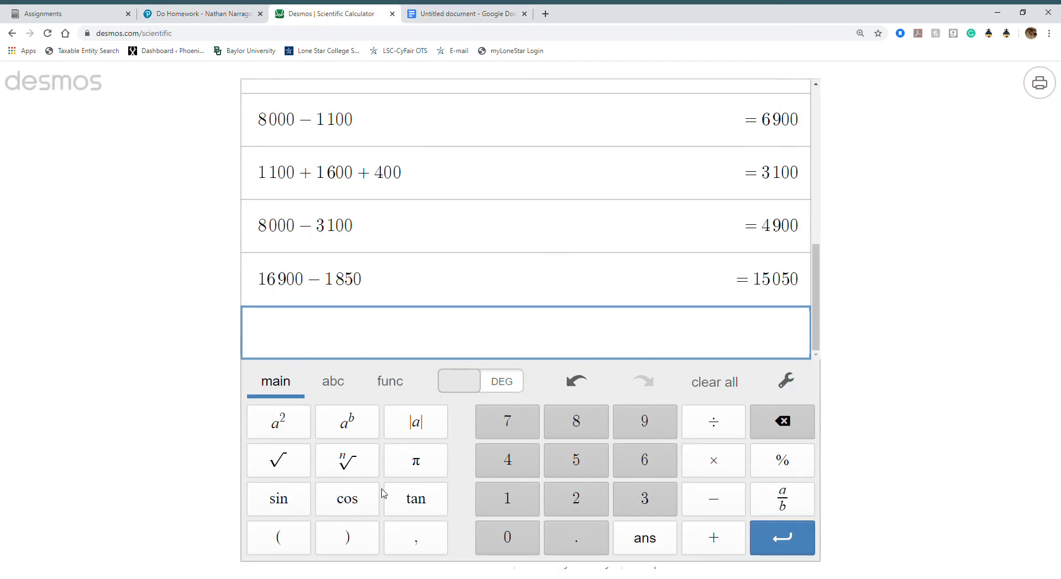
text(2600-18)
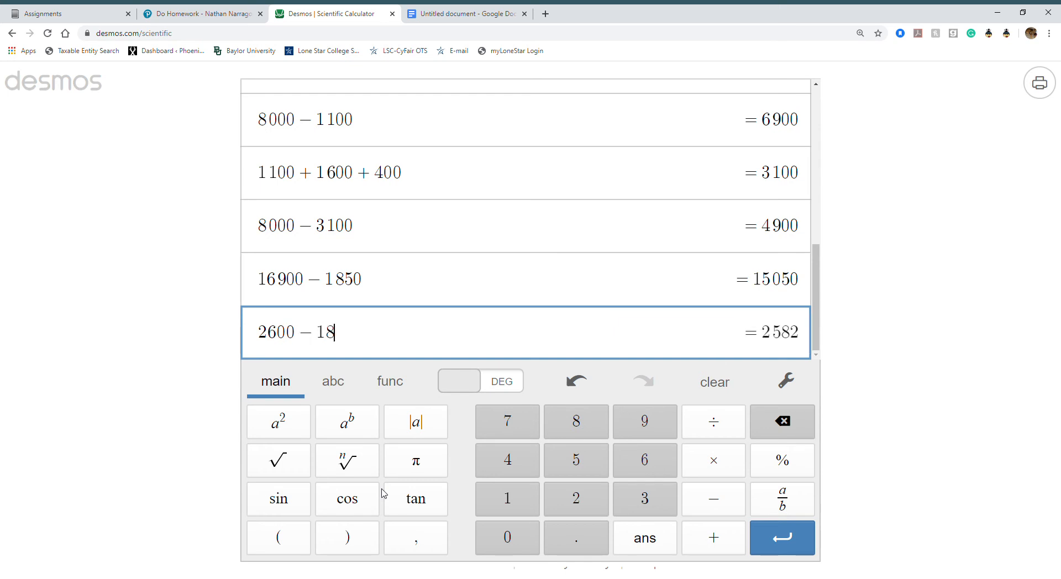
text(50)
key(Return)
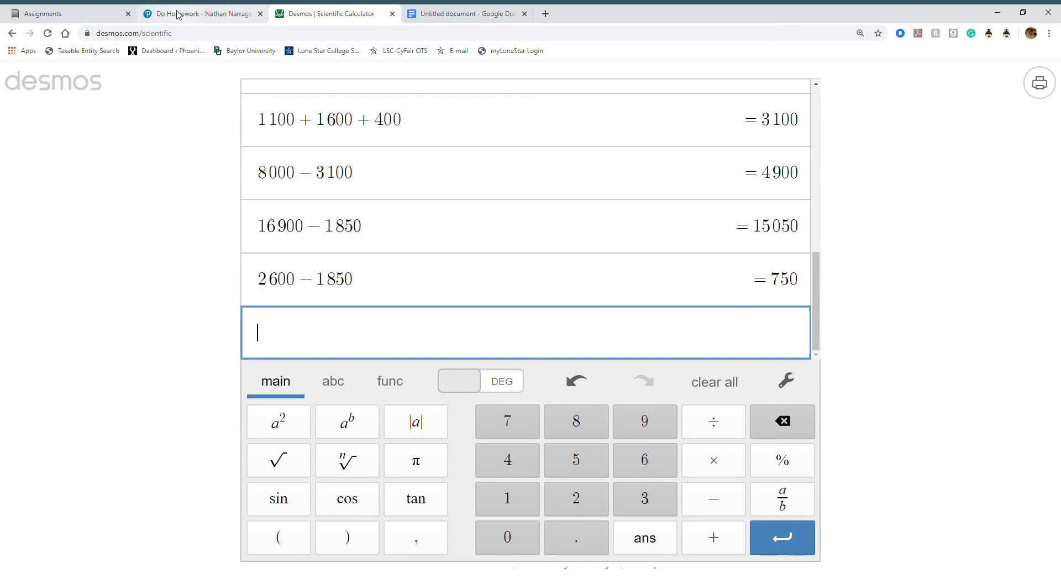
Back in the homework, enter final balances of 750 for A/P, 2600 for Medical Supplies and 48000 for Land
click(232, 13)
click(270, 492)
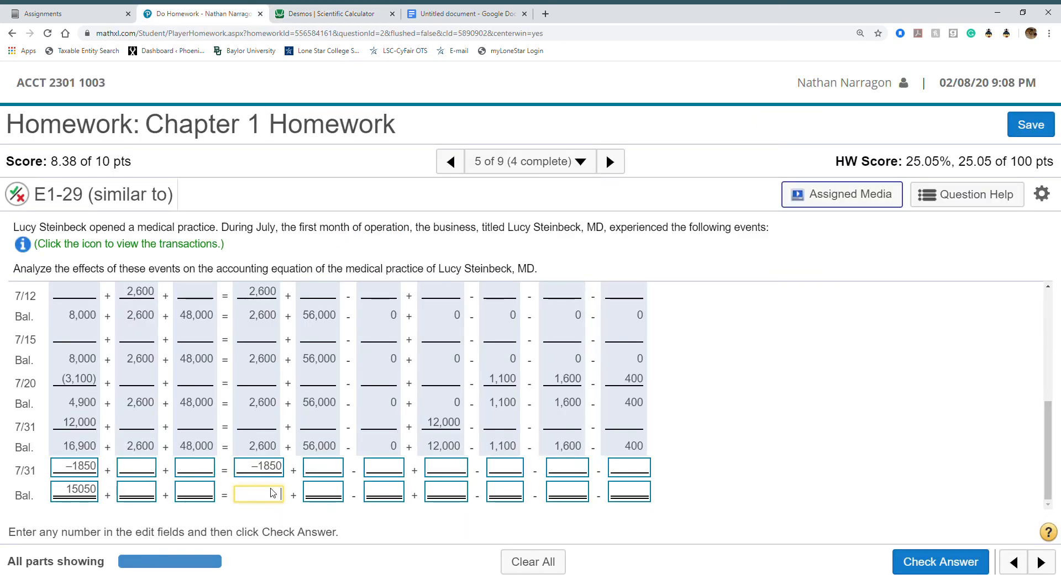
text(750)
click(131, 493)
text(2600)
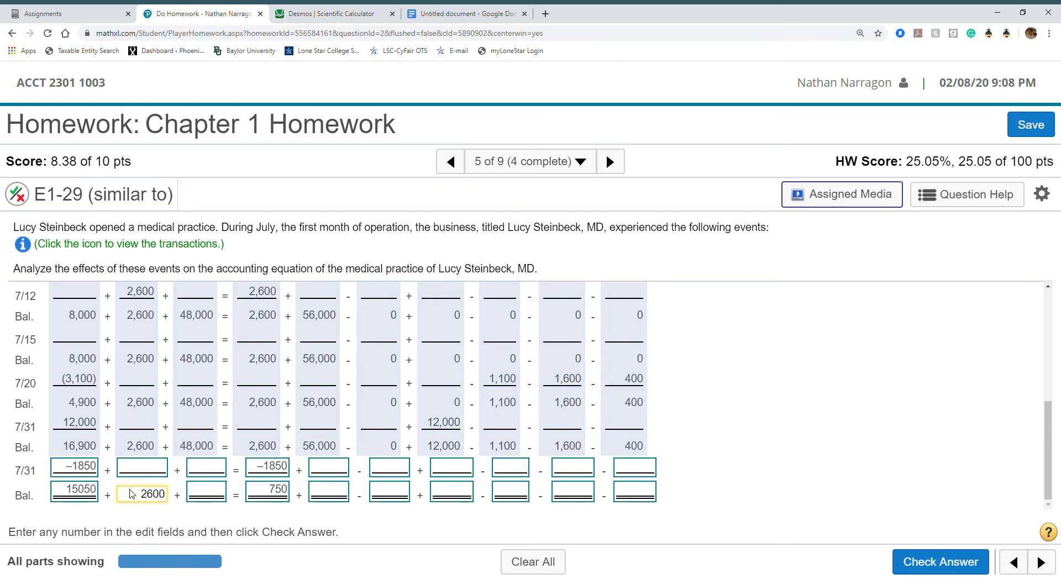
key(Tab)
text(48000)
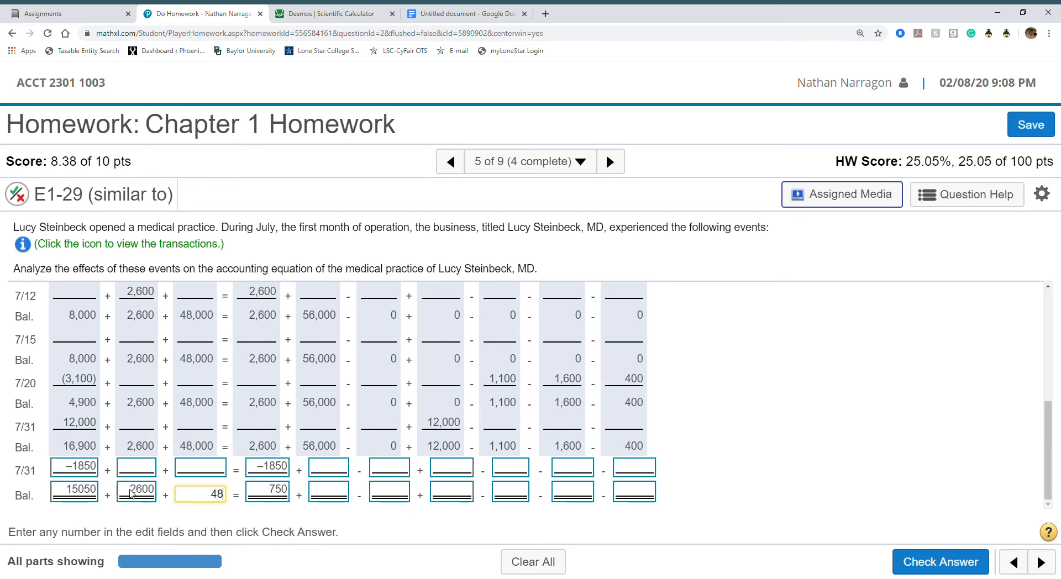
Enter final balances of 56000 for Common Stock, 0 for Dividends and 12000 for Service Revenue
key(Tab)
key(Tab)
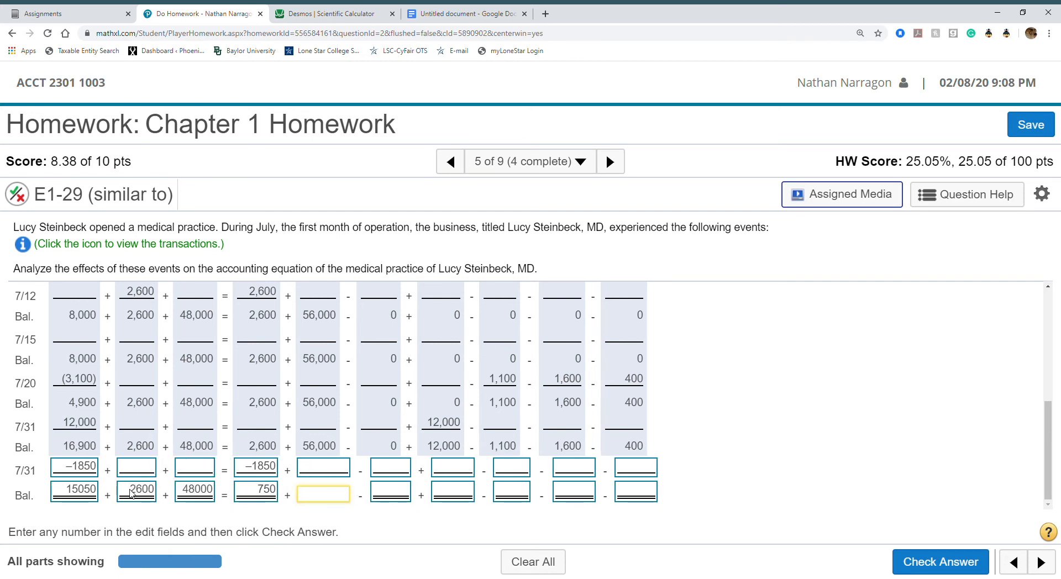
text(56000)
key(Tab)
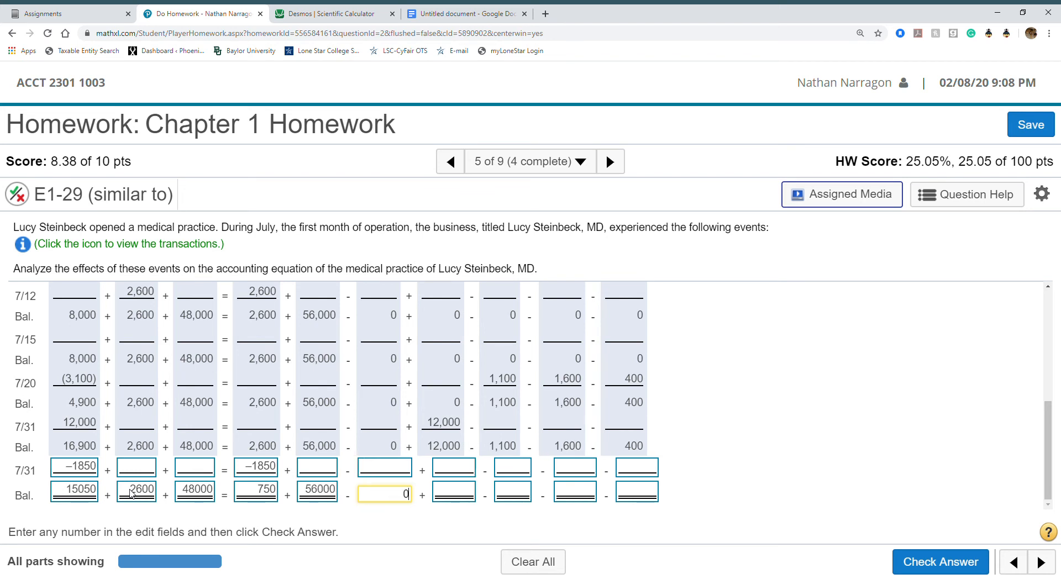
key(Tab)
text(120)
key(Tab)
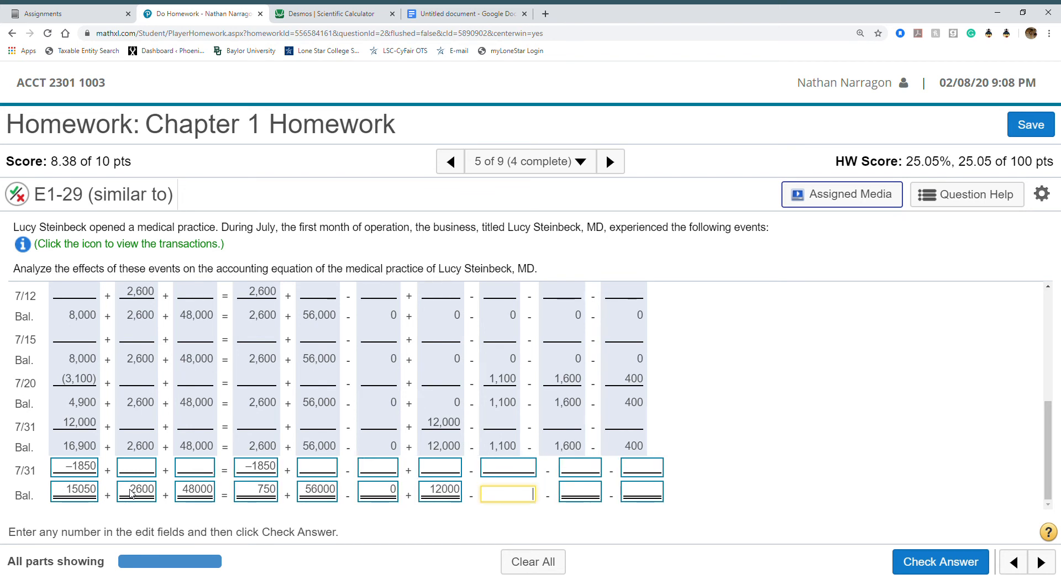
Enter final balances of 1100 for Salaries Expense, 1600 for Rent Expense and 400 for Utilities Expense
text(1100)
key(Tab)
text(16)
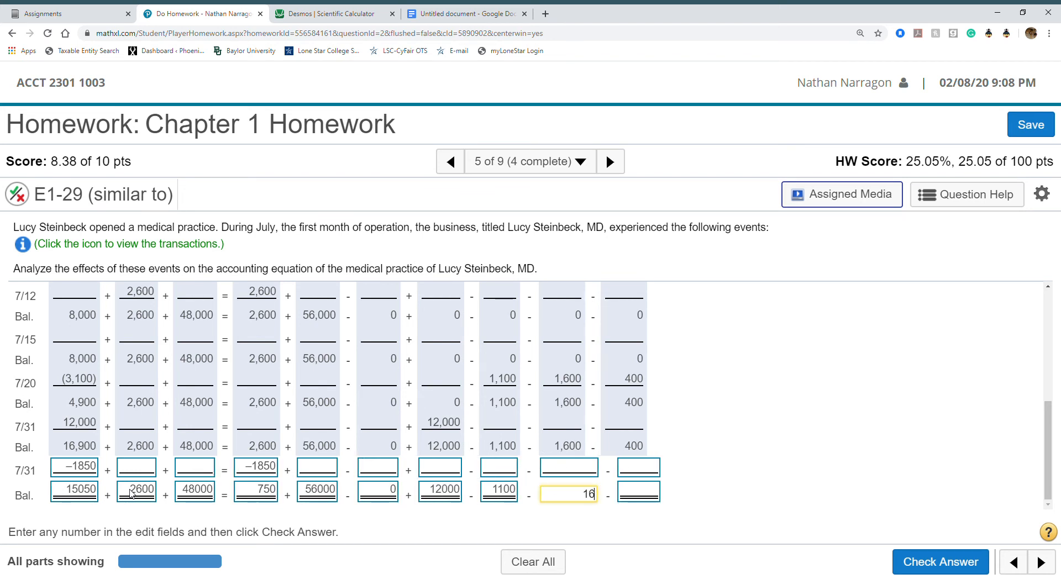
text(00)
key(Tab)
text(400)
key(Tab)
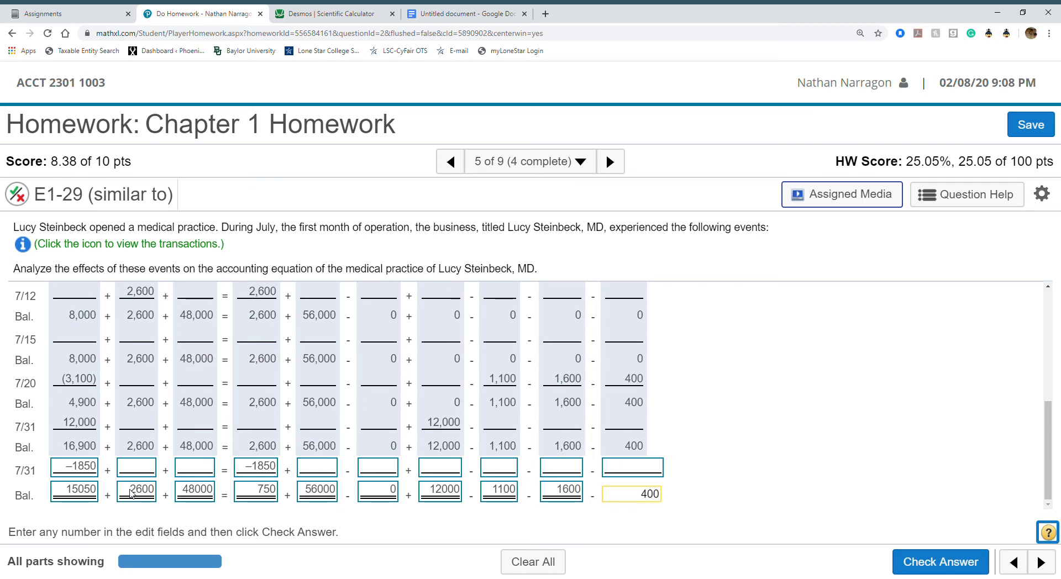
Check the completed accounting equation answer and continue to the next homework question
click(904, 561)
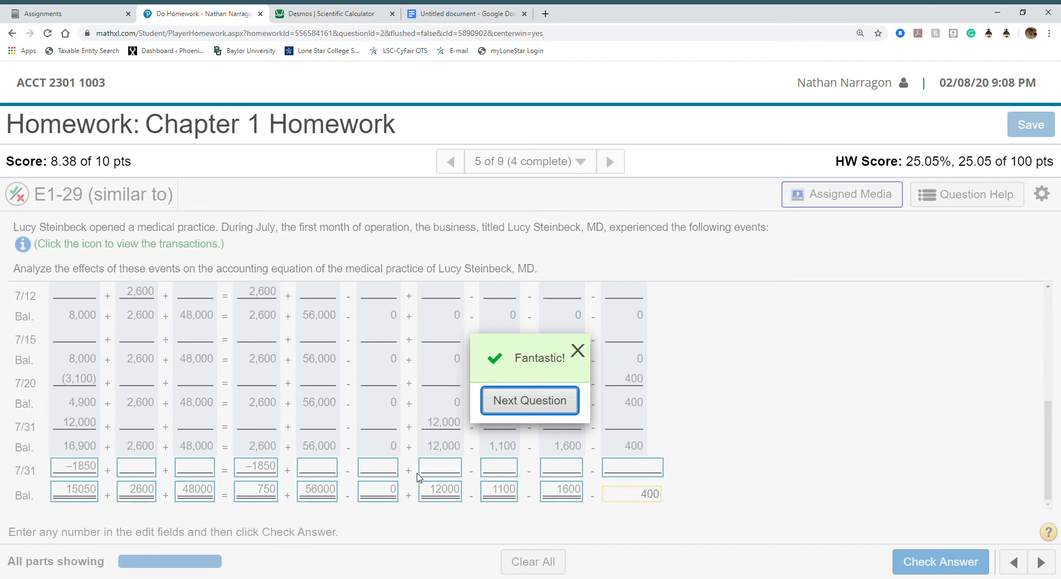
click(525, 405)
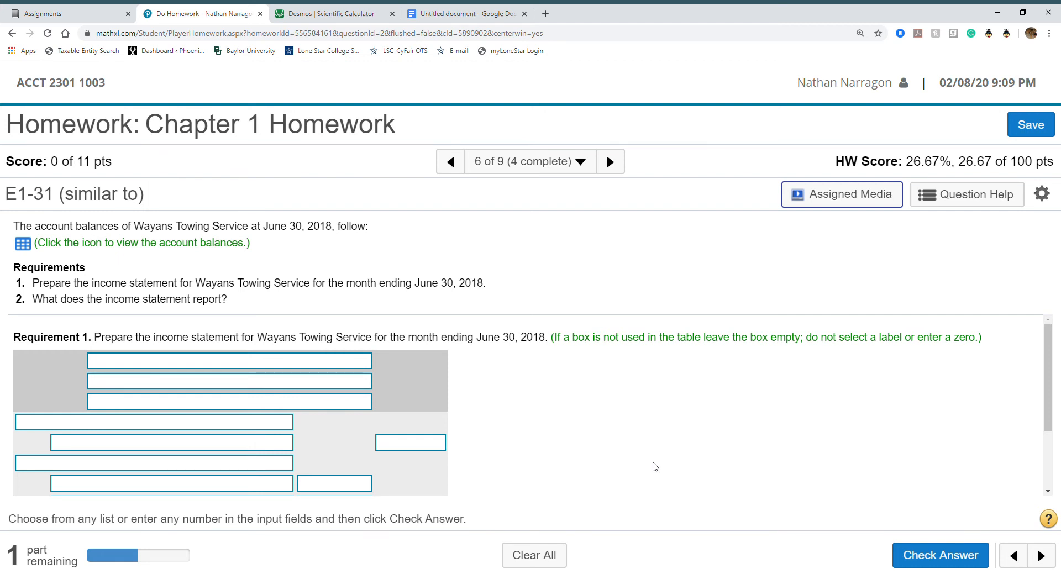
Open the account balances table for Wayans Towing Service and paste a copy below the July transactions in the Google Docs document
scroll(656, 467, down, 2)
scroll(656, 467, up, 2)
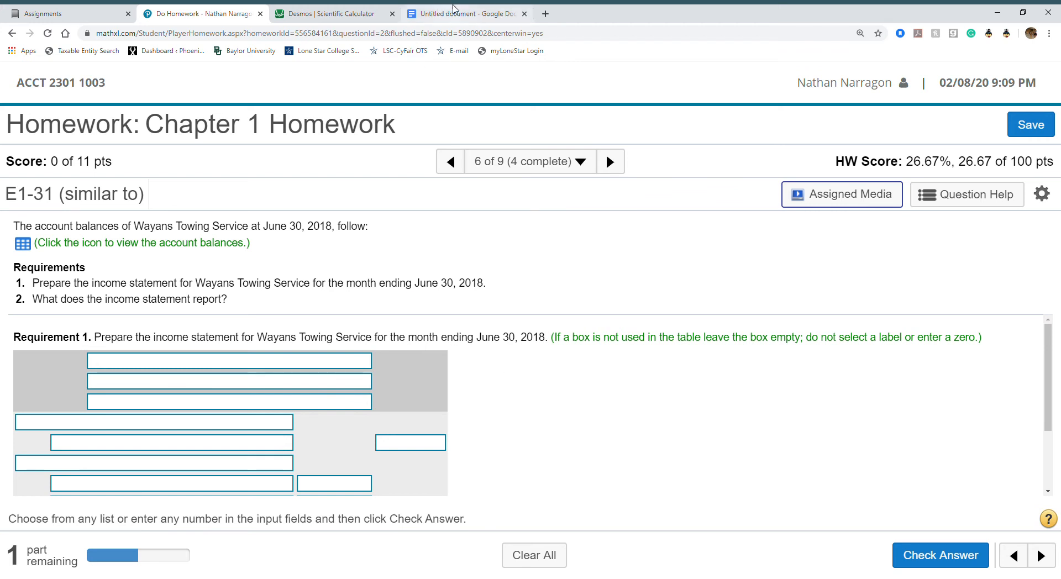
click(23, 243)
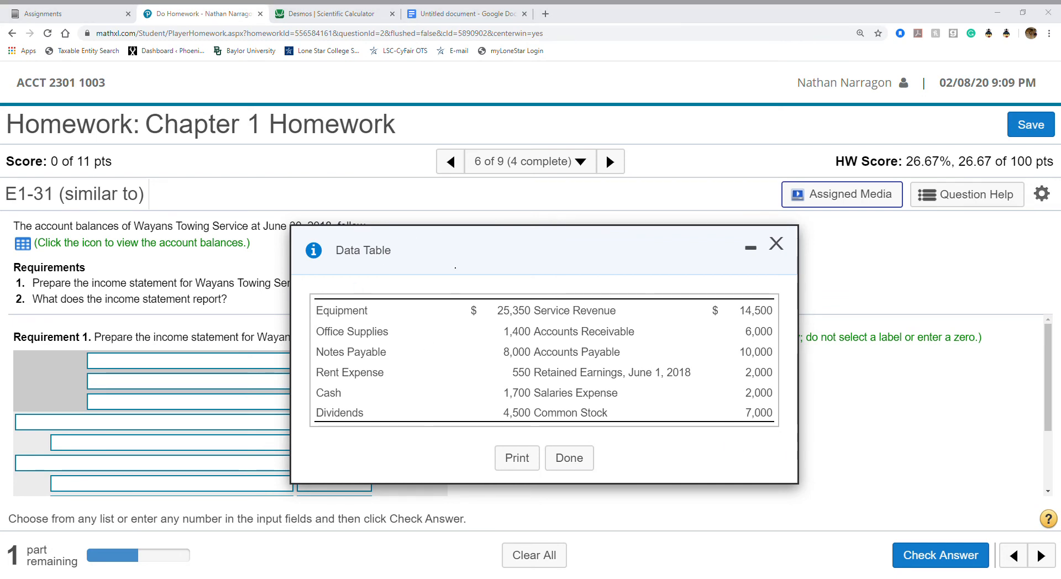
click(467, 13)
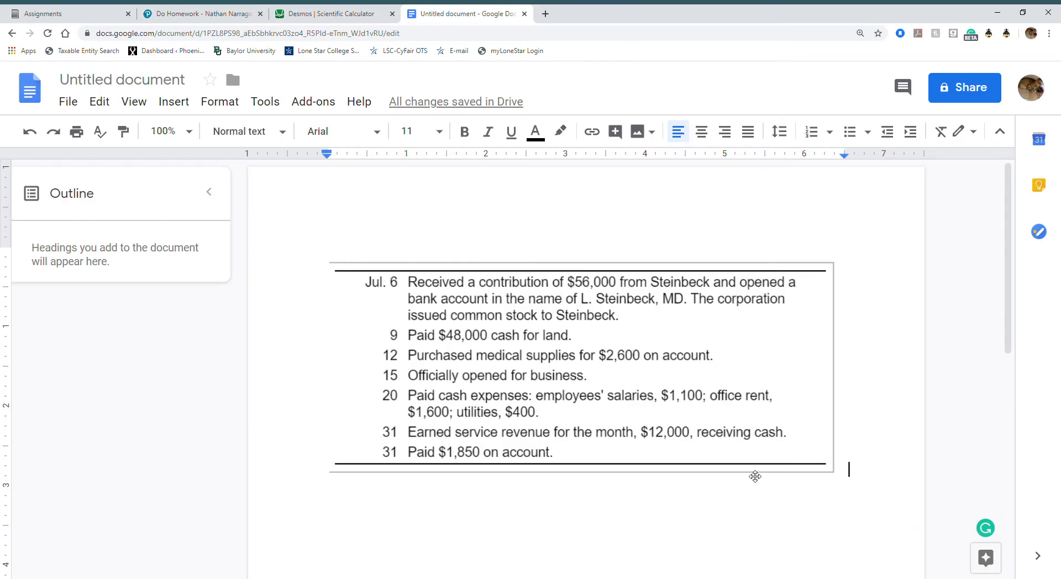
key(Return)
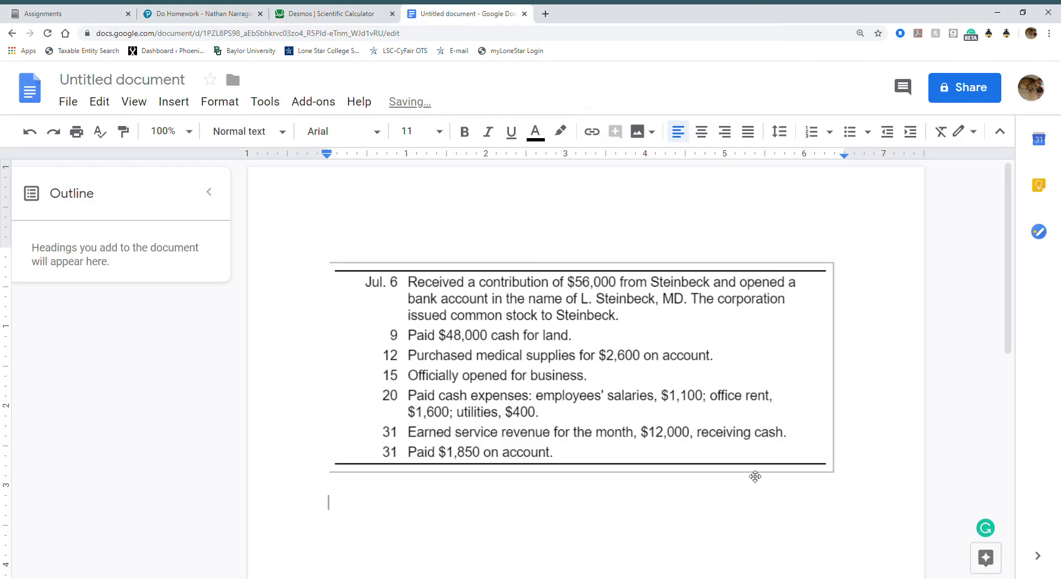
key(ctrl+v)
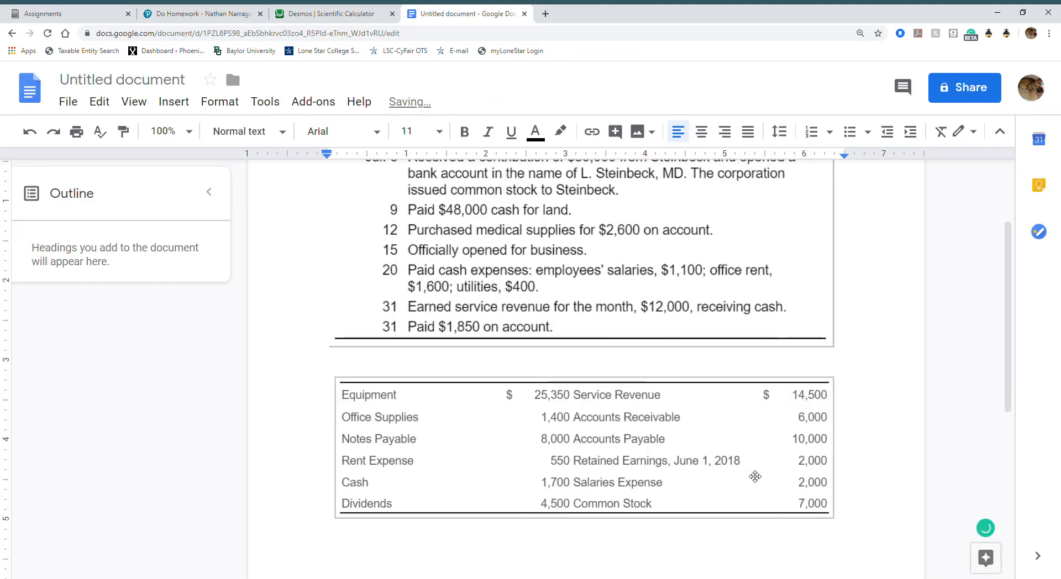
key(ctrl+plus)
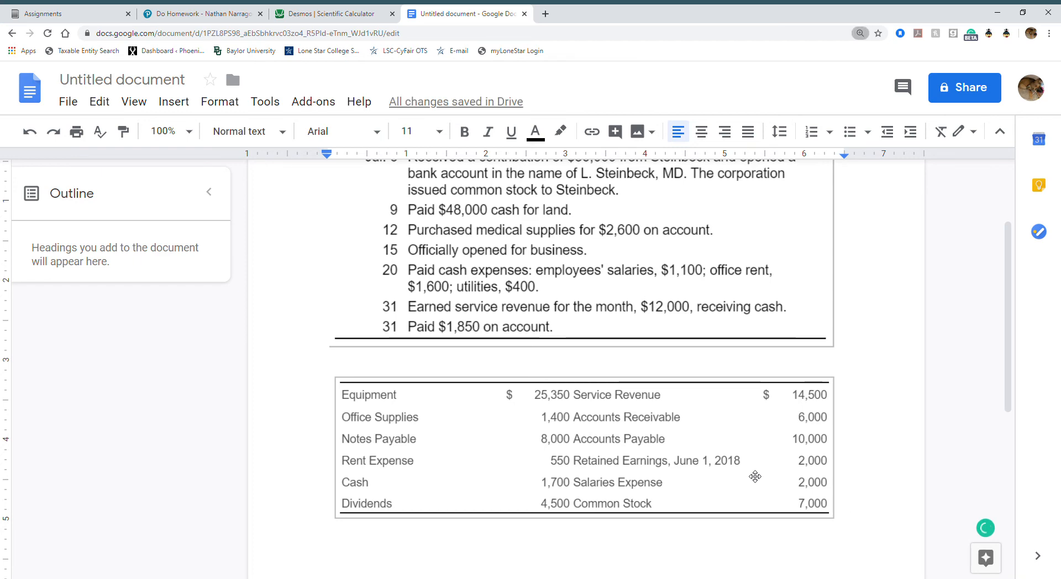
scroll(755, 476, down, 6)
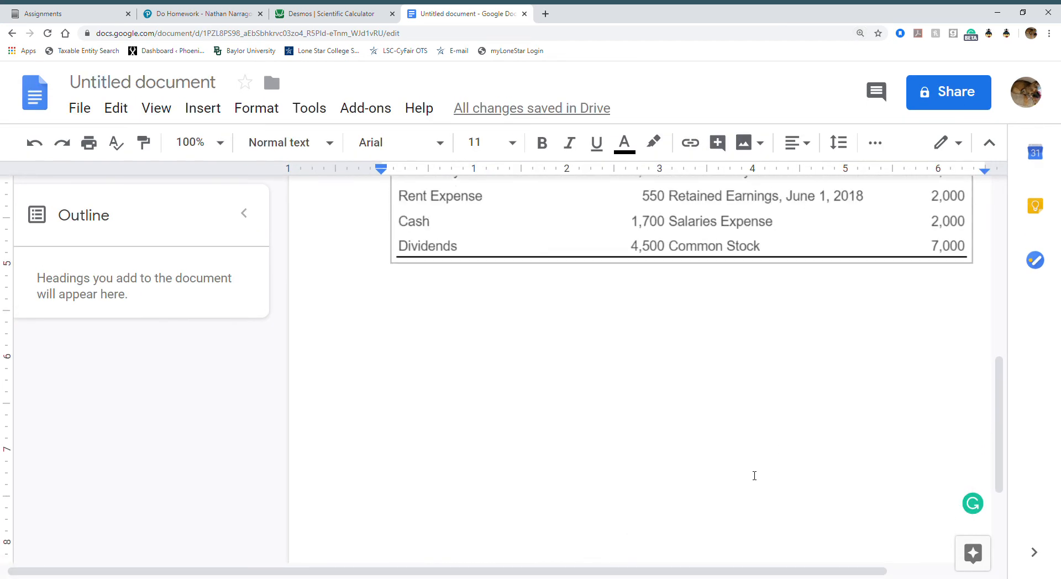
scroll(754, 476, up, 2)
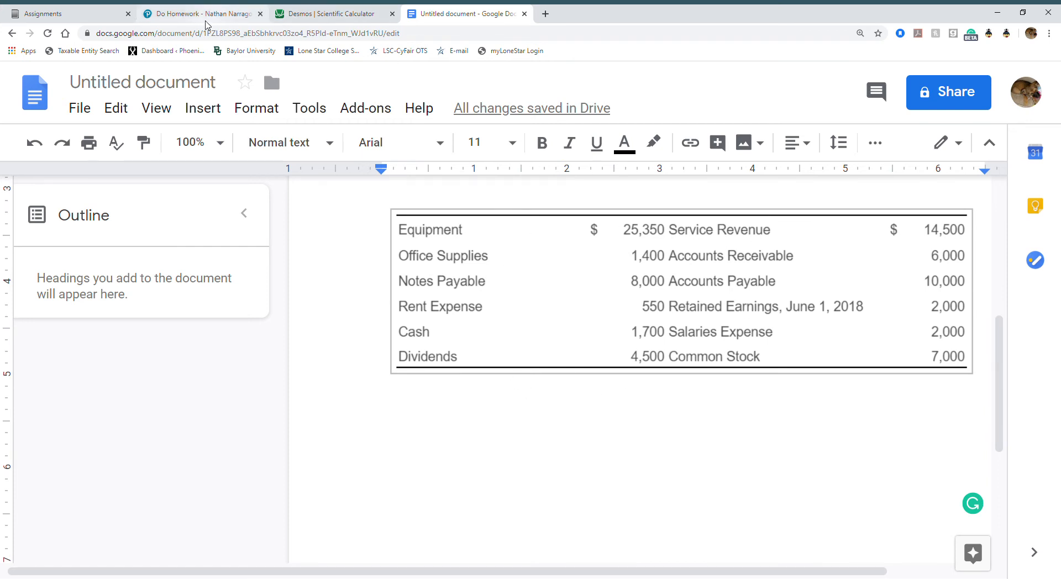
Back in the homework, close the data table and head the statement Wayans Towing Service, Income Statement, Month Ended June 30, 2018
click(207, 17)
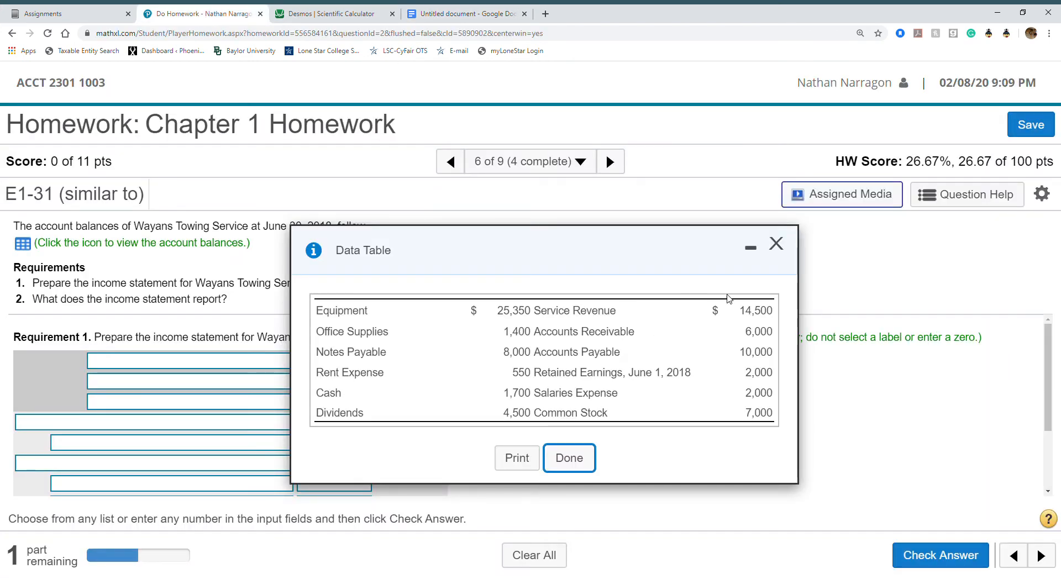
click(774, 175)
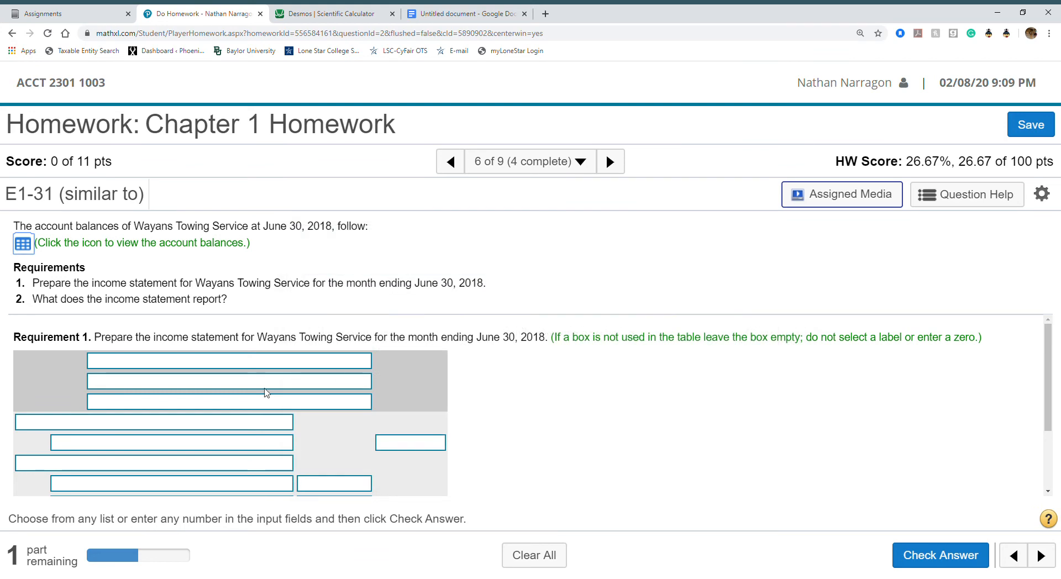
click(213, 362)
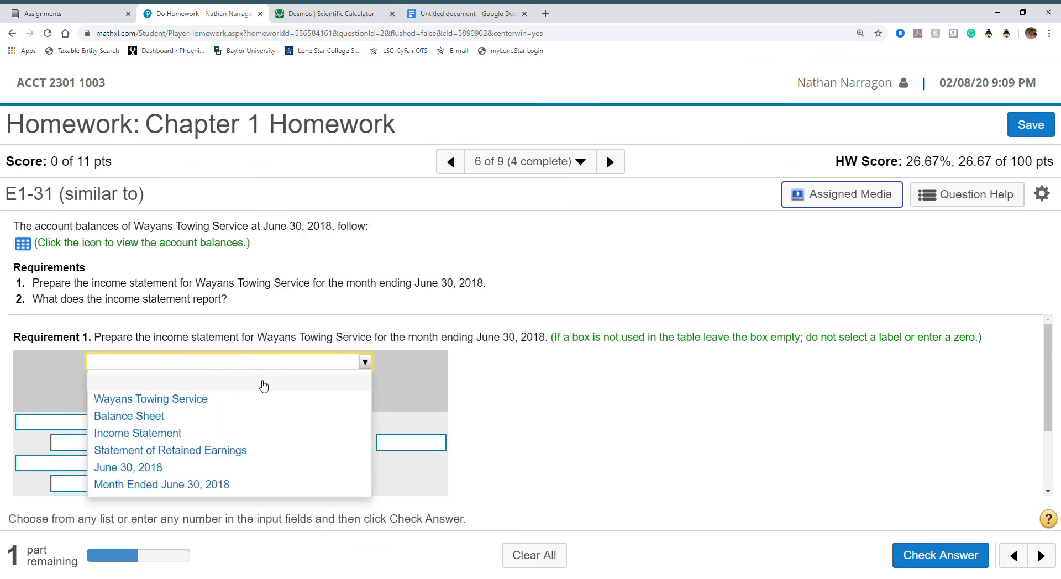
click(346, 403)
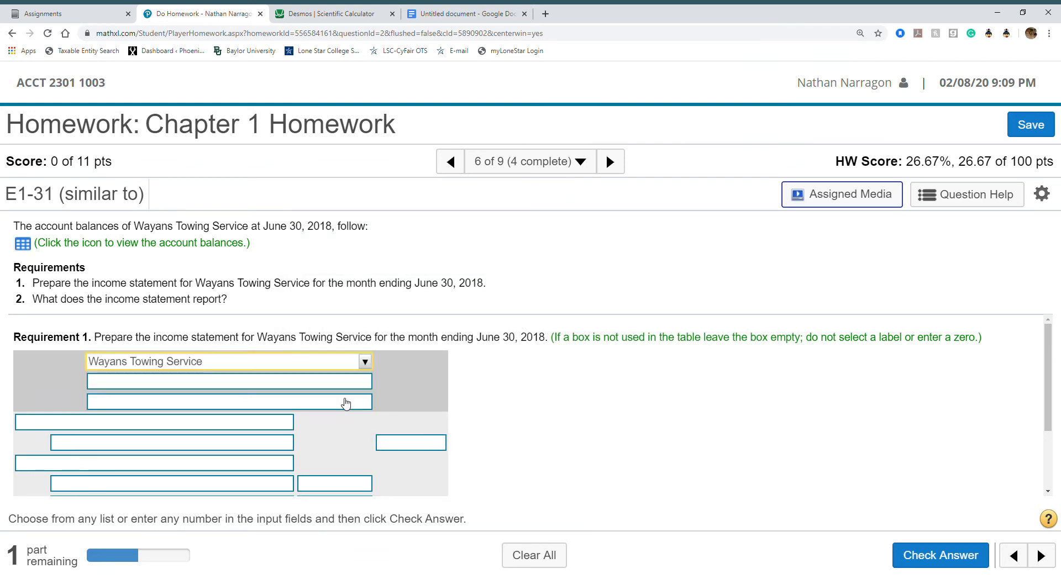
click(348, 381)
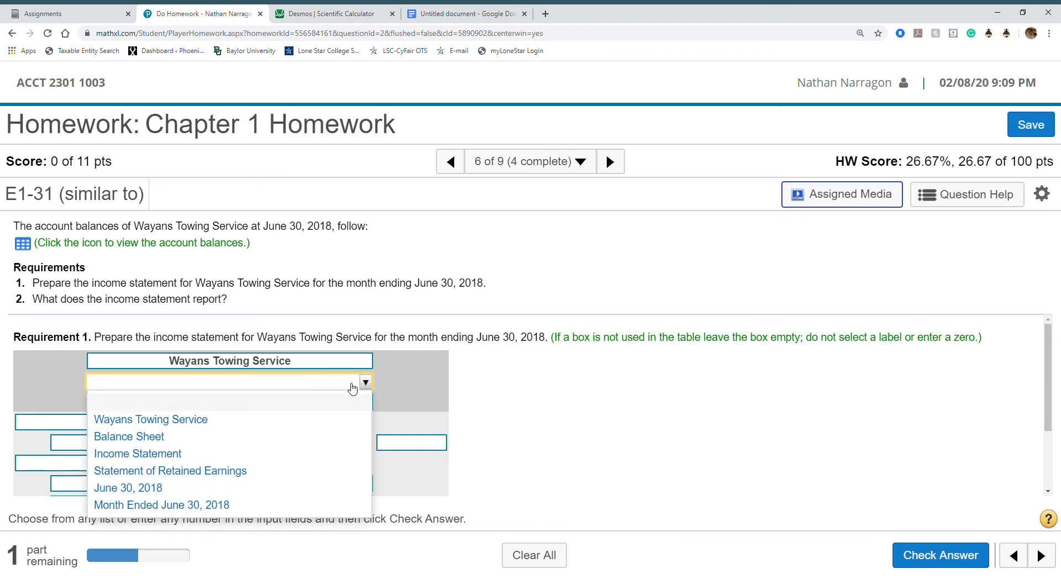
click(291, 460)
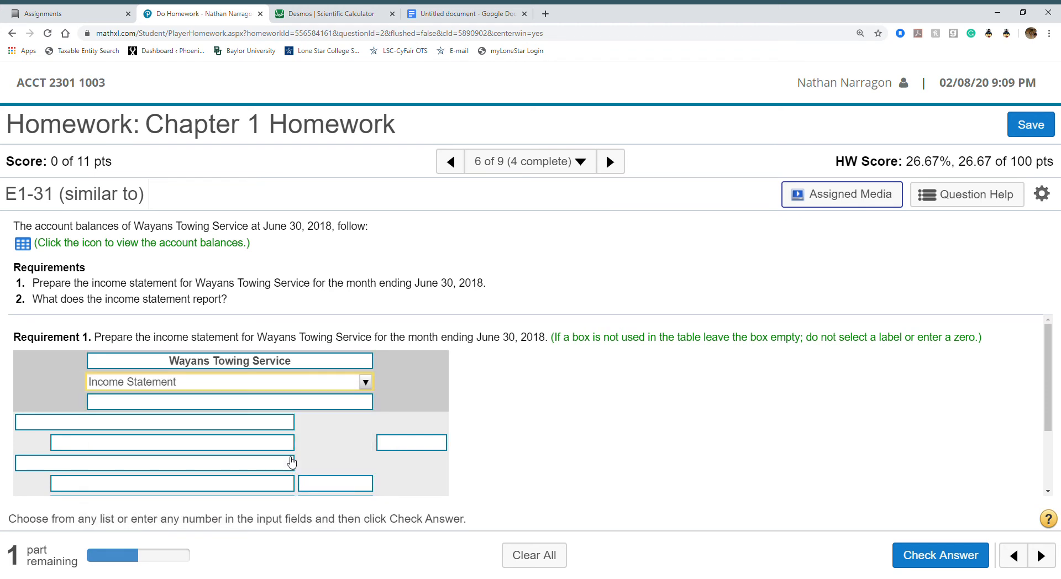
click(343, 403)
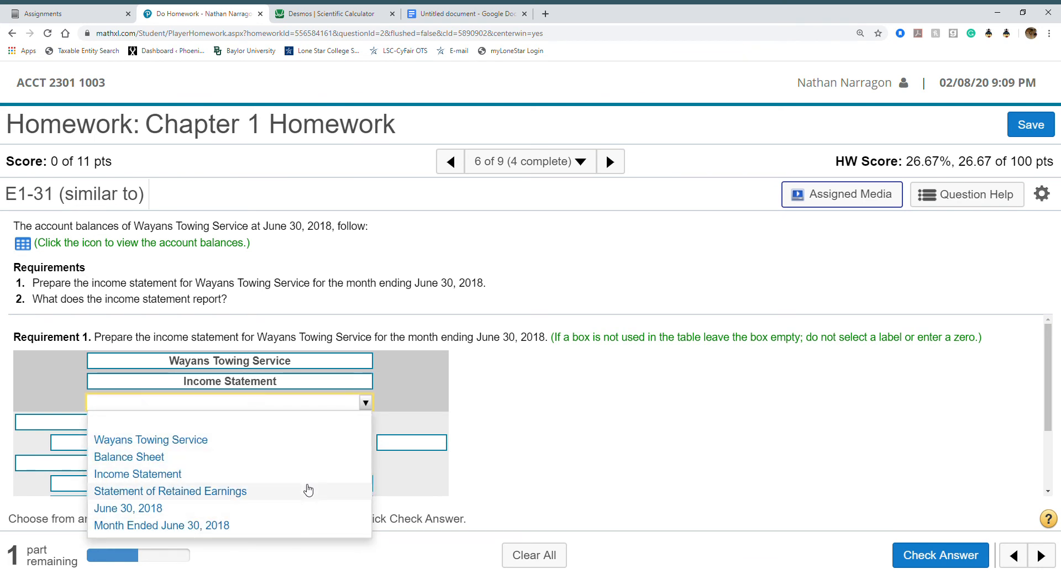
click(276, 525)
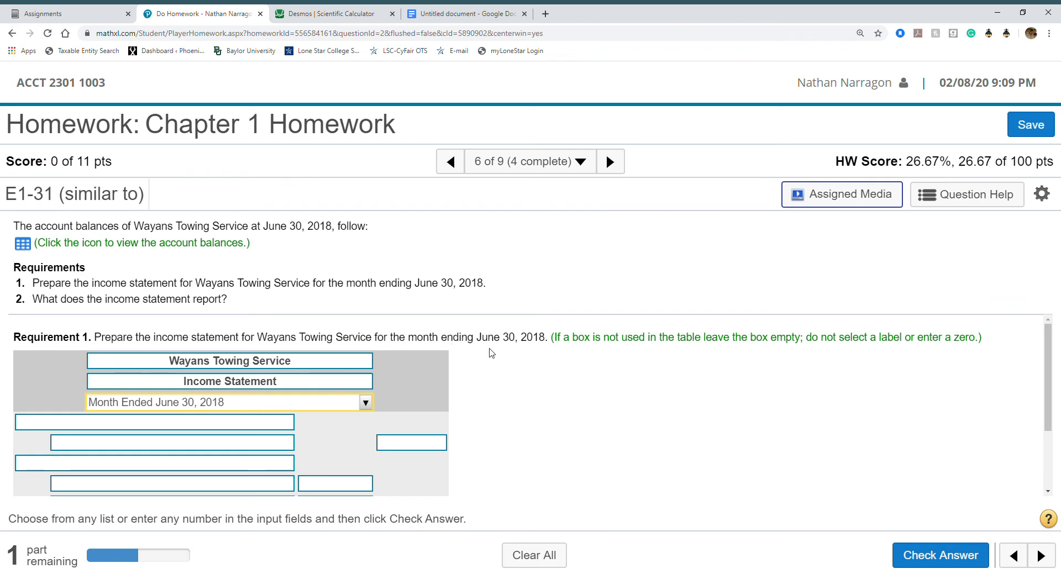
Fill in the Revenues: section with Service Revenue of 14500, consulting the account balances in the Google Docs document
click(183, 426)
click(194, 478)
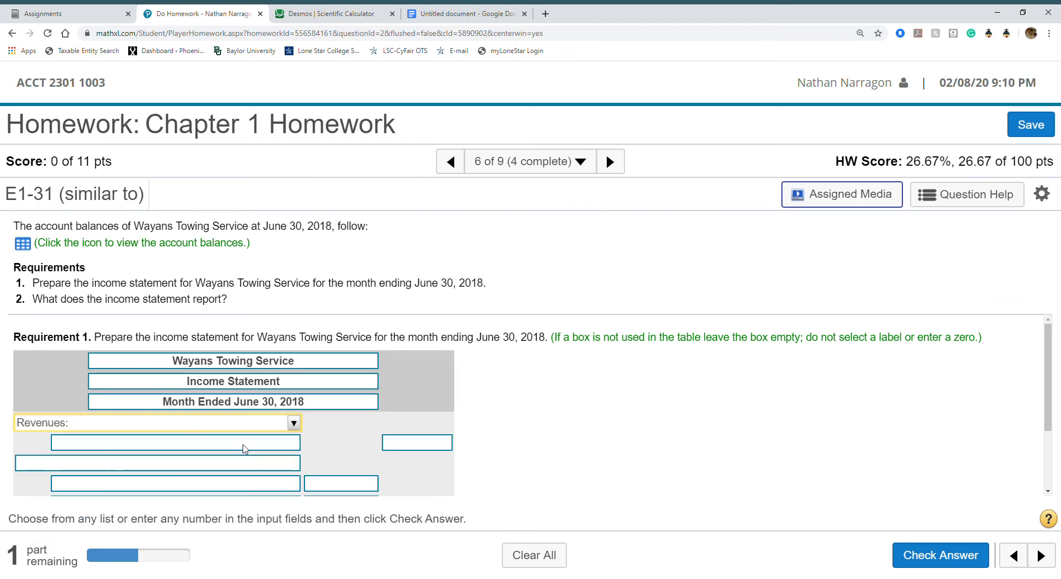
click(245, 445)
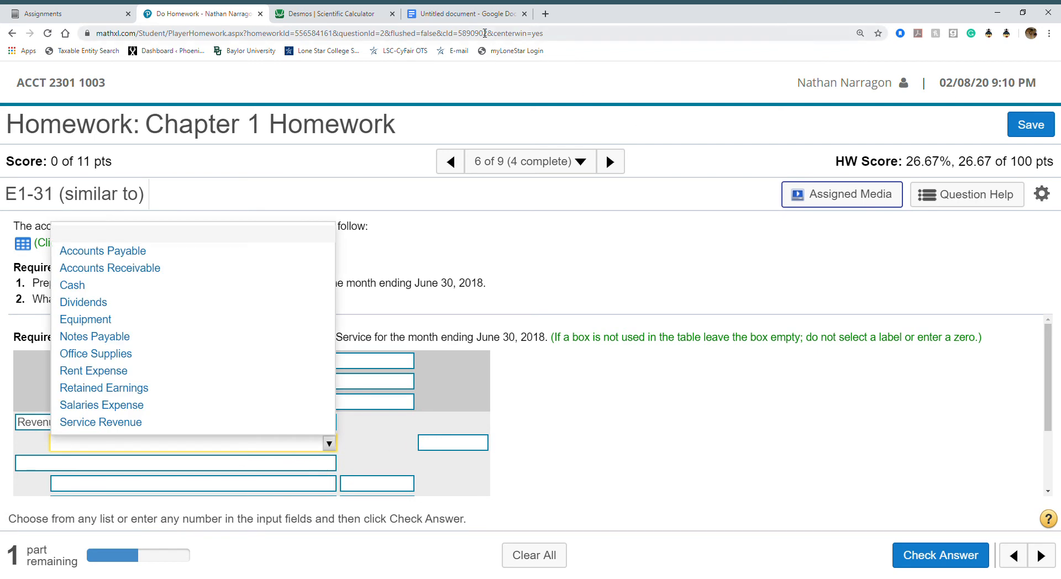
click(466, 14)
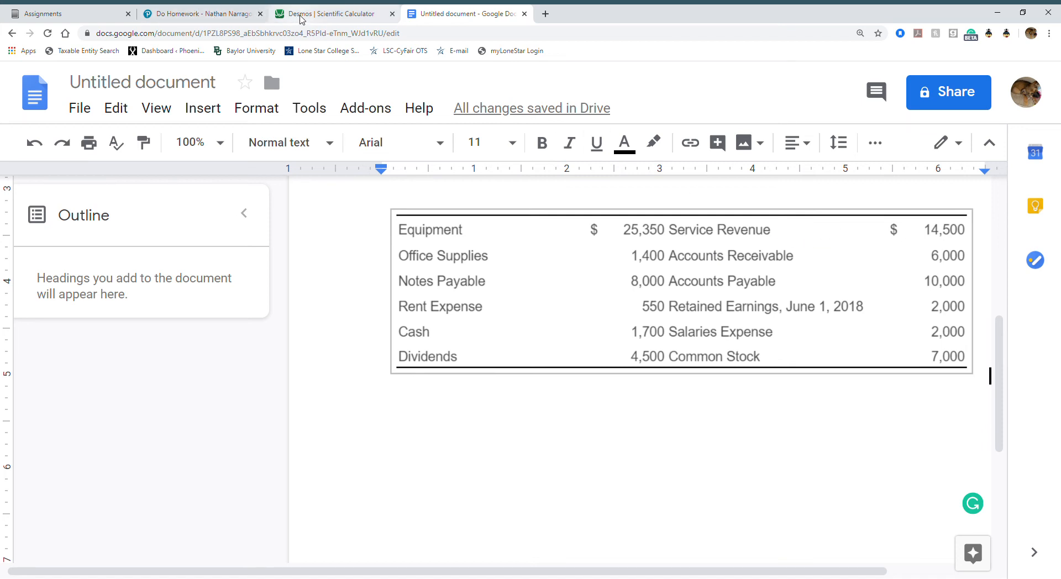
click(204, 14)
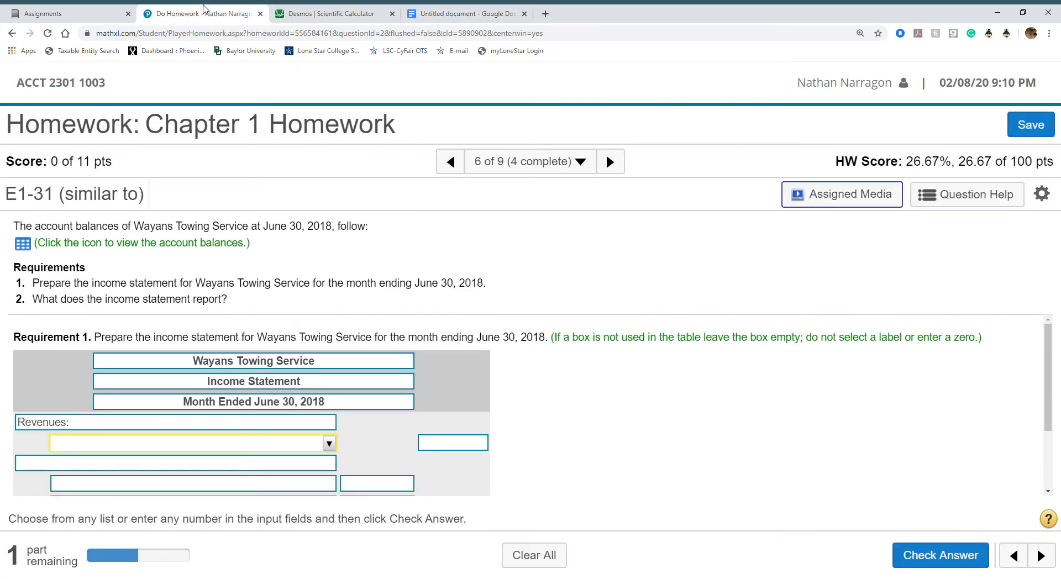
click(329, 445)
click(246, 421)
click(479, 443)
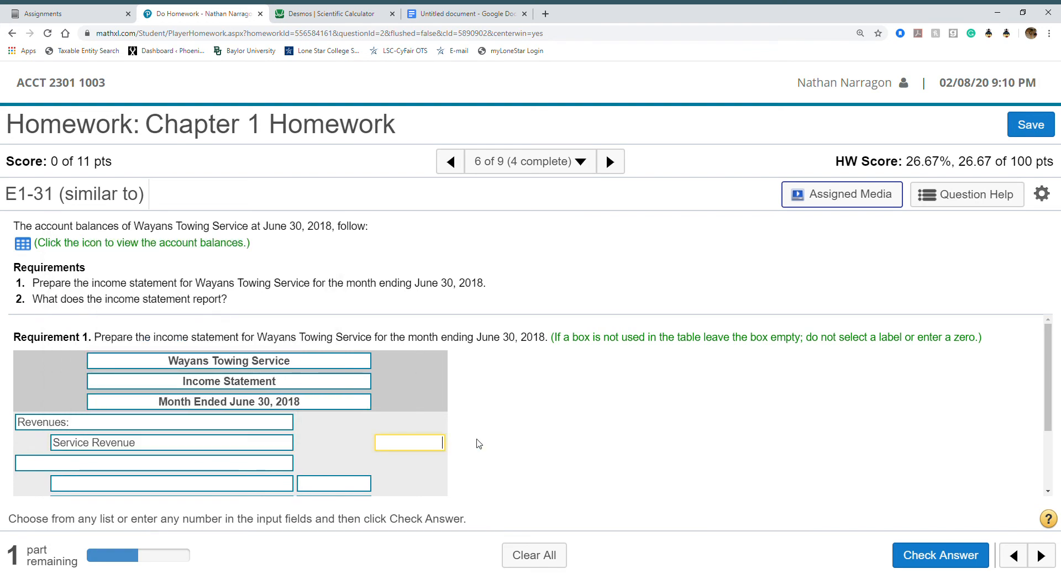
text(14500)
Label the section below Service Revenue as Expenses: and review the remaining rows of the income statement
click(225, 465)
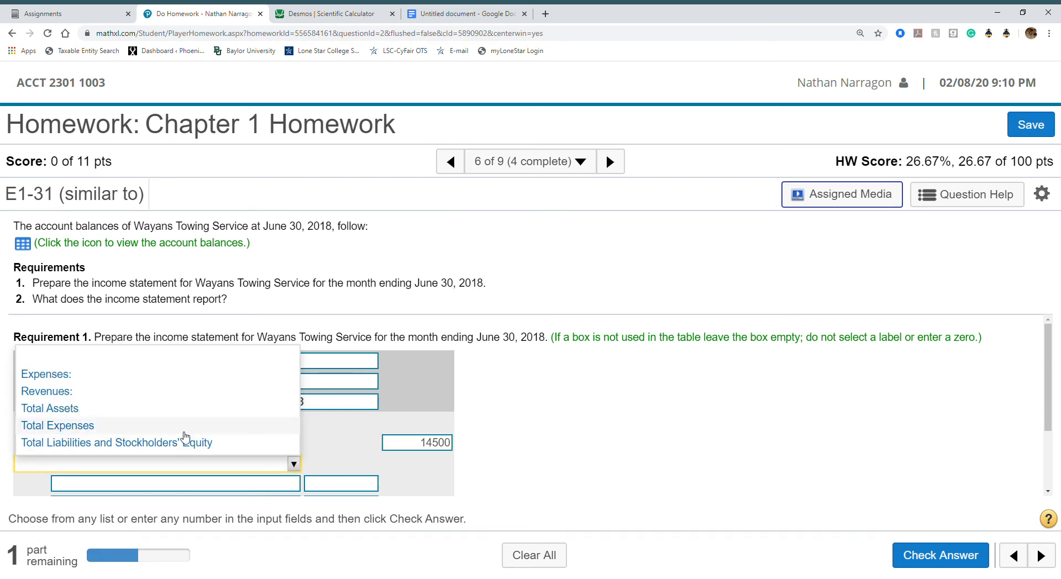
click(188, 374)
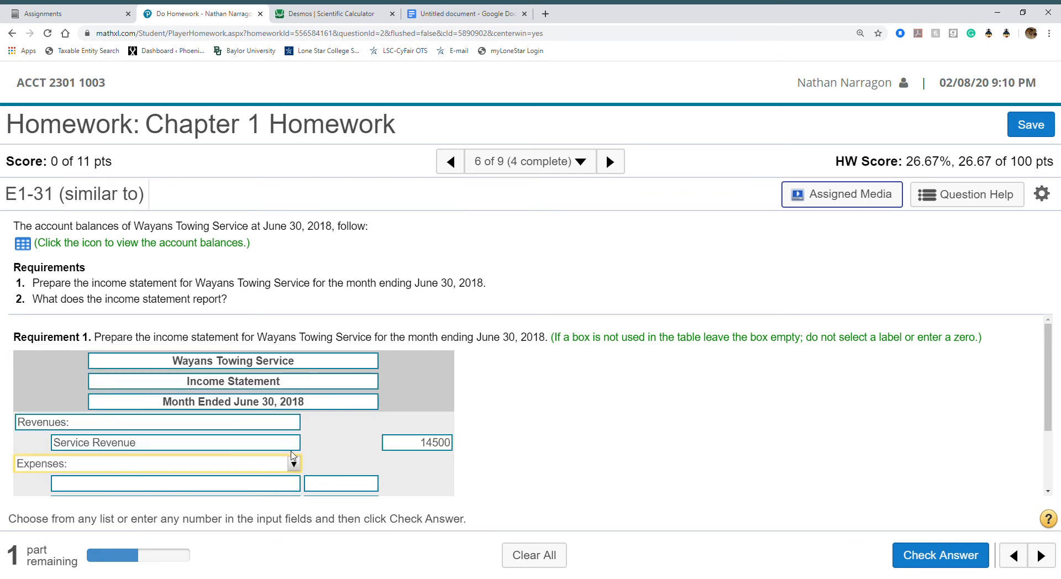
scroll(292, 456, down, 3)
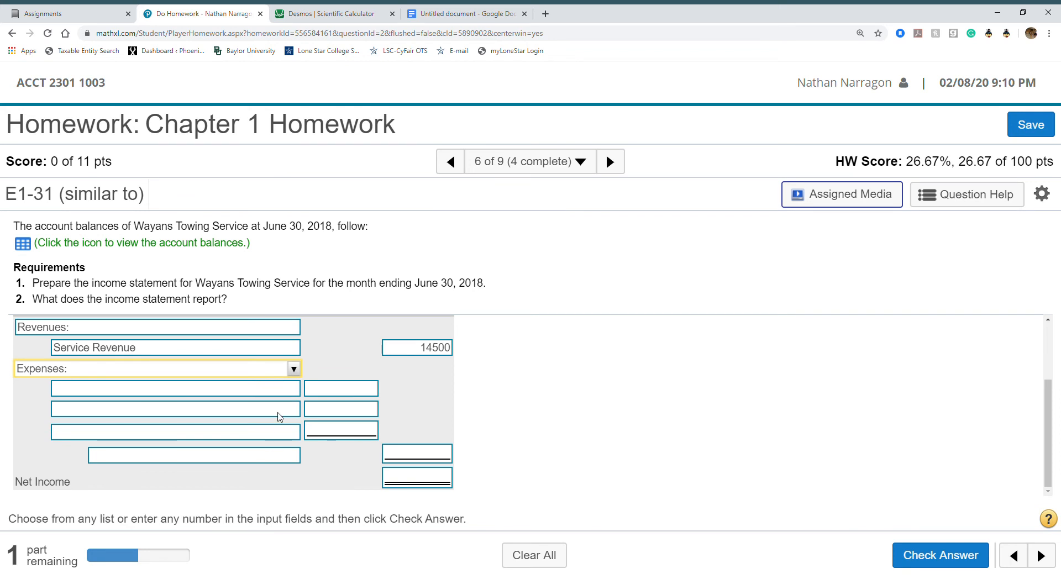
scroll(569, 462, up, 3)
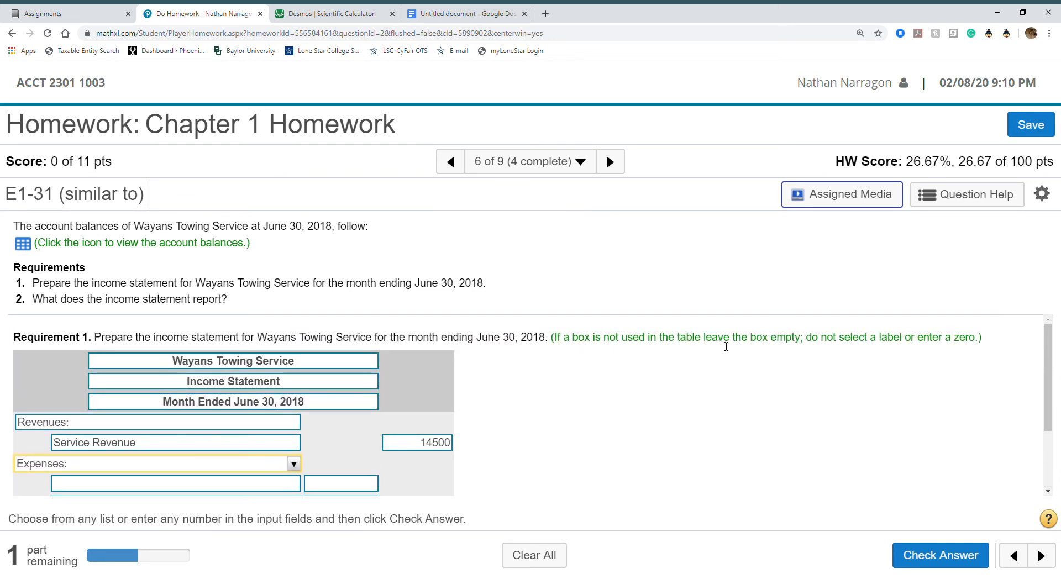
scroll(647, 422, down, 3)
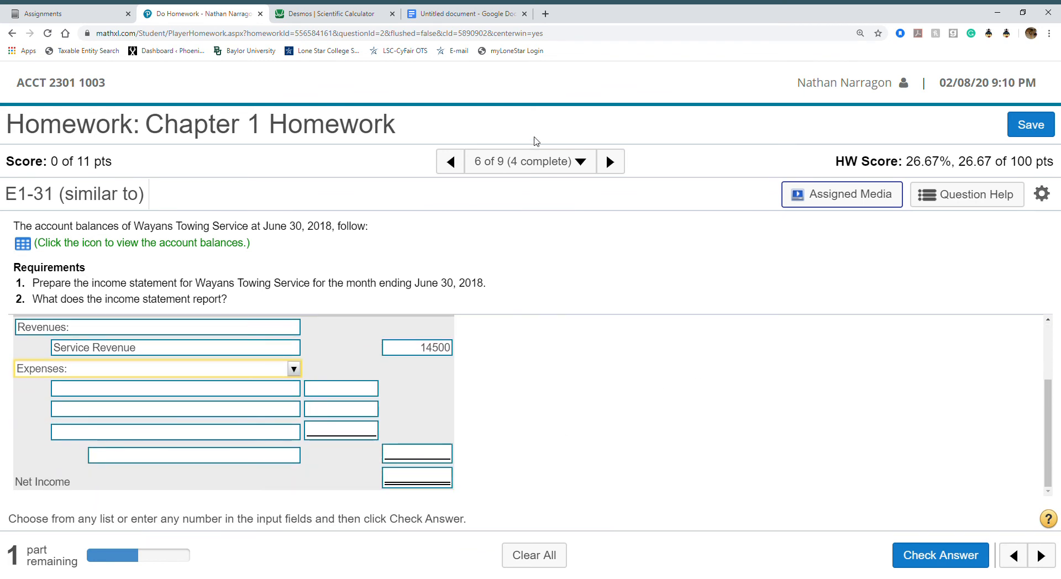
Enter Rent Expense of 550 on the first expense line, consulting the account balances in the Google Docs document
click(462, 13)
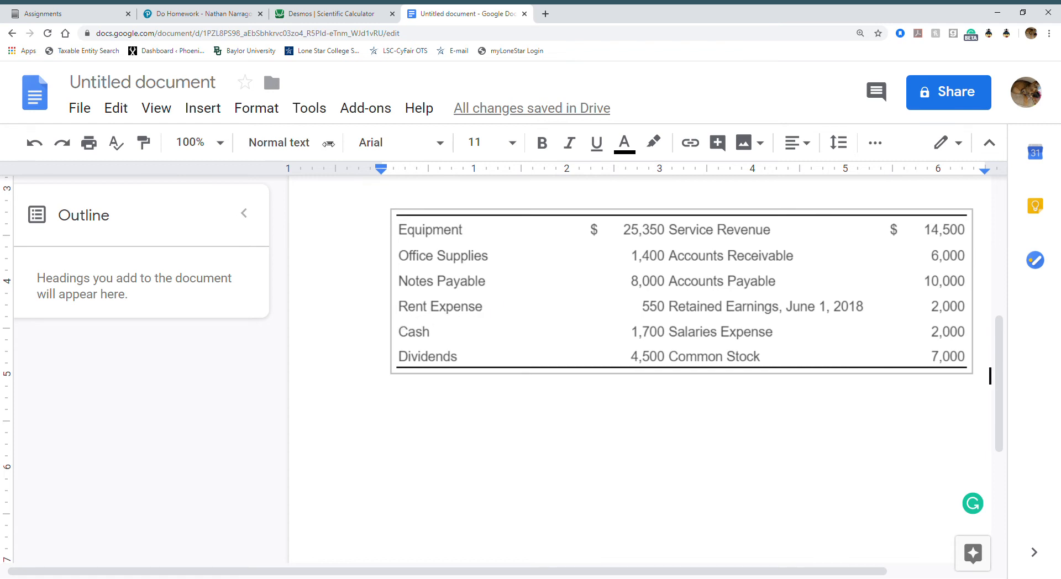
click(200, 19)
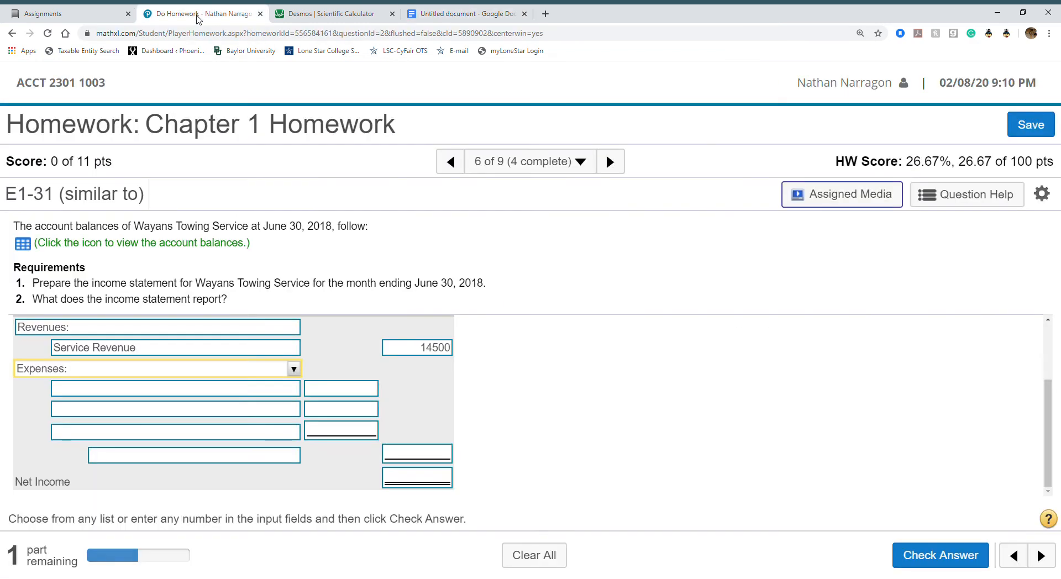
click(244, 390)
scroll(254, 327, down, 1)
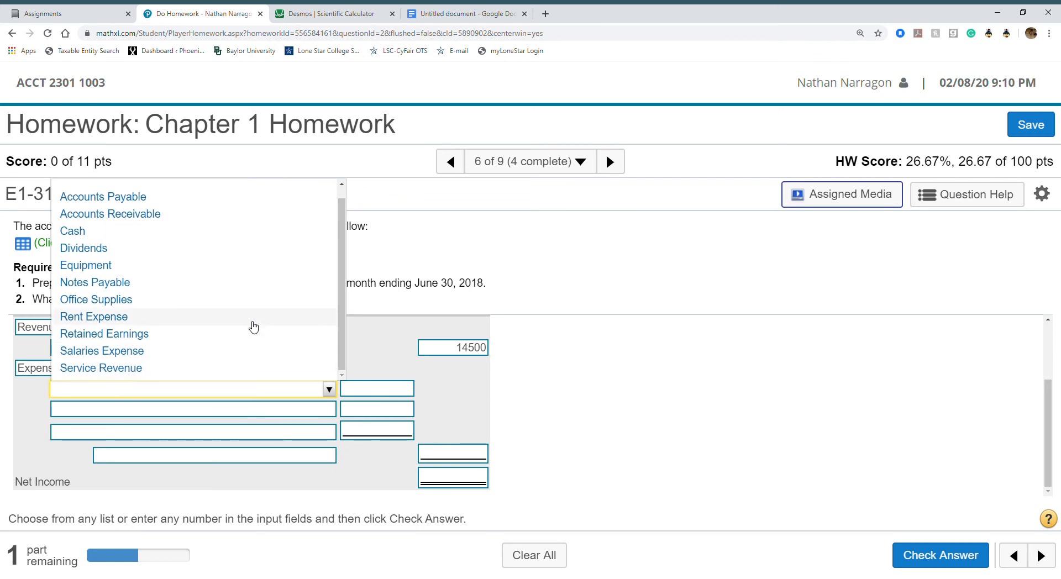
click(254, 327)
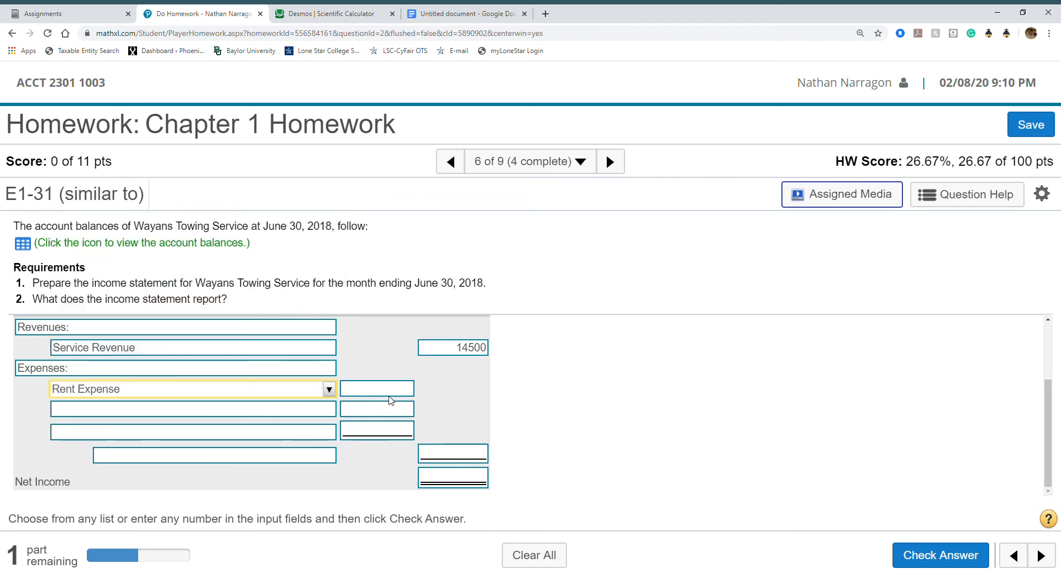
click(426, 16)
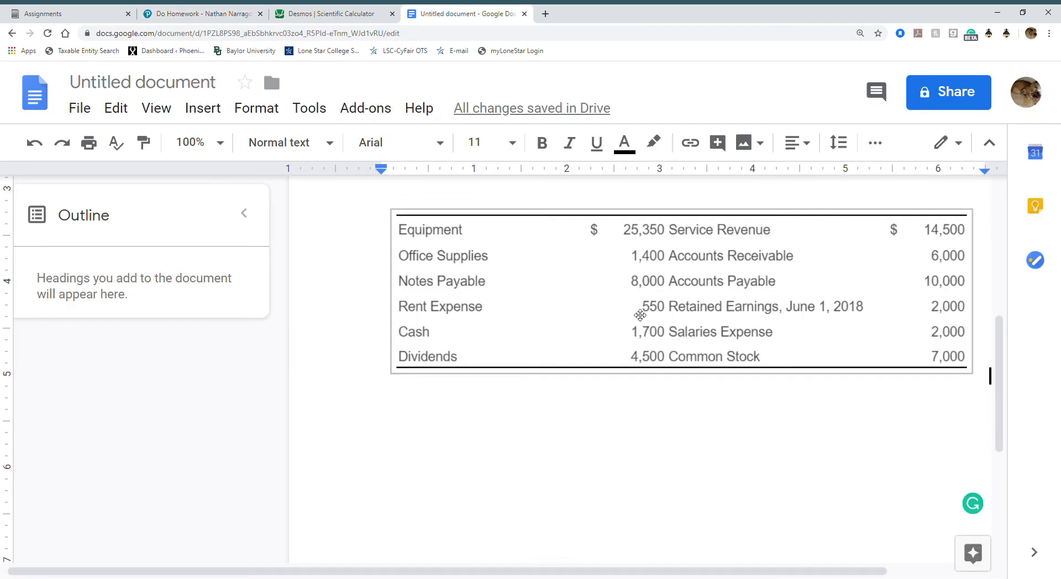
click(241, 21)
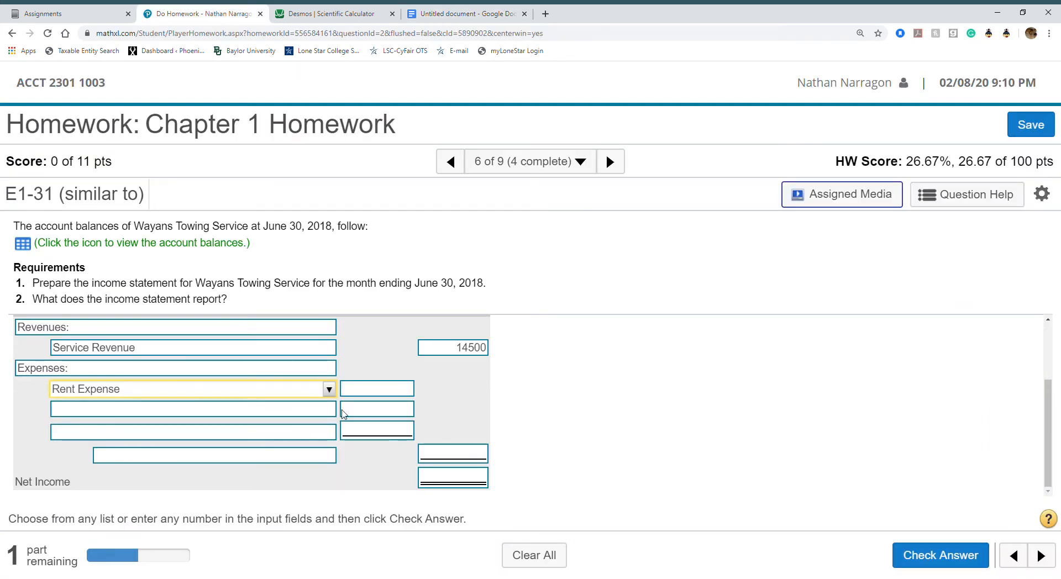
click(365, 393)
text(550)
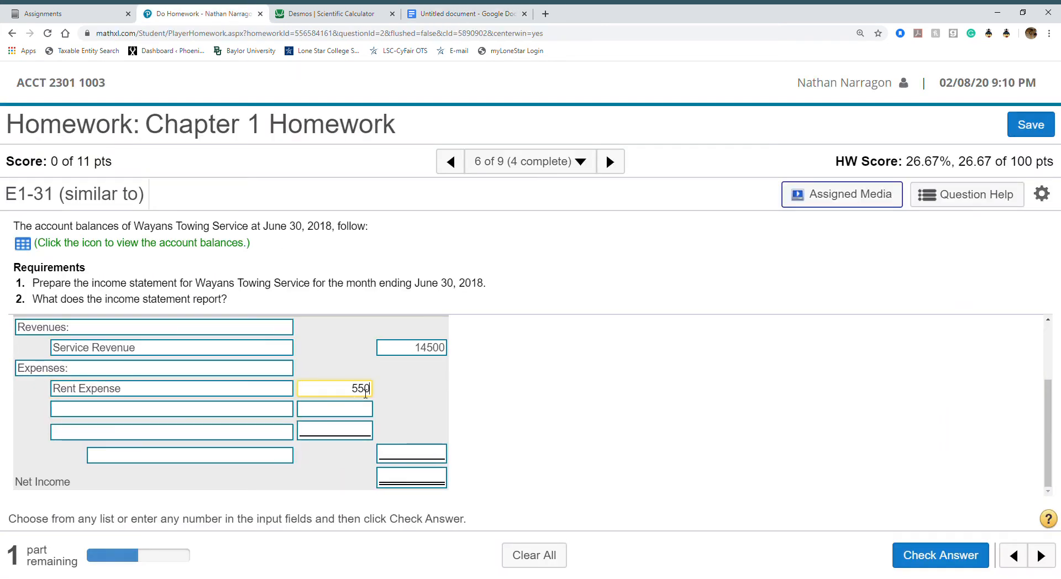
Enter Salaries Expense of 2000 on the second expense line, consulting the account balances in the Google Docs document
click(275, 409)
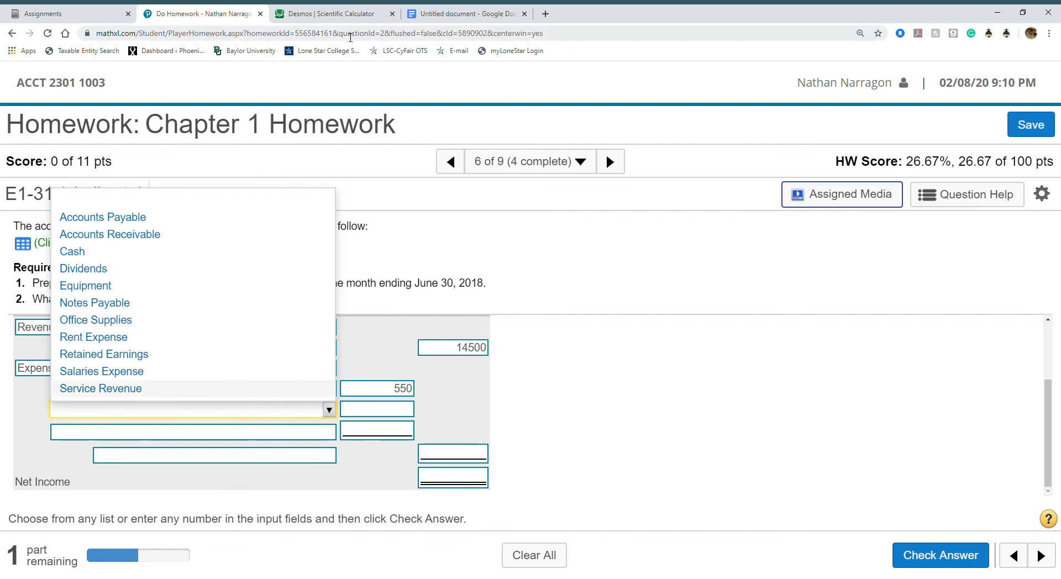
click(445, 14)
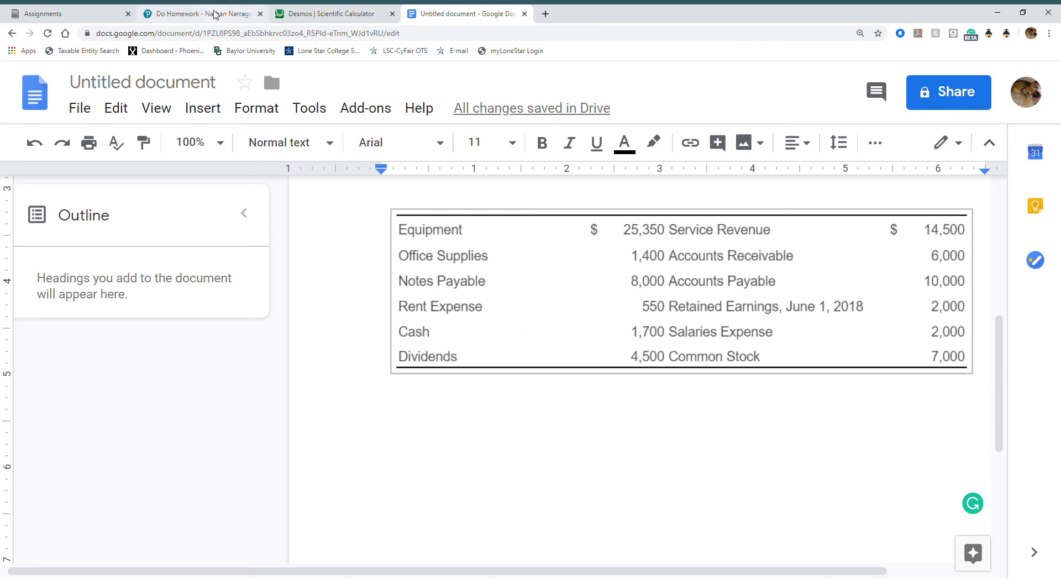
click(215, 13)
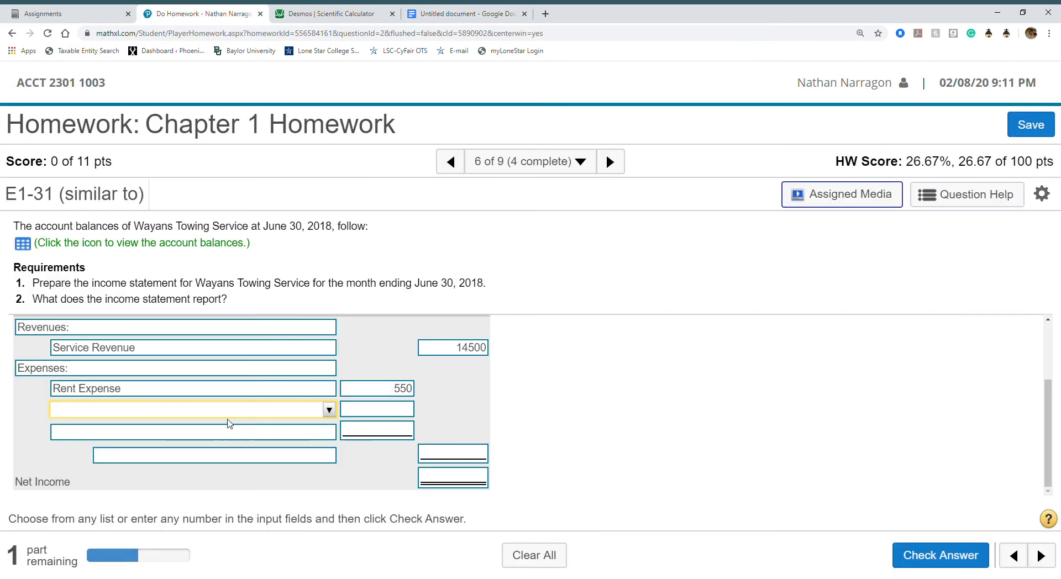
click(243, 412)
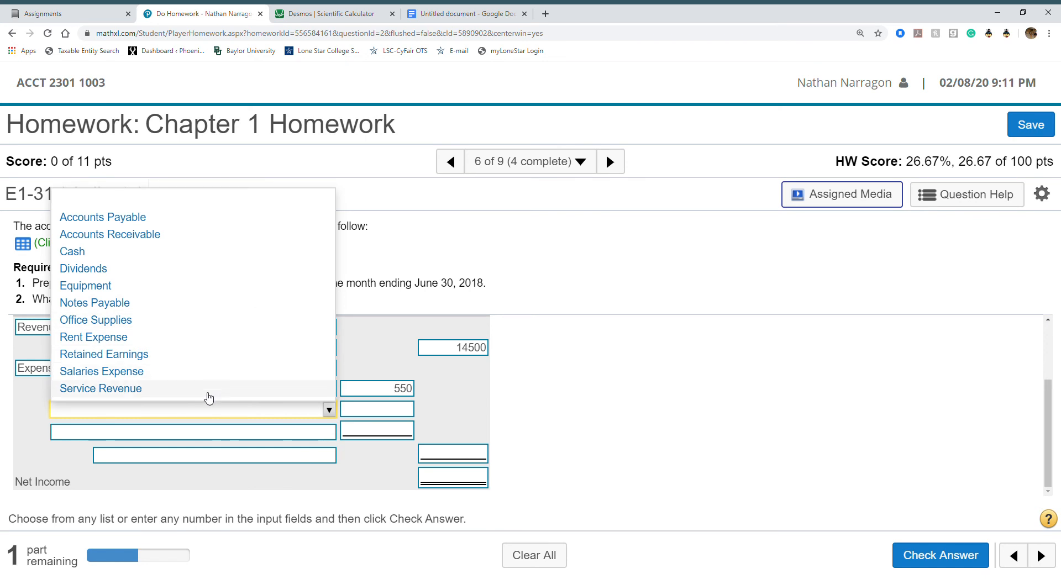
click(207, 374)
click(374, 411)
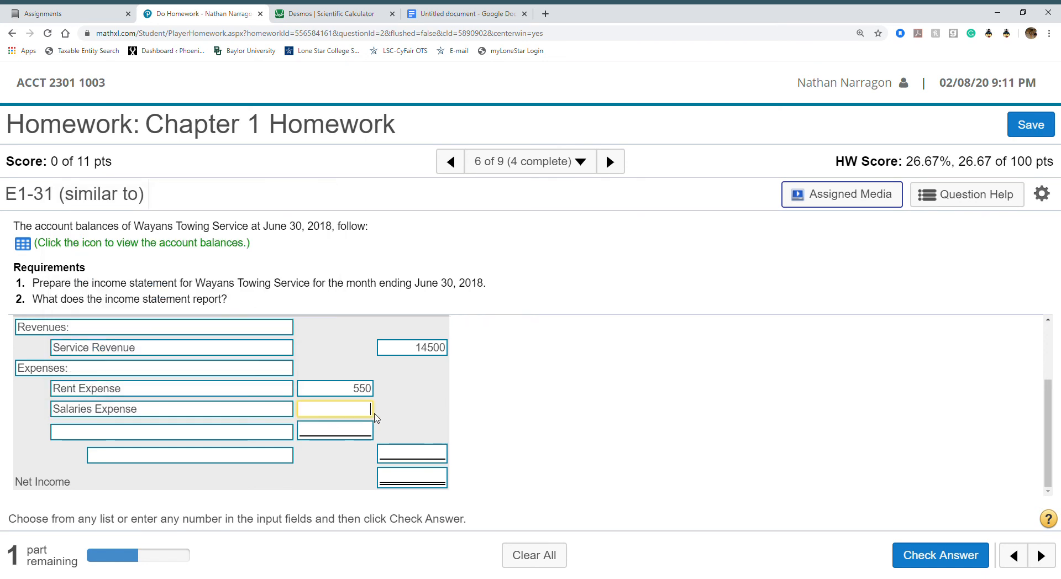
text(2000)
click(325, 482)
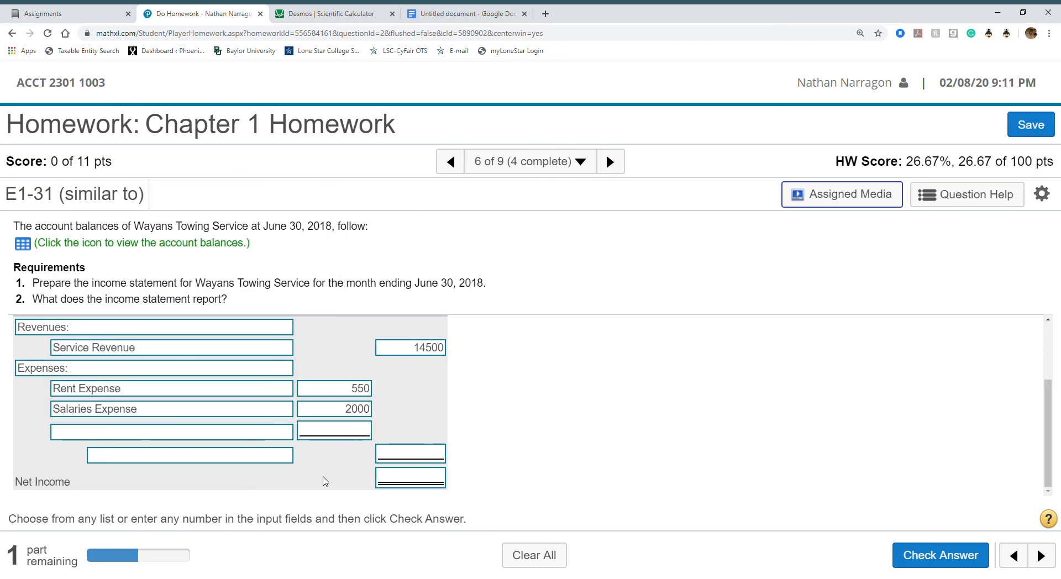
Label the subtotal row below the expense lines as Total Expenses and enter 2550 as its amount
click(268, 456)
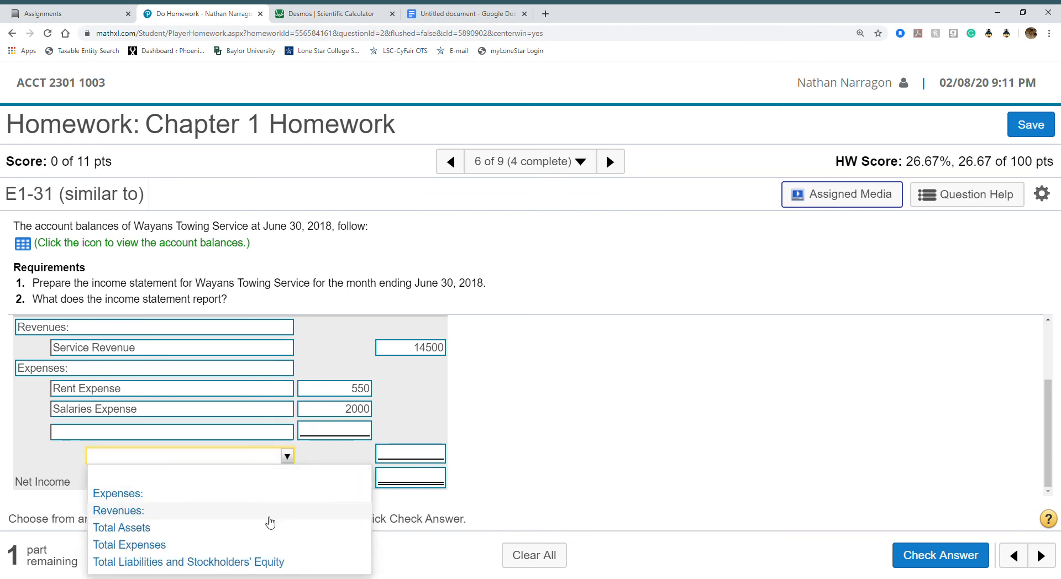
click(260, 545)
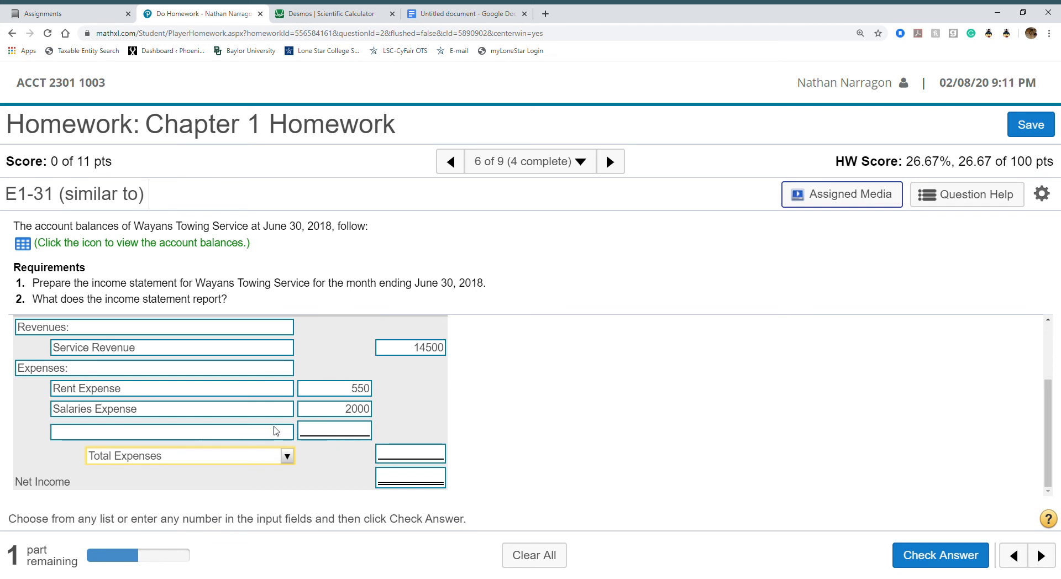
click(416, 454)
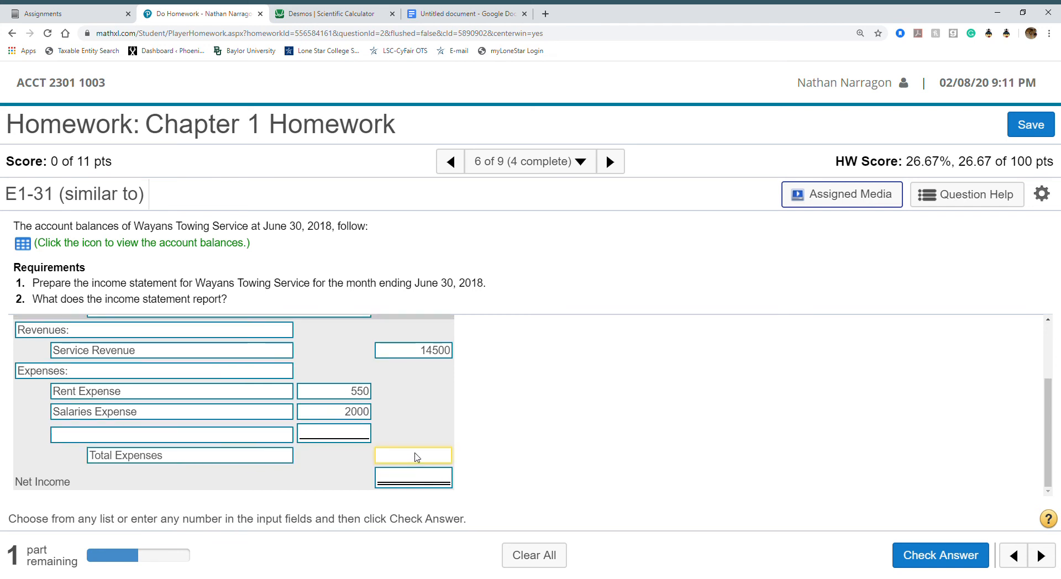
text(2550)
click(434, 428)
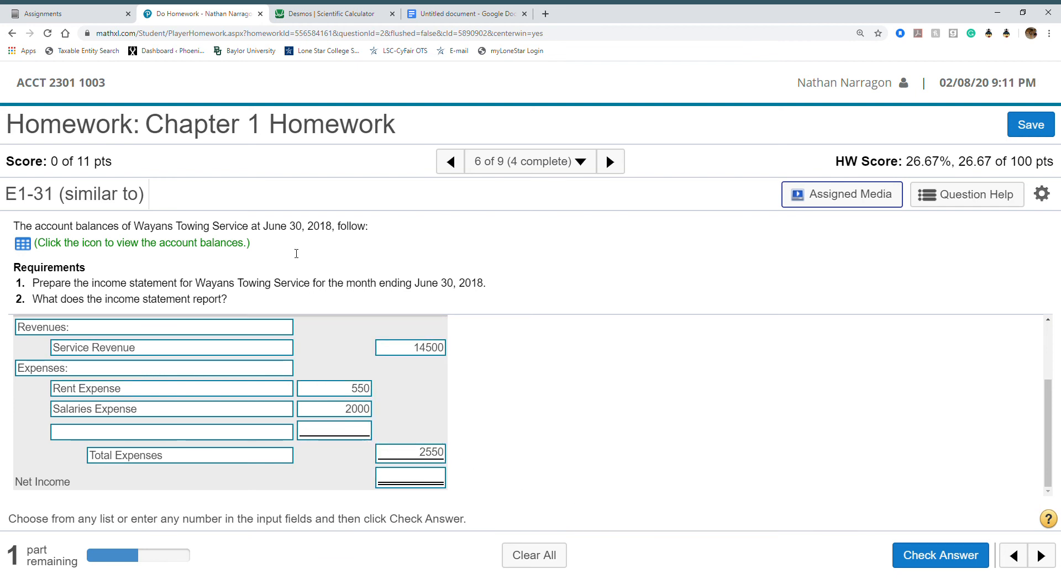
Calculate 14500 − 2550 in the Desmos scientific calculator, checking the revenue and expense figures in the homework
click(314, 13)
text(14)
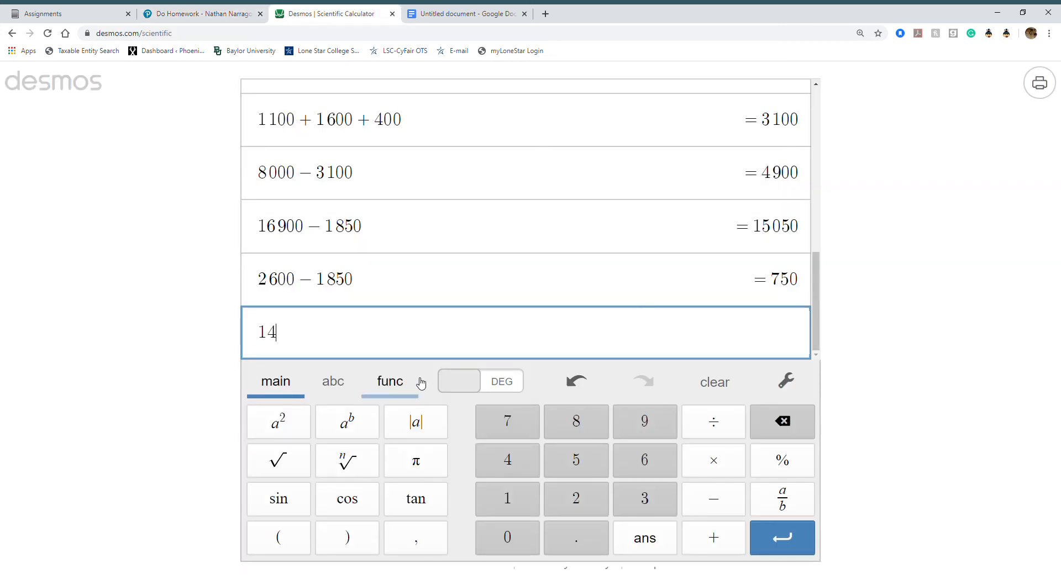
click(178, 14)
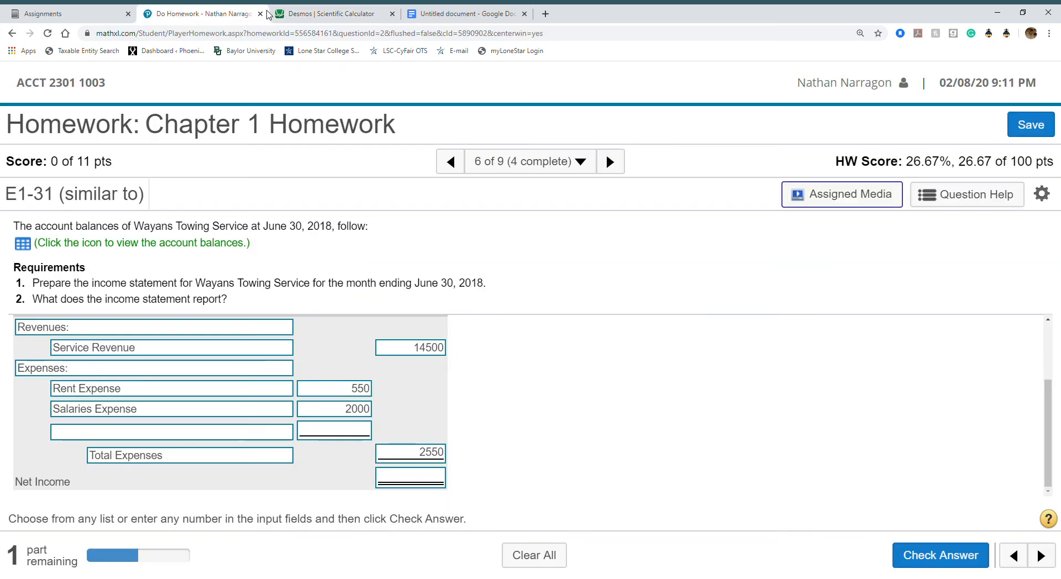
click(302, 15)
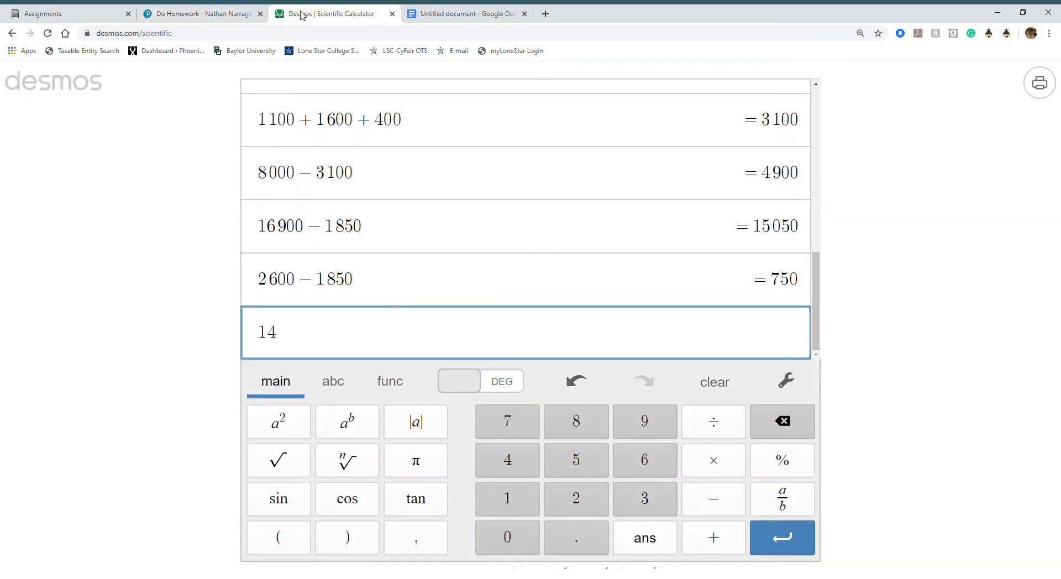
text(4500-)
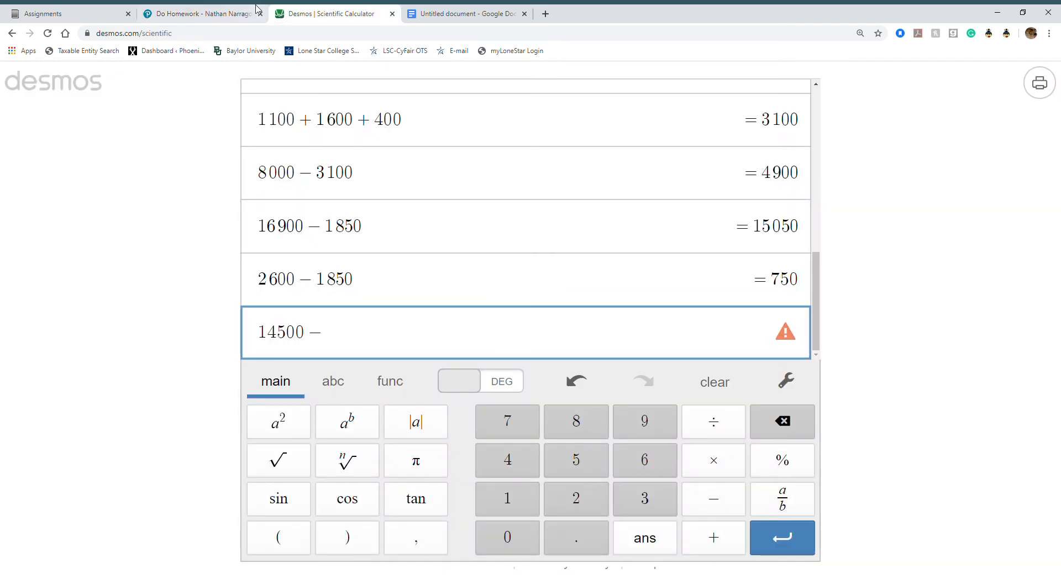
click(221, 15)
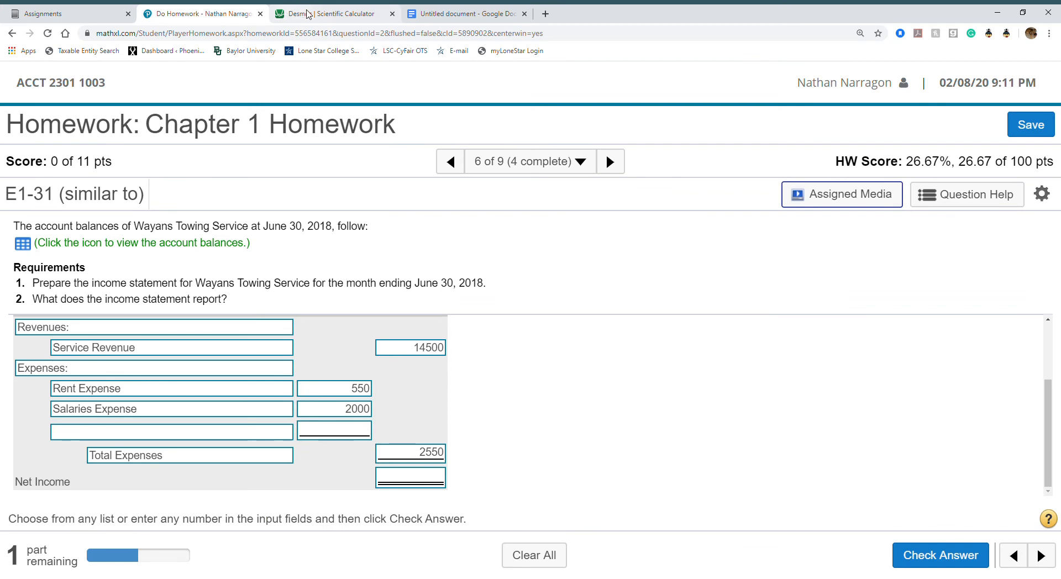
click(307, 13)
text(2550)
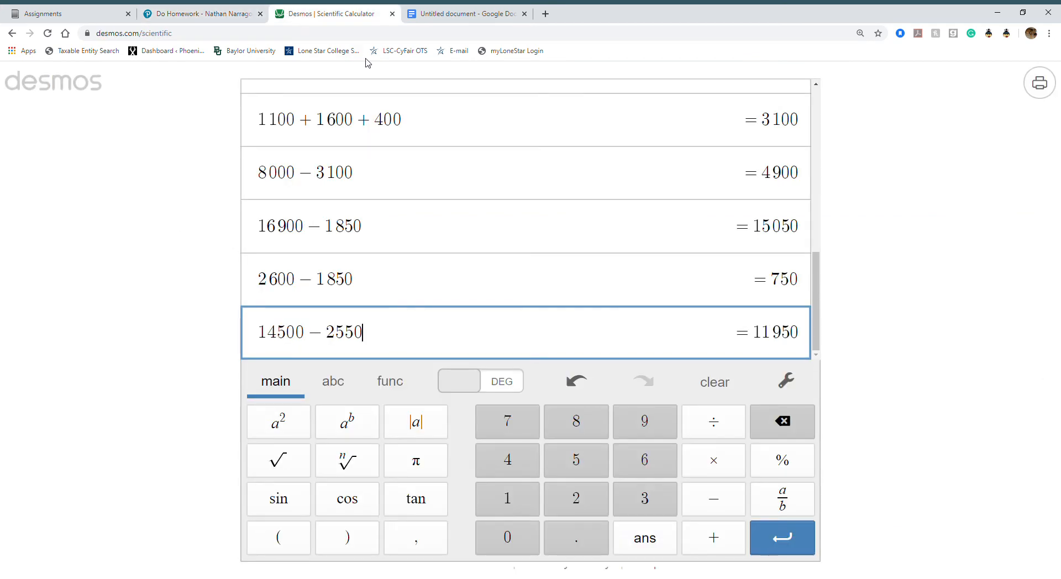
key(Return)
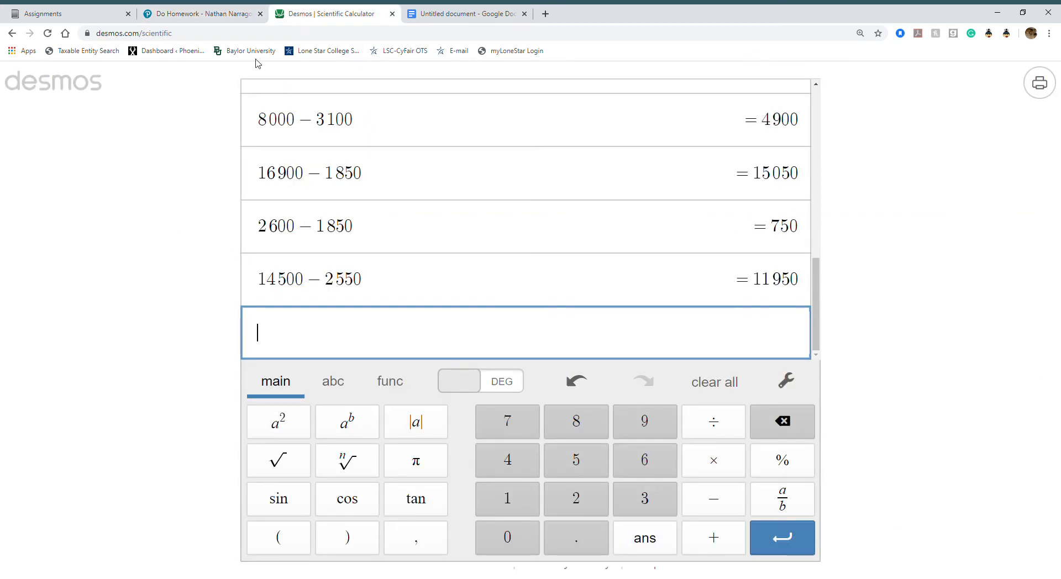
Back in the homework, enter Net Income of 11950, check the income statement answer and dismiss the feedback
click(217, 16)
click(408, 480)
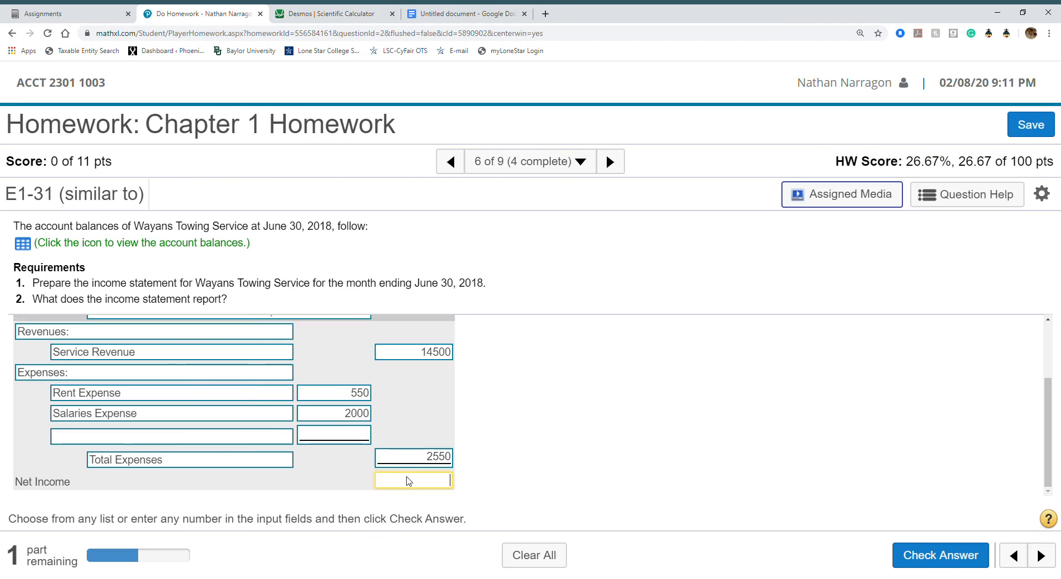
text(11950)
click(940, 567)
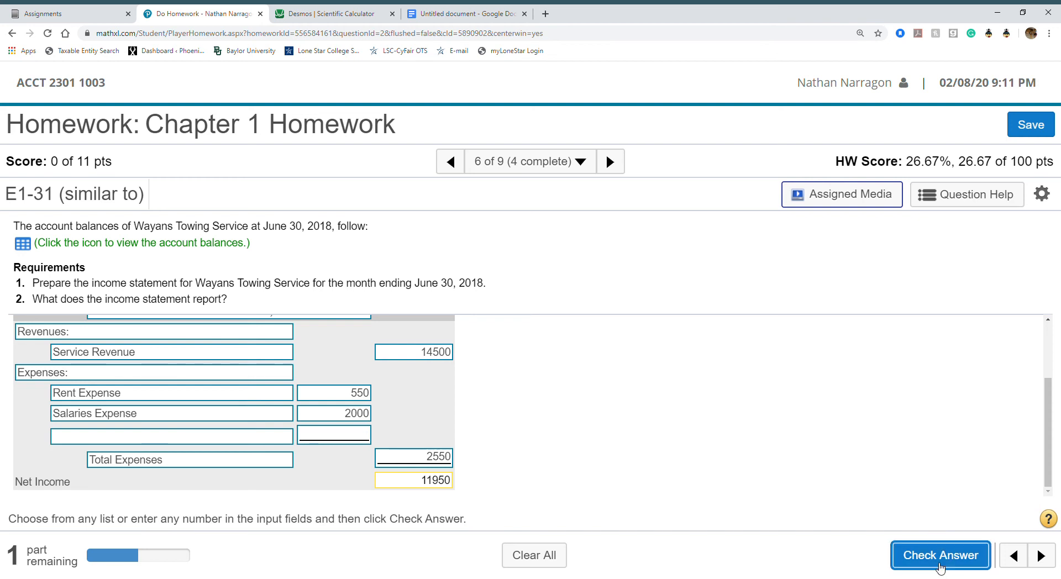
click(530, 401)
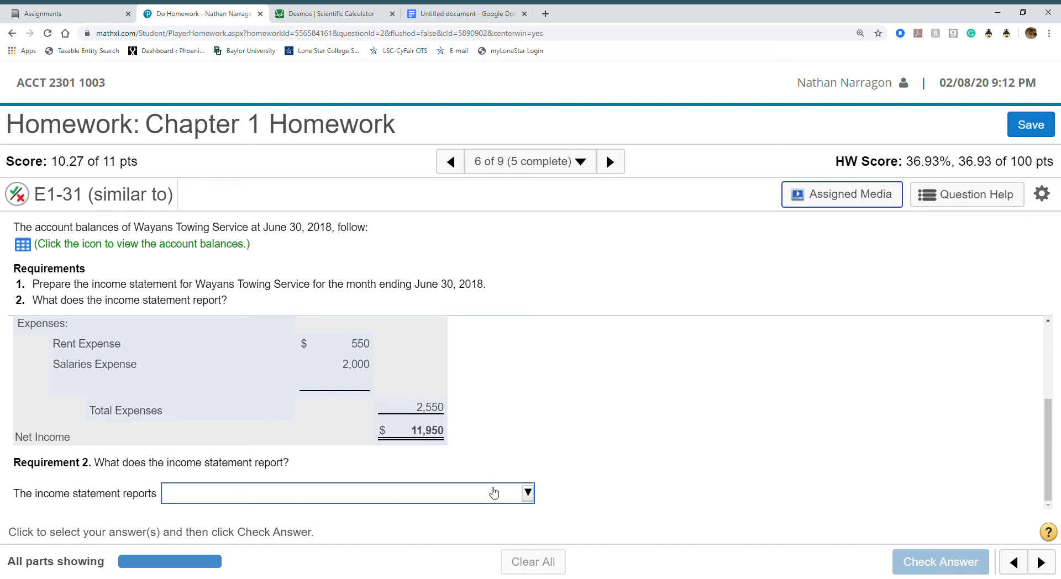
Review the answer choices under Requirement 2 for what the income statement reports, without choosing one
click(461, 493)
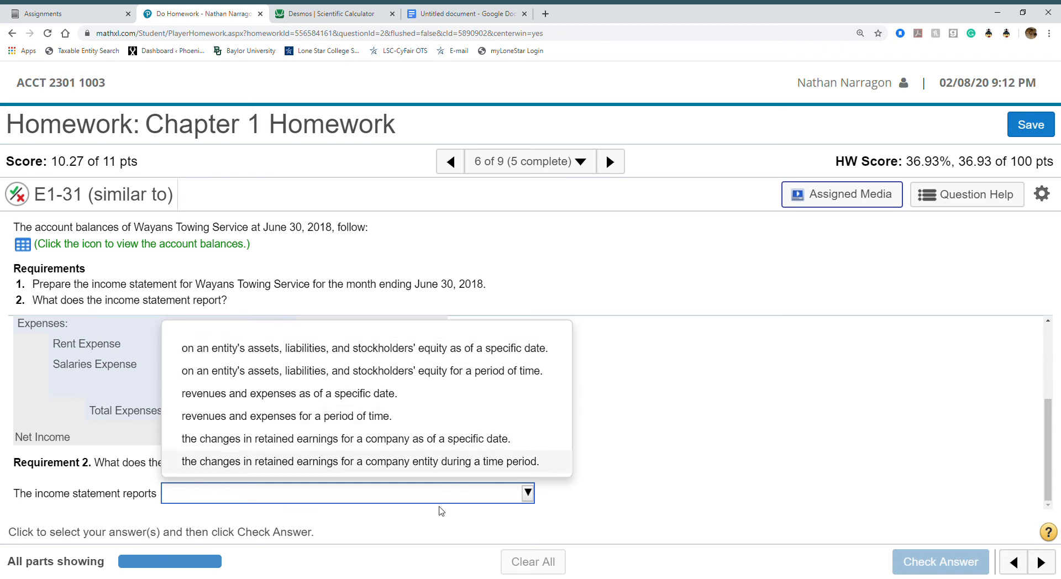
scroll(621, 507, up, 3)
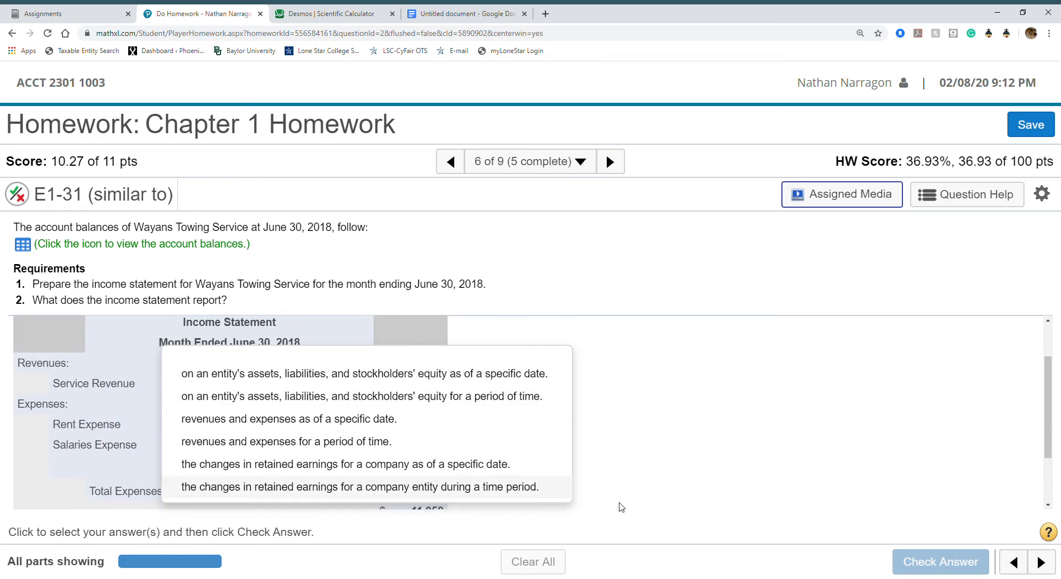
scroll(584, 440, down, 3)
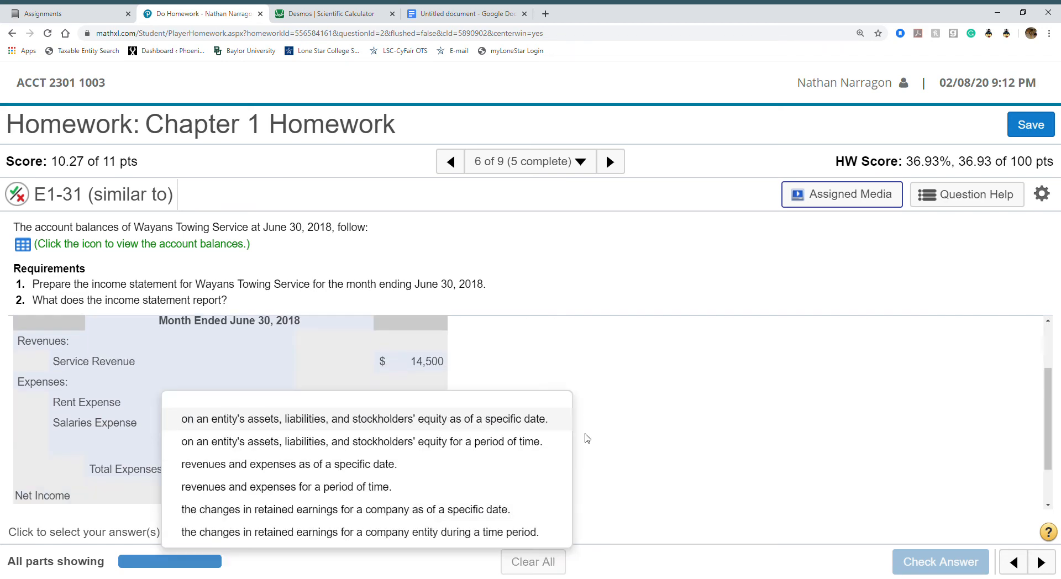
click(680, 456)
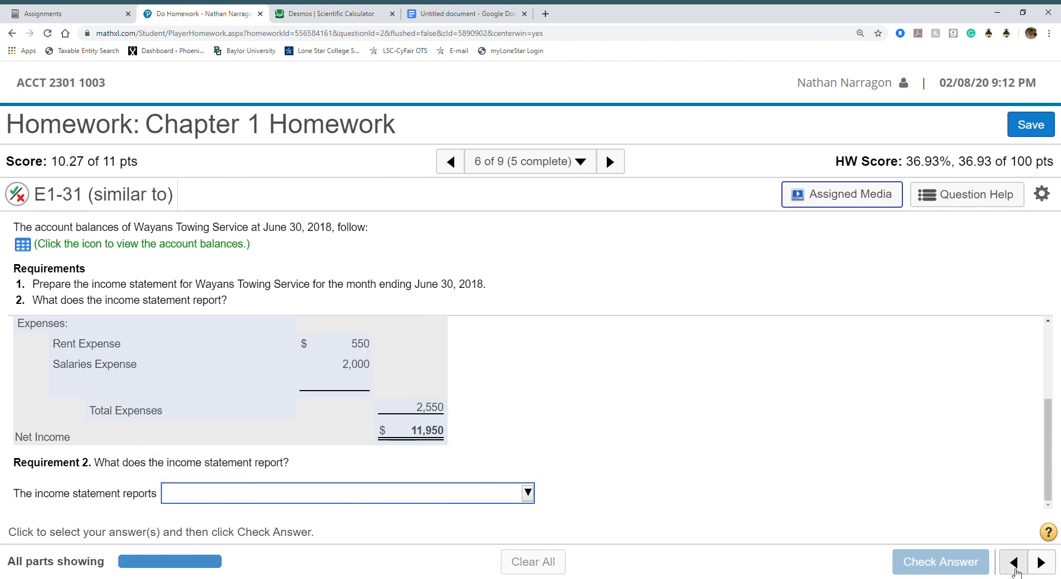
click(1049, 562)
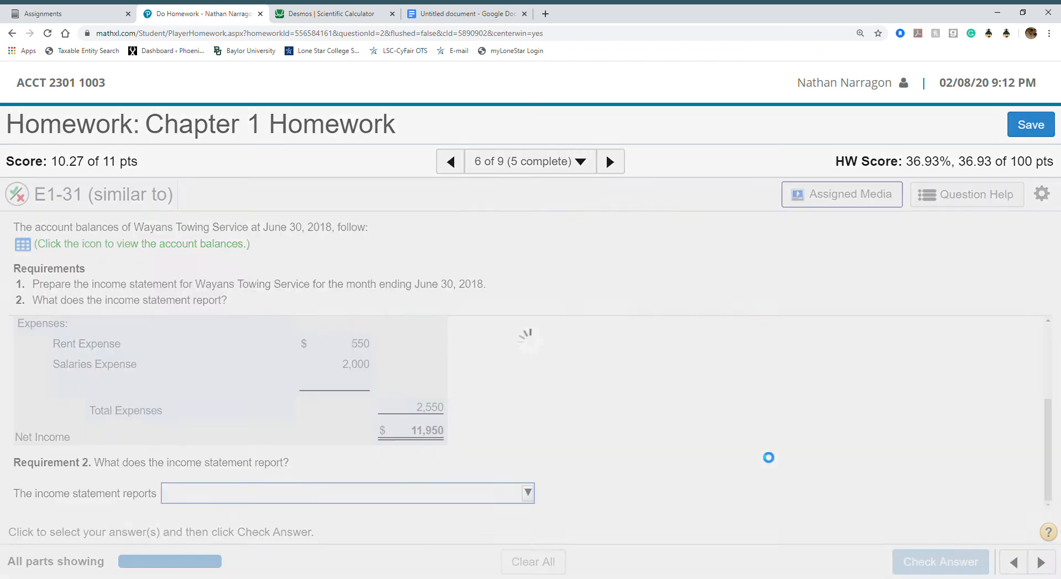
click(547, 432)
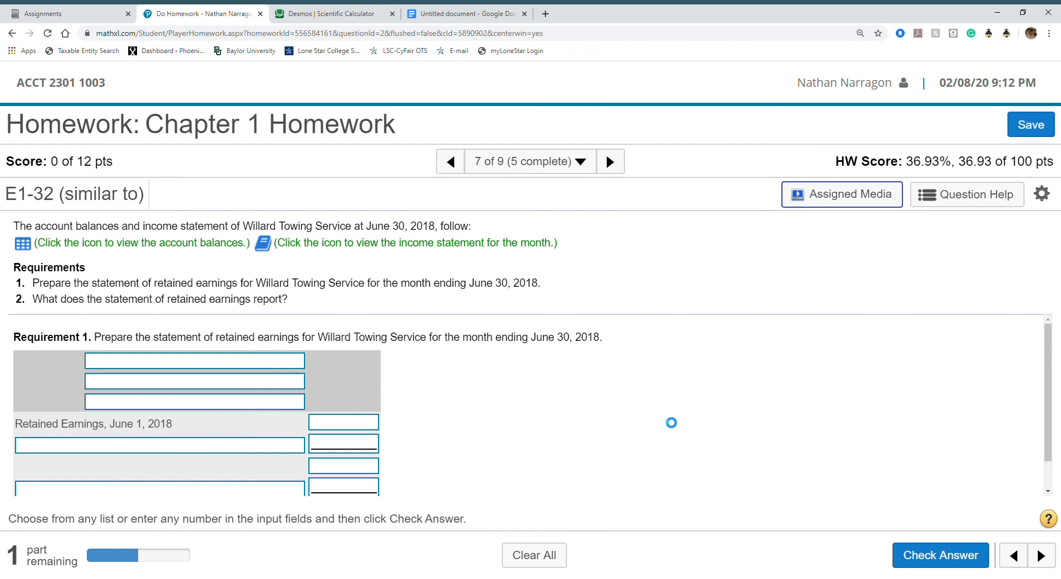
click(23, 244)
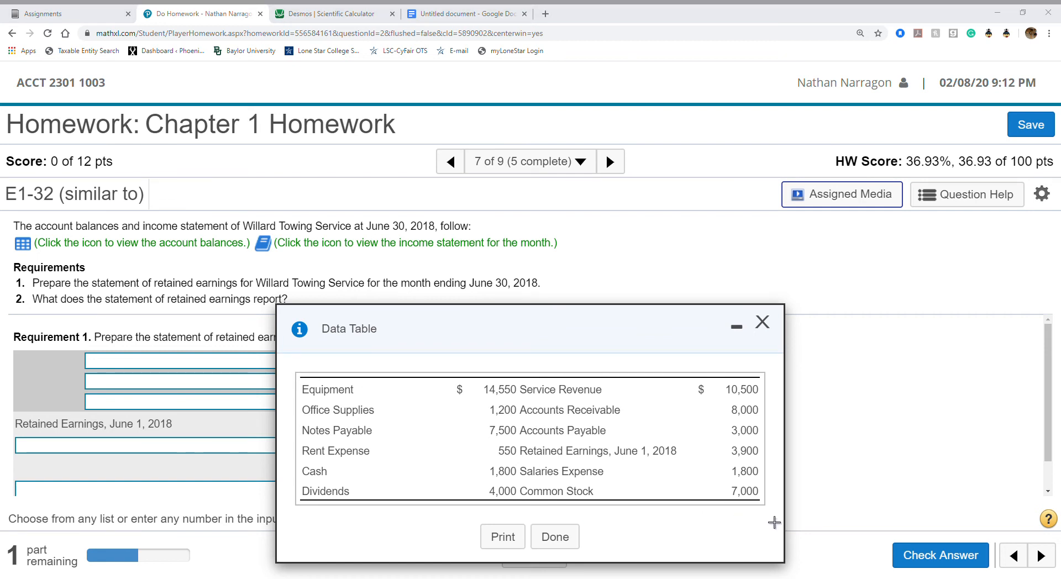
drag(778, 517, 775, 522)
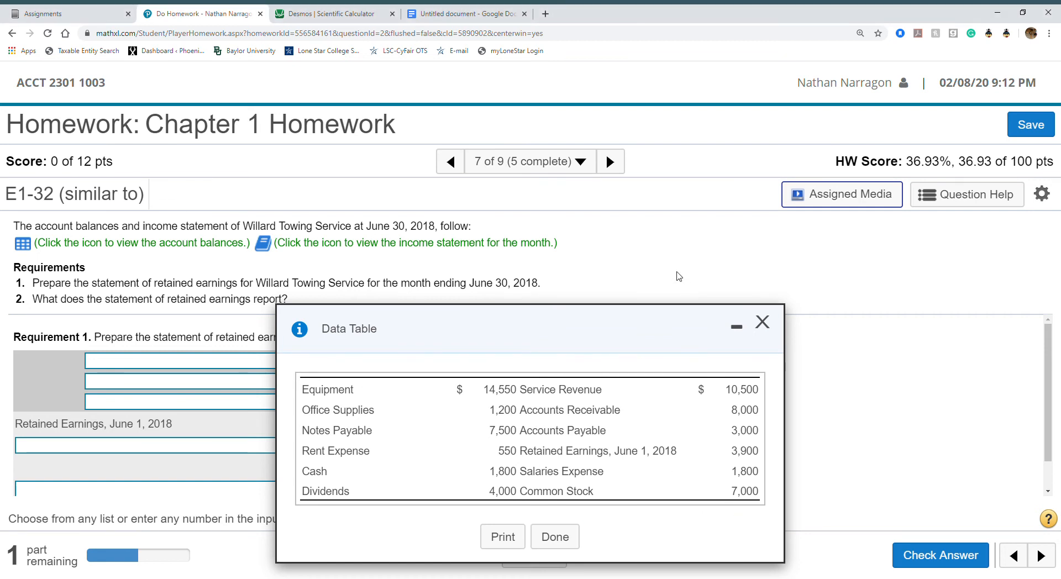
In the Google Docs document, replace the previous account balances image with the captured Willard Towing Service table
click(466, 13)
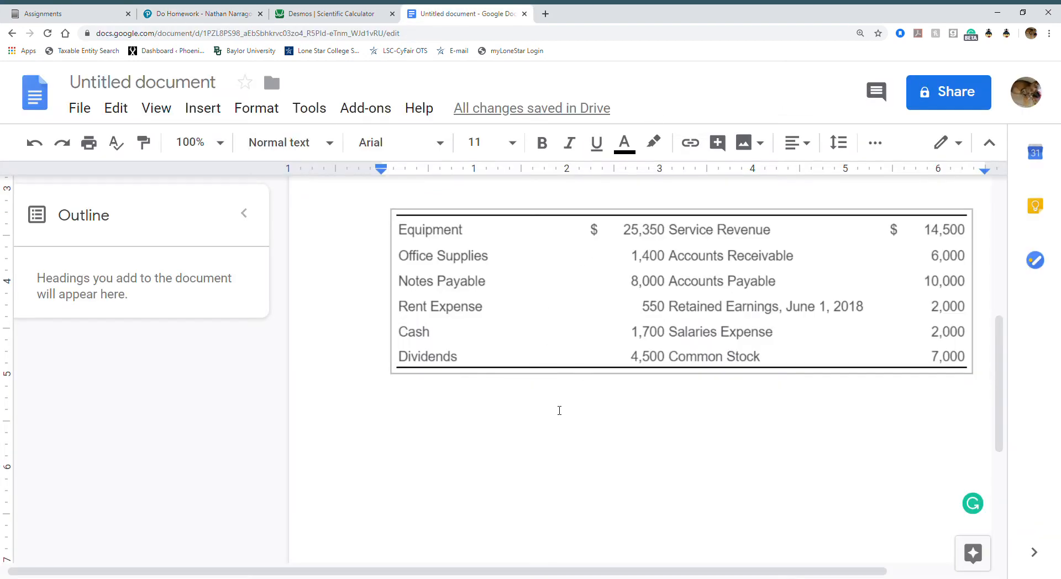
click(552, 339)
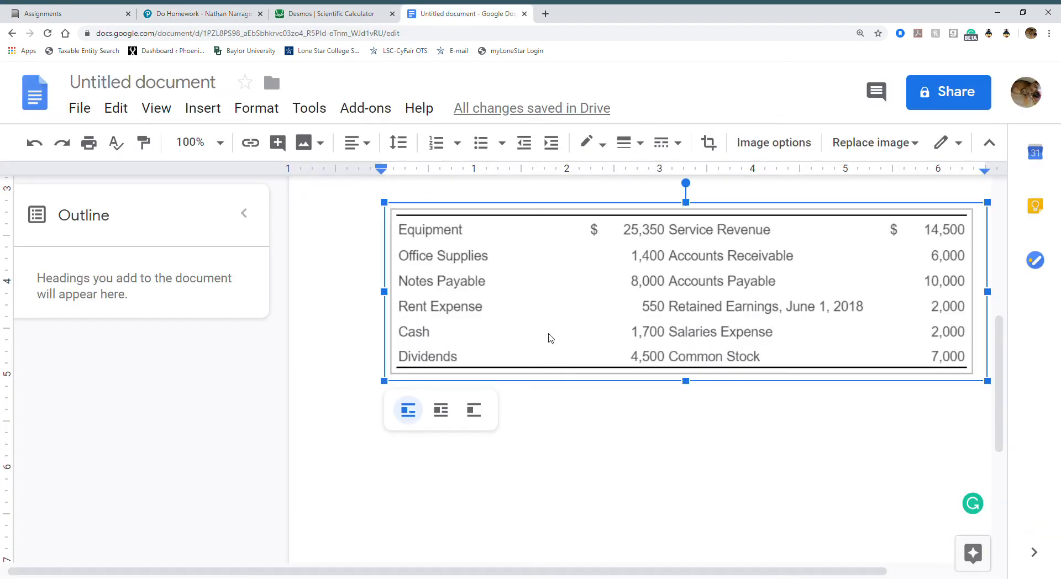
key(Delete)
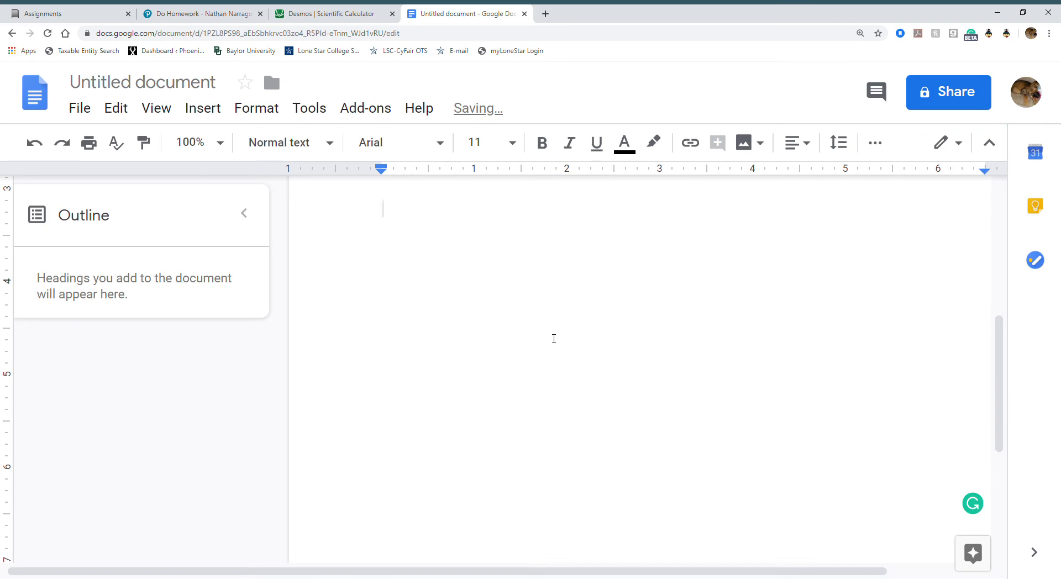
key(ctrl+v)
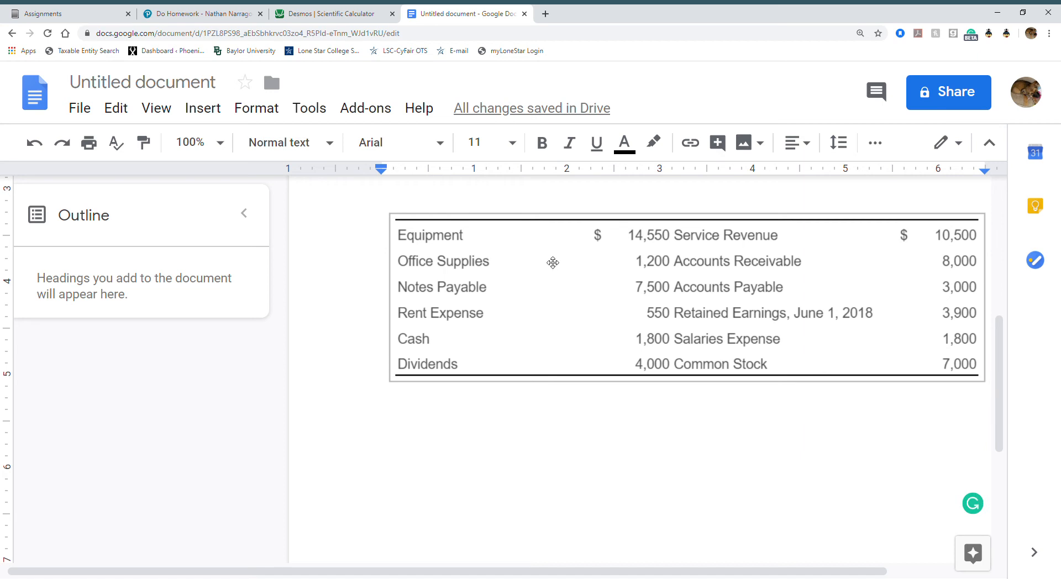
Return to the homework, close the data table and set the heading to Willard Towing Service, Statement of Retained Earnings, Month Ended June 30, 2018
click(150, 12)
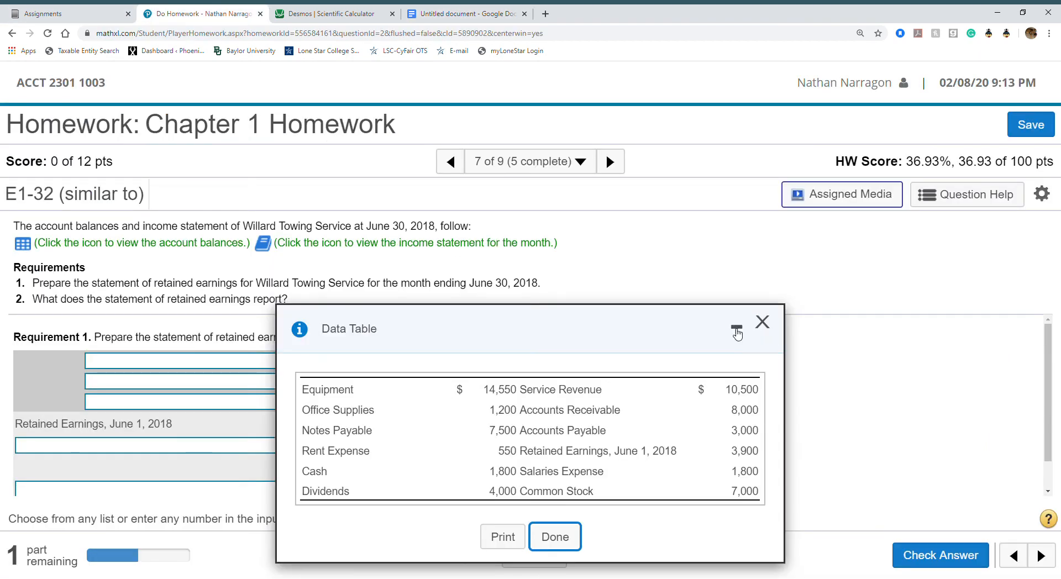
click(763, 322)
click(219, 367)
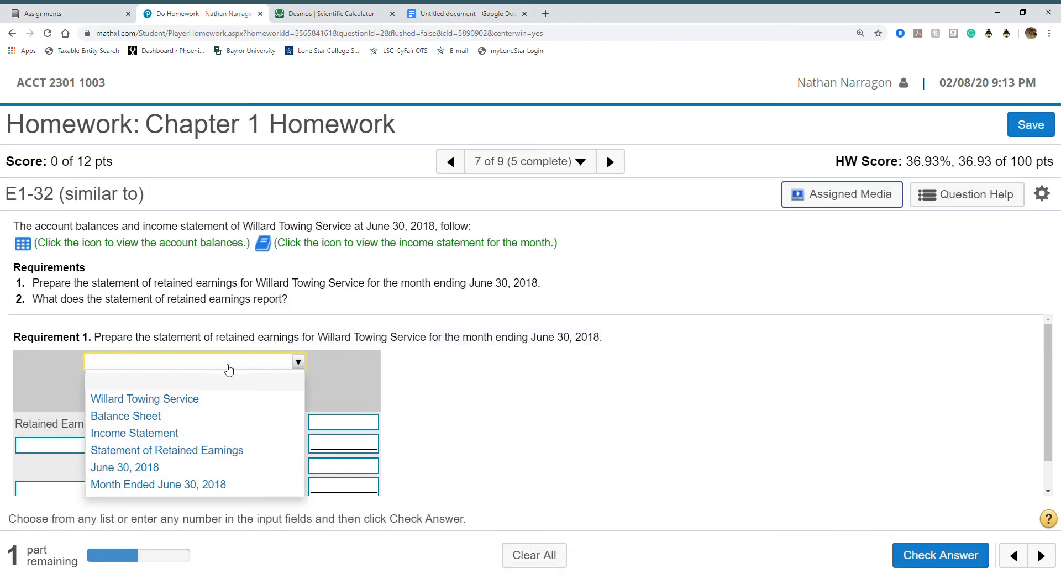
click(248, 406)
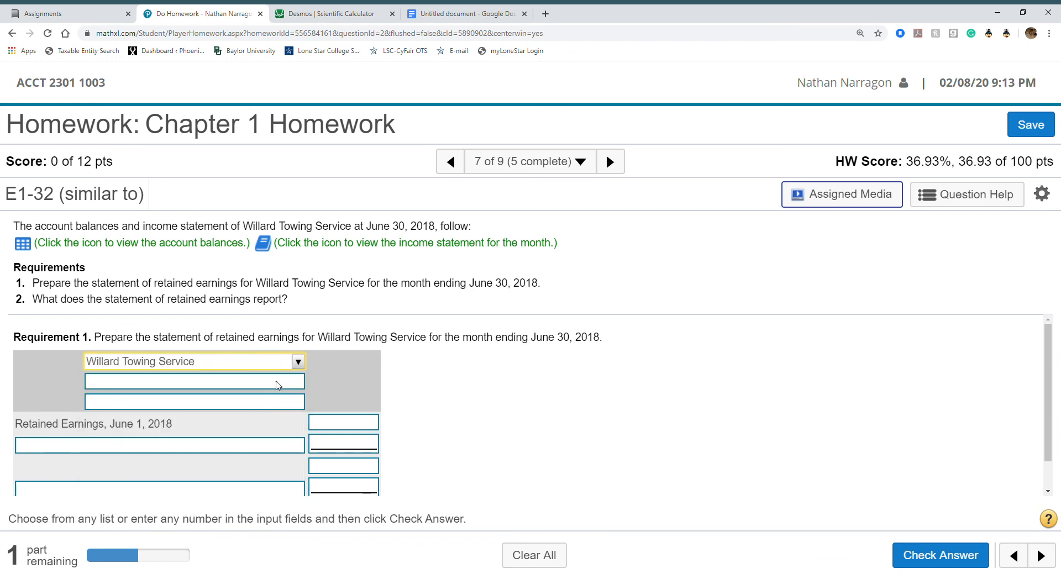
click(277, 385)
click(260, 473)
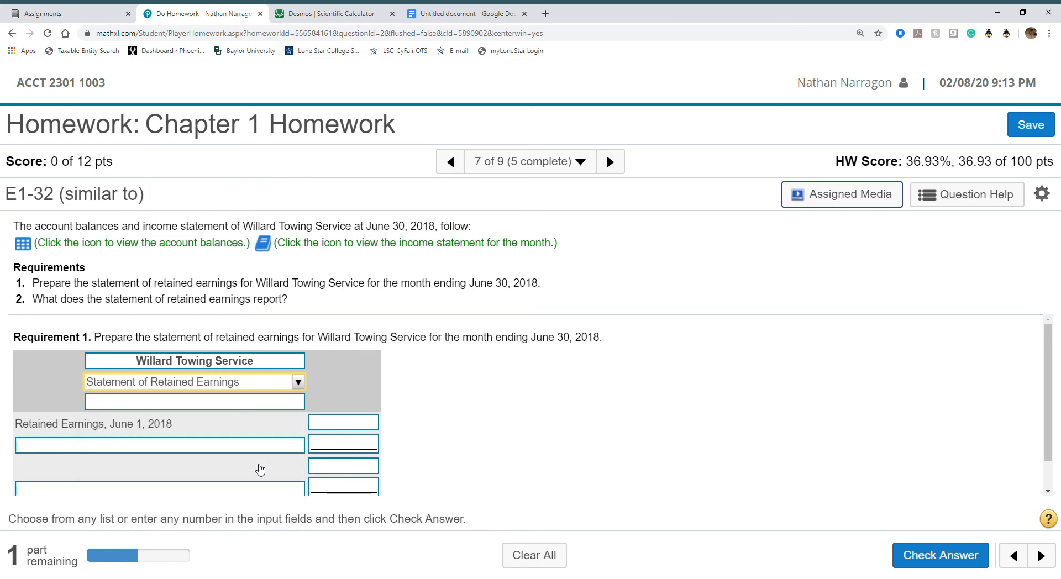
click(262, 404)
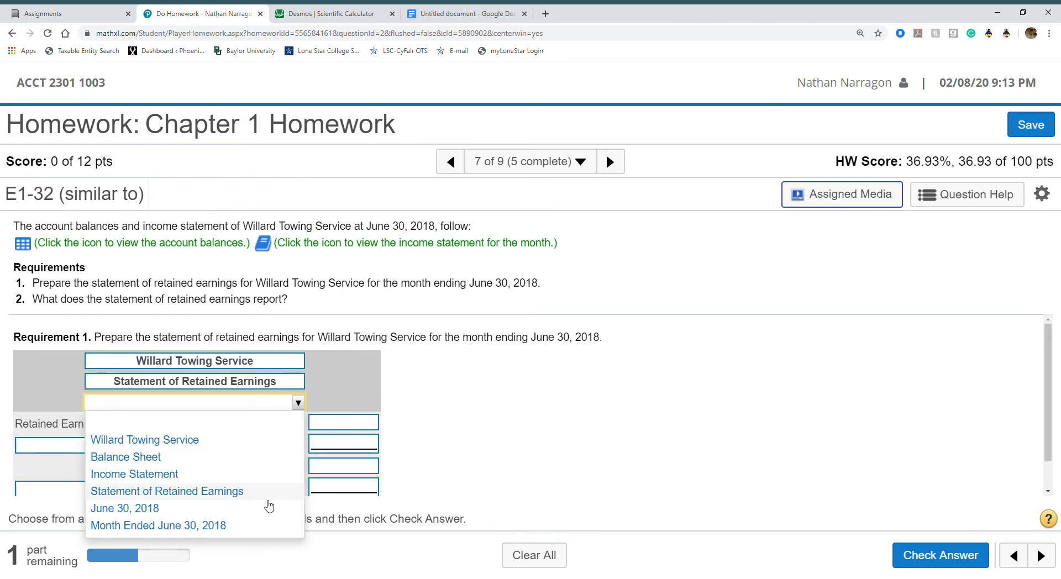
click(264, 522)
Look up the beginning retained earnings in the Google Docs table and enter 3900 for June 1, 2018 in the homework statement
scroll(247, 425, down, 1)
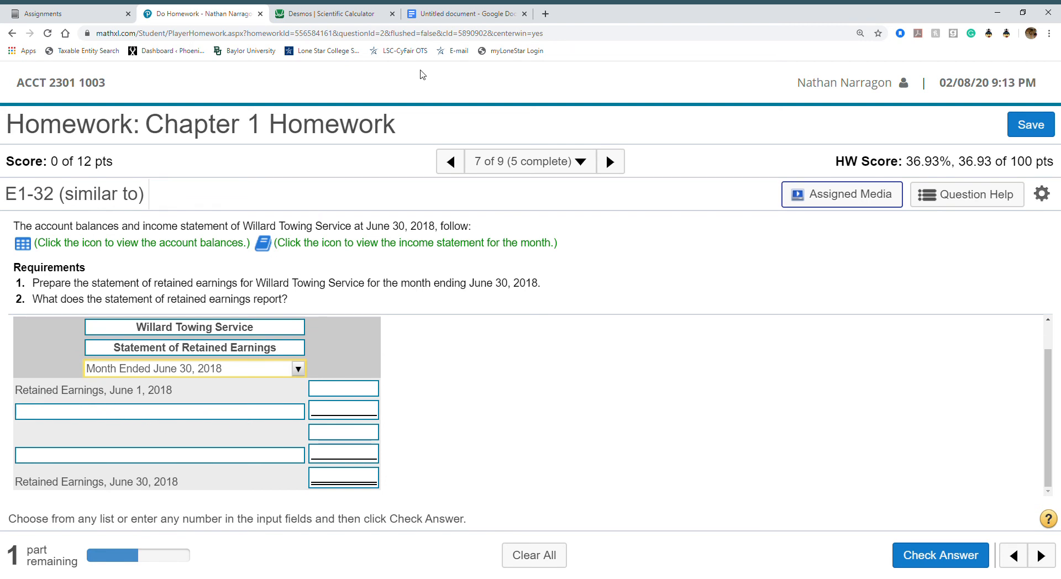
click(458, 13)
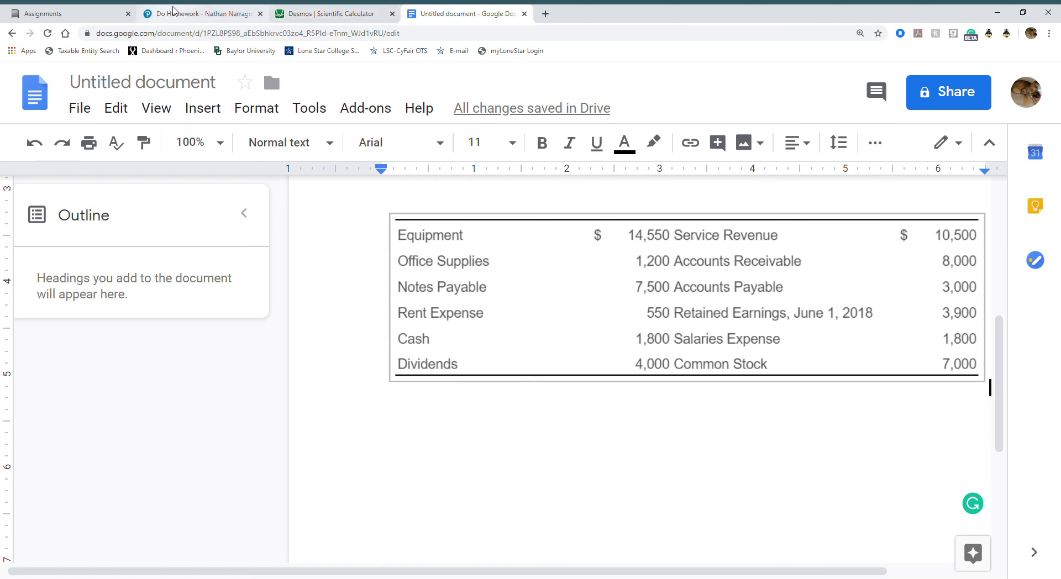
click(174, 12)
click(359, 396)
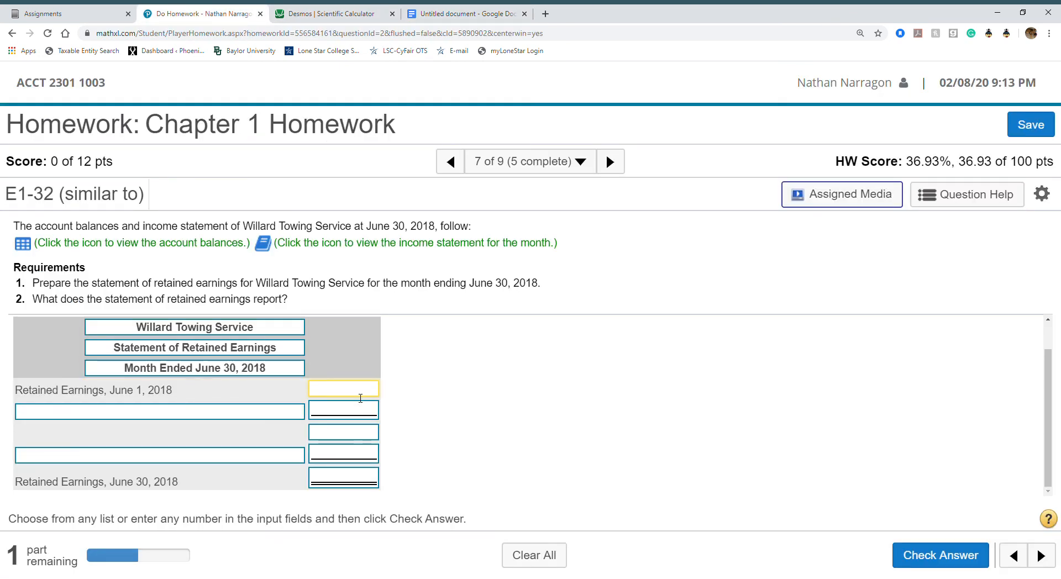
text(3900)
Add the line Net income for the month with the amount 8150 taken from the reference income statement, and close the reference
click(292, 413)
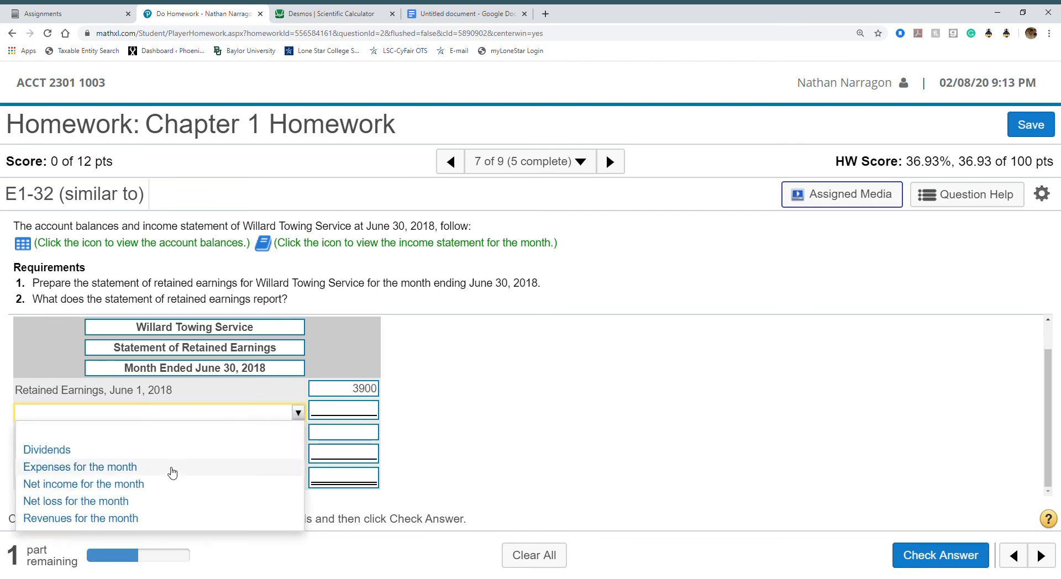
click(172, 487)
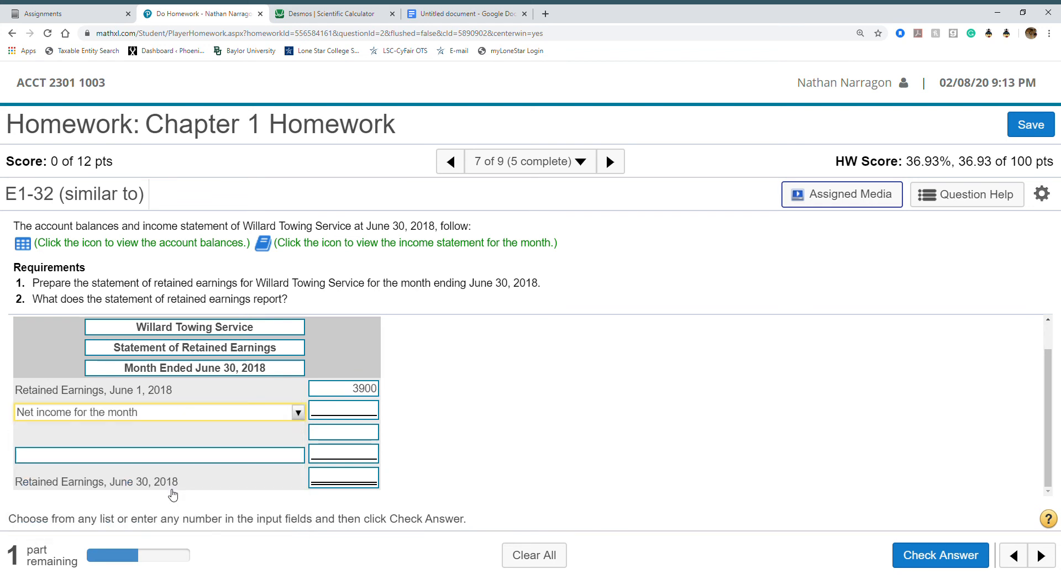
click(263, 247)
drag(532, 346, 692, 174)
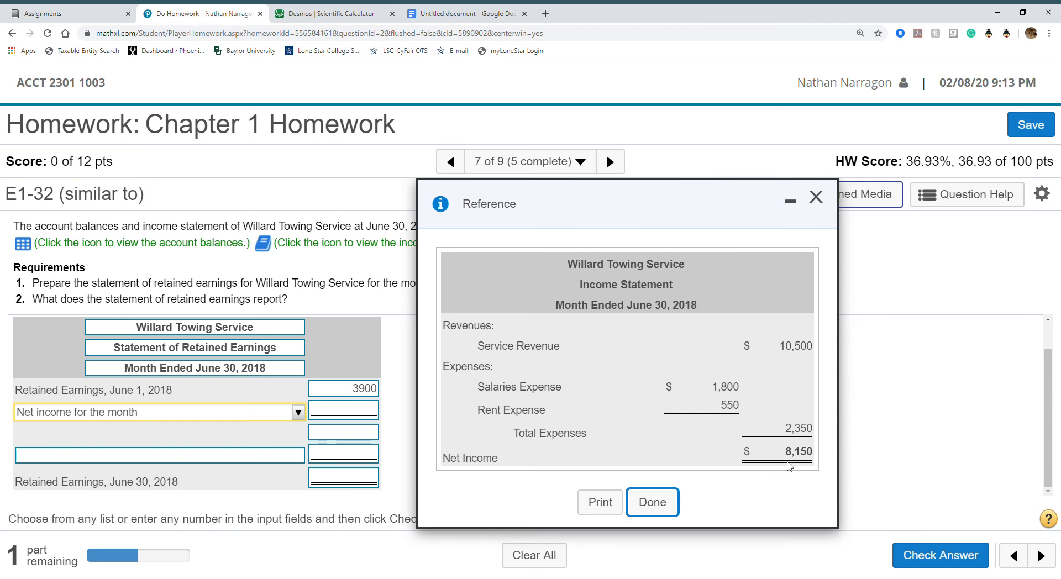
click(353, 418)
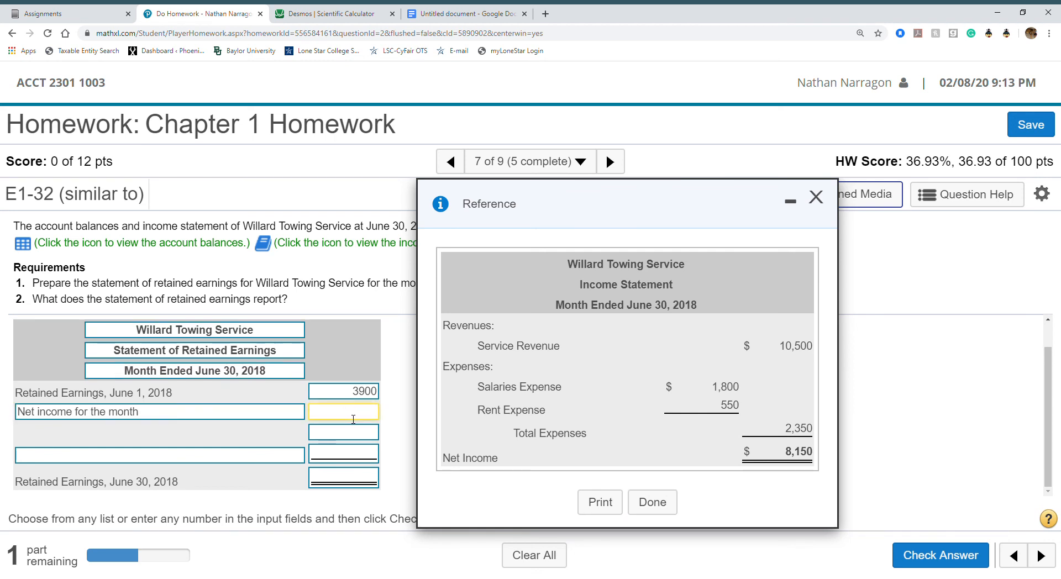
text(8150)
click(816, 198)
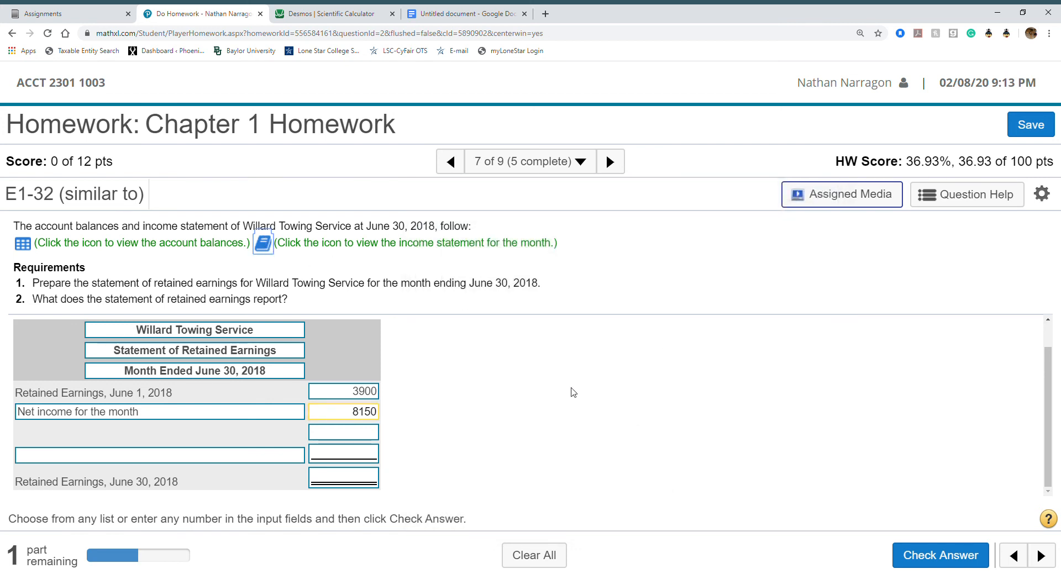
Calculate 3900+8150 in the Desmos calculator and enter 12050 as the subtotal below net income in the homework
click(331, 433)
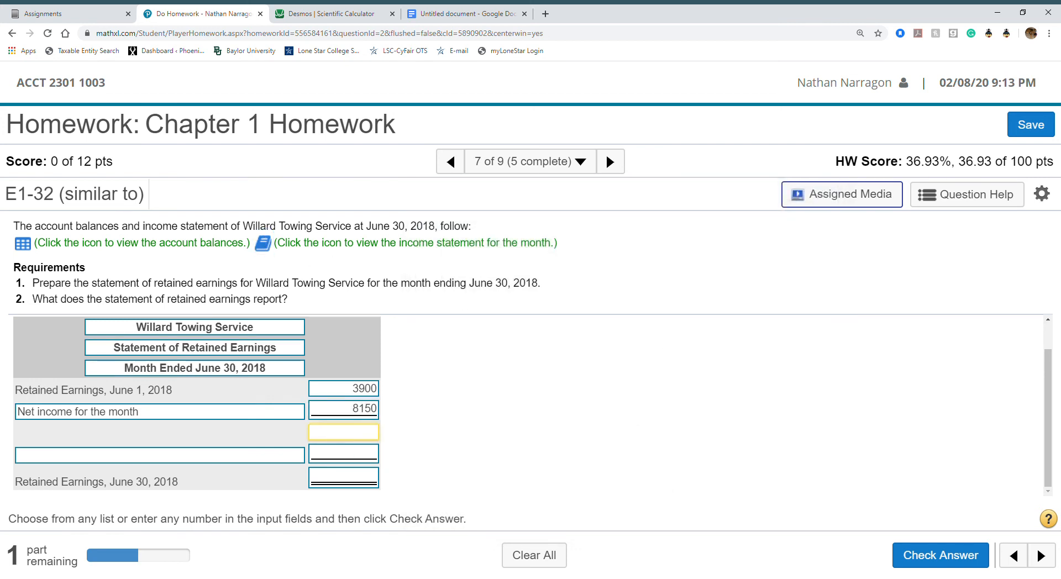
click(327, 13)
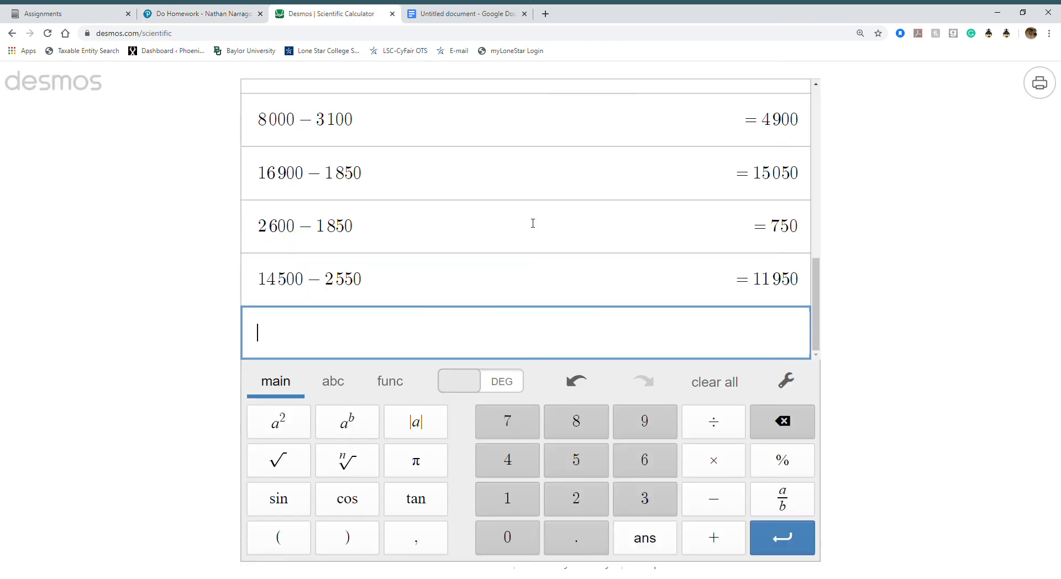
text(3900+8)
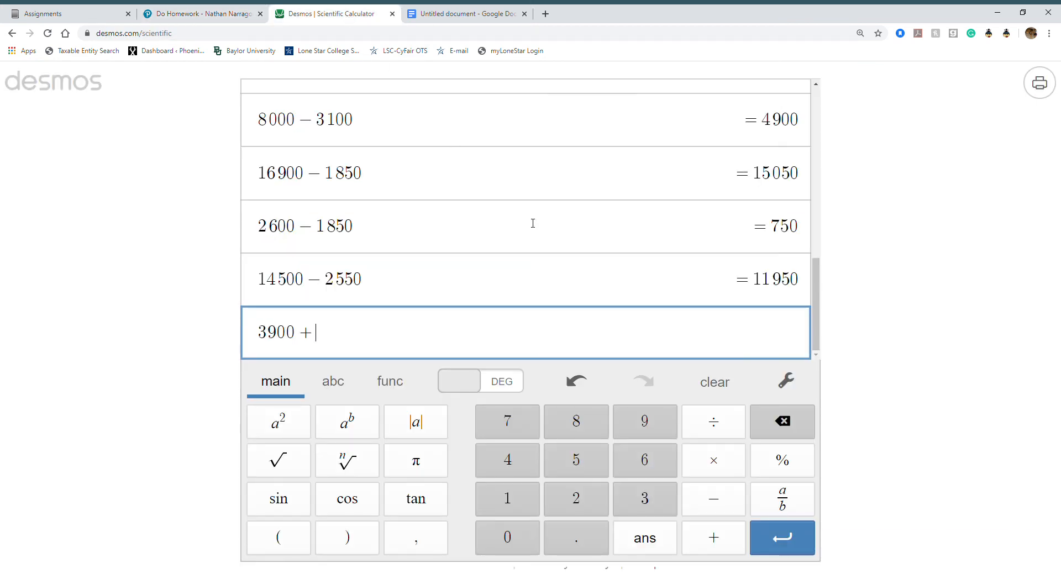
text(150)
key(Return)
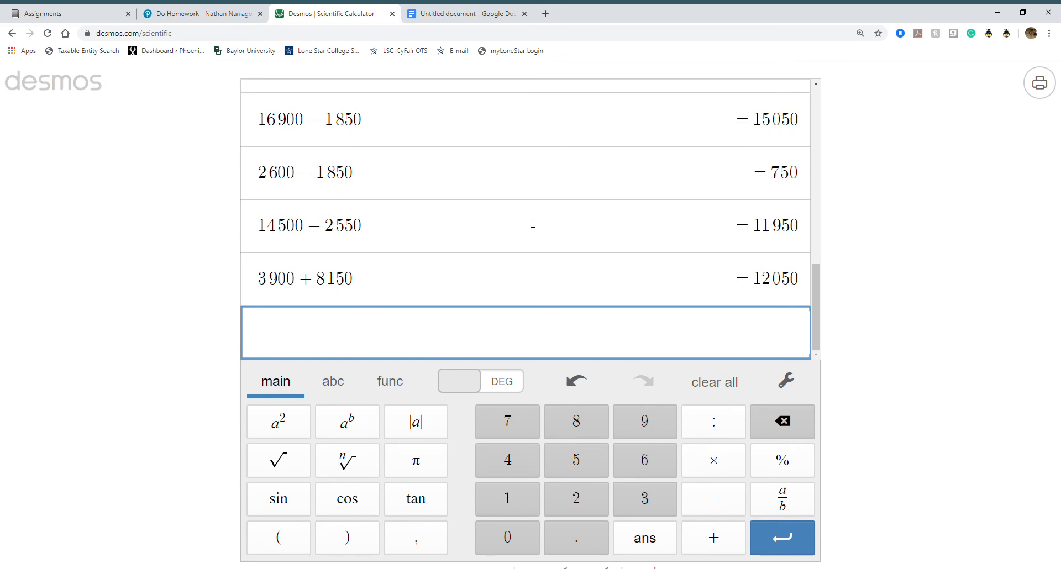
click(182, 13)
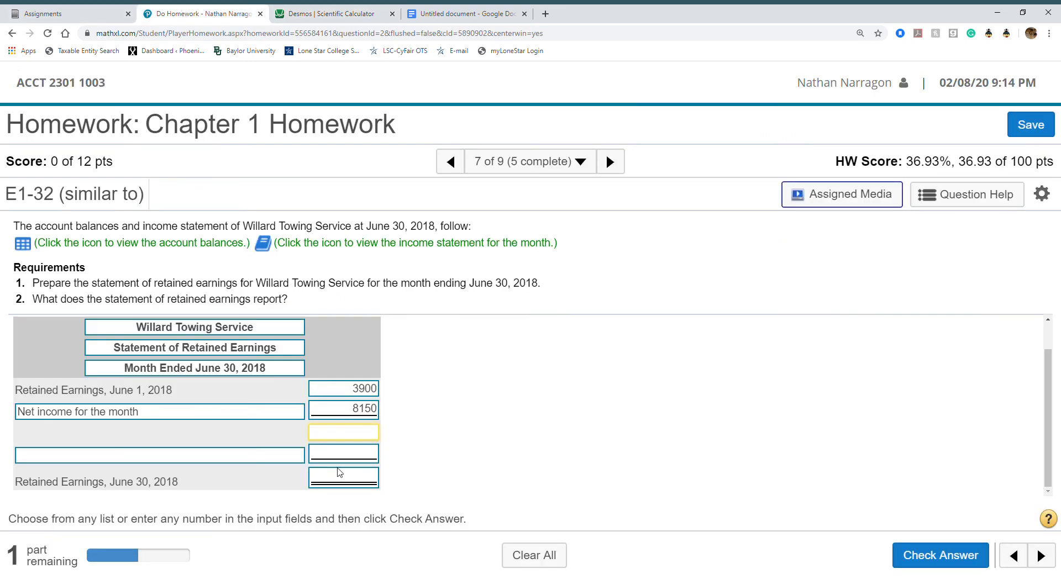
click(337, 435)
text(12050)
Add the Dividends line below the subtotal and enter 4000, looking up the amount in the Google Docs table
click(216, 462)
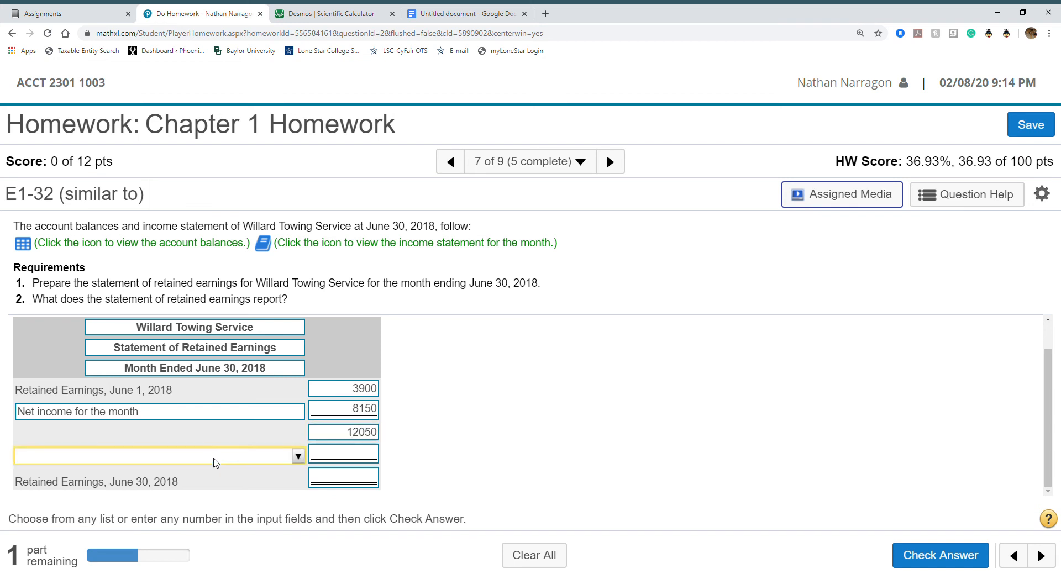
click(199, 497)
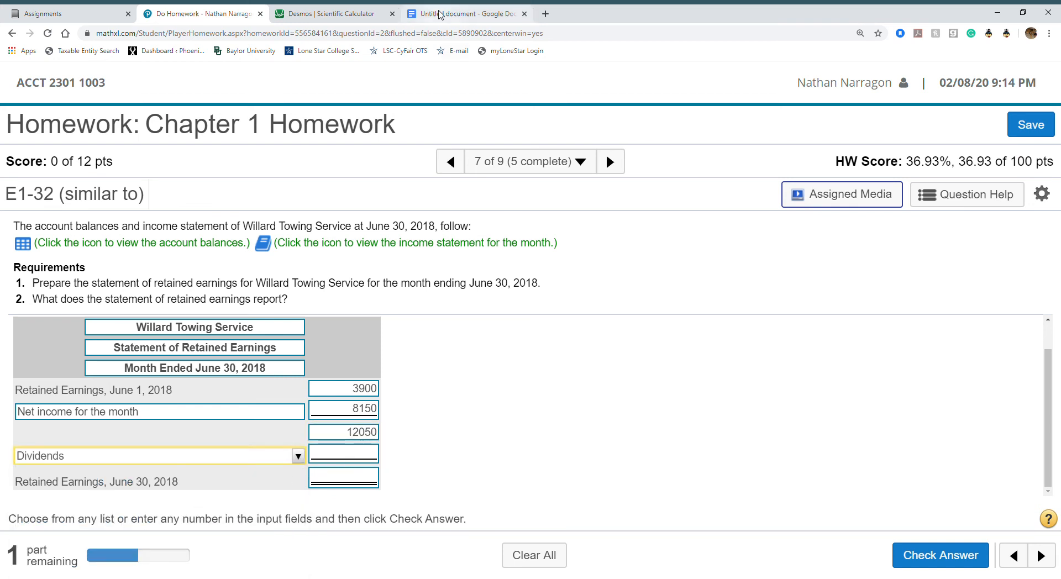
click(467, 13)
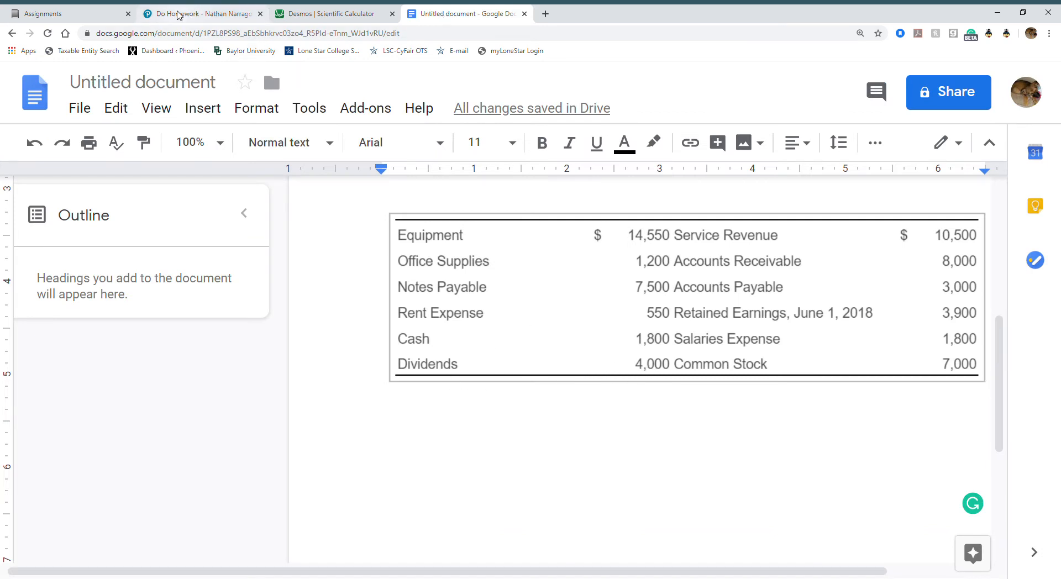
click(178, 14)
click(320, 456)
text(4)
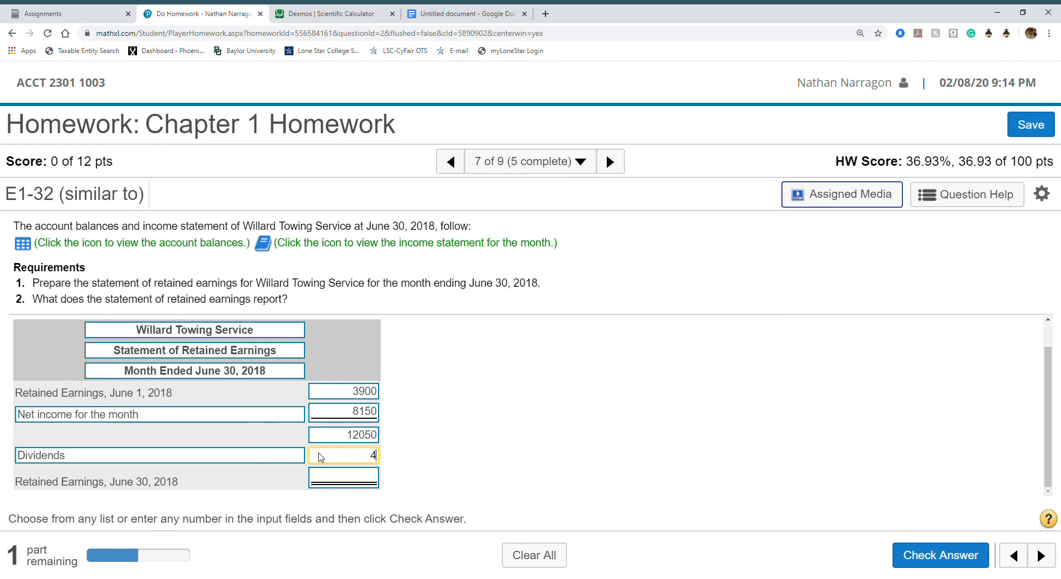
text(000)
Calculate 12050-4000 in the Desmos calculator for the June 30, 2018 retained earnings
click(368, 478)
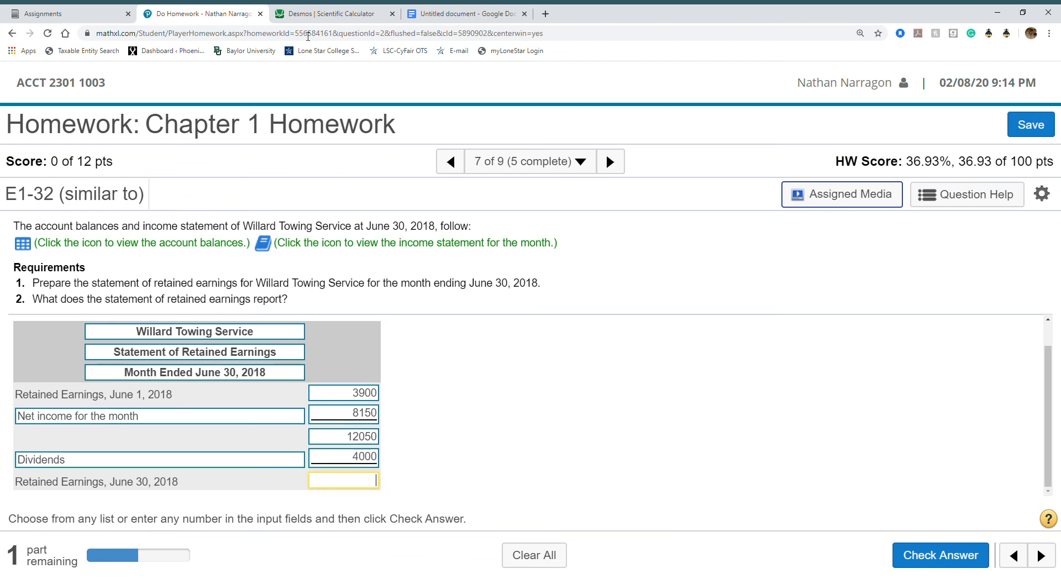
click(326, 13)
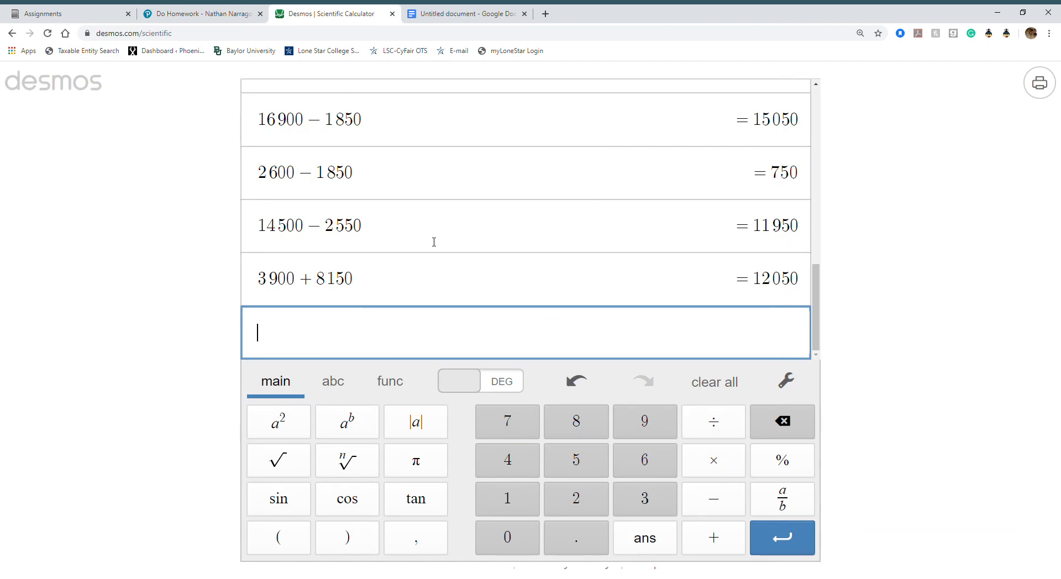
text(12050-400)
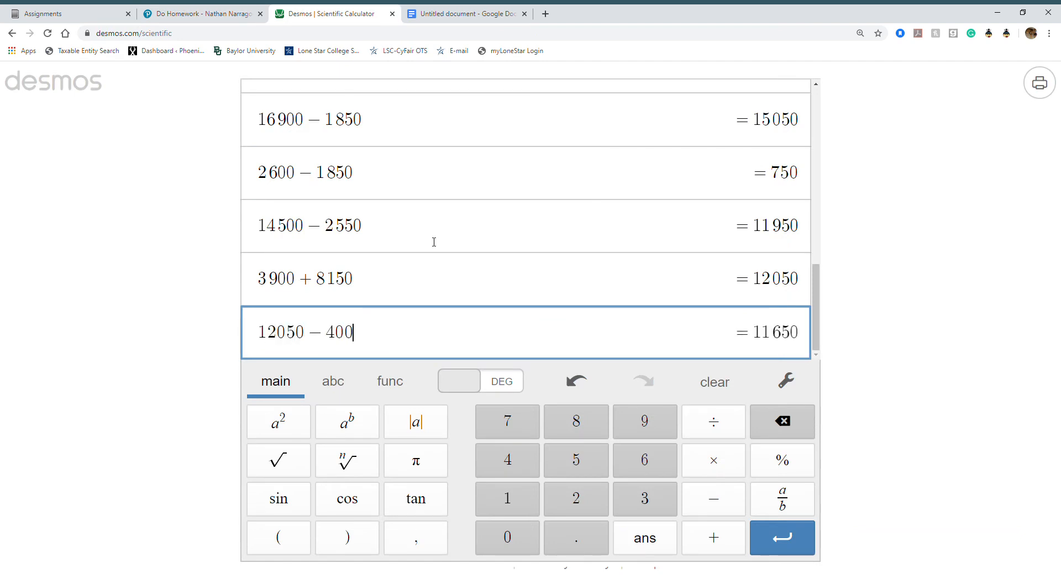
text(0)
key(Return)
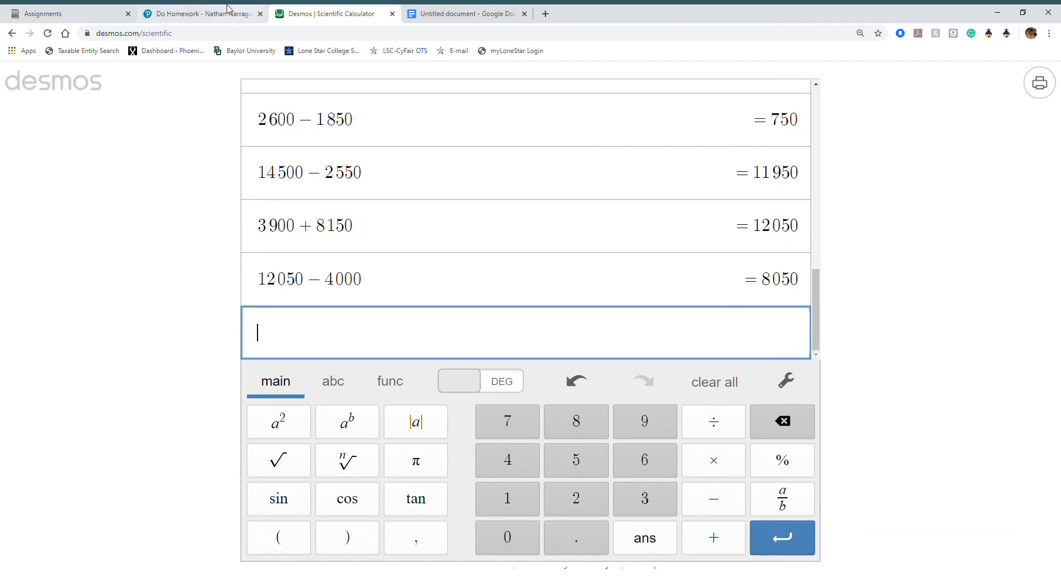
Back in the homework, enter 8050 as Retained Earnings, June 30, 2018, then check the answer and dismiss the feedback
click(199, 13)
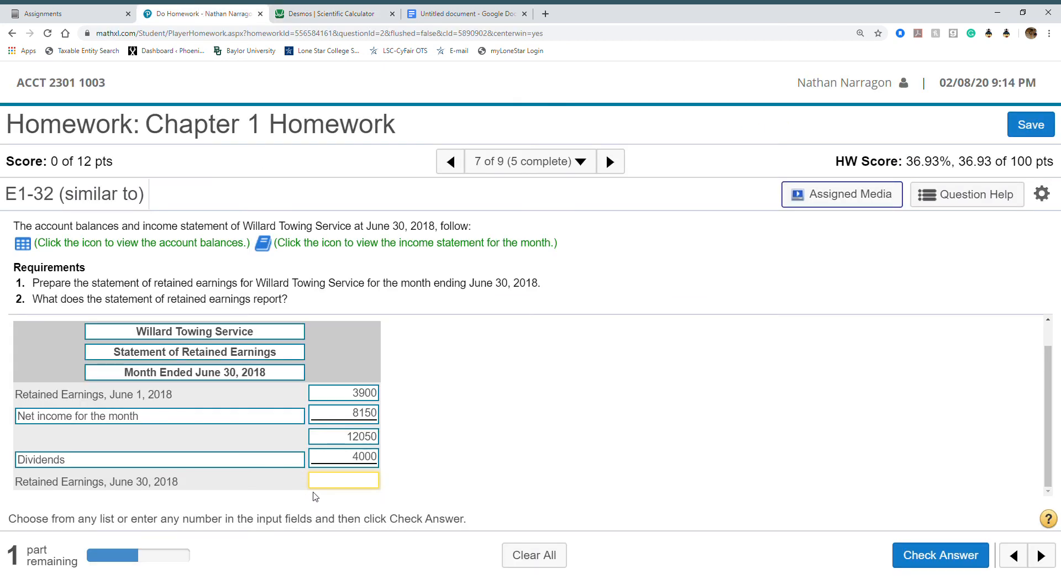
text(8050)
click(911, 558)
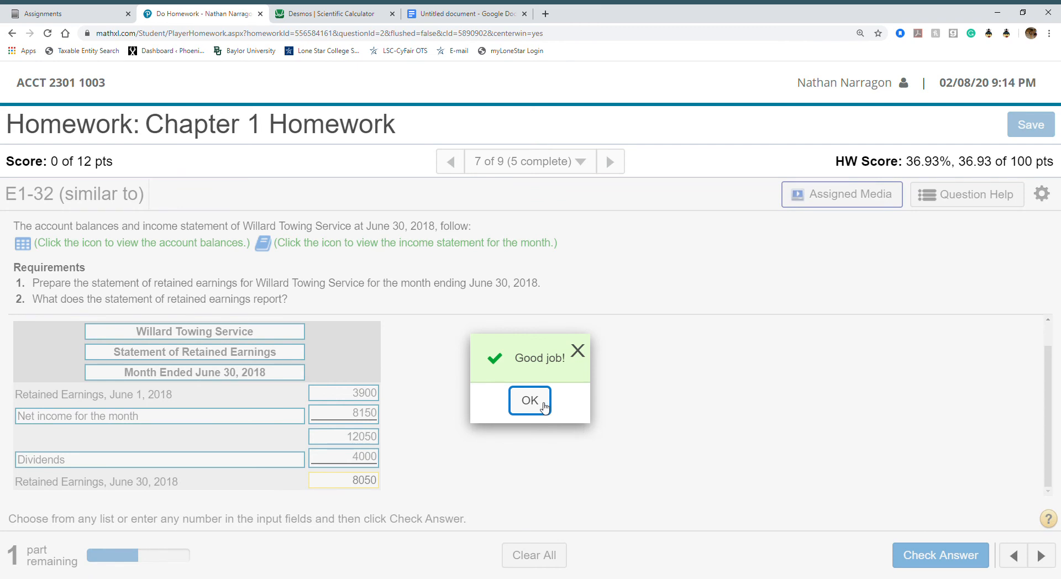
click(545, 408)
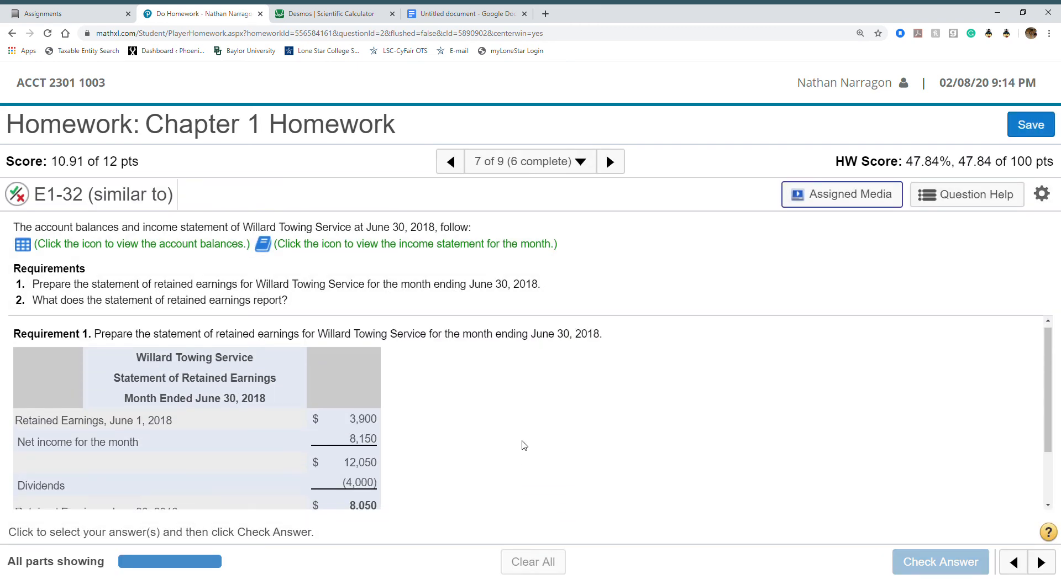
Look over the Requirement 2 answer choices without choosing one, and advance to question 8, confirming leaving question 7 incomplete
scroll(523, 445, up, 1)
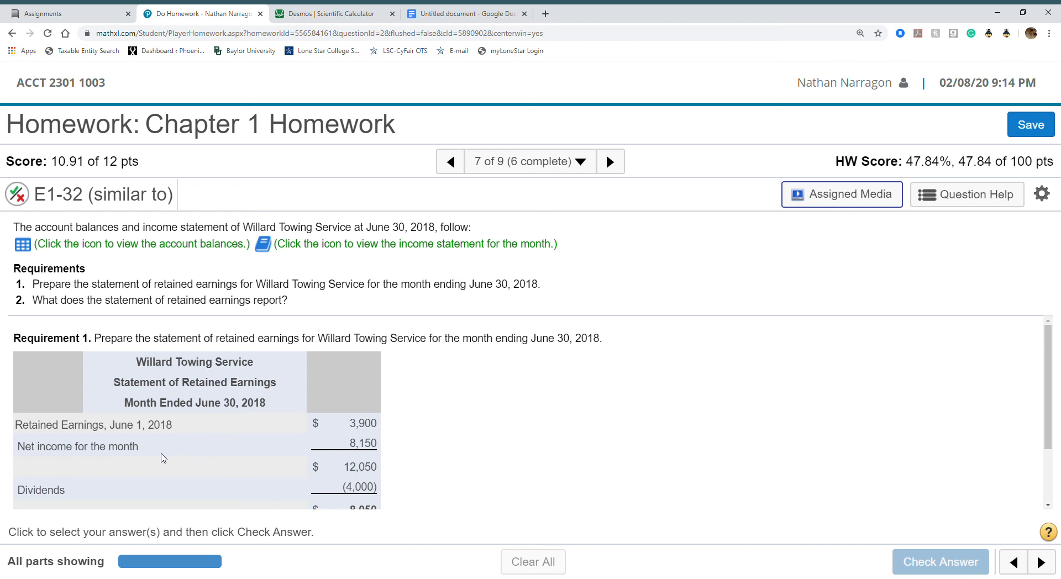
scroll(164, 458, down, 1)
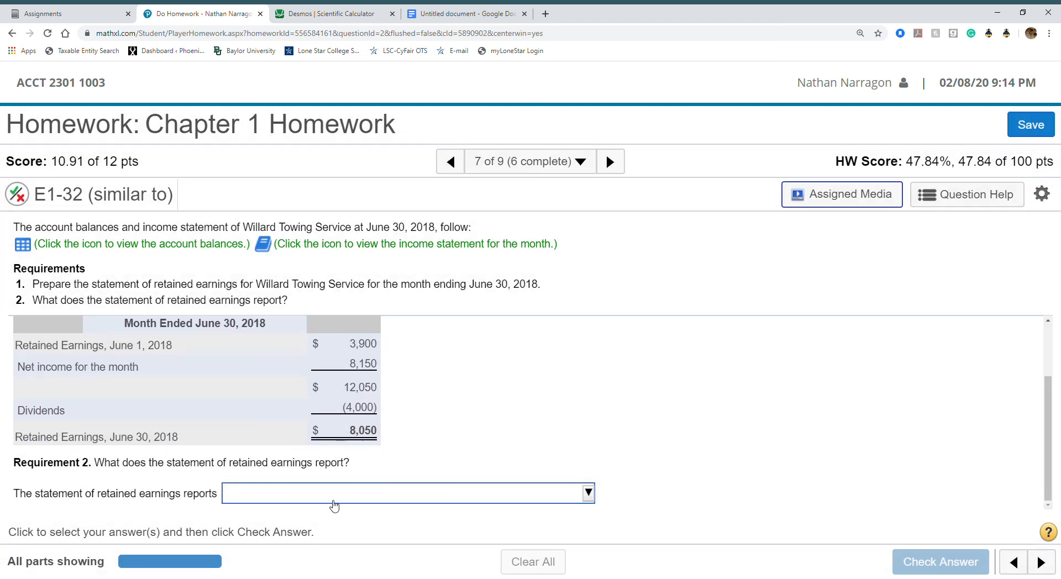
click(335, 500)
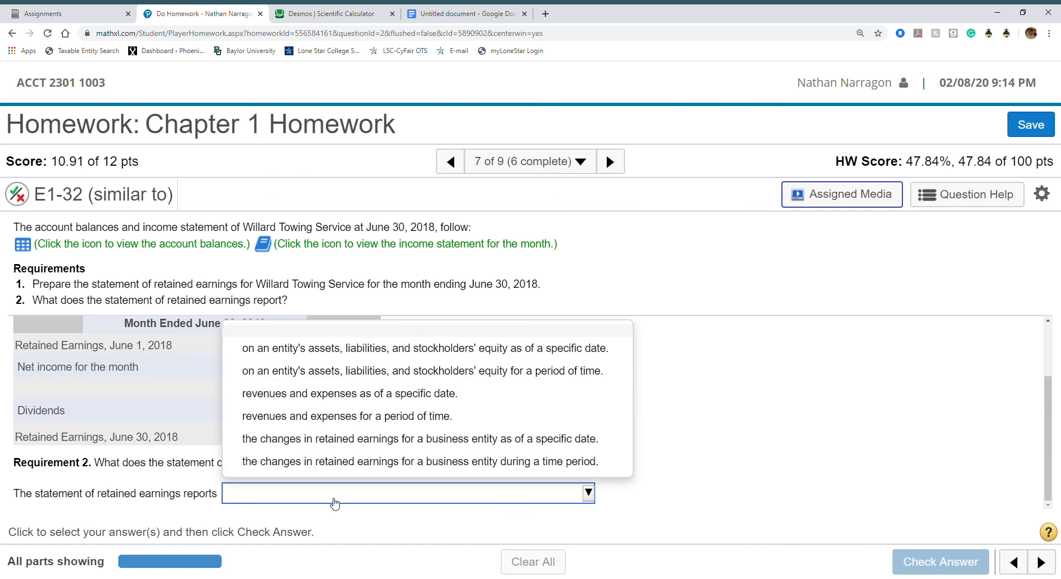
click(335, 503)
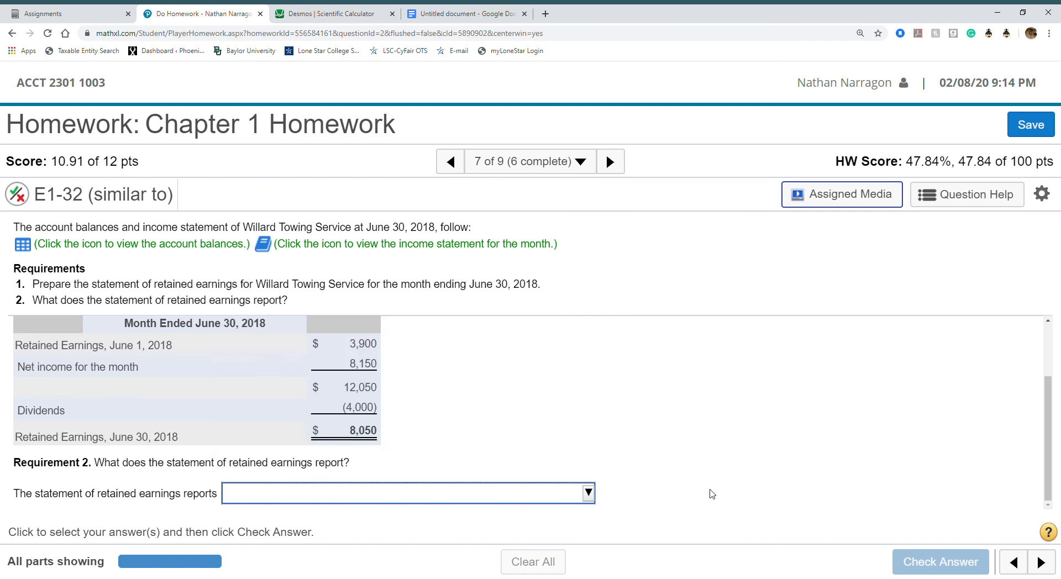
click(1041, 562)
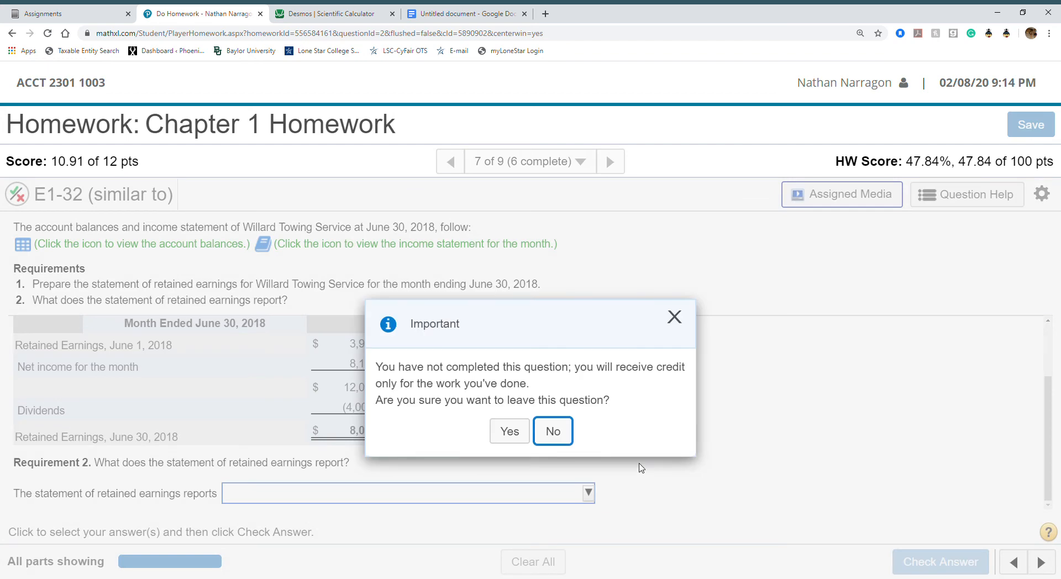
click(511, 433)
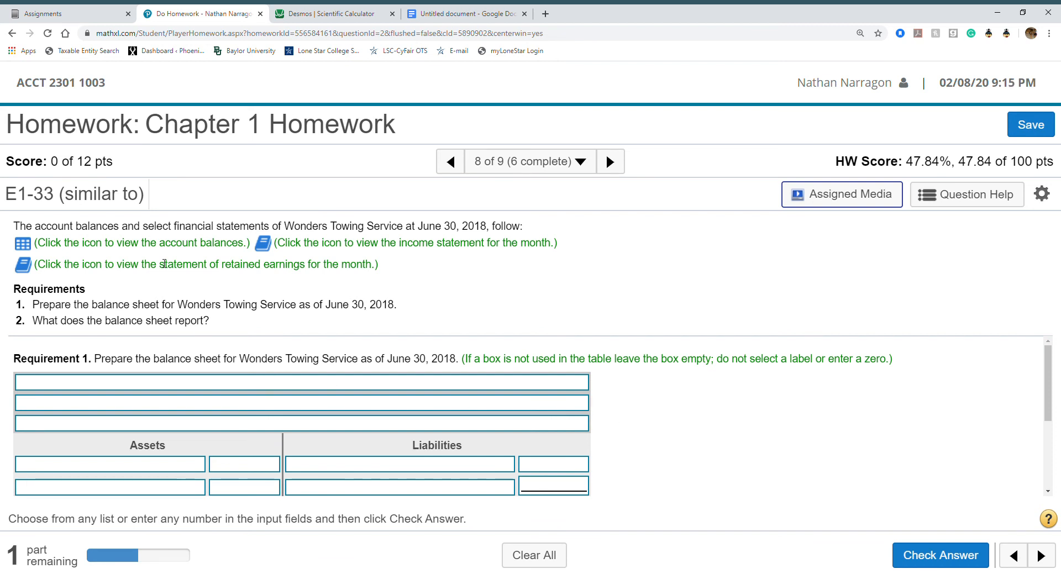
Fill in the balance sheet's three heading lines with Wonders Towing Service, Balance Sheet, and June 30, 2018
click(231, 392)
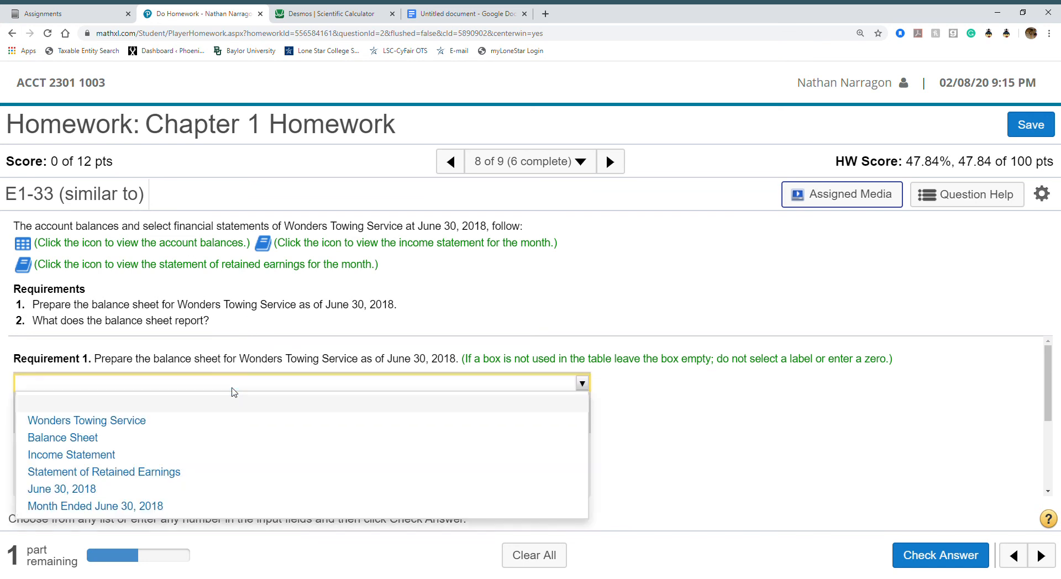
click(218, 442)
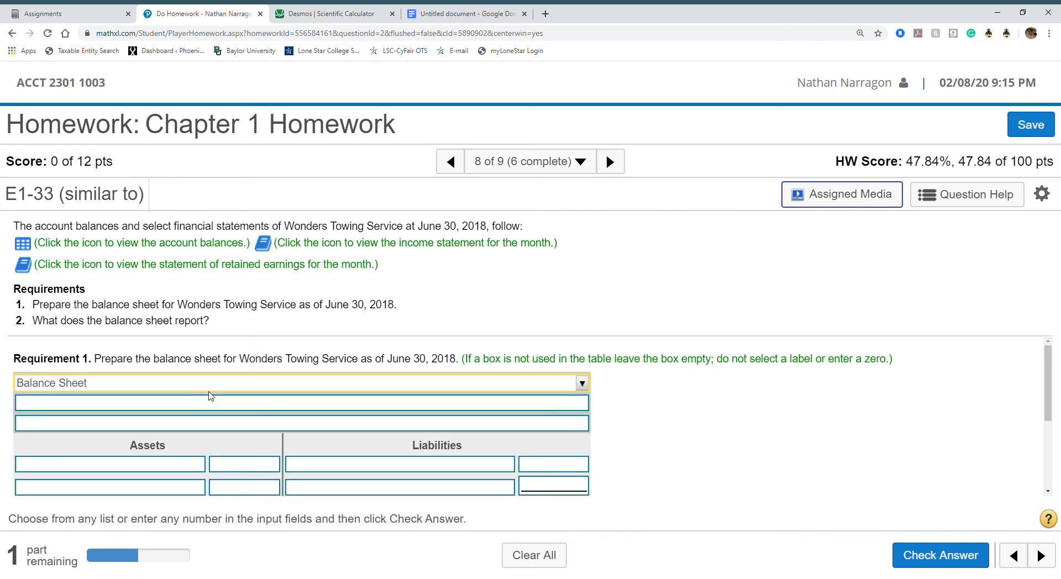
click(213, 406)
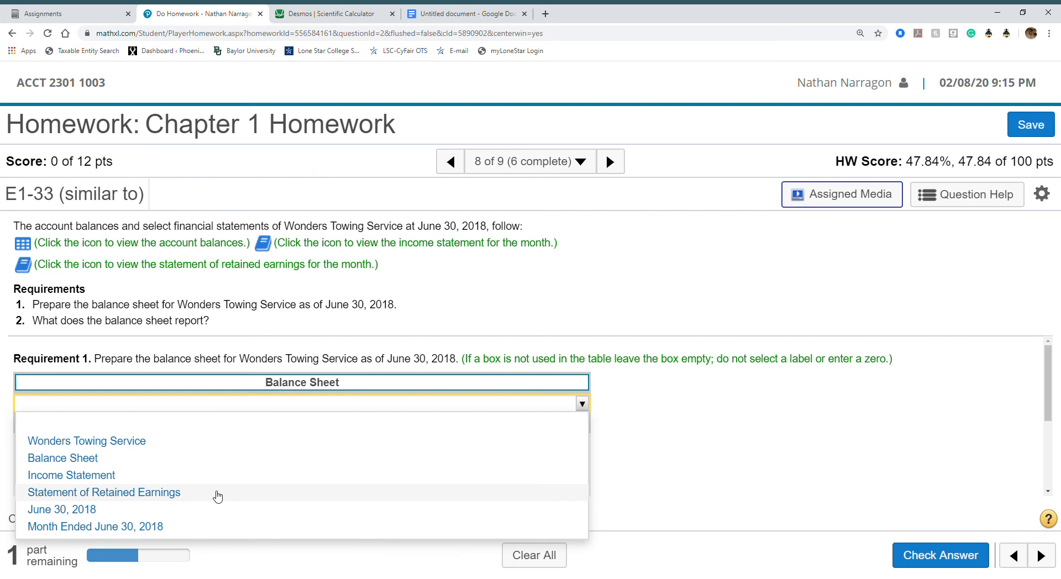
click(247, 385)
click(212, 420)
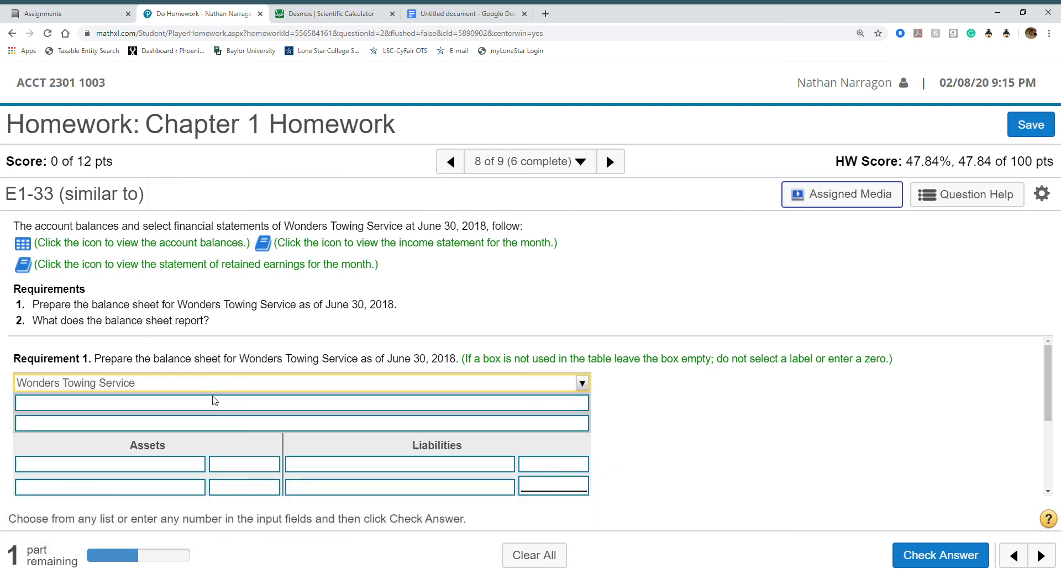
click(214, 402)
click(217, 461)
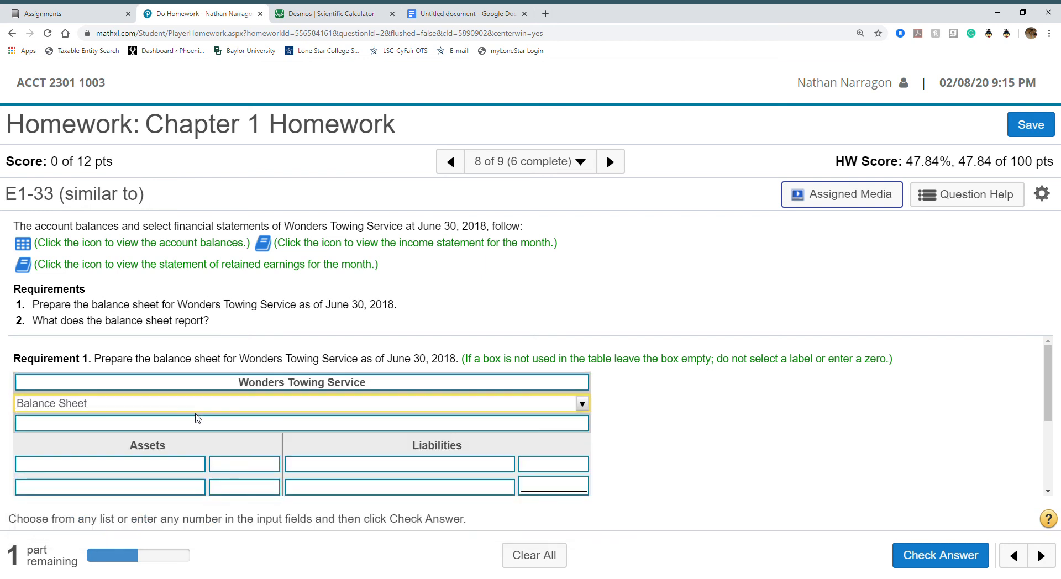
click(198, 424)
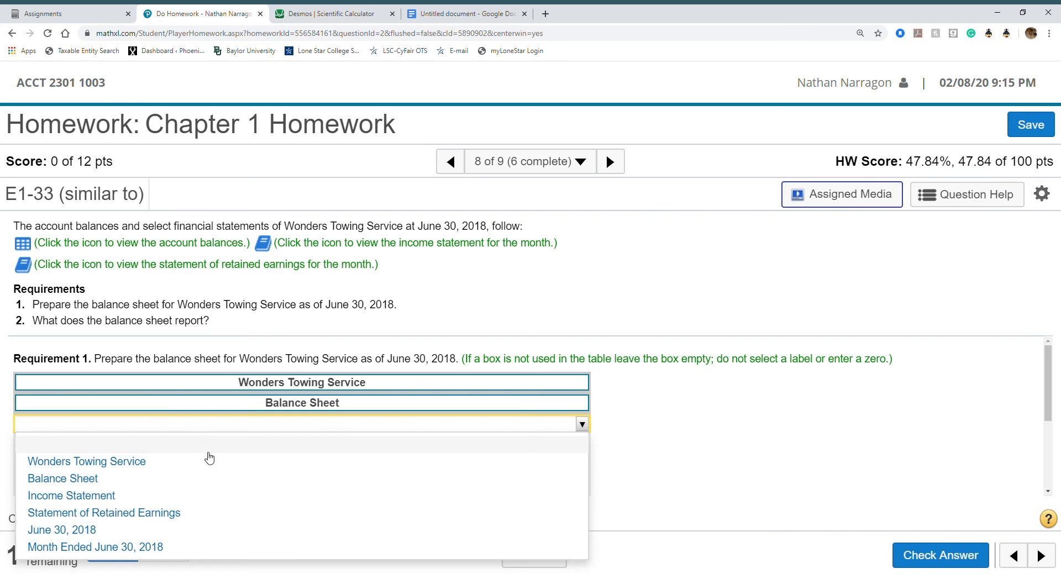
click(216, 520)
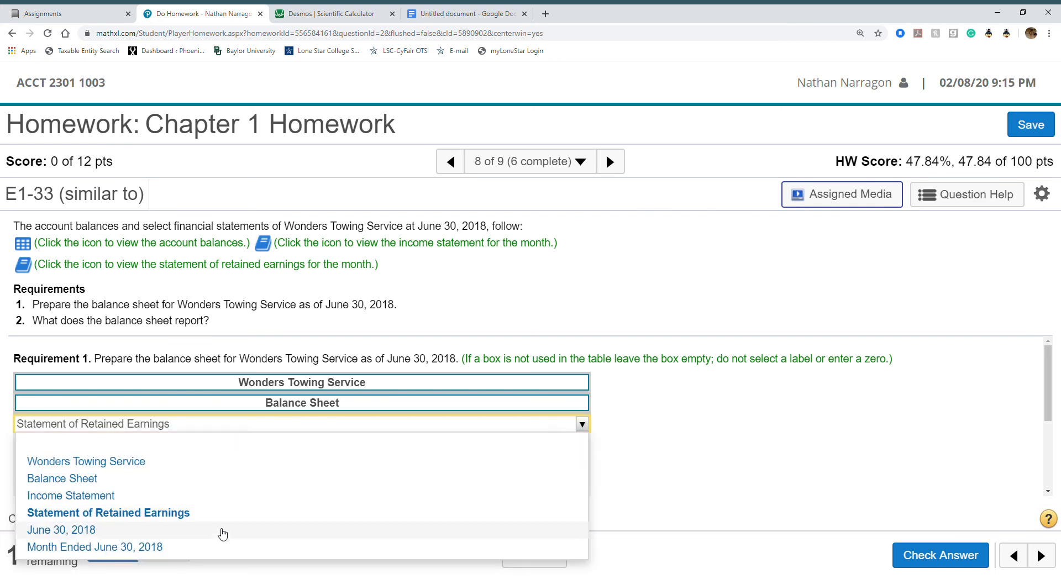
click(220, 531)
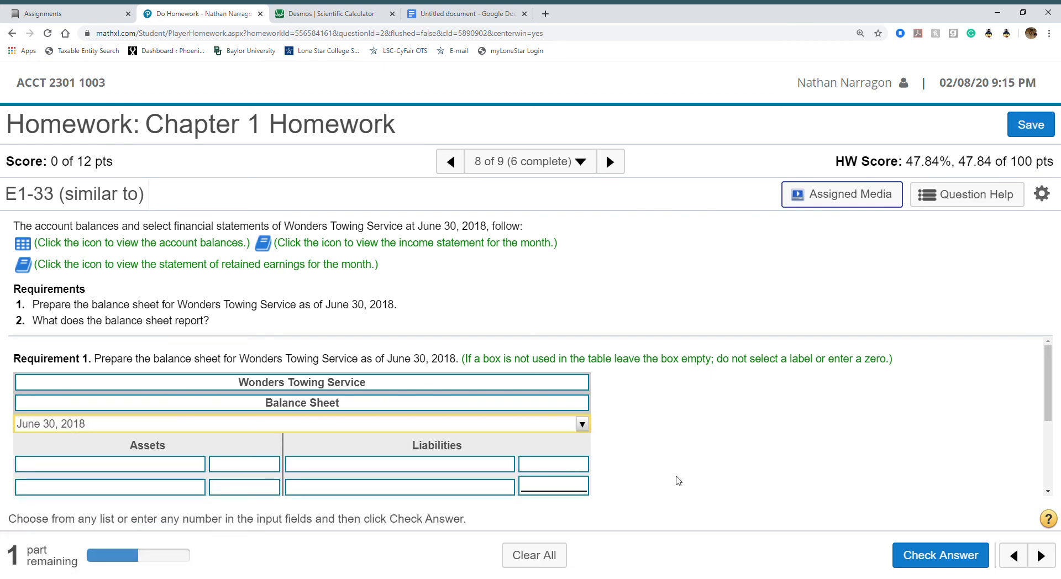
Look over the blank balance sheet form, open the account balances data table and capture a screenshot of it
scroll(679, 480, down, 2)
scroll(678, 481, up, 1)
scroll(679, 481, down, 1)
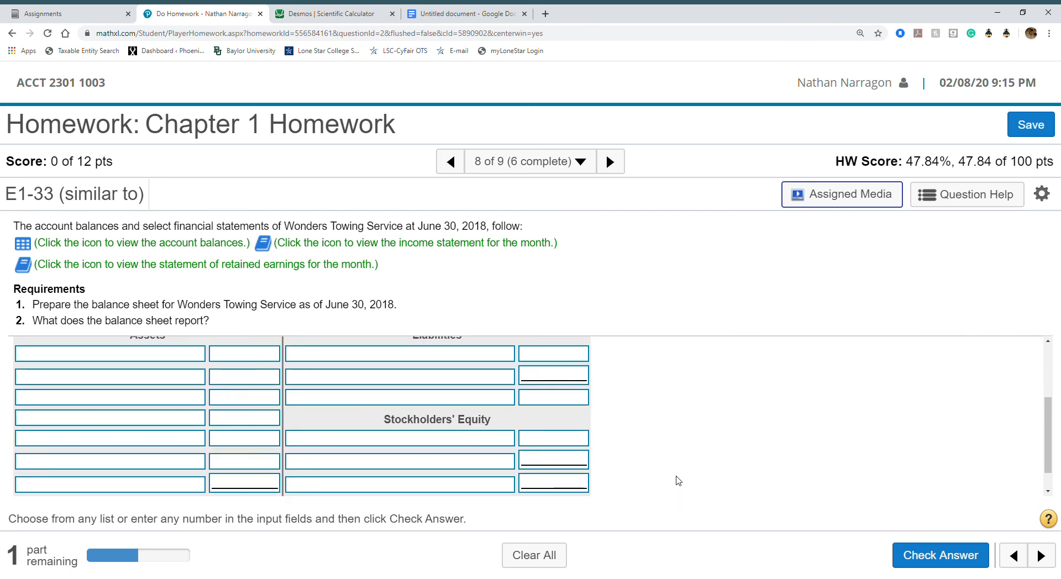
scroll(678, 481, up, 1)
click(19, 245)
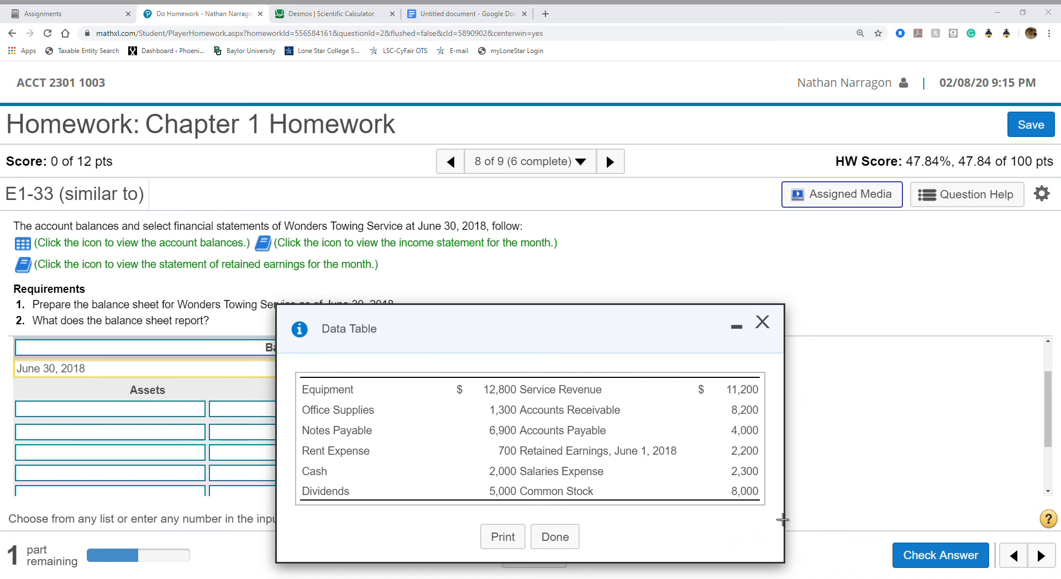
drag(781, 518, 774, 511)
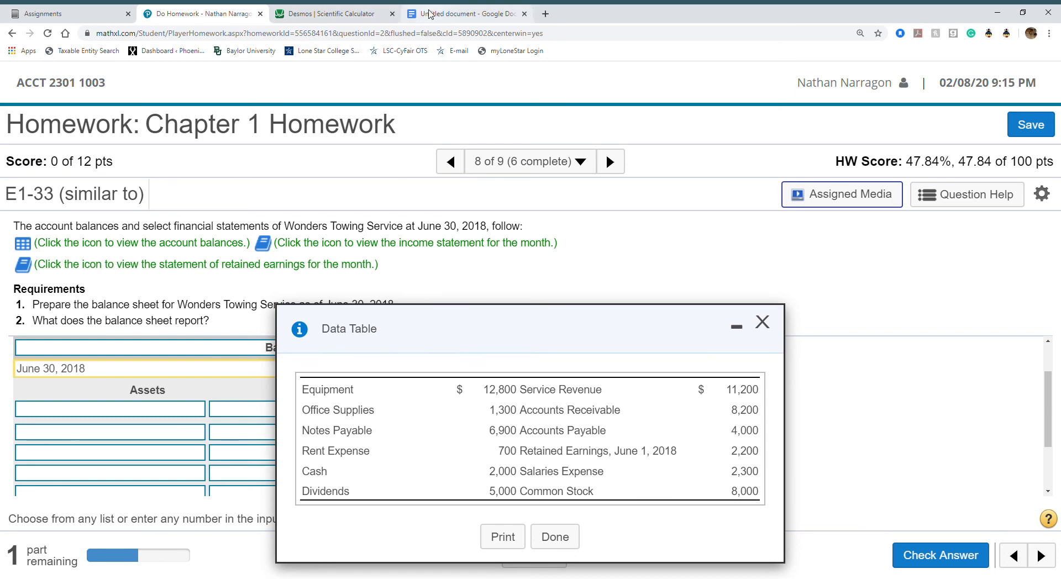
In Google Docs, replace the old table image with the captured account balances, and close the data table back in the homework
click(463, 13)
click(547, 348)
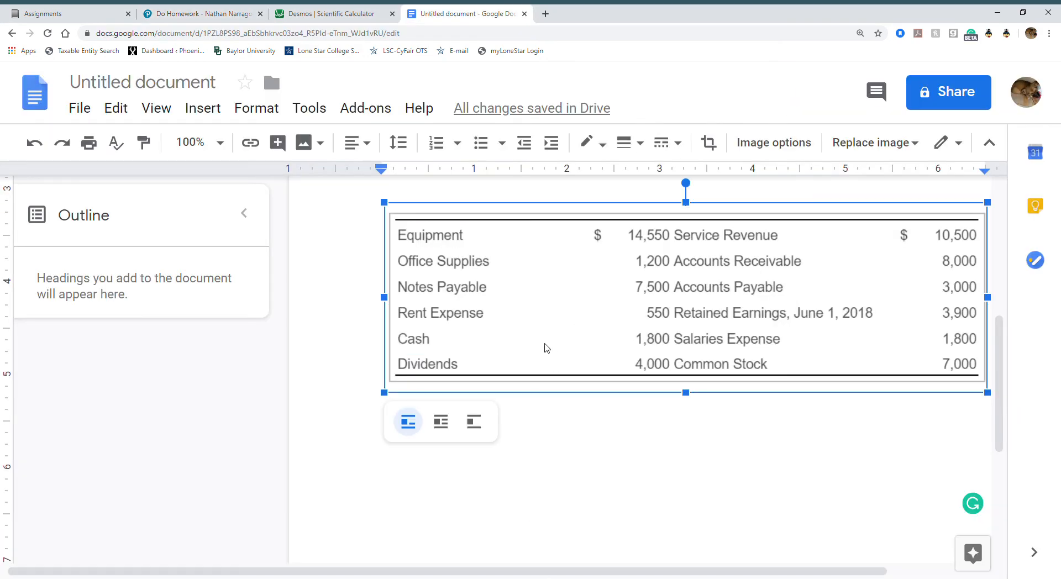
key(Delete)
key(ctrl+v)
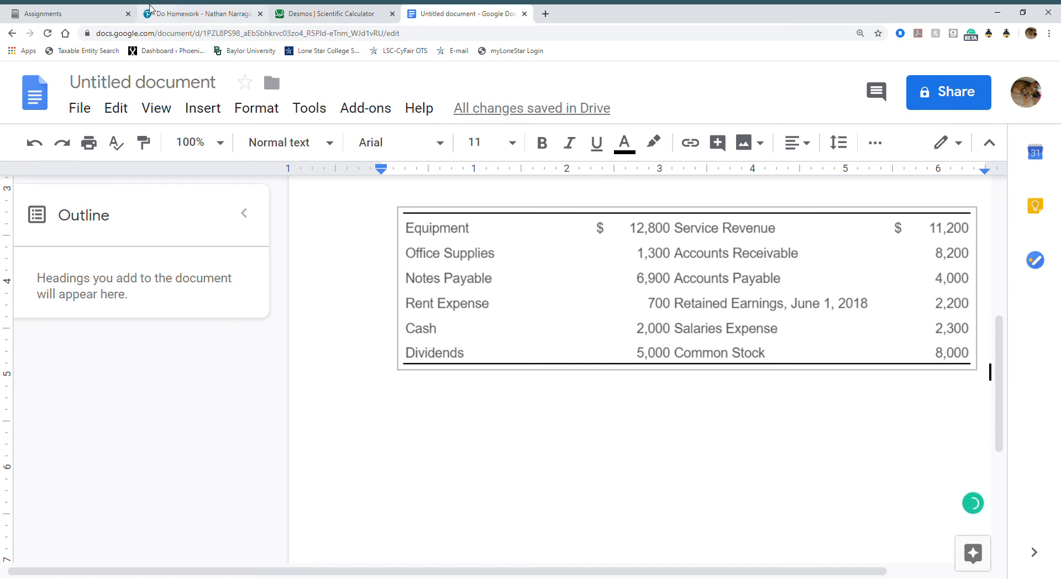
click(170, 15)
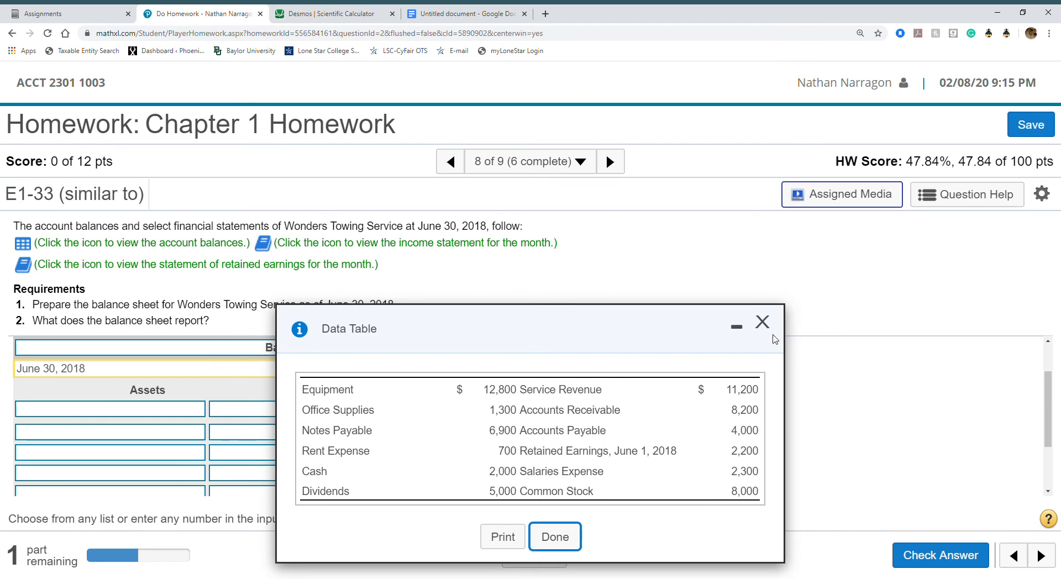
click(762, 322)
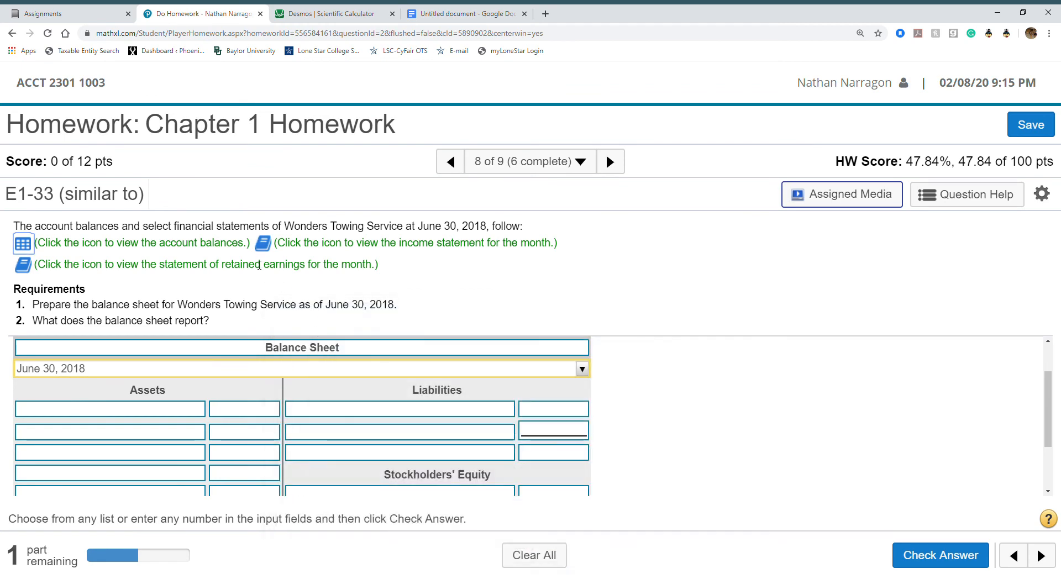
Choose Cash as the first line under Assets in the balance sheet
scroll(220, 374, down, 1)
click(181, 355)
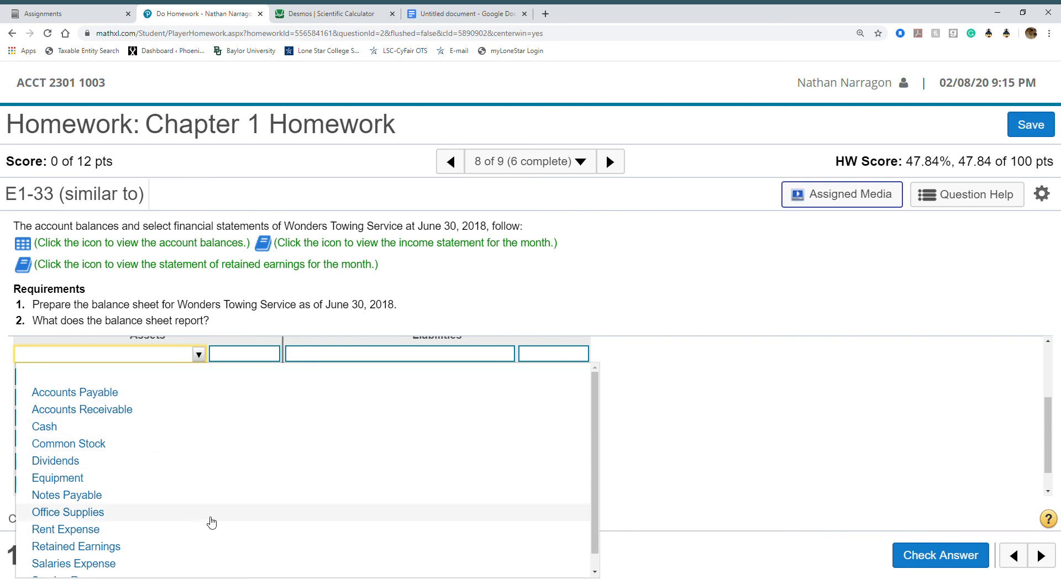
scroll(211, 522, down, 1)
scroll(212, 522, up, 1)
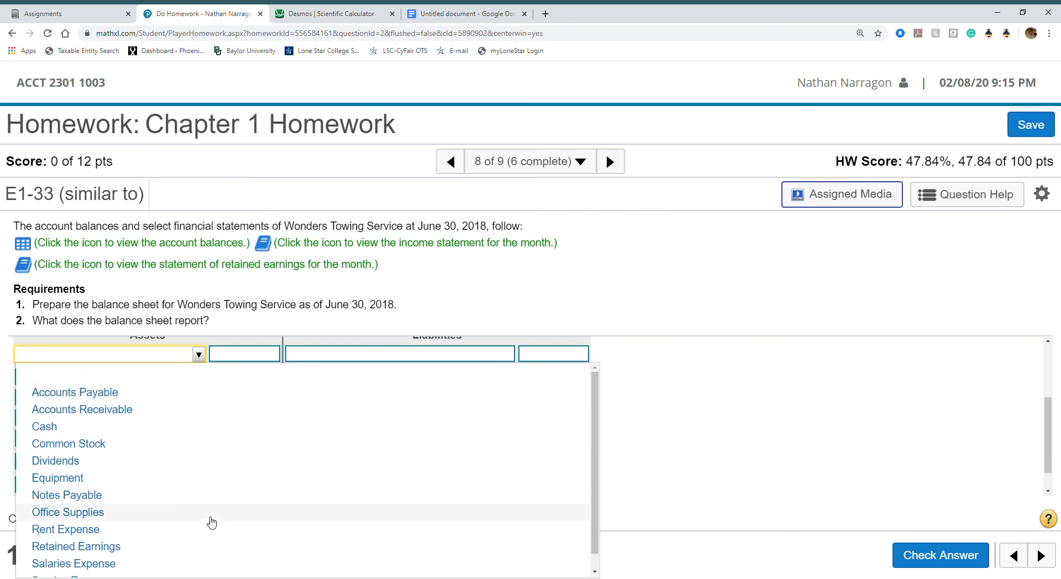
click(167, 430)
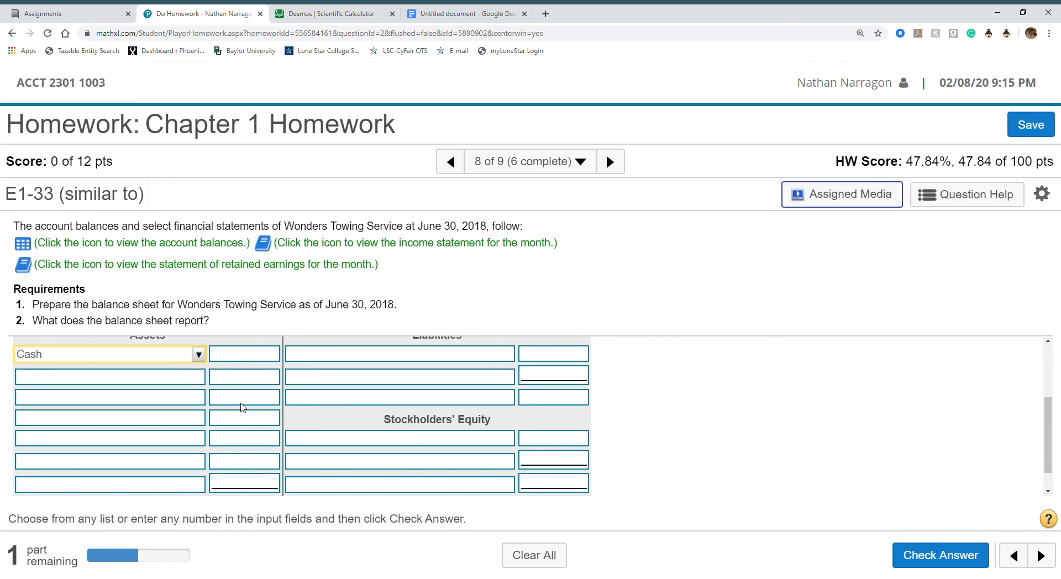
Look up the cash balance in the Google Docs table and enter 2000 beside Cash in the homework
scroll(241, 408, up, 2)
scroll(241, 408, down, 1)
scroll(241, 408, up, 1)
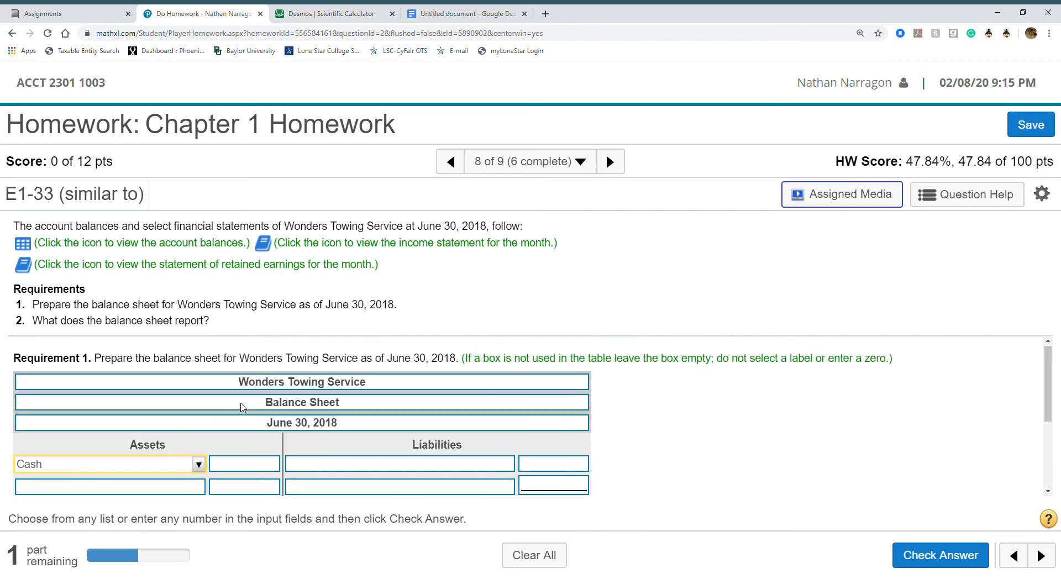
scroll(241, 408, down, 3)
scroll(239, 408, up, 1)
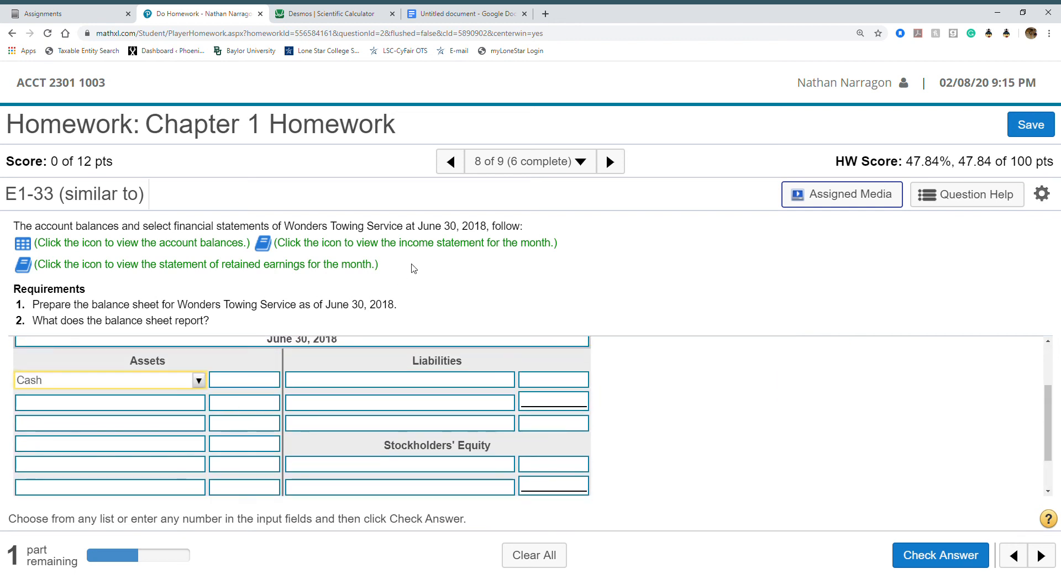
click(467, 14)
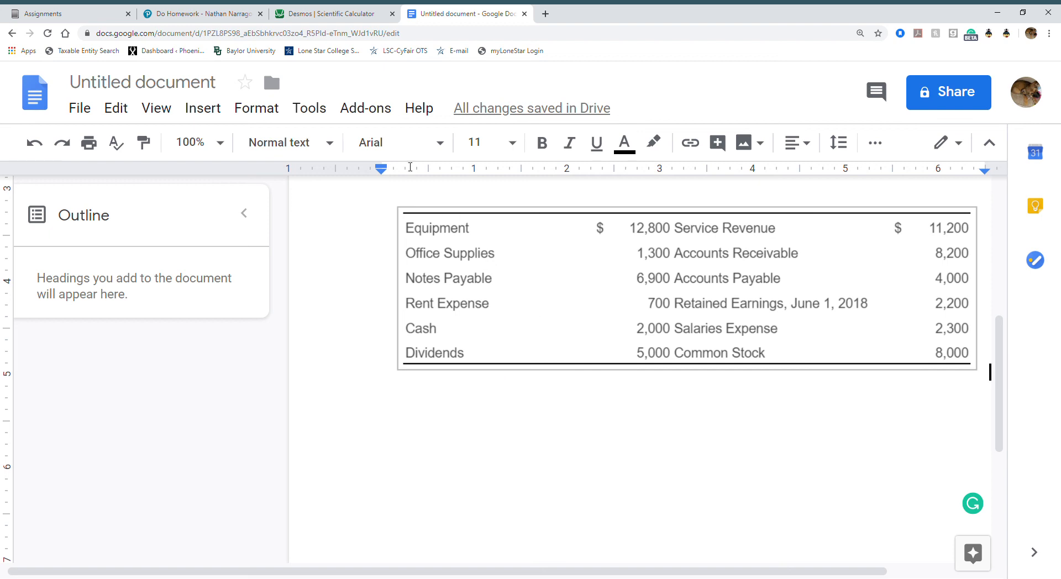
click(179, 16)
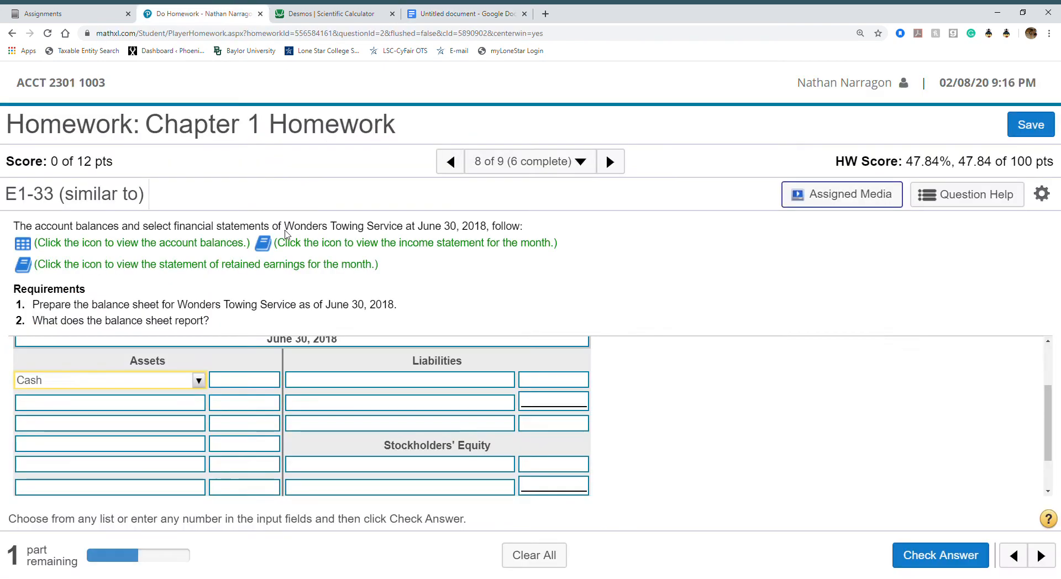
click(256, 378)
text(2000)
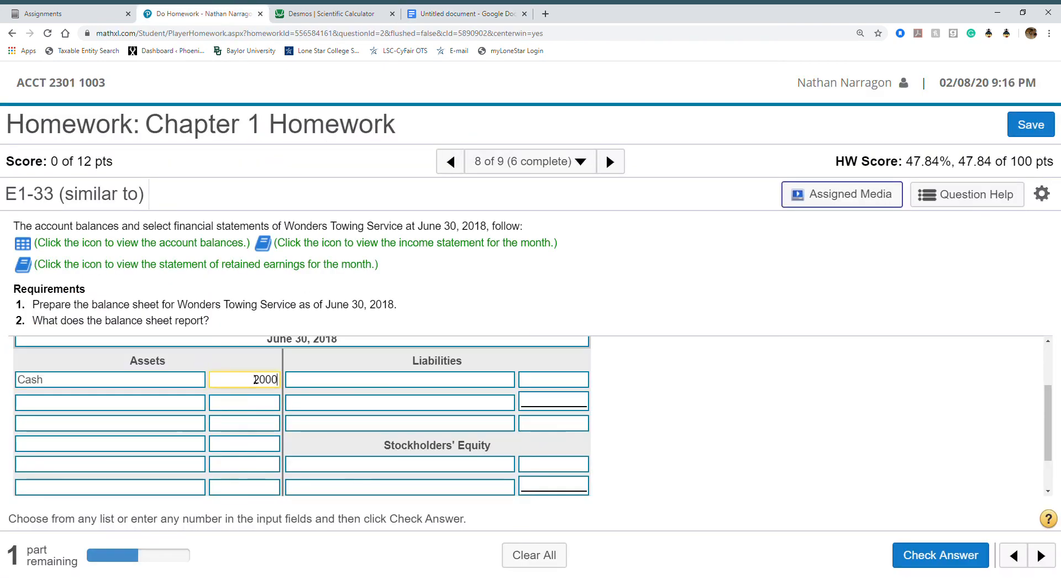
Add Accounts Receivable as the second asset and enter 8200, looking up the amount in the Google Docs table
click(446, 14)
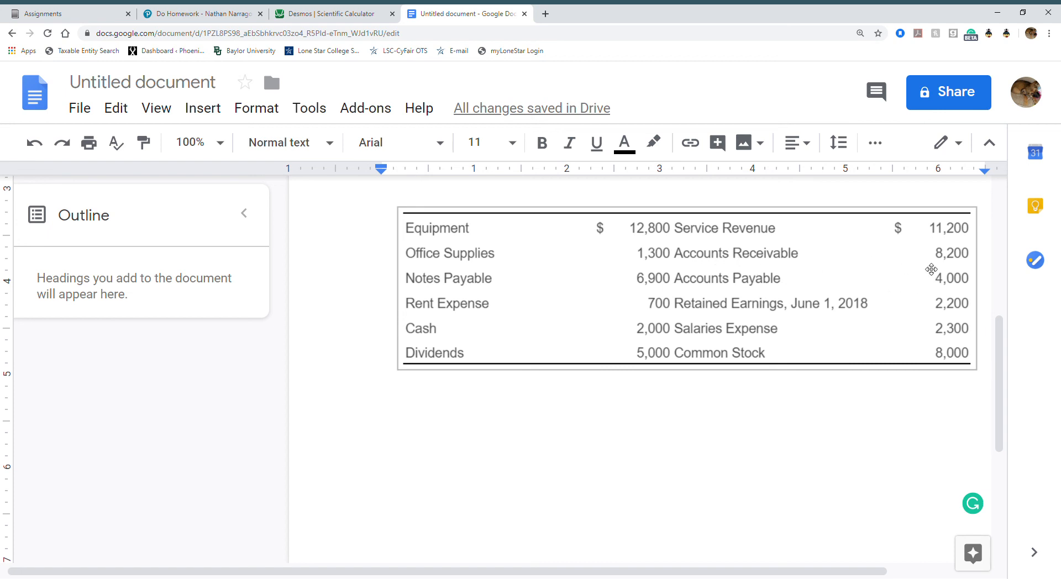
click(184, 12)
click(131, 409)
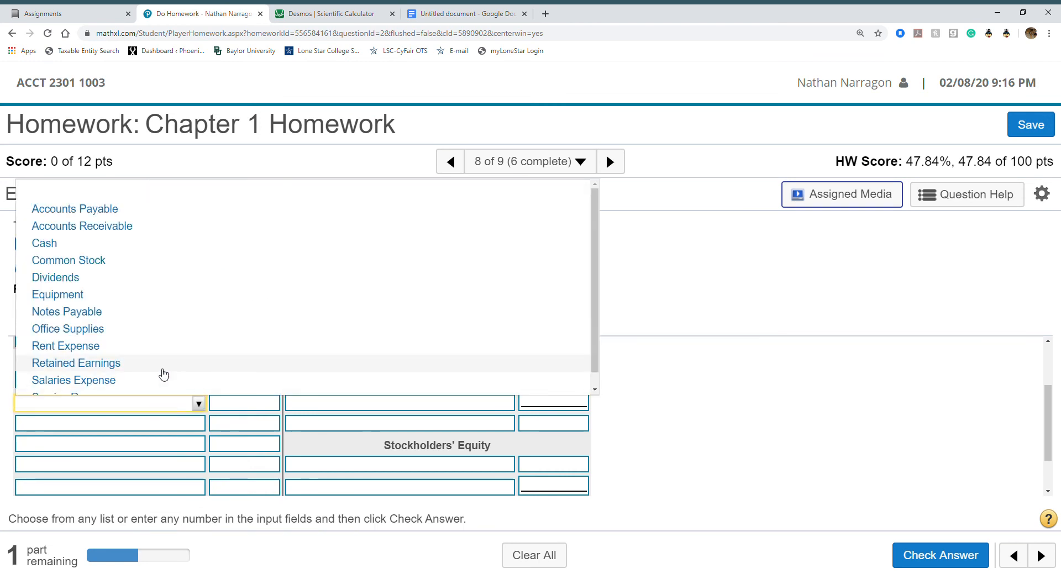
click(201, 231)
click(226, 406)
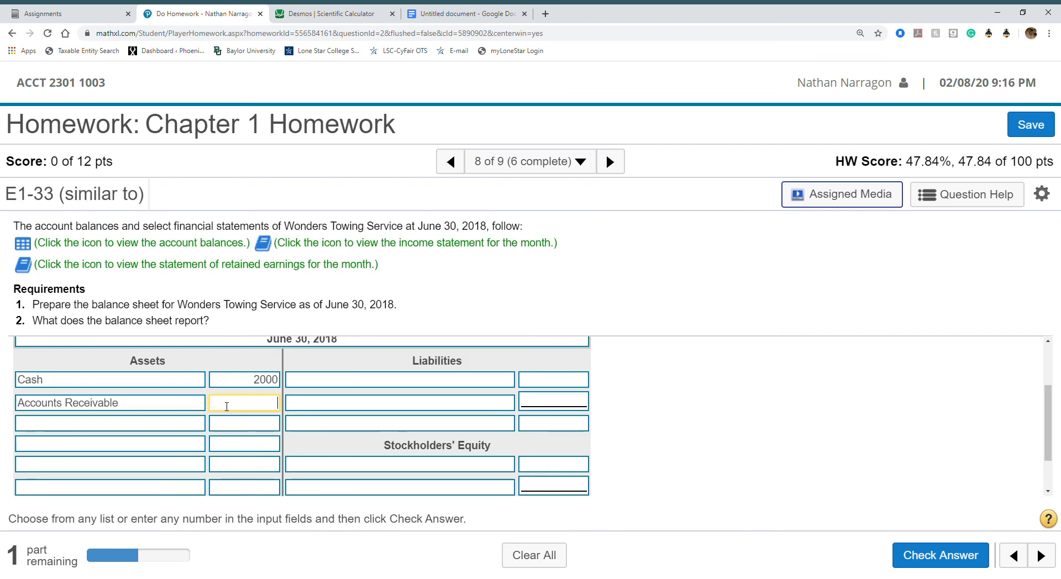
text(8200)
Add Office Supplies as the third asset and enter 1300, looking up the amount in the Google Docs table
click(442, 13)
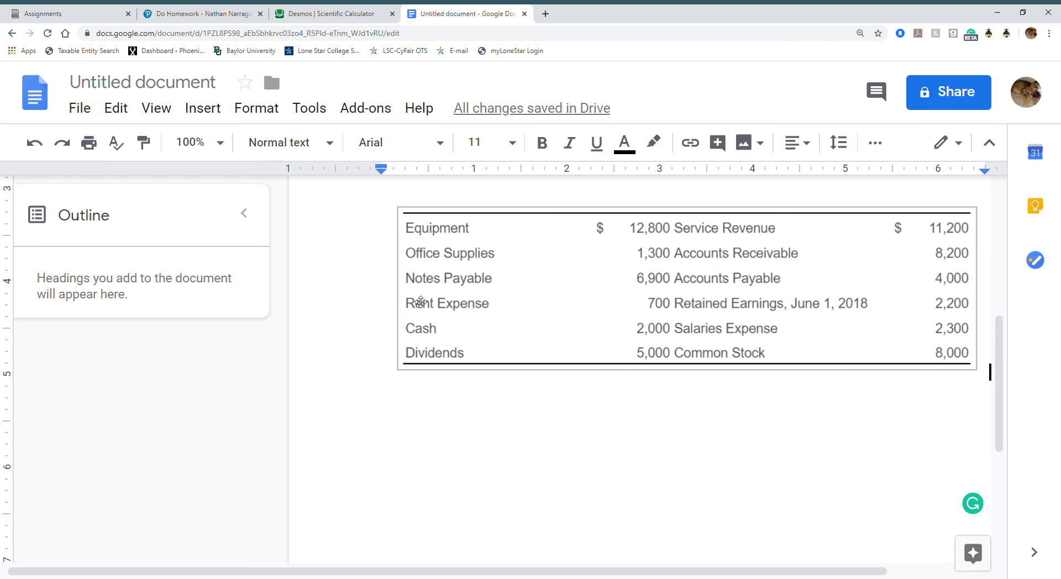
click(199, 13)
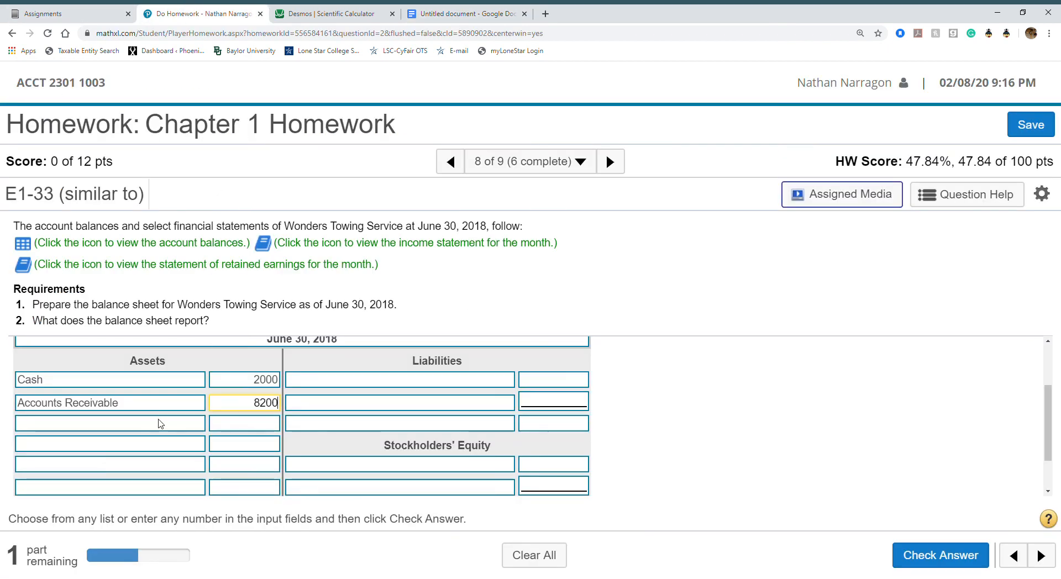
click(181, 429)
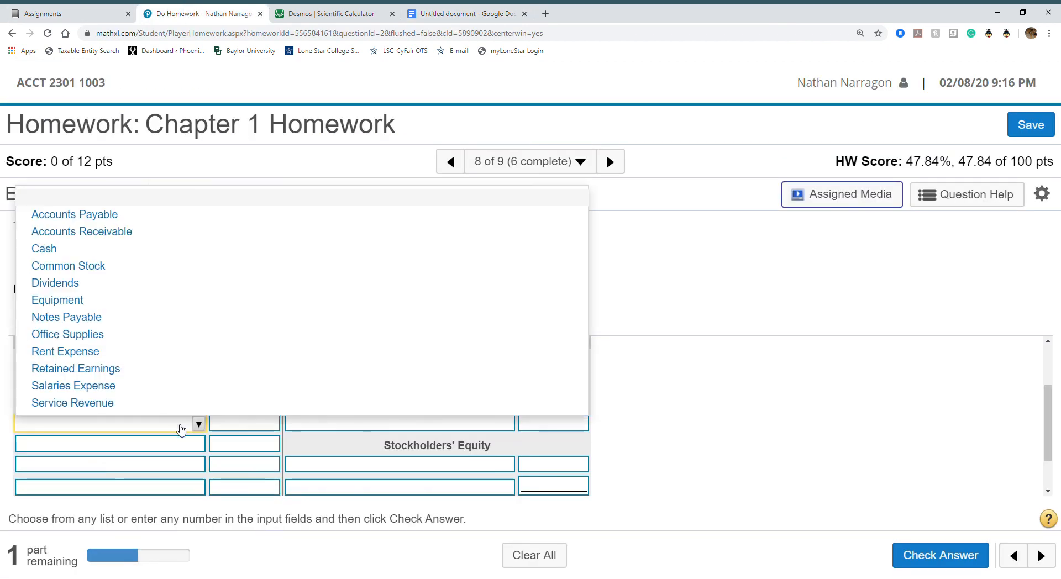
click(136, 336)
click(250, 424)
text(1300)
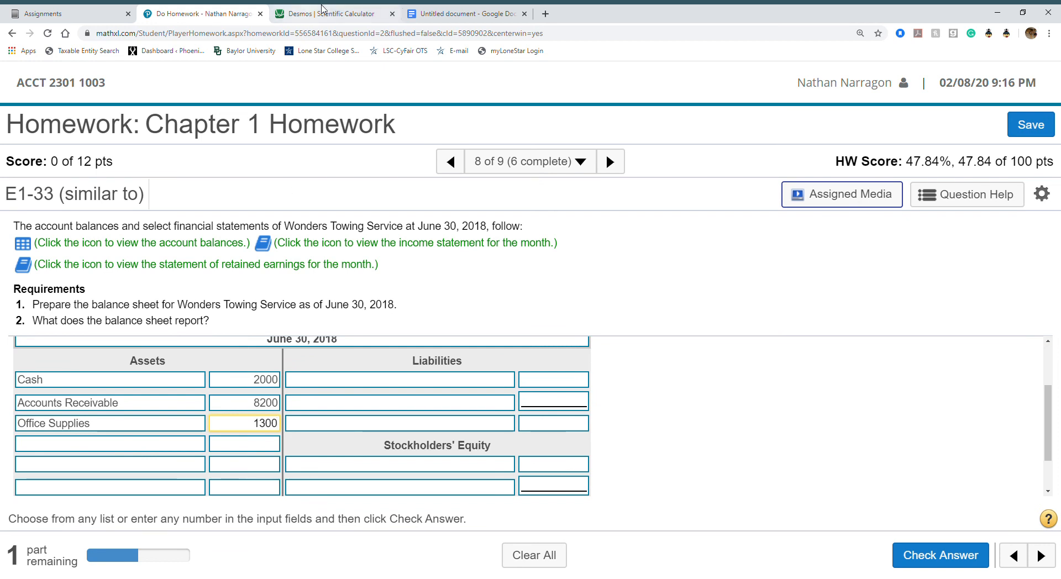
Add Equipment as the fourth asset and enter 12,800, looking up the amount in the Google Docs table
click(466, 15)
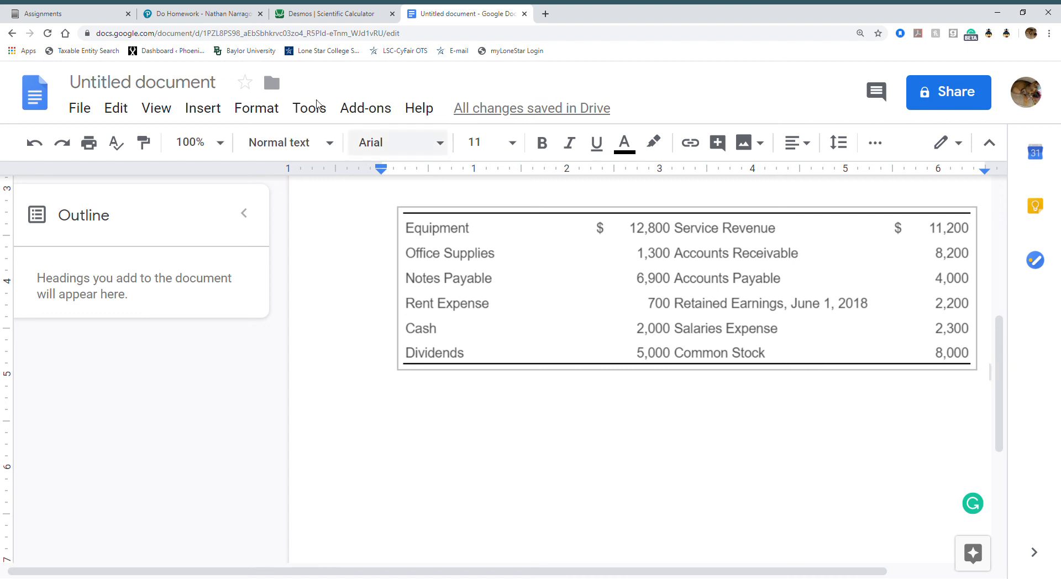
click(199, 12)
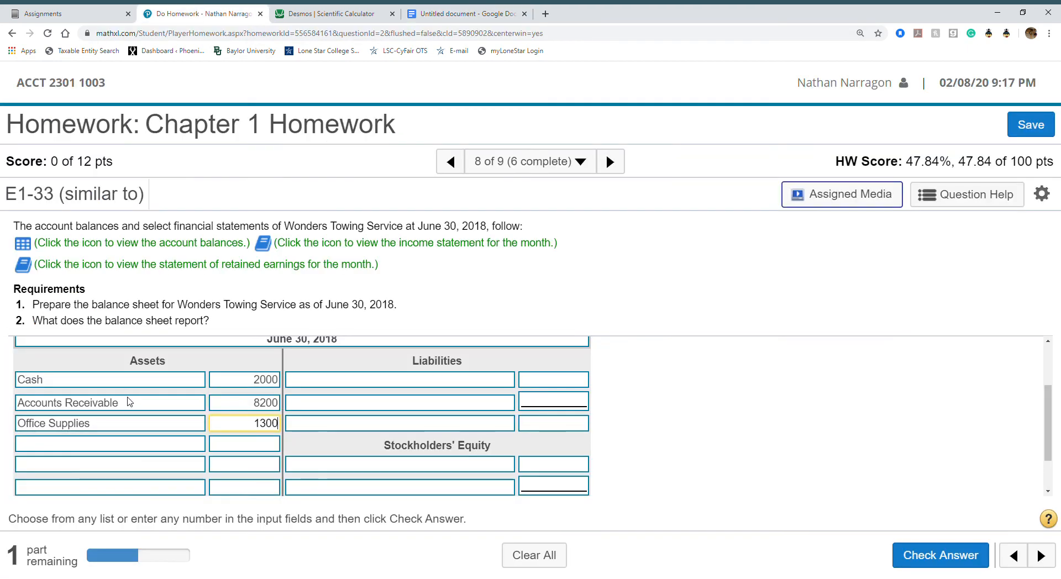
click(126, 447)
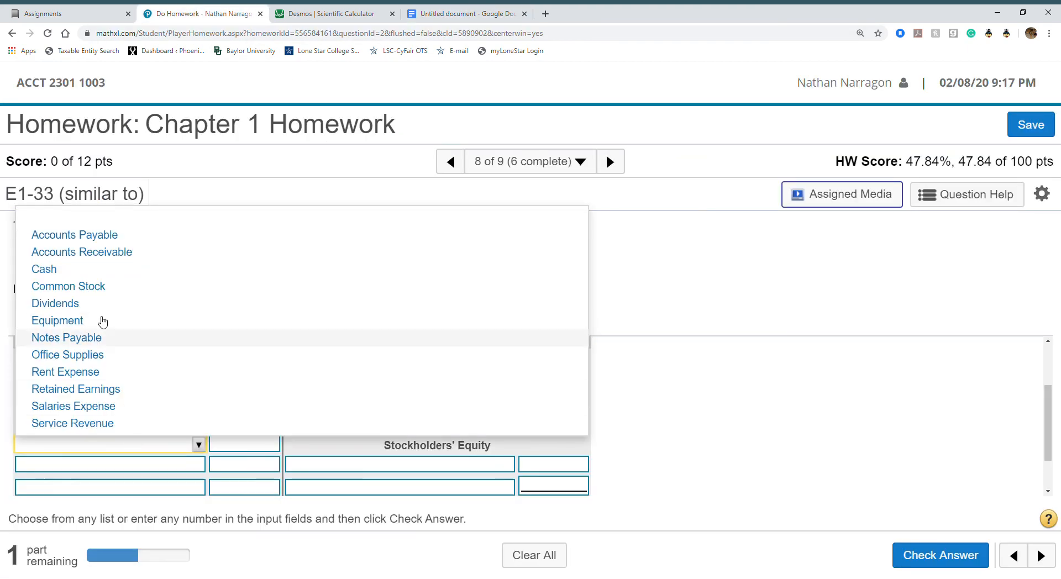
click(80, 323)
click(256, 444)
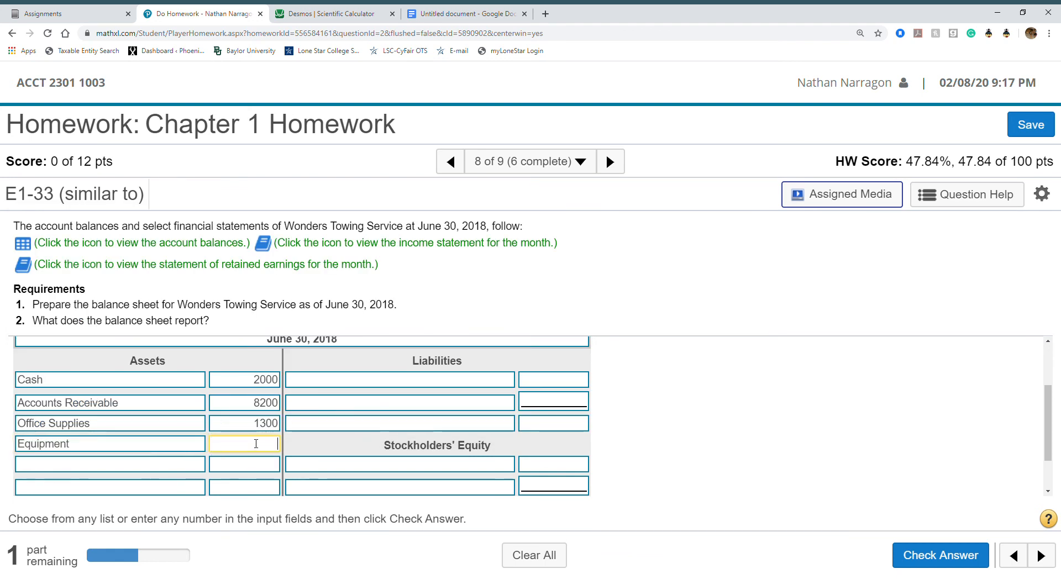
text(12,800)
Check the Google Docs table for further assets and examine the account choices offered for the empty asset rows in the homework
click(459, 11)
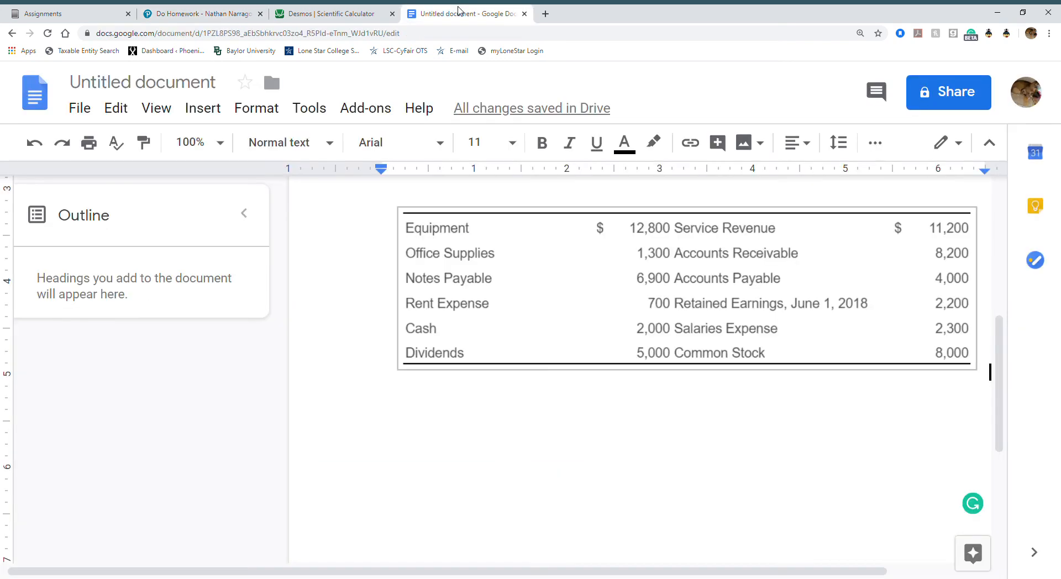
click(210, 14)
click(161, 489)
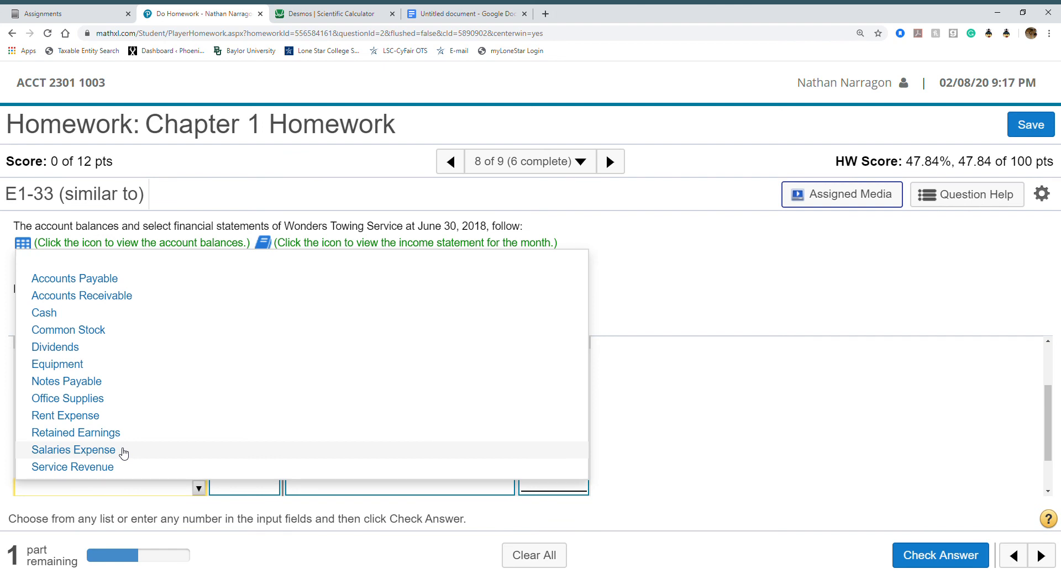
click(133, 494)
scroll(132, 481, down, 2)
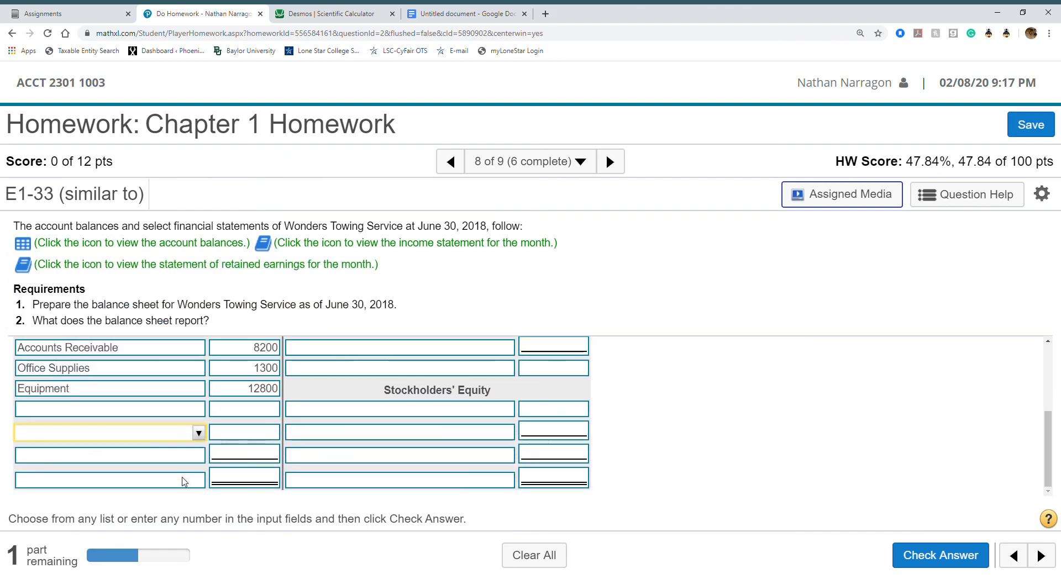
scroll(184, 481, up, 3)
scroll(184, 482, down, 3)
click(180, 412)
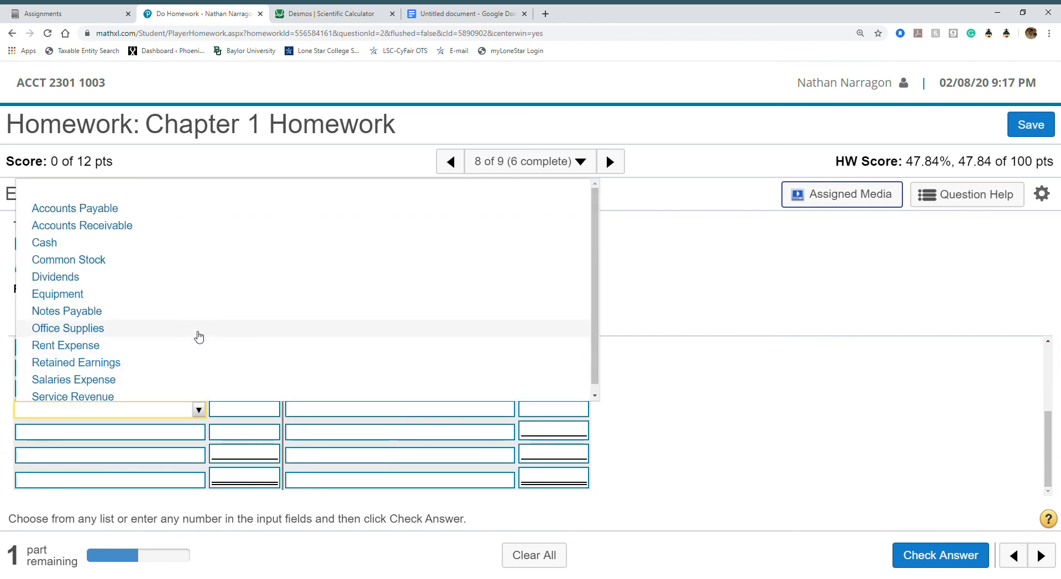
scroll(199, 336, down, 1)
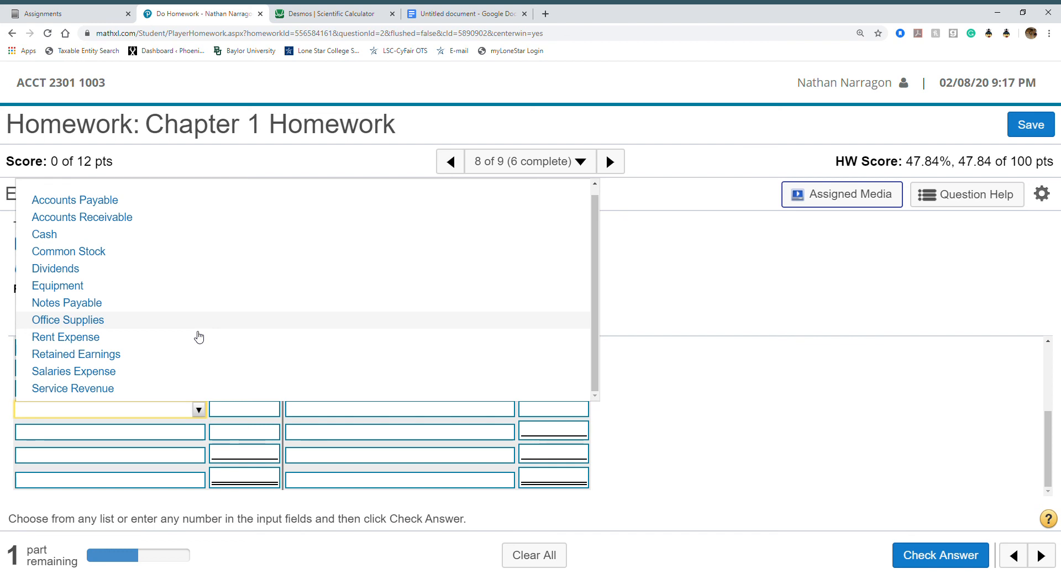
scroll(199, 336, up, 1)
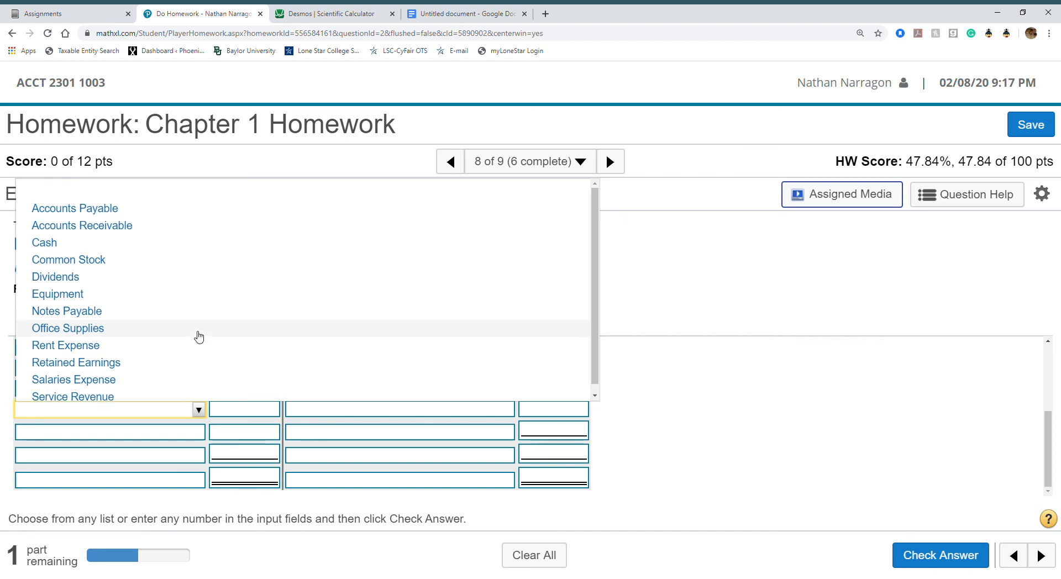
click(175, 483)
click(174, 482)
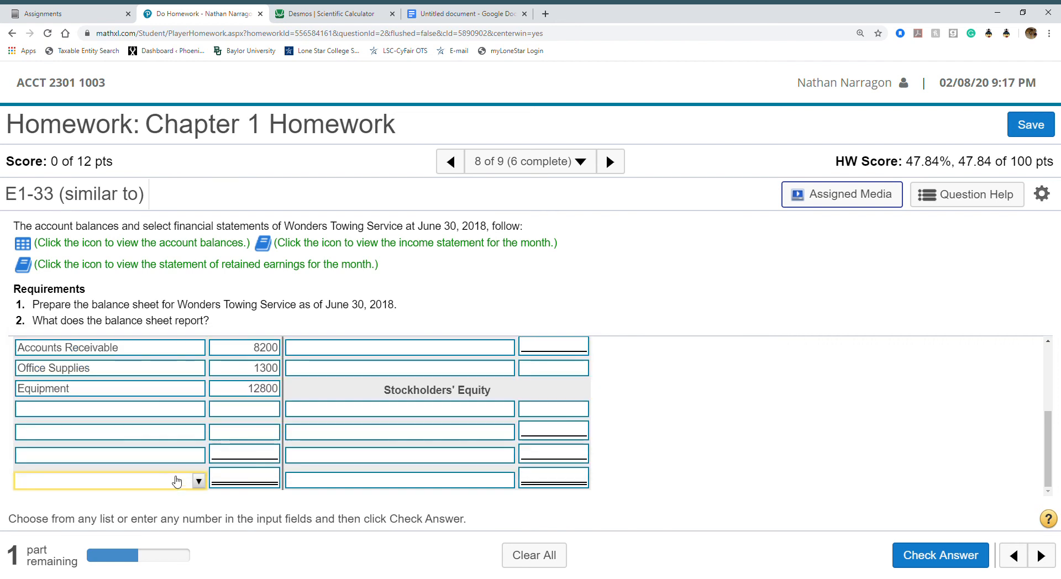
click(175, 460)
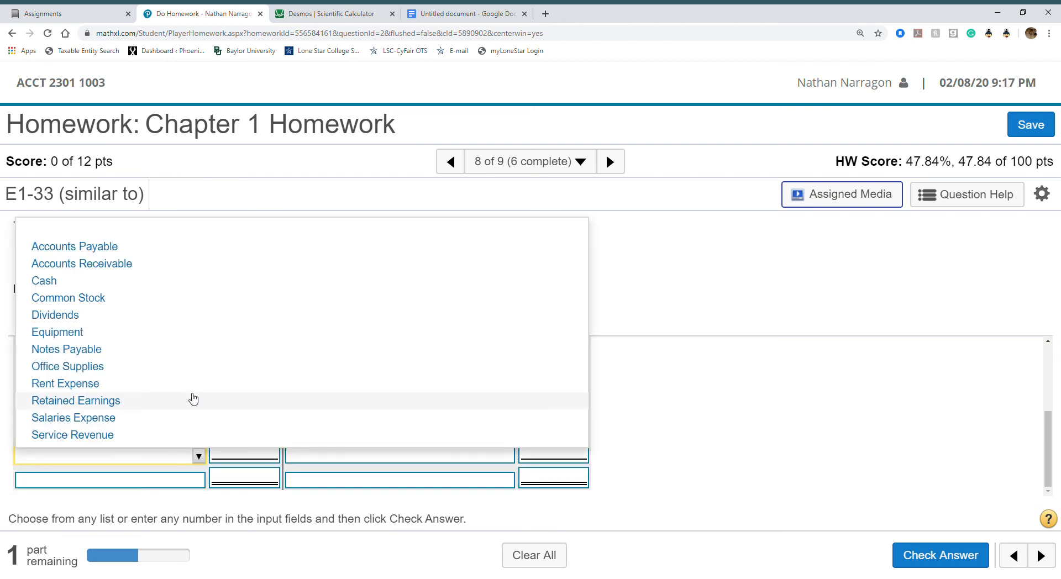
Label the last row of the assets column Total Assets and make its amount field ready for entry
click(175, 486)
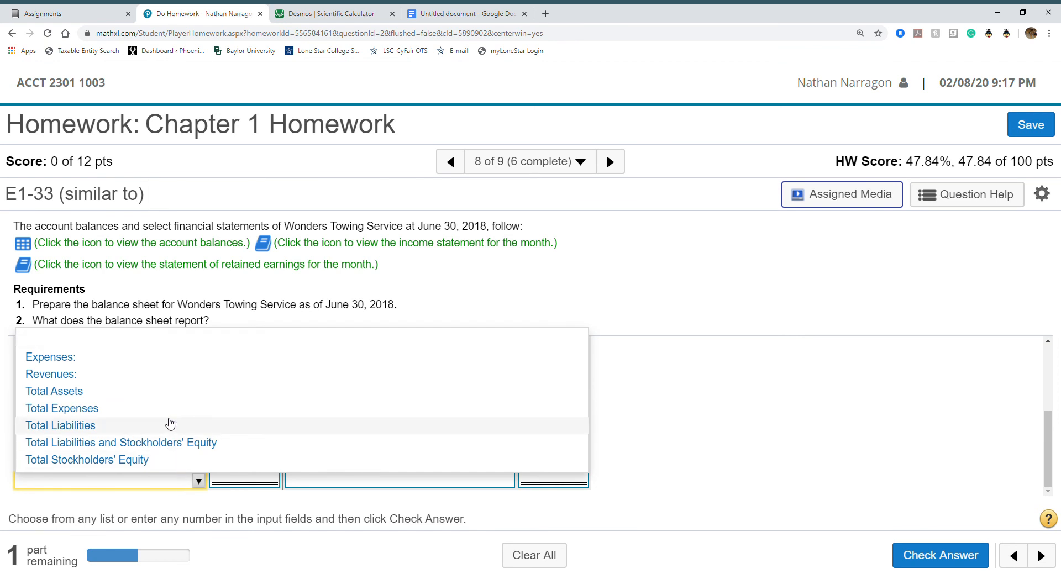
click(161, 392)
click(252, 481)
Add up the four asset amounts in the Desmos calculator as 2000+8200+1300+12800, checking the figures in the homework
scroll(253, 479, up, 3)
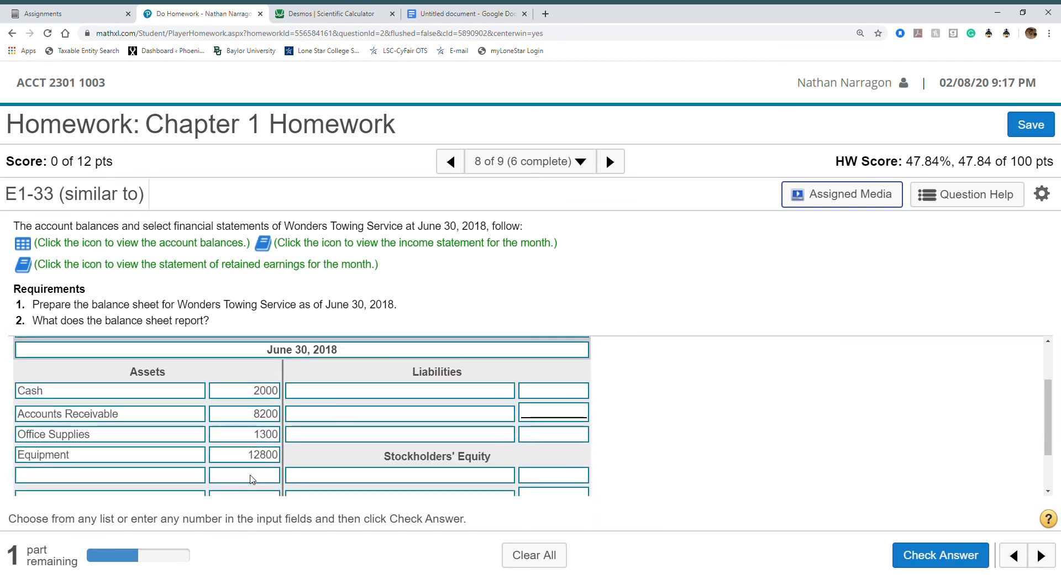
scroll(253, 479, down, 1)
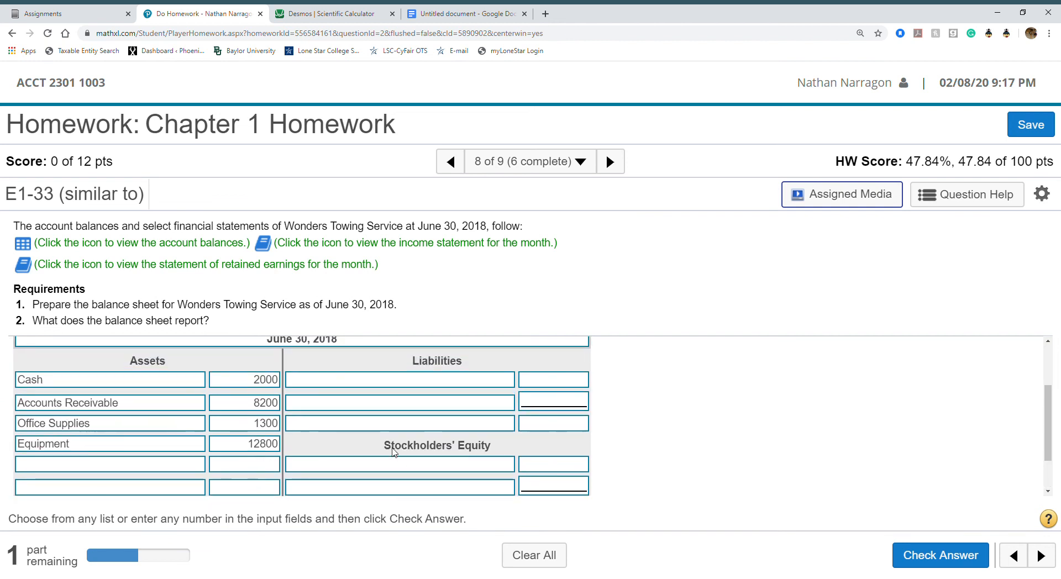
click(317, 12)
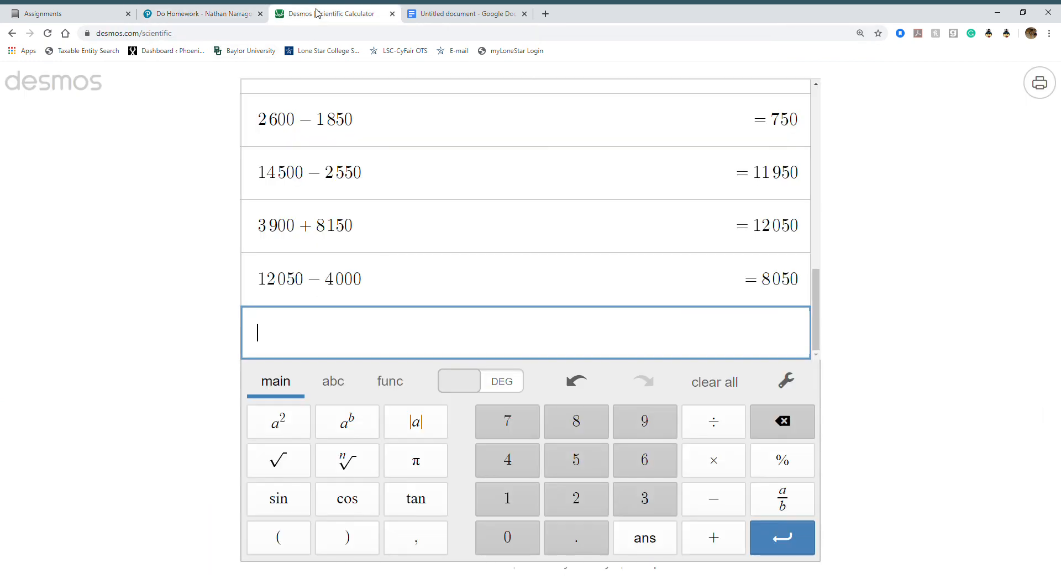
text(2000+)
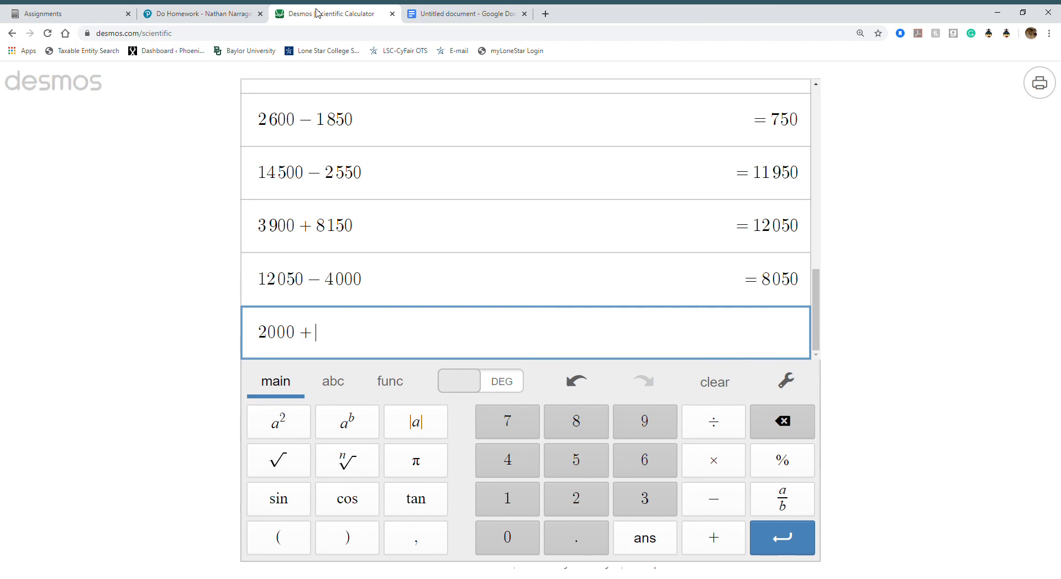
text(800)
key(BackSpace)
key(BackSpace)
text(20)
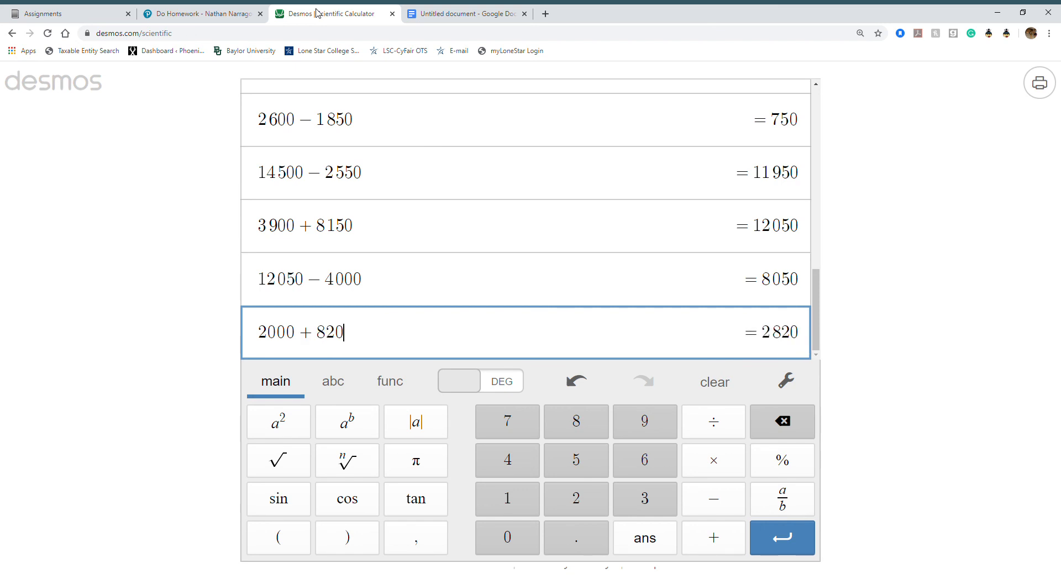
text(0+)
click(186, 12)
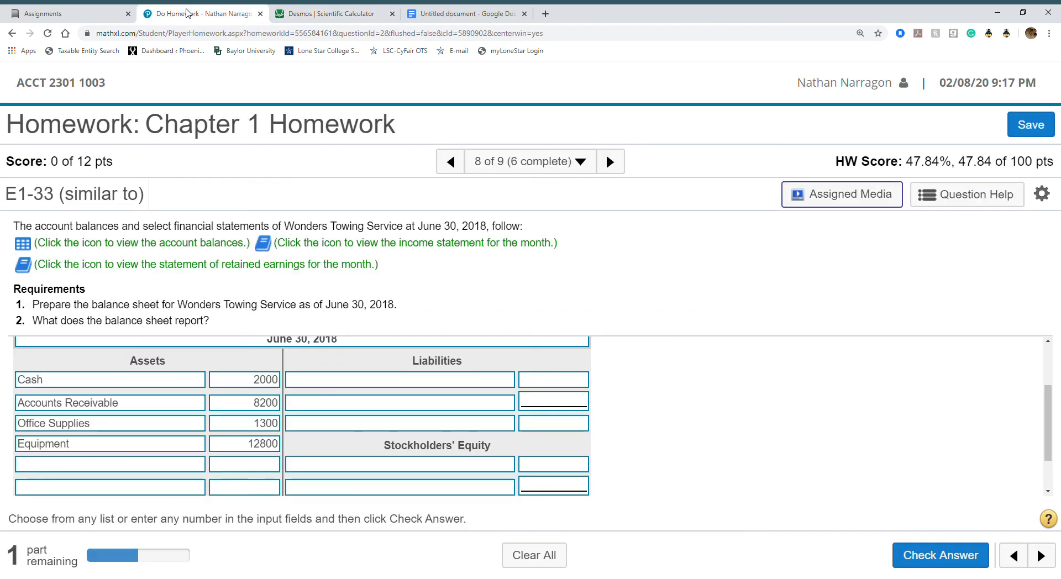
click(307, 12)
text(1)
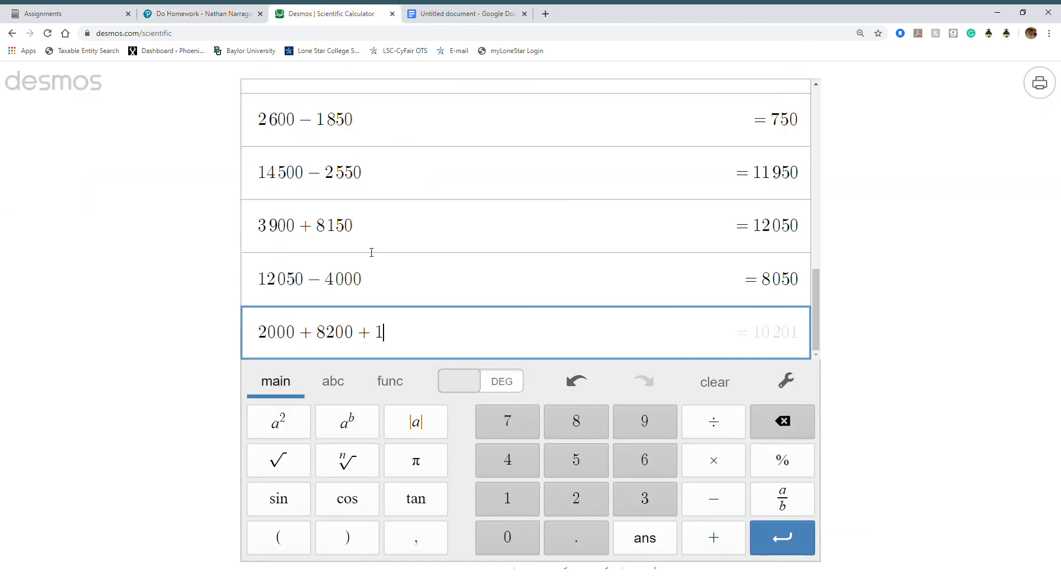
text(300+12800)
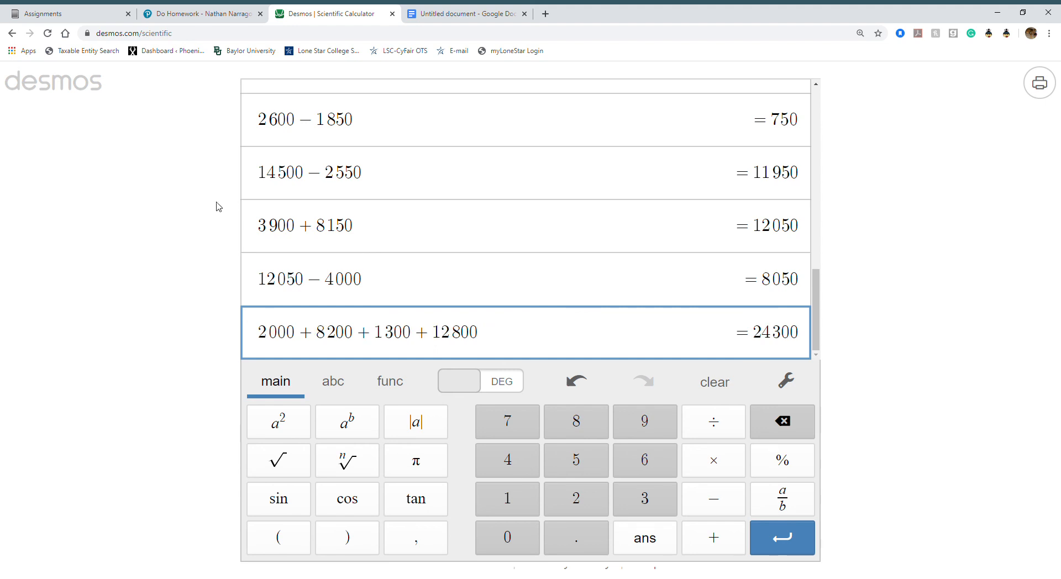
Back in the homework, enter 24300 for Total Assets and label the opposite row Total Liabilities and Stockholders' Equity
click(185, 16)
scroll(232, 435, down, 1)
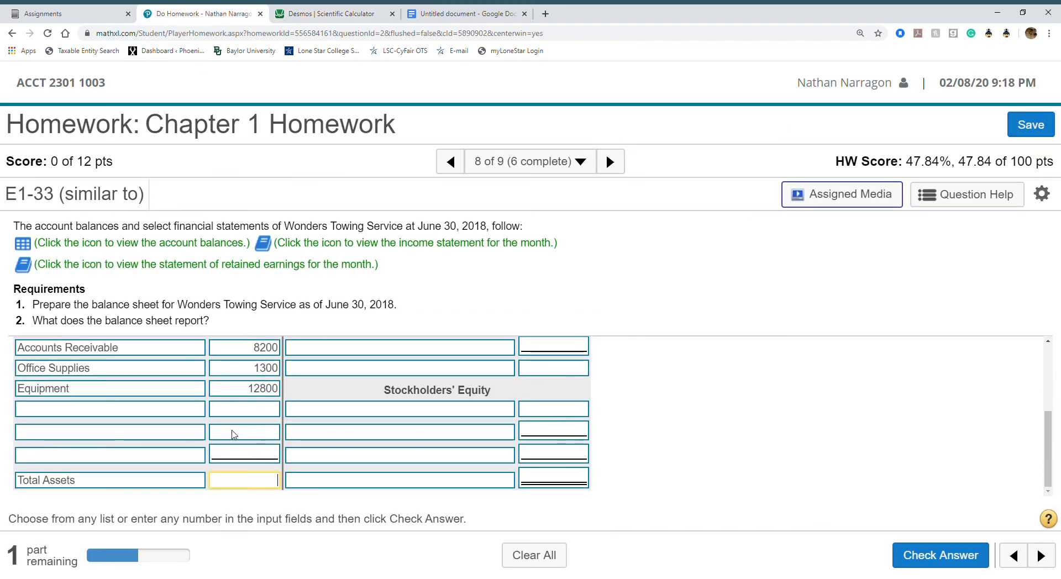
text(24)
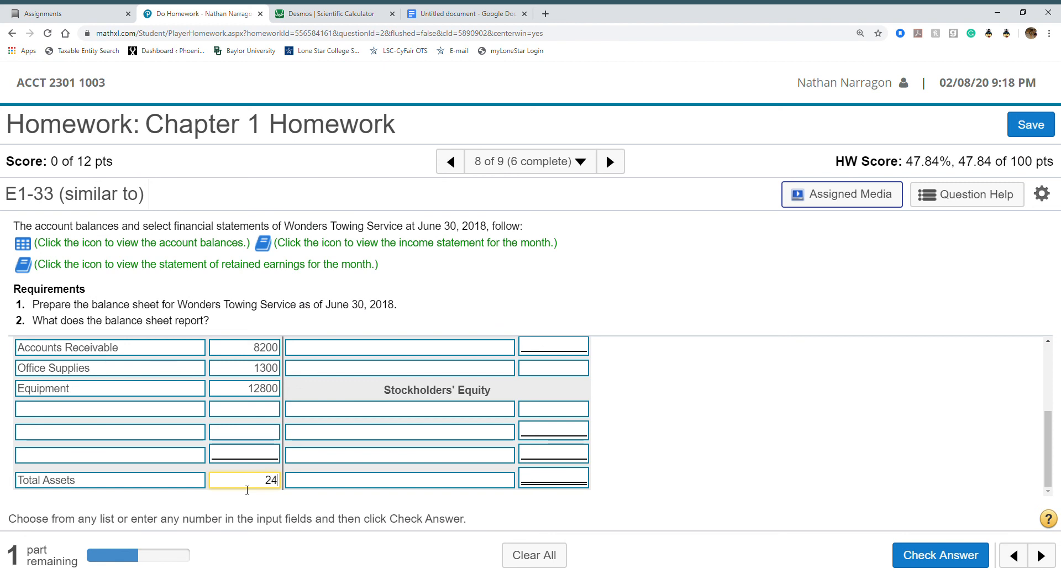
text(300)
click(484, 487)
click(459, 442)
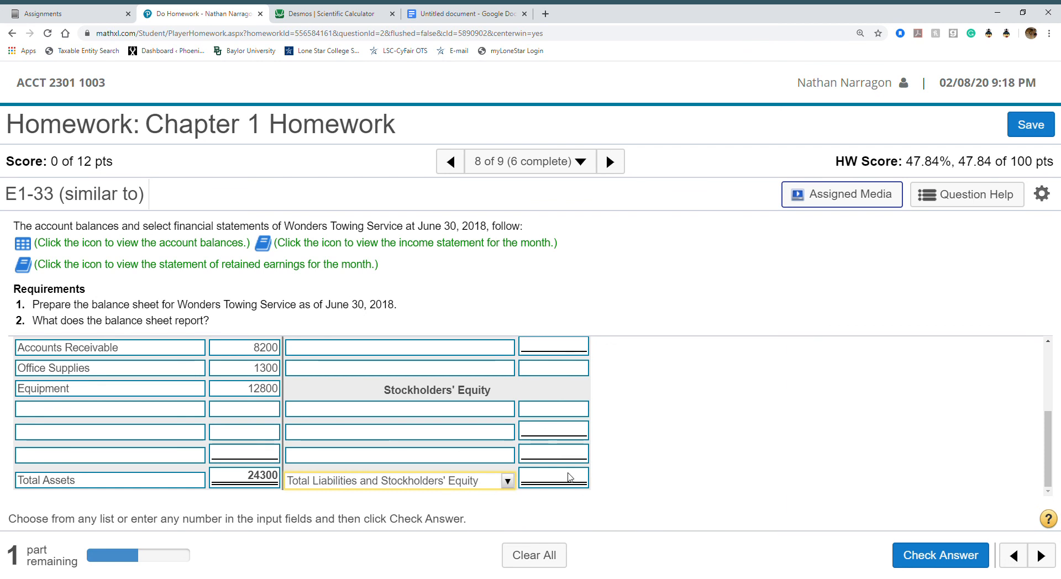
Add Accounts Payable as the first liability and enter 4000, looking up the amount in the Google Docs table
scroll(638, 487, up, 2)
scroll(650, 484, down, 1)
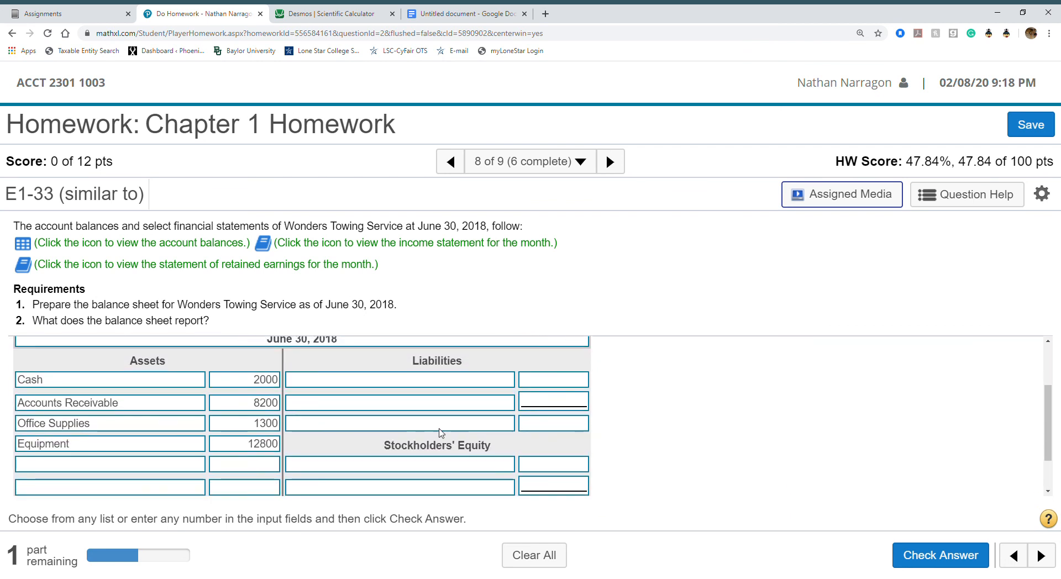
click(458, 383)
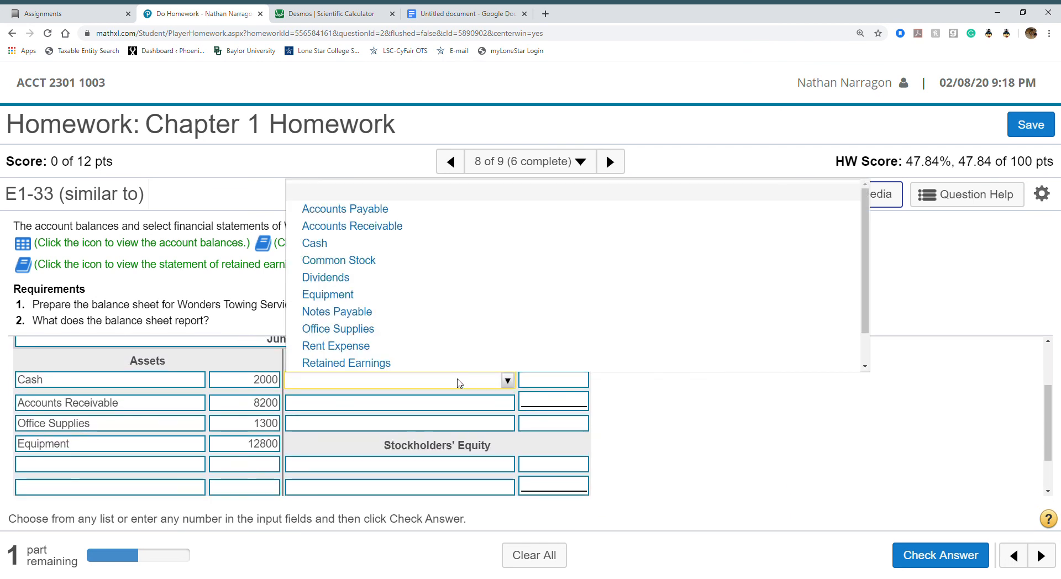
click(438, 210)
click(470, 14)
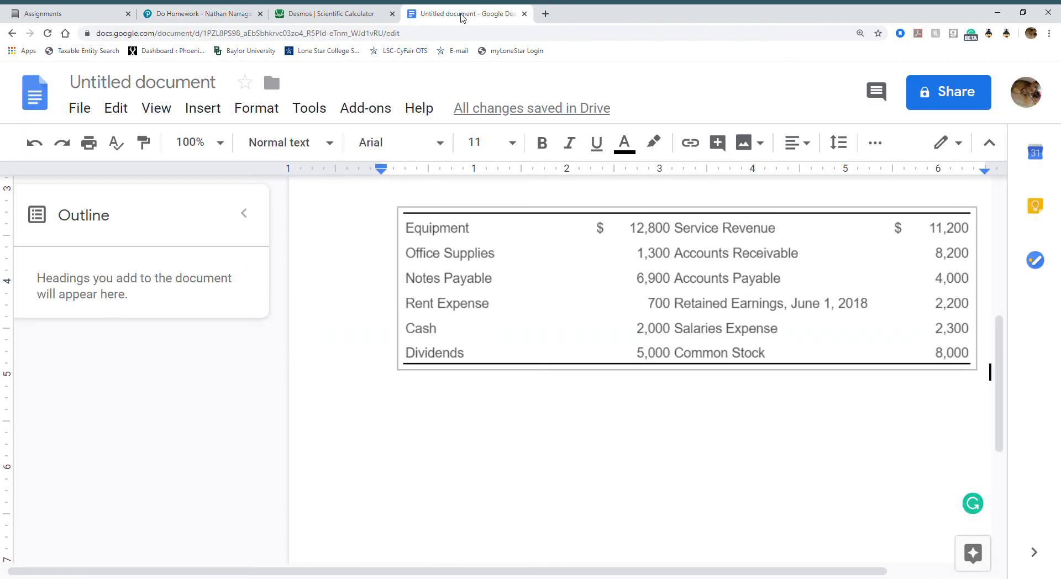
click(198, 15)
click(554, 382)
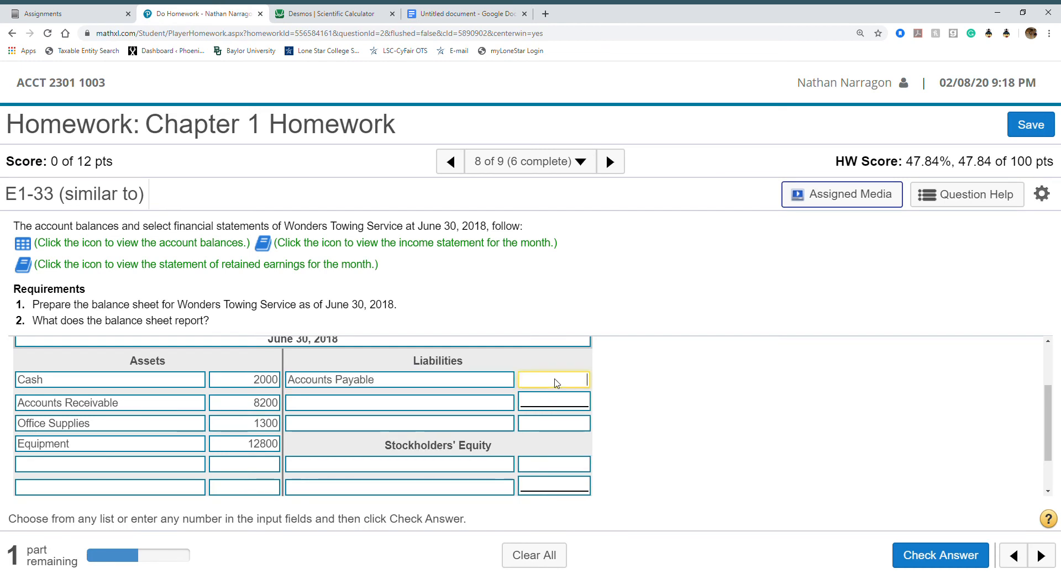
text(4000)
Add Notes Payable as the second liability and enter 6900, looking up the amount in the Google Docs table
click(448, 401)
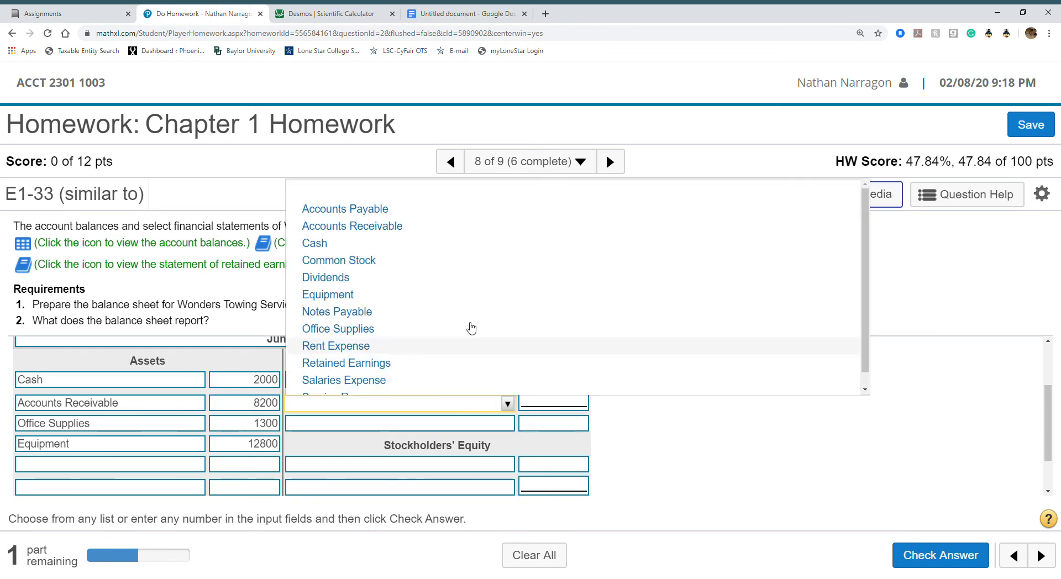
click(470, 13)
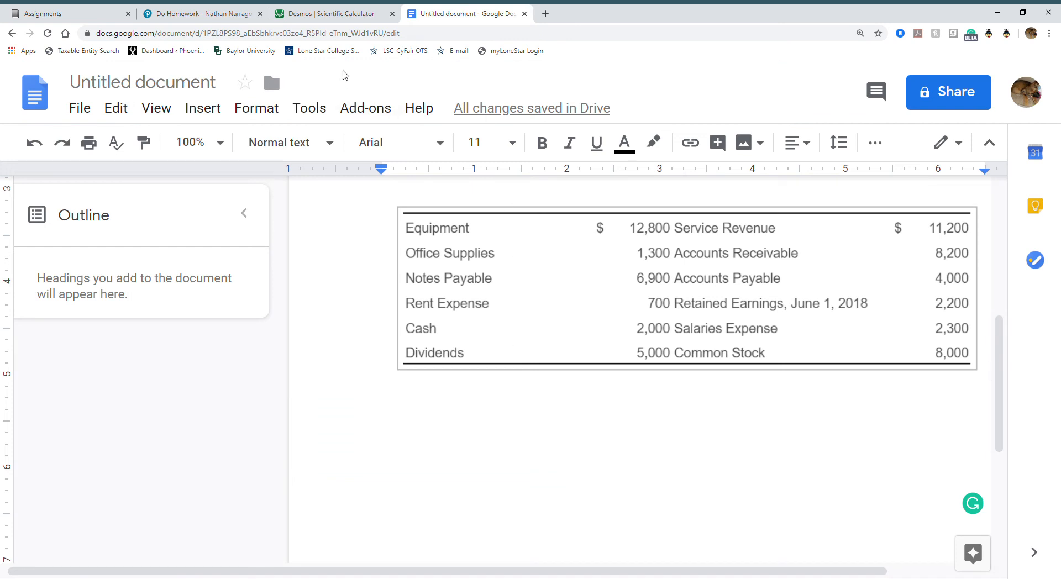
click(311, 17)
click(215, 20)
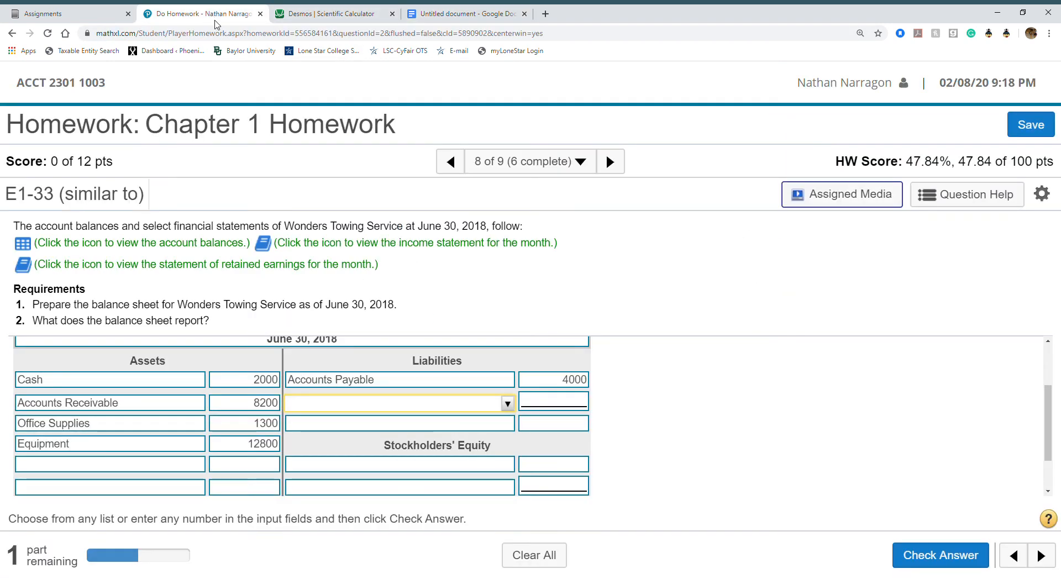
click(505, 404)
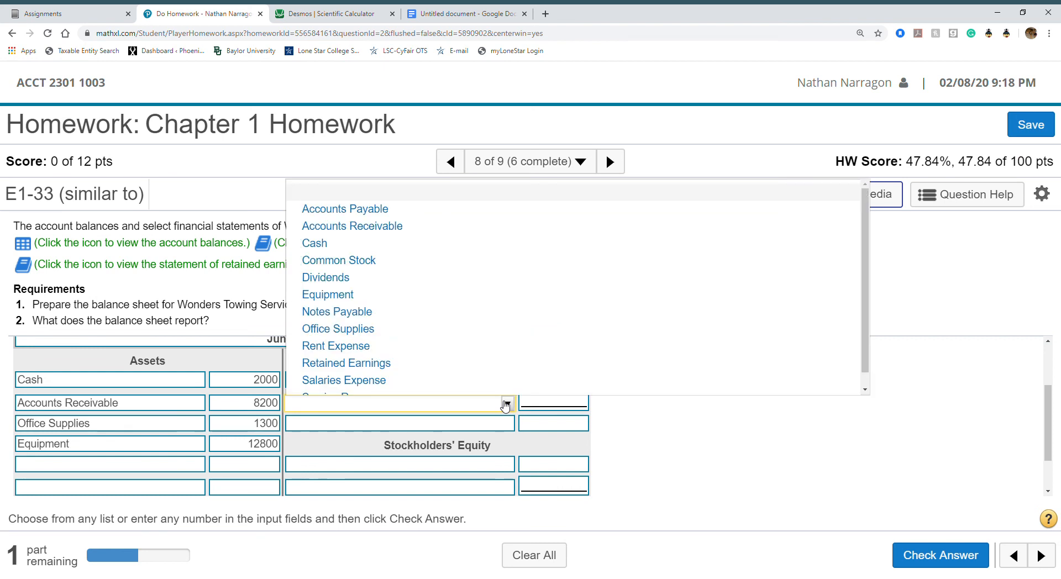
click(467, 312)
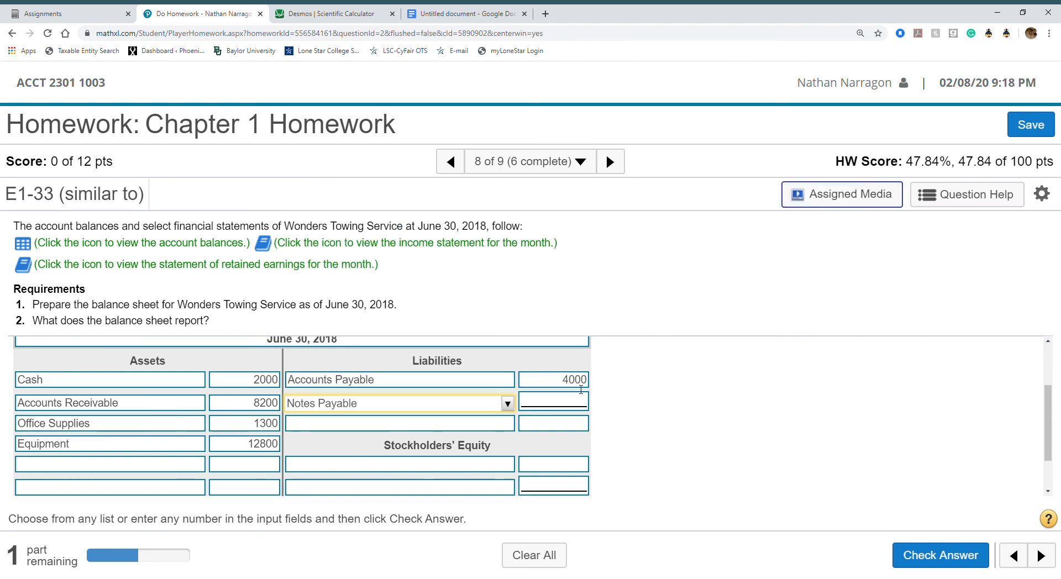
click(575, 402)
text(6900)
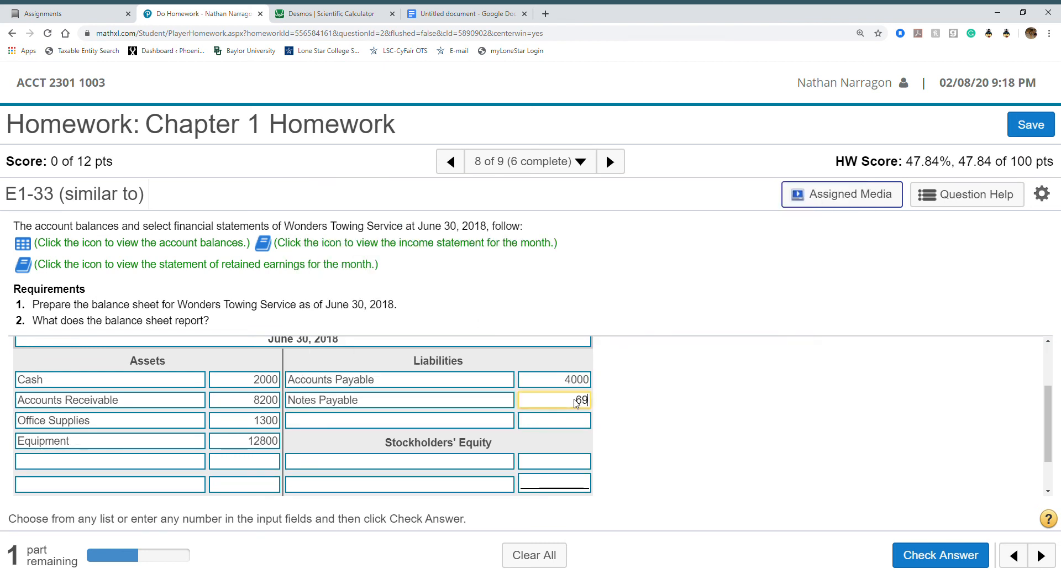
Enter 10900 in the row below Notes Payable and label that row Total Liabilities
click(547, 425)
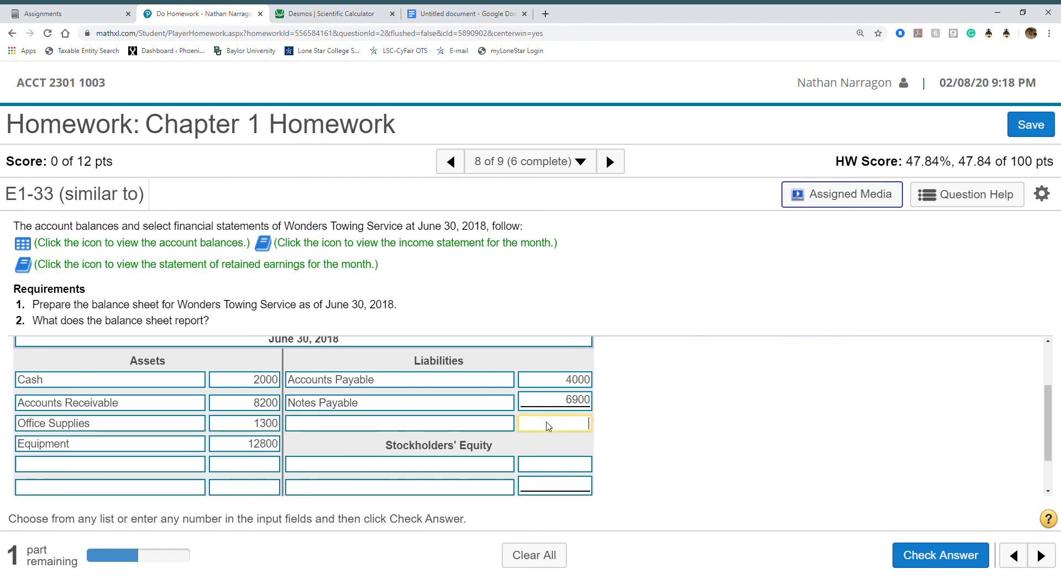
text(10900)
click(442, 428)
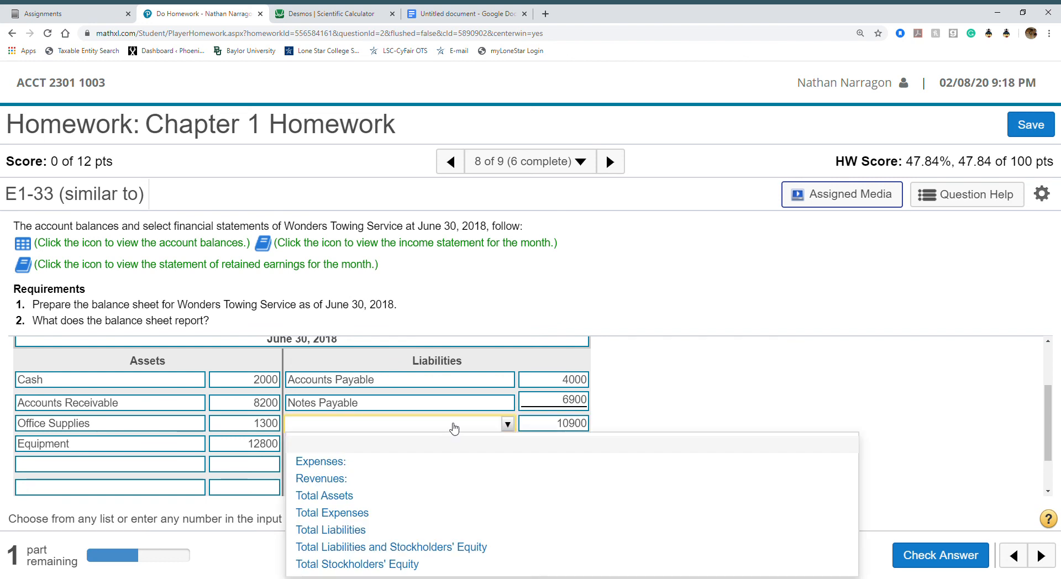
click(440, 532)
Set the total row under liabilities to Total Liabilities, and label the first two Stockholders' Equity rows Common Stock and Retained Earnings
scroll(727, 466, down, 1)
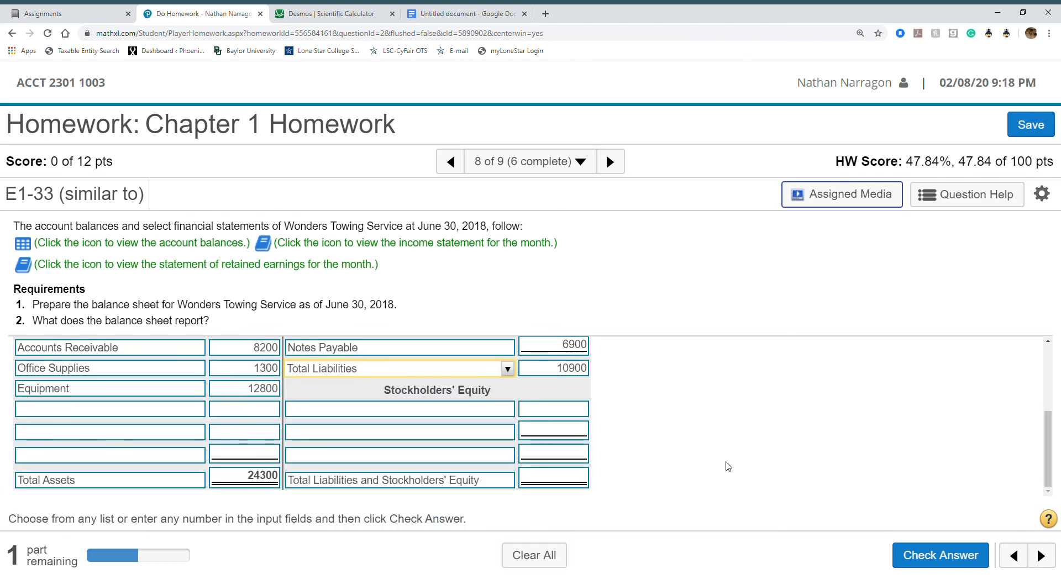
click(507, 409)
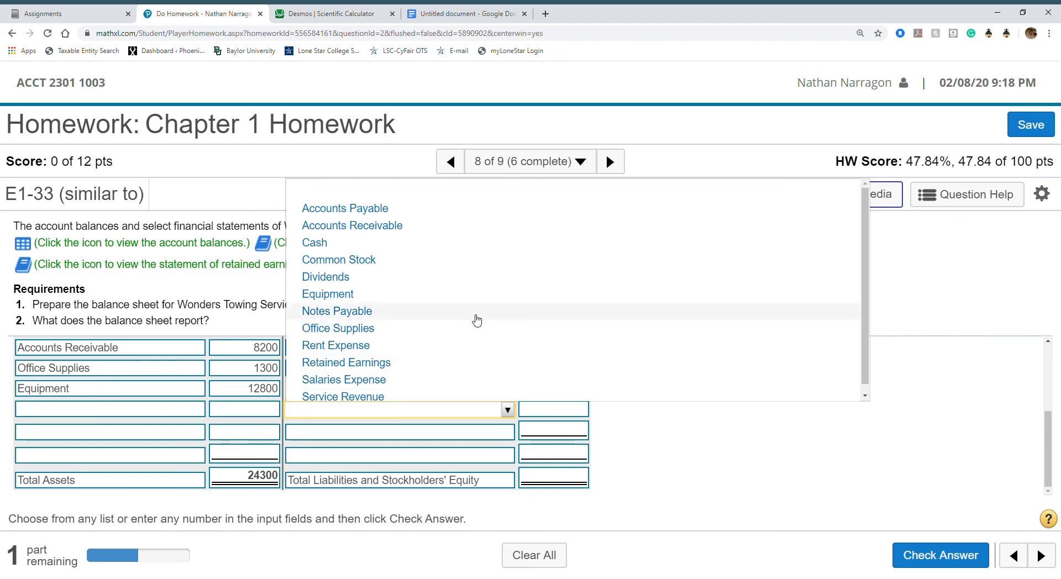
click(491, 260)
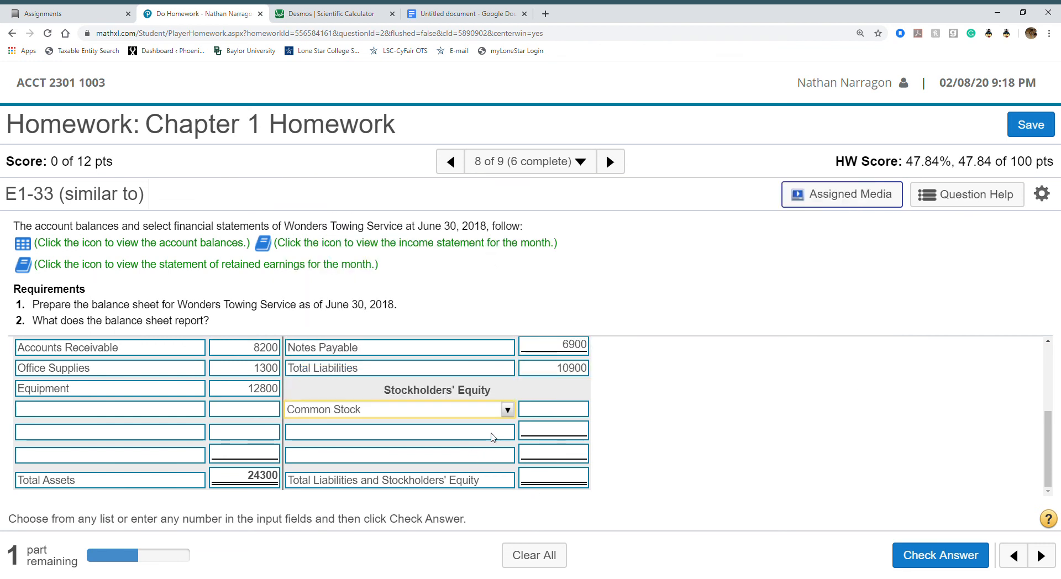
click(497, 434)
click(443, 377)
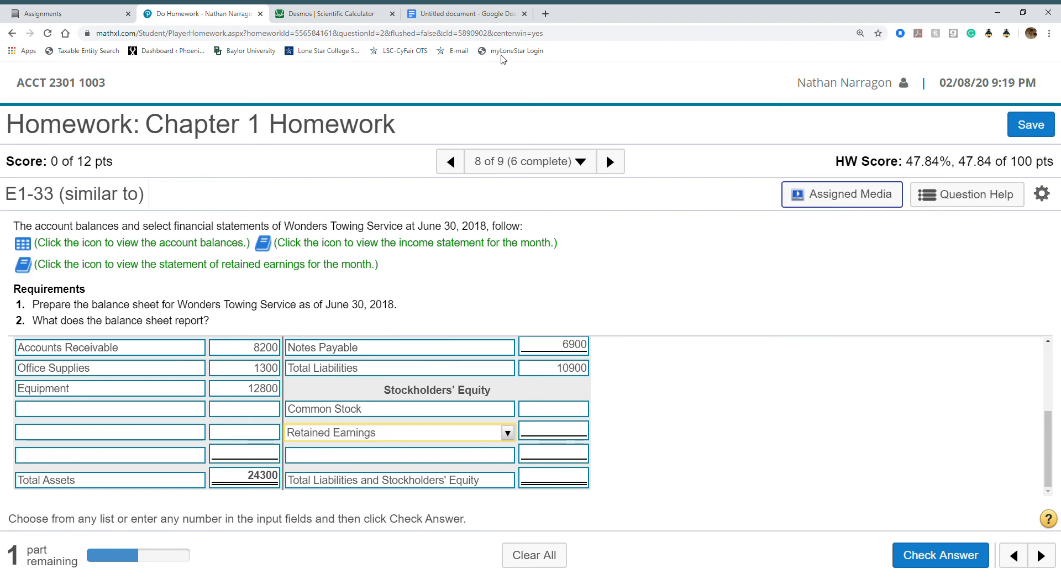
Look up the Common Stock balance in the Google Docs table and enter 8000 for it on the homework's balance sheet
click(473, 14)
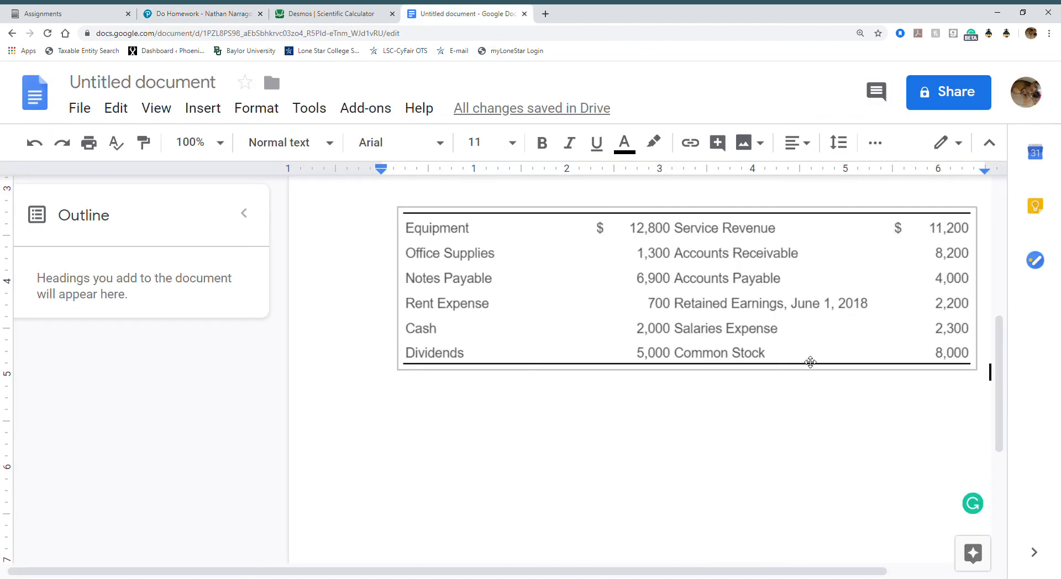
click(204, 14)
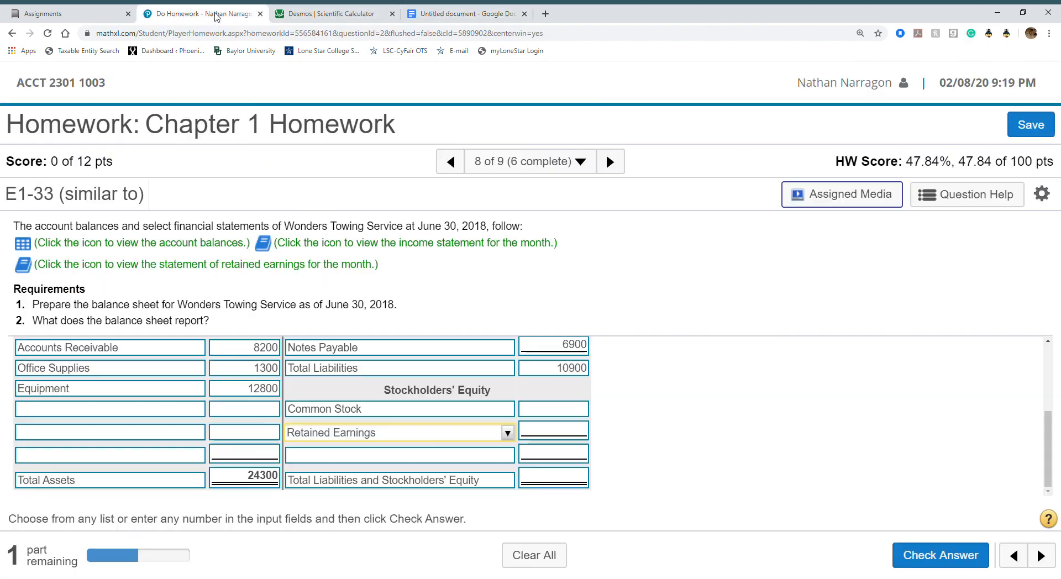
click(545, 409)
text(8000)
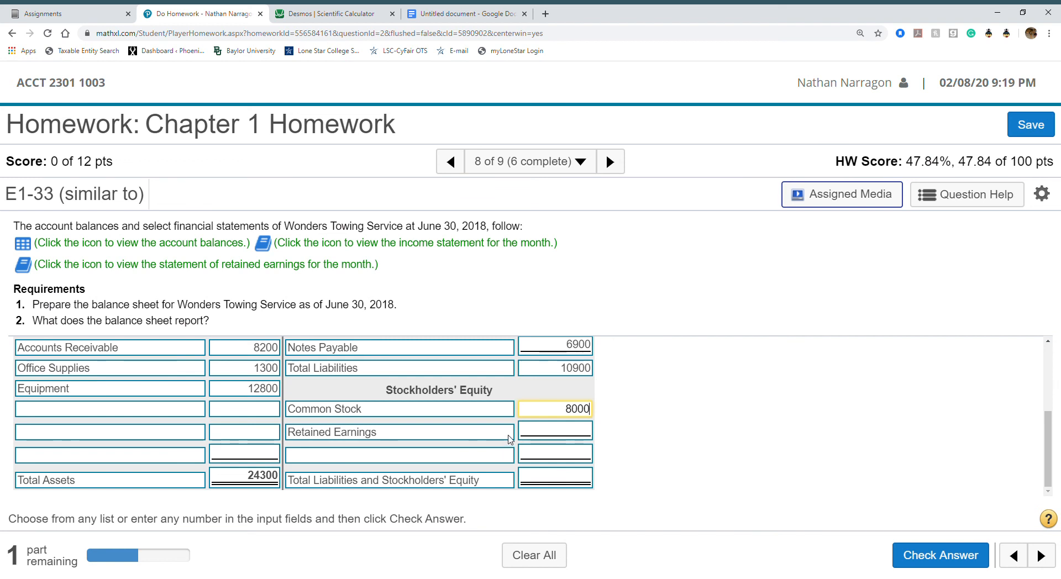
Label the row below Retained Earnings as Total Stockholders' Equity, and enter 5400 for Retained Earnings after consulting the statement of retained earnings
click(507, 457)
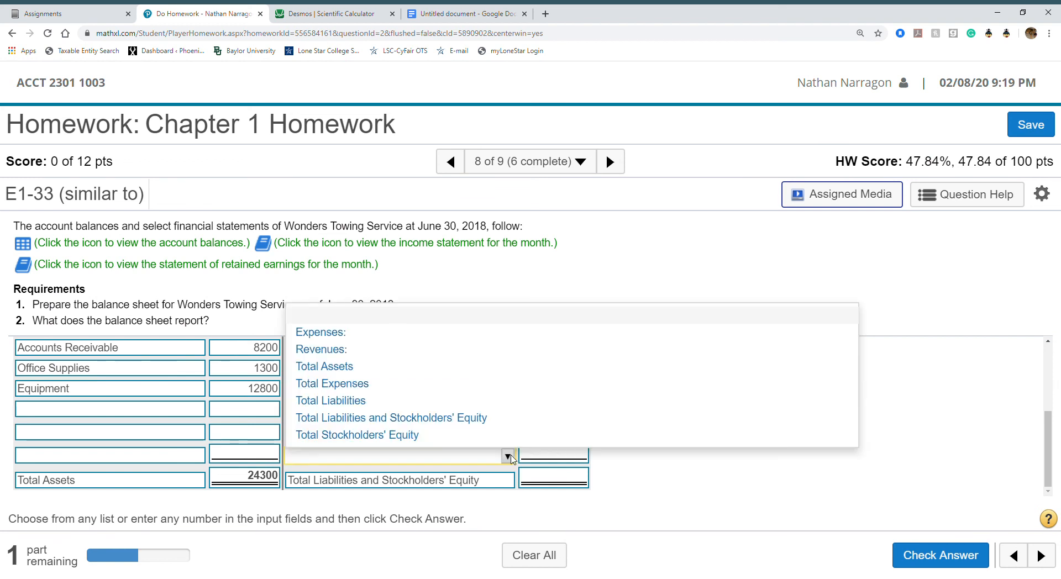
click(444, 434)
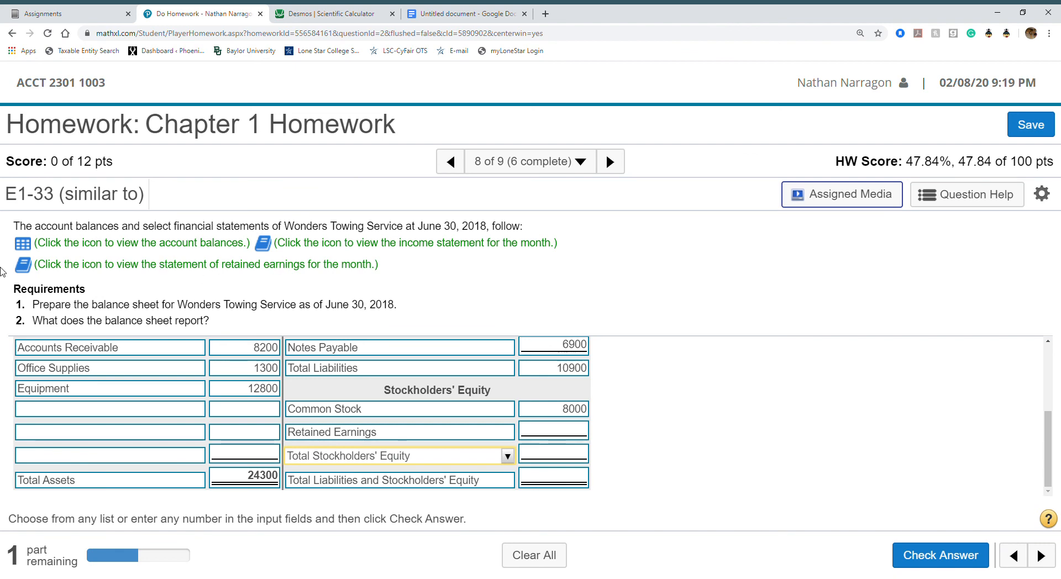
click(22, 268)
drag(523, 343, 825, 261)
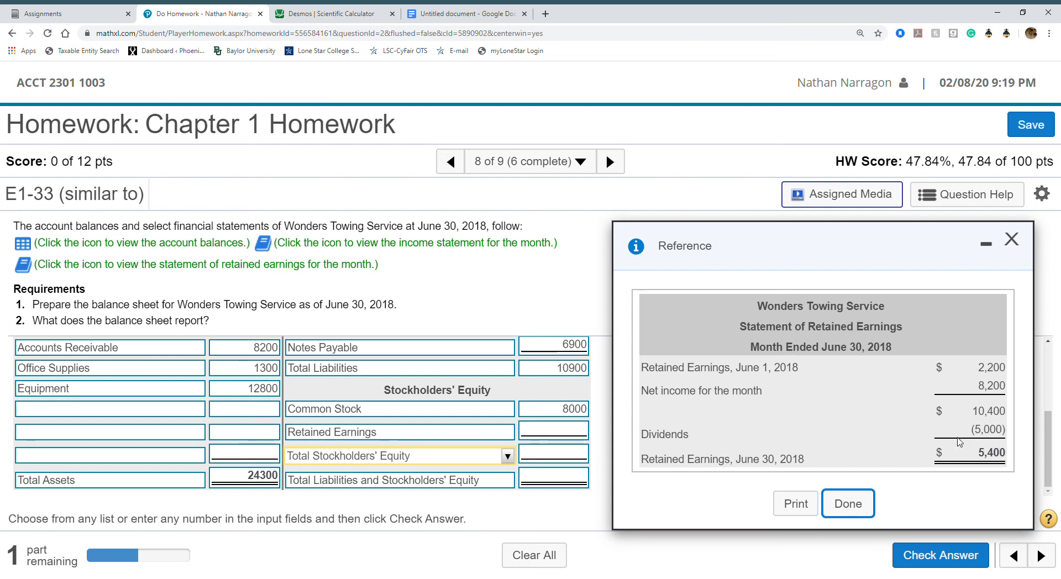
click(1013, 243)
click(541, 434)
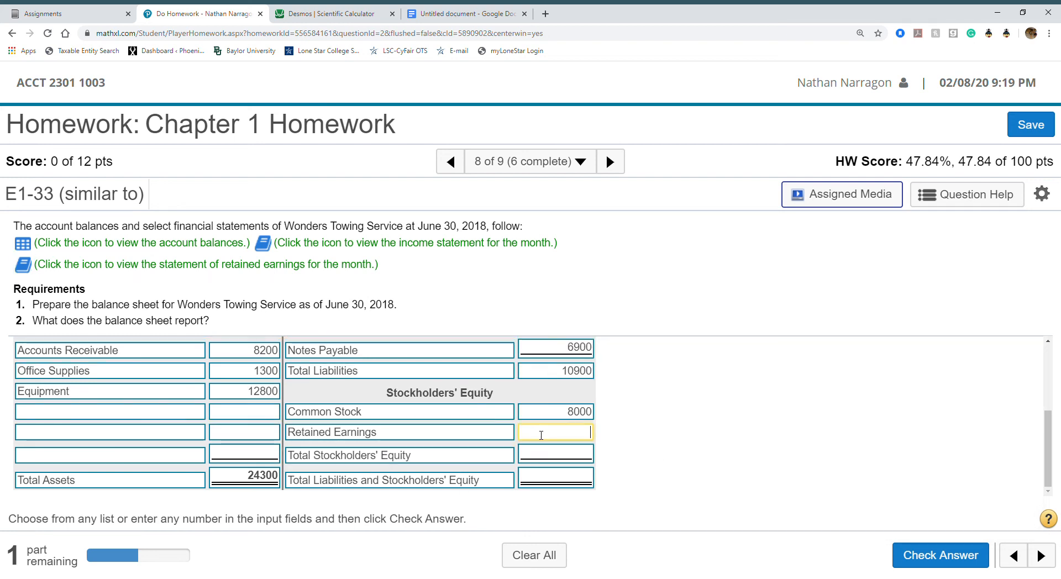
text(5400)
Enter 13400 for Total Stockholders' Equity and 24300 for Total Liabilities and Stockholders' Equity, and submit the balance sheet for checking
click(563, 455)
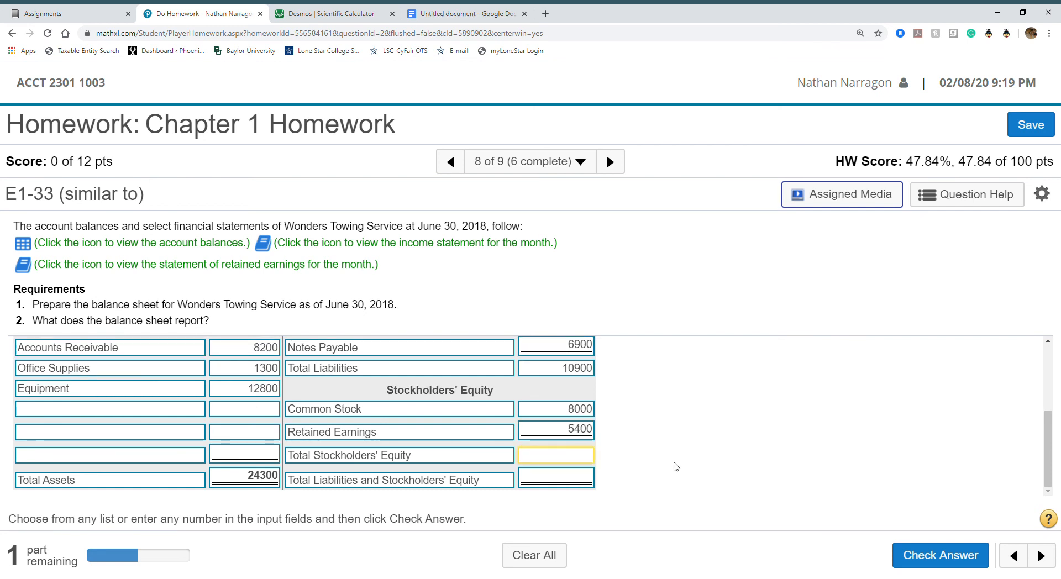
text(13400)
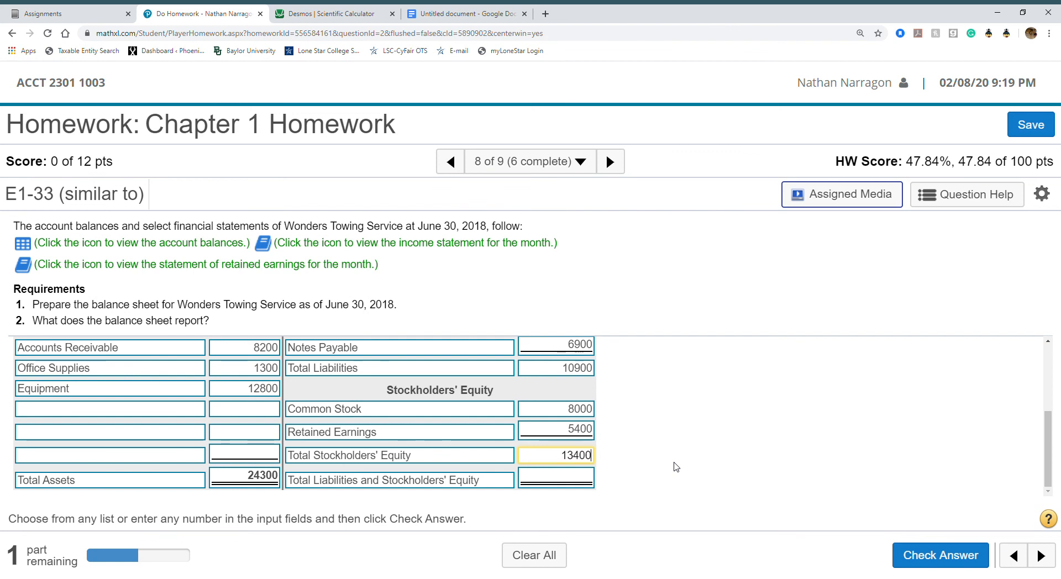
click(568, 480)
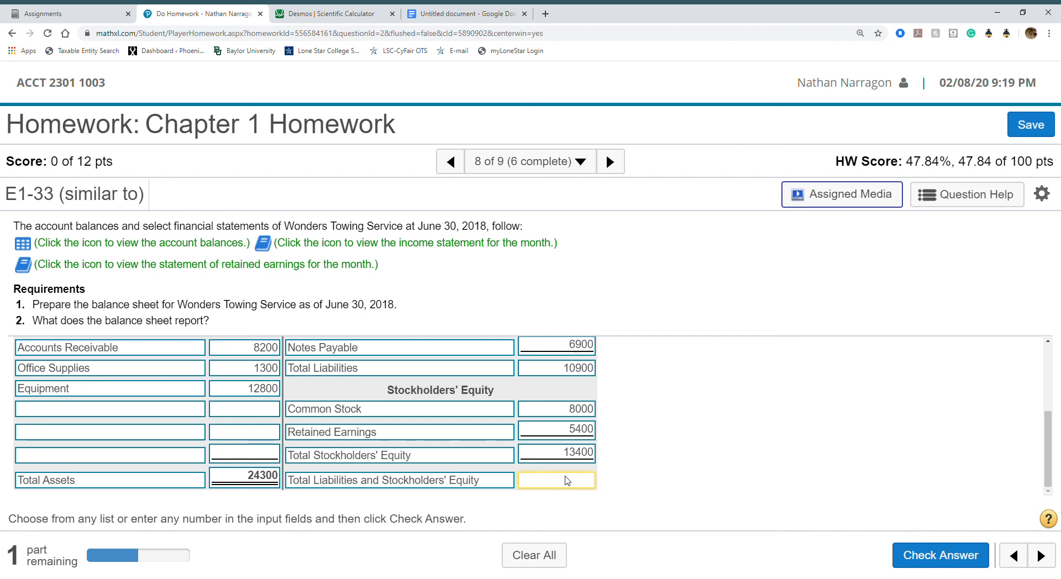
text(24300)
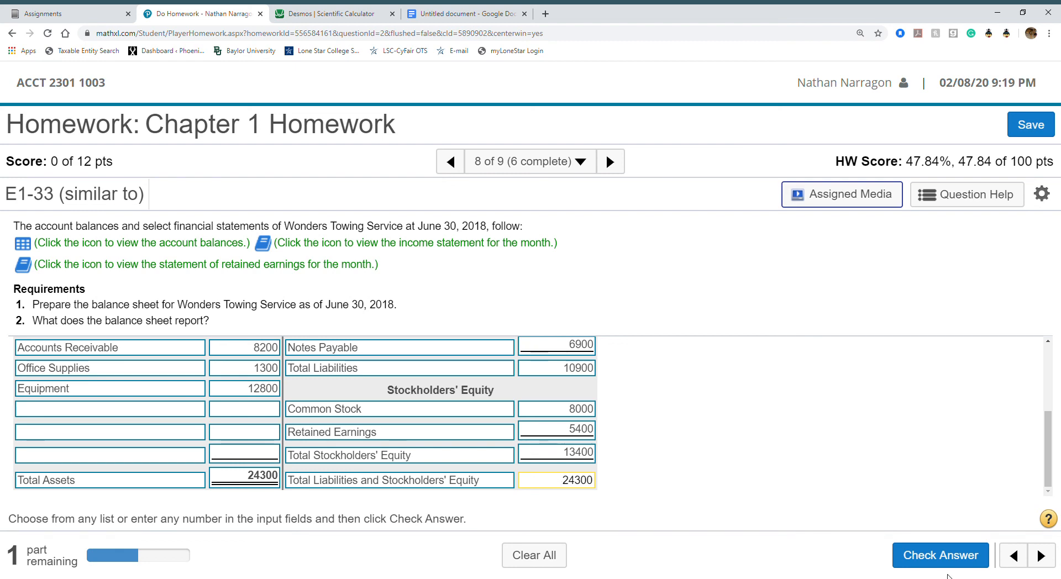
click(921, 564)
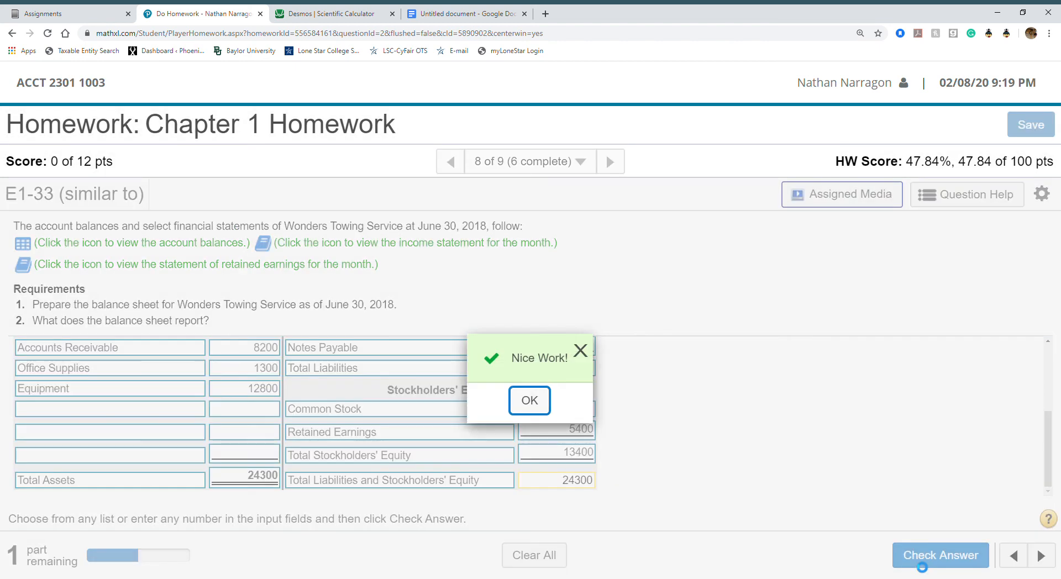
click(544, 408)
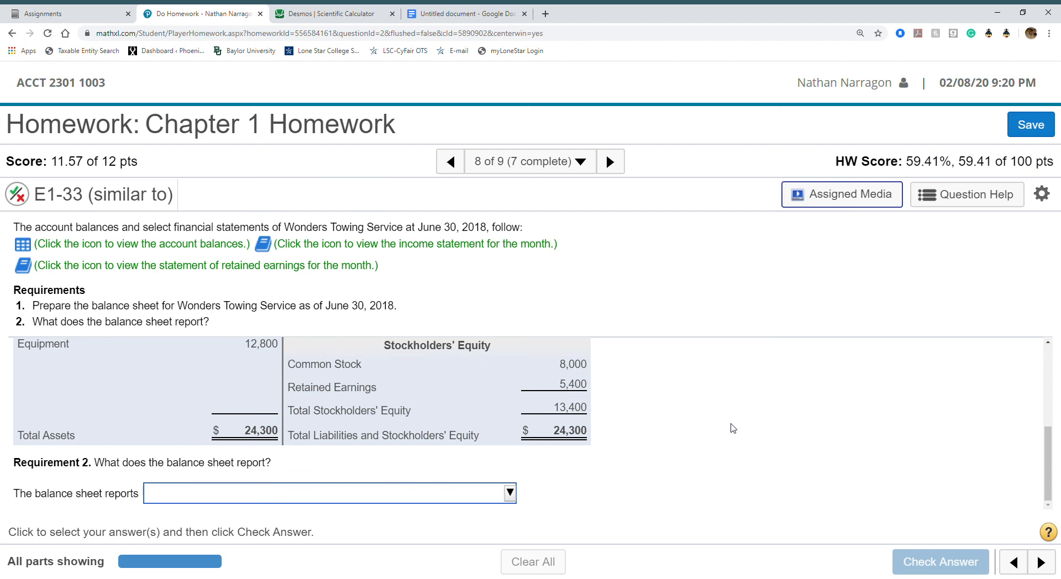
View the answer choices for Requirement 2 without picking one, and review the completed balance sheet
click(511, 494)
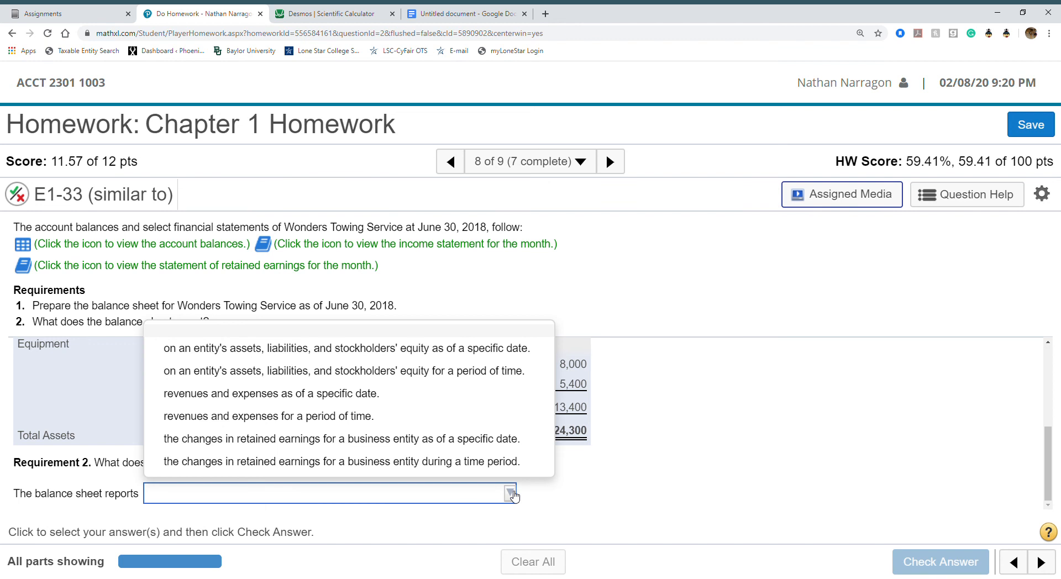
click(511, 494)
scroll(696, 487, up, 3)
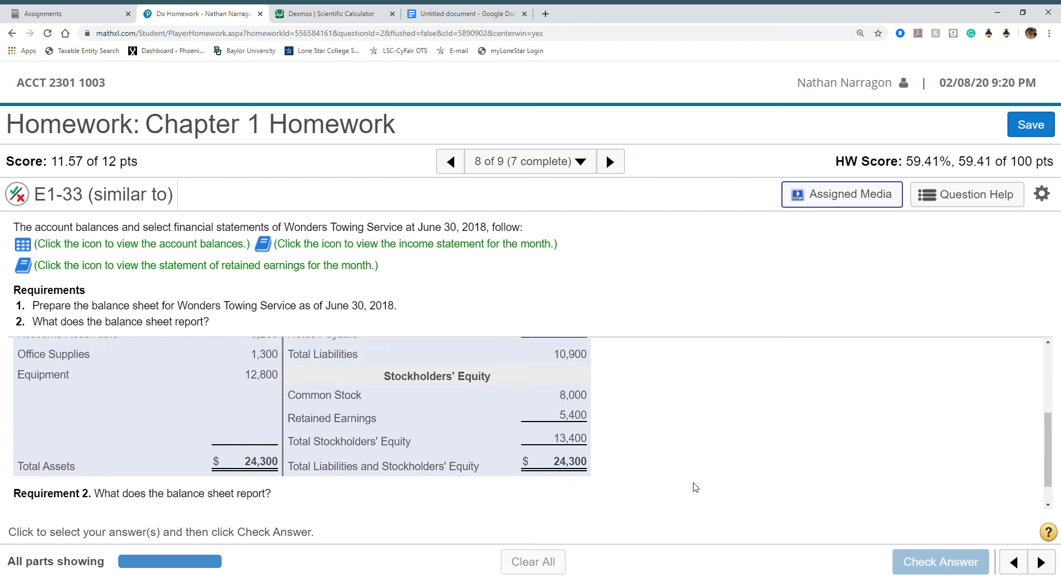
scroll(695, 487, down, 2)
scroll(695, 487, up, 2)
scroll(695, 488, down, 2)
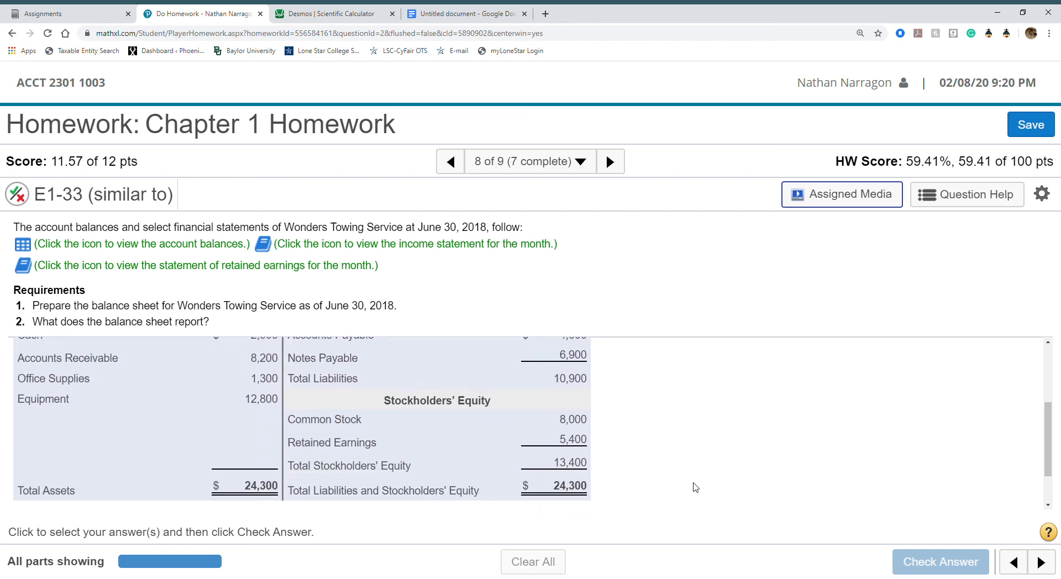
scroll(695, 488, up, 1)
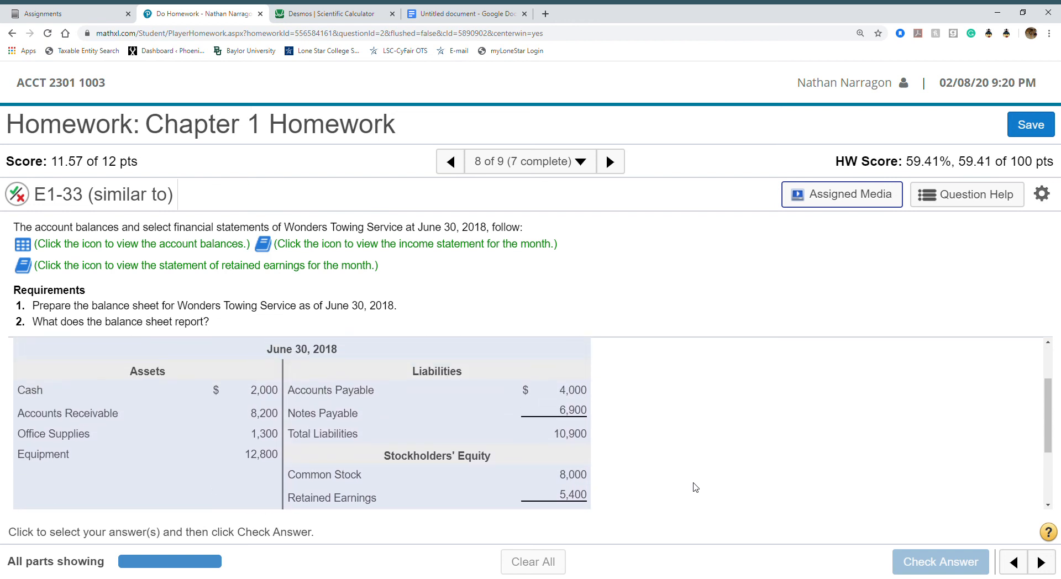
scroll(695, 488, up, 1)
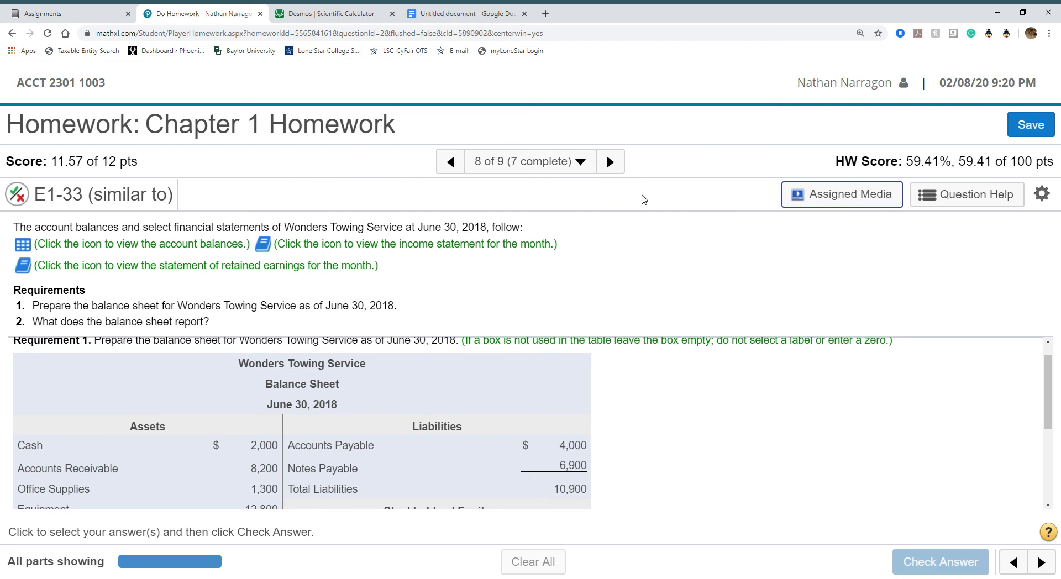
Leave question 8 with Requirement 2 unanswered, go to question 9 and look over its instructions and accounting equation worksheet
click(610, 161)
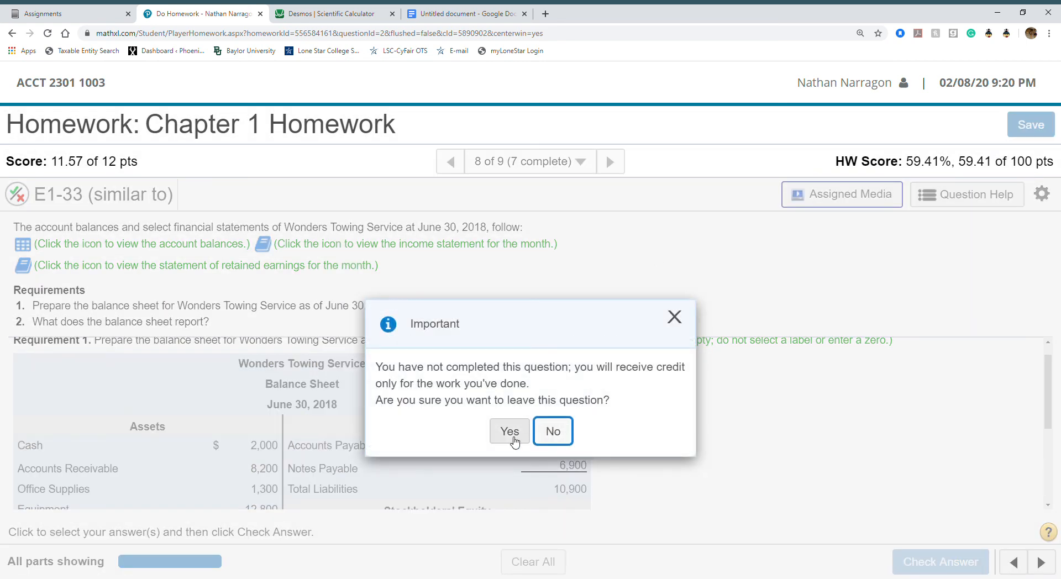
click(510, 431)
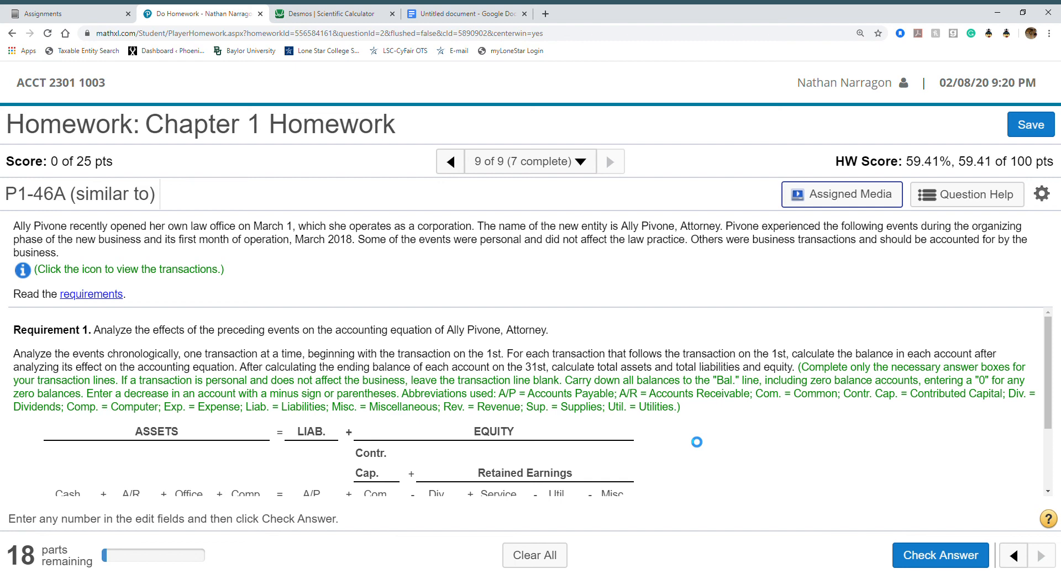
scroll(692, 440, down, 3)
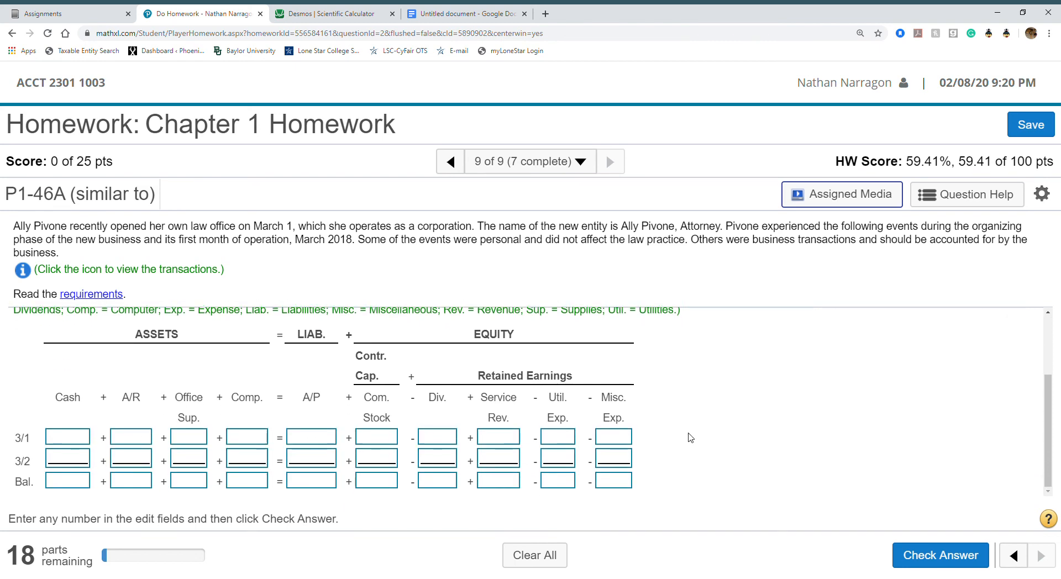
scroll(691, 438, up, 3)
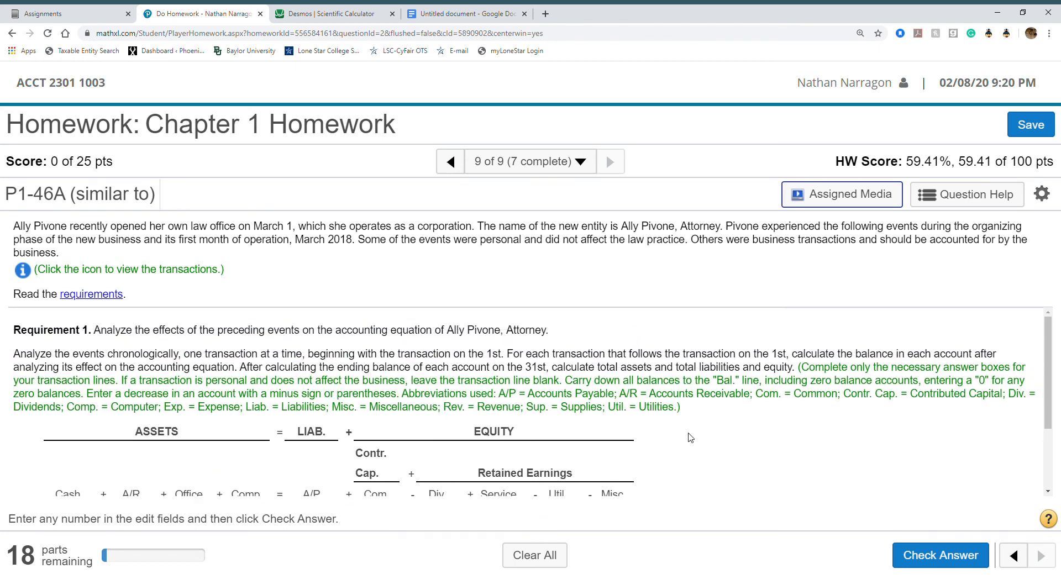
scroll(691, 438, down, 3)
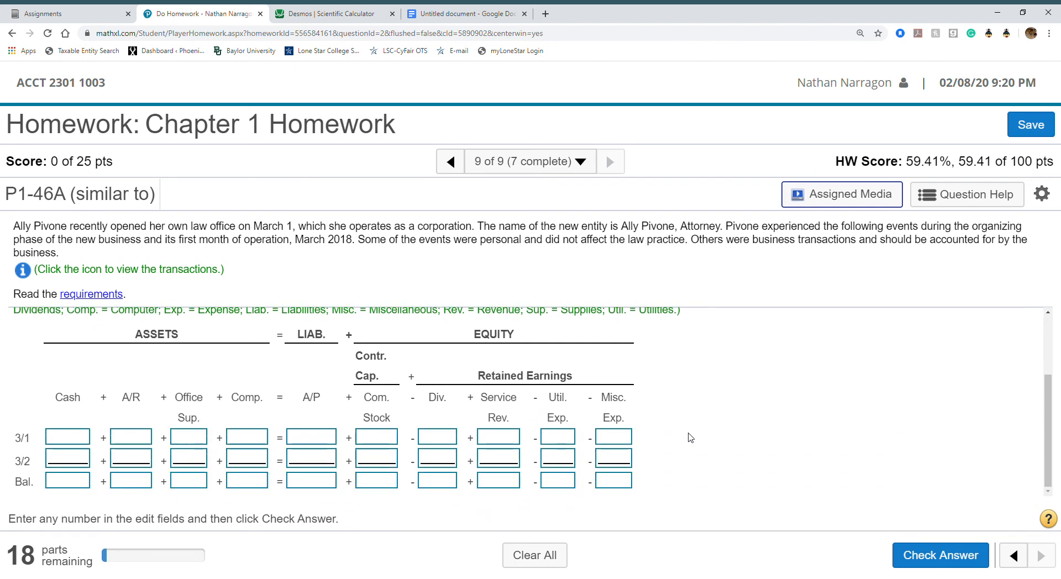
Read through question 9's list of March transactions and close it
click(30, 268)
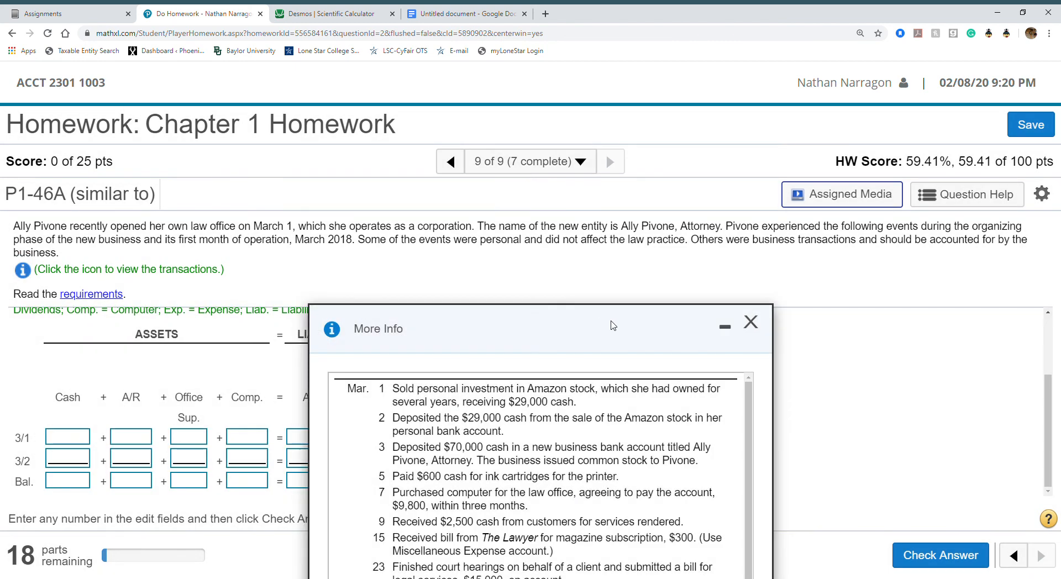
scroll(640, 464, down, 2)
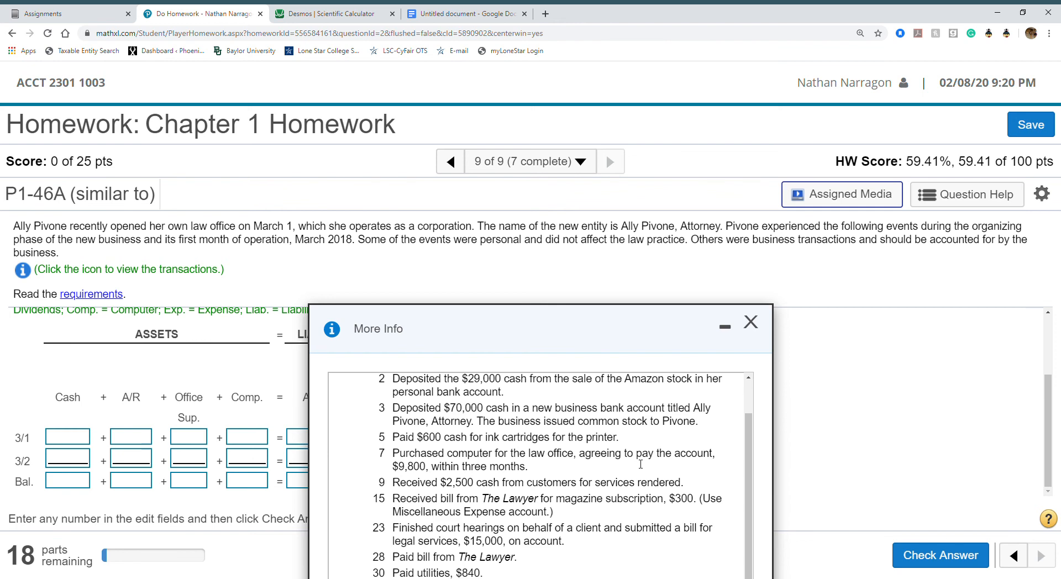
scroll(640, 464, up, 1)
click(751, 323)
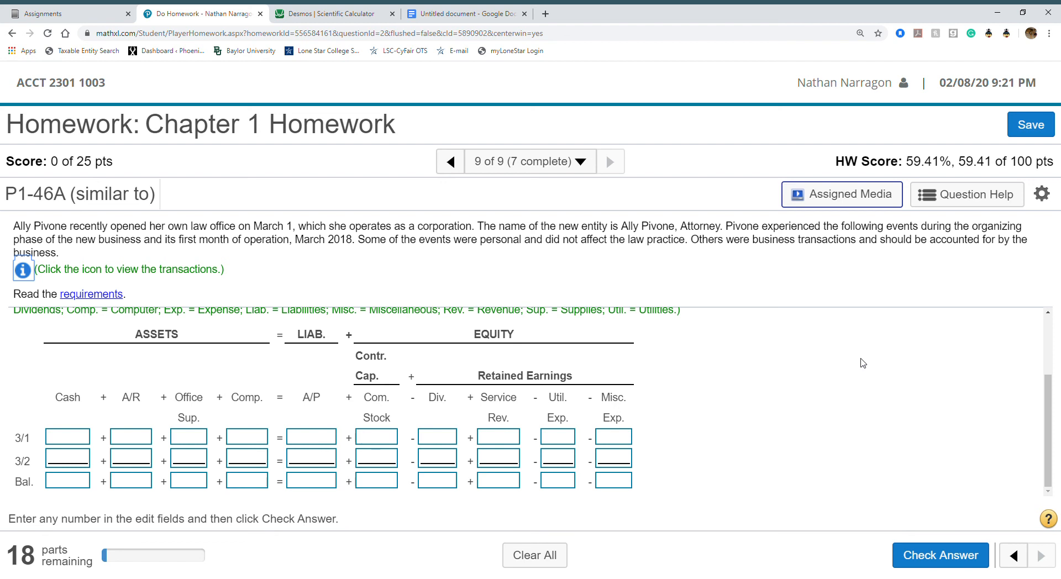
Review the Requirement 1 instructions and read question 9's list of requirements
scroll(863, 363, up, 2)
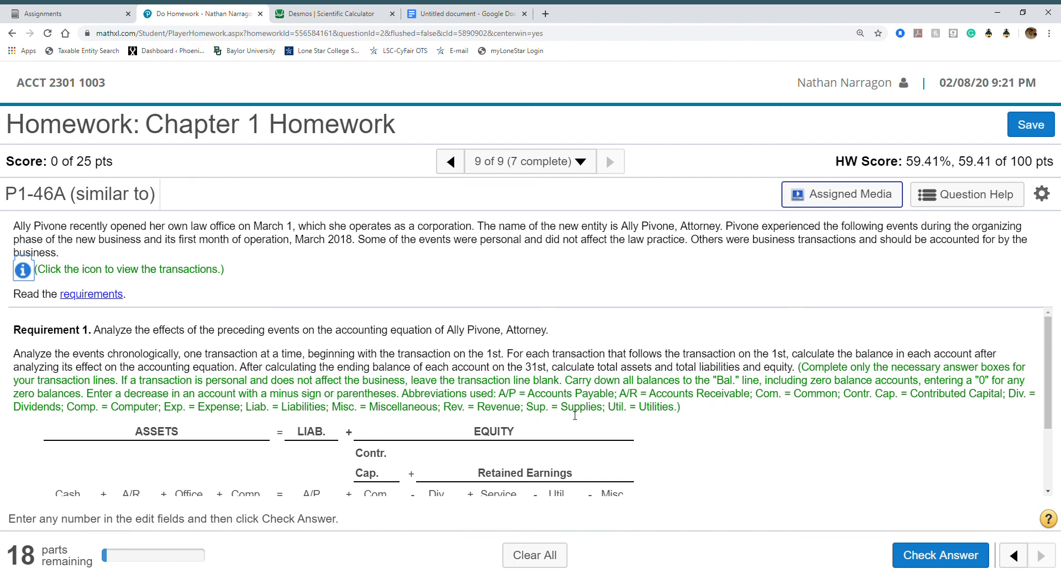
scroll(575, 416, down, 2)
scroll(575, 416, up, 2)
click(93, 299)
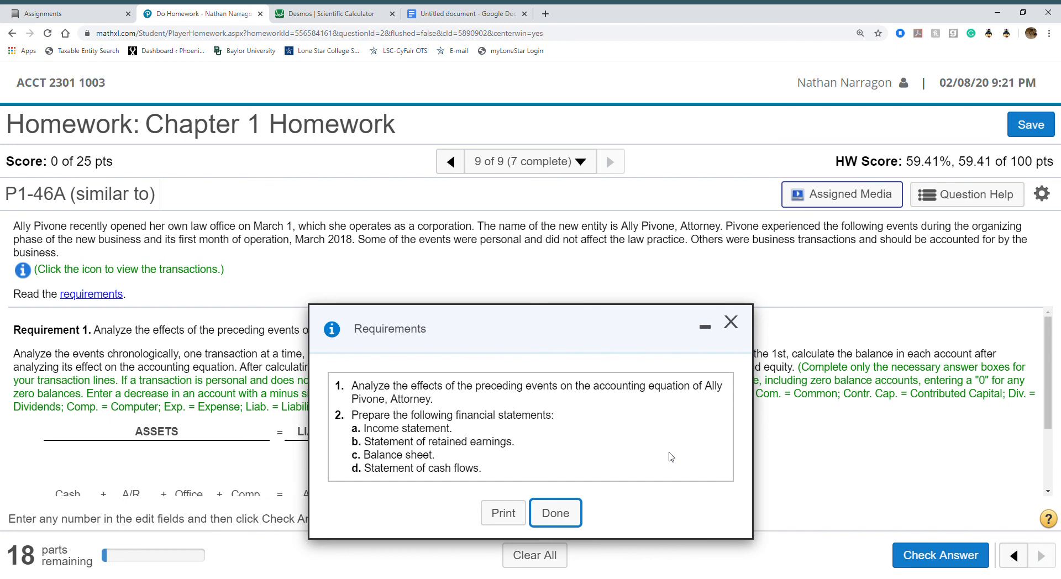
click(731, 323)
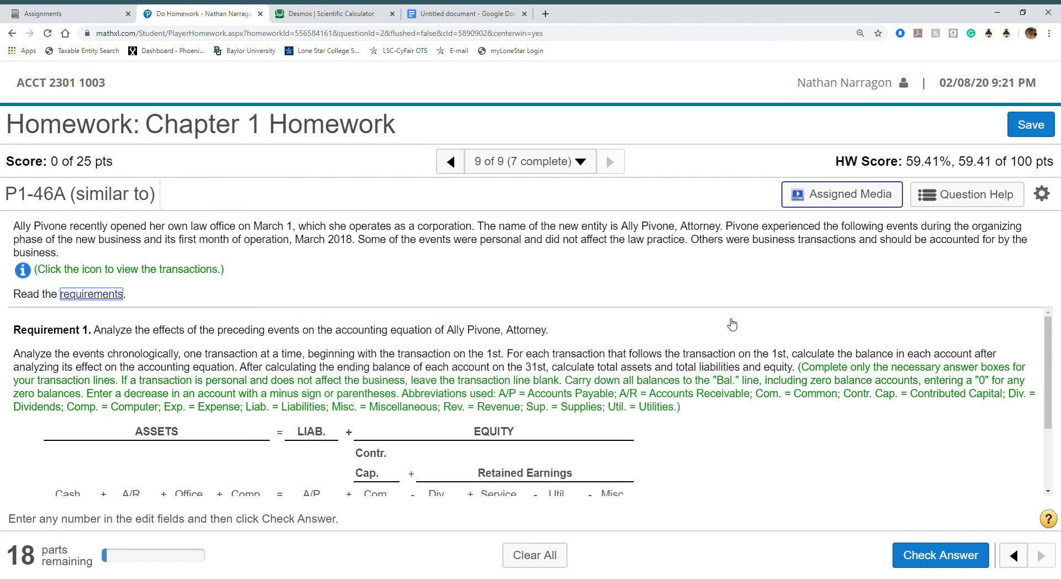